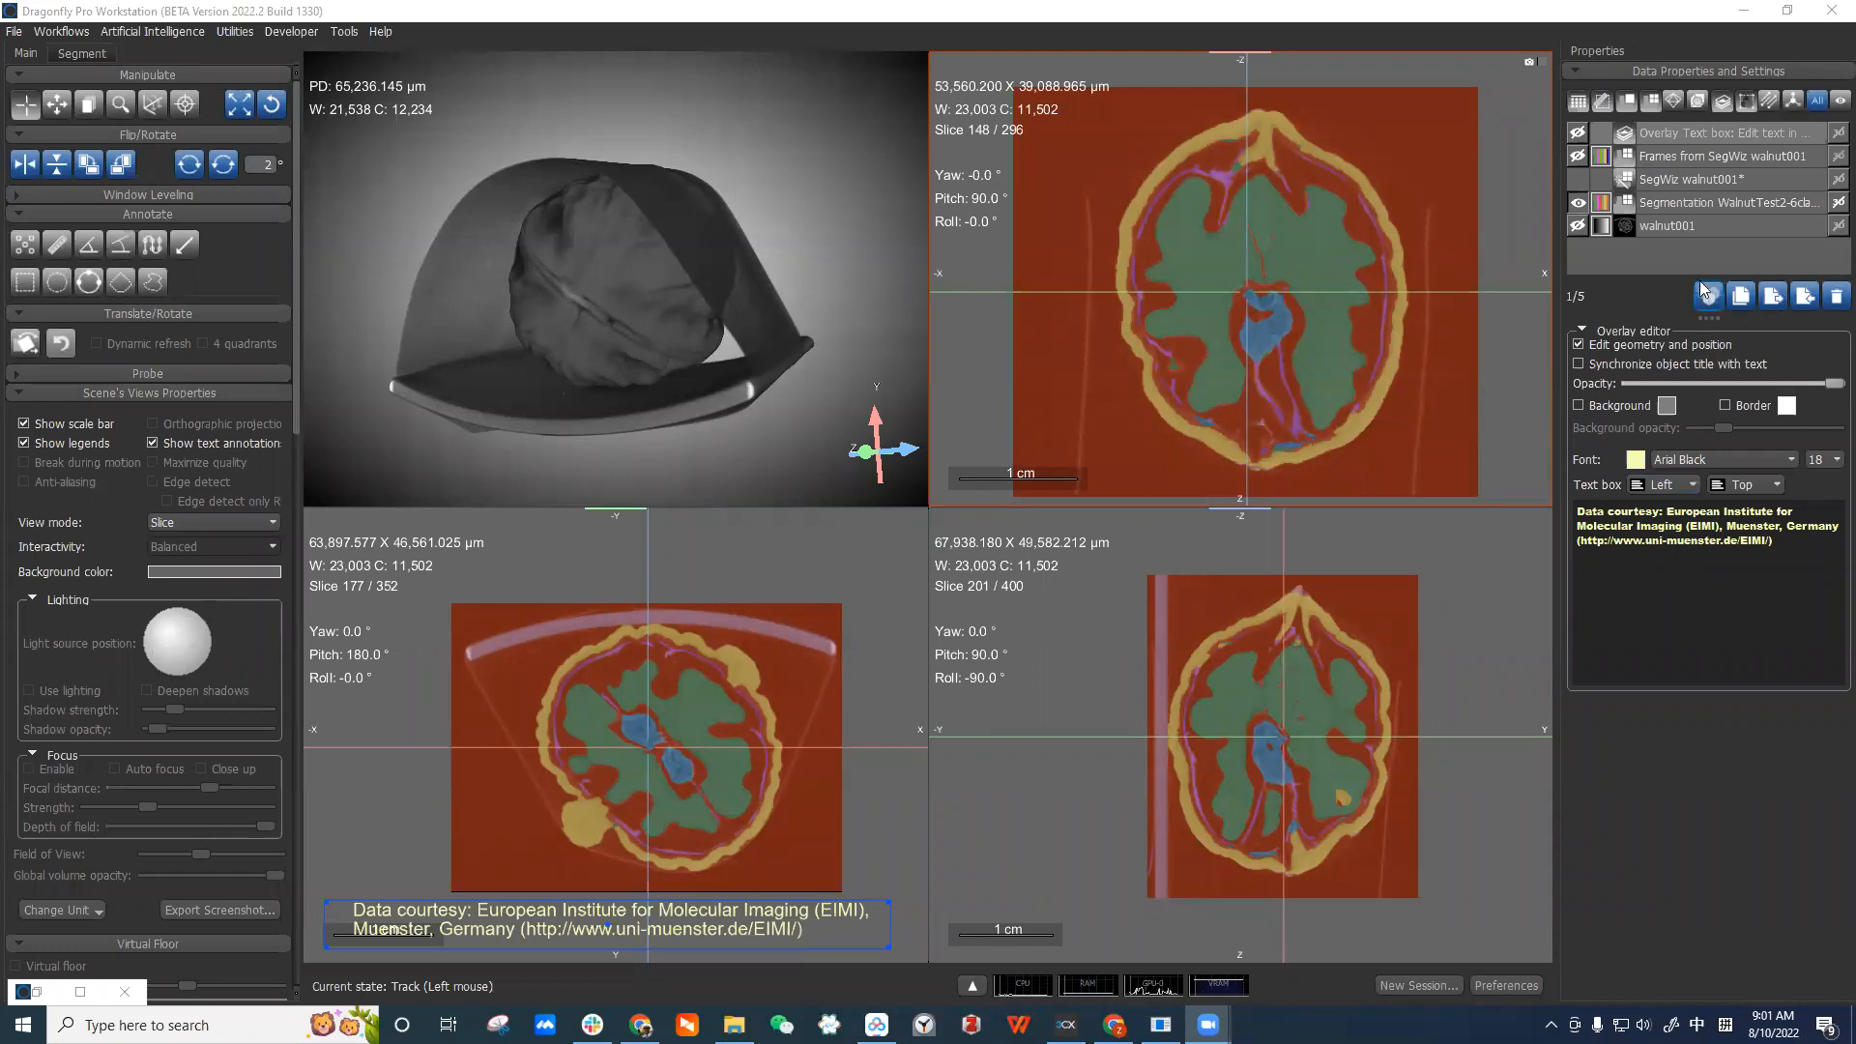
Hide the WalnutTest2-6class segmentation and display the walnut001 dataset in both the 2D slices and the 3D view.
click(196, 32)
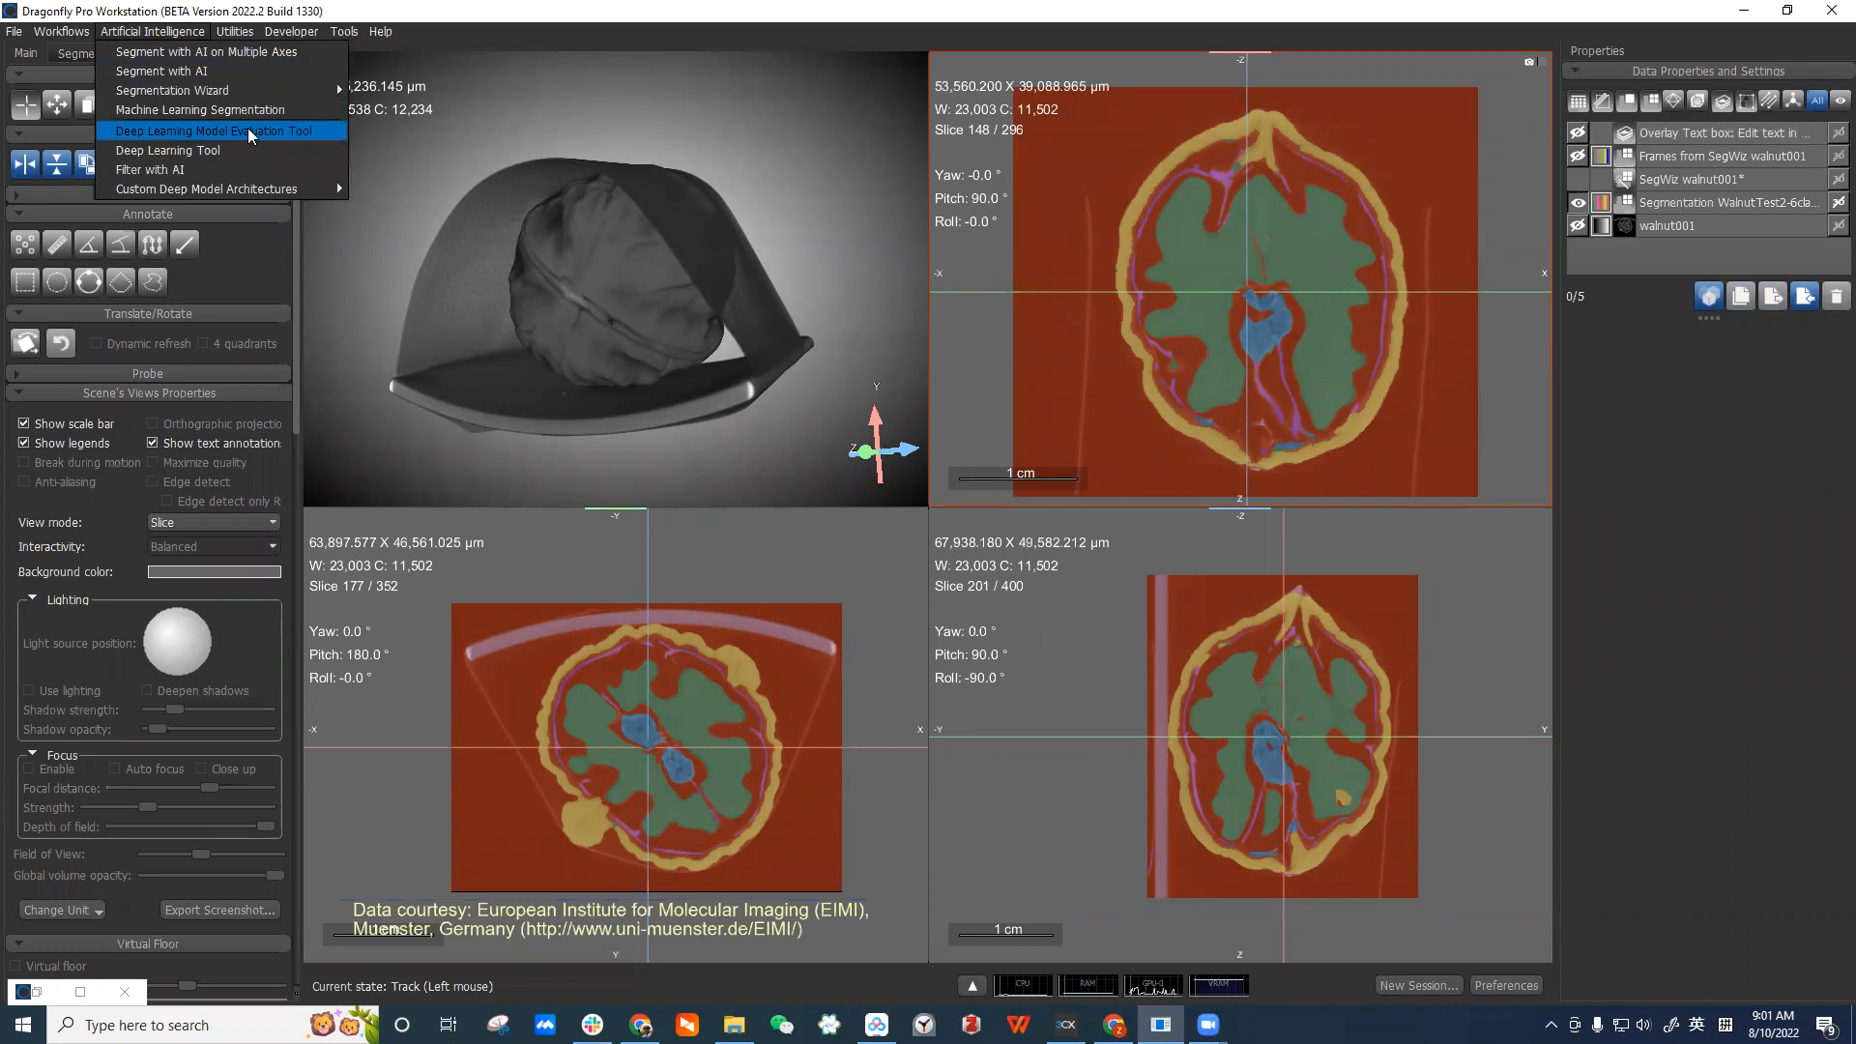
click(1691, 223)
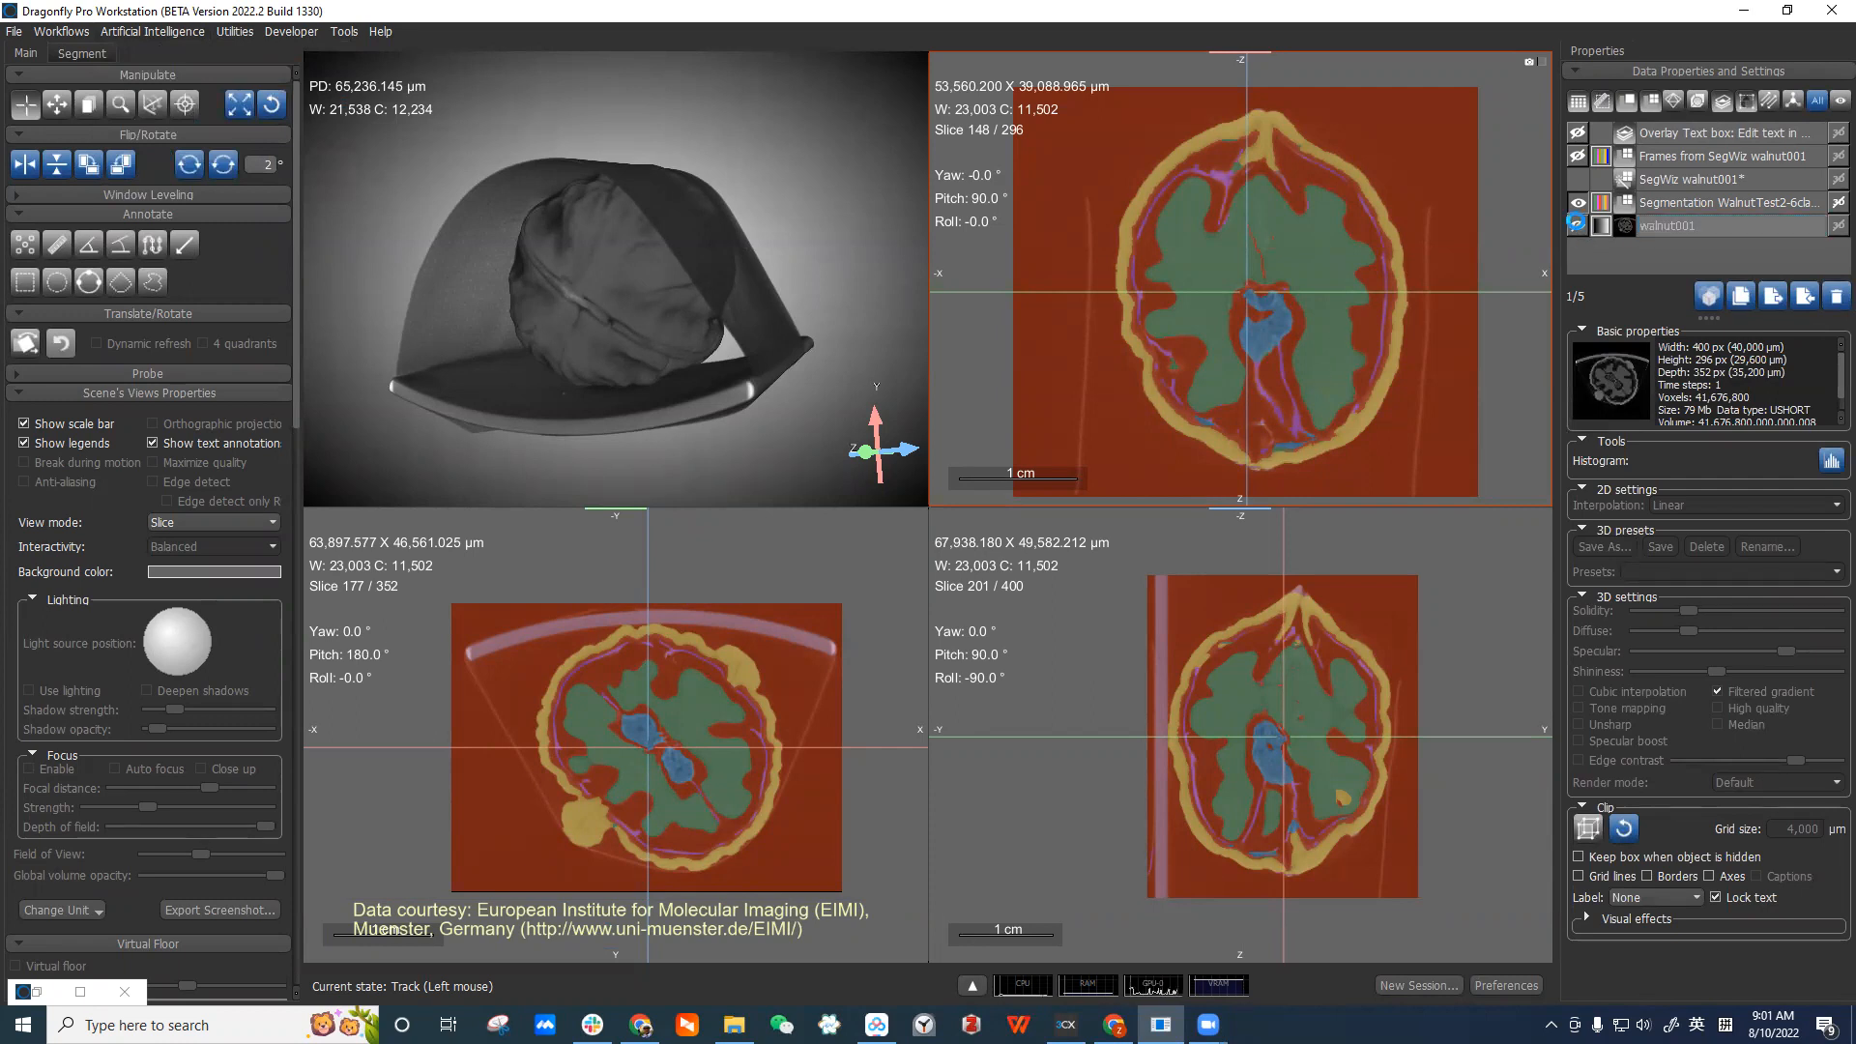
click(1577, 228)
click(1580, 228)
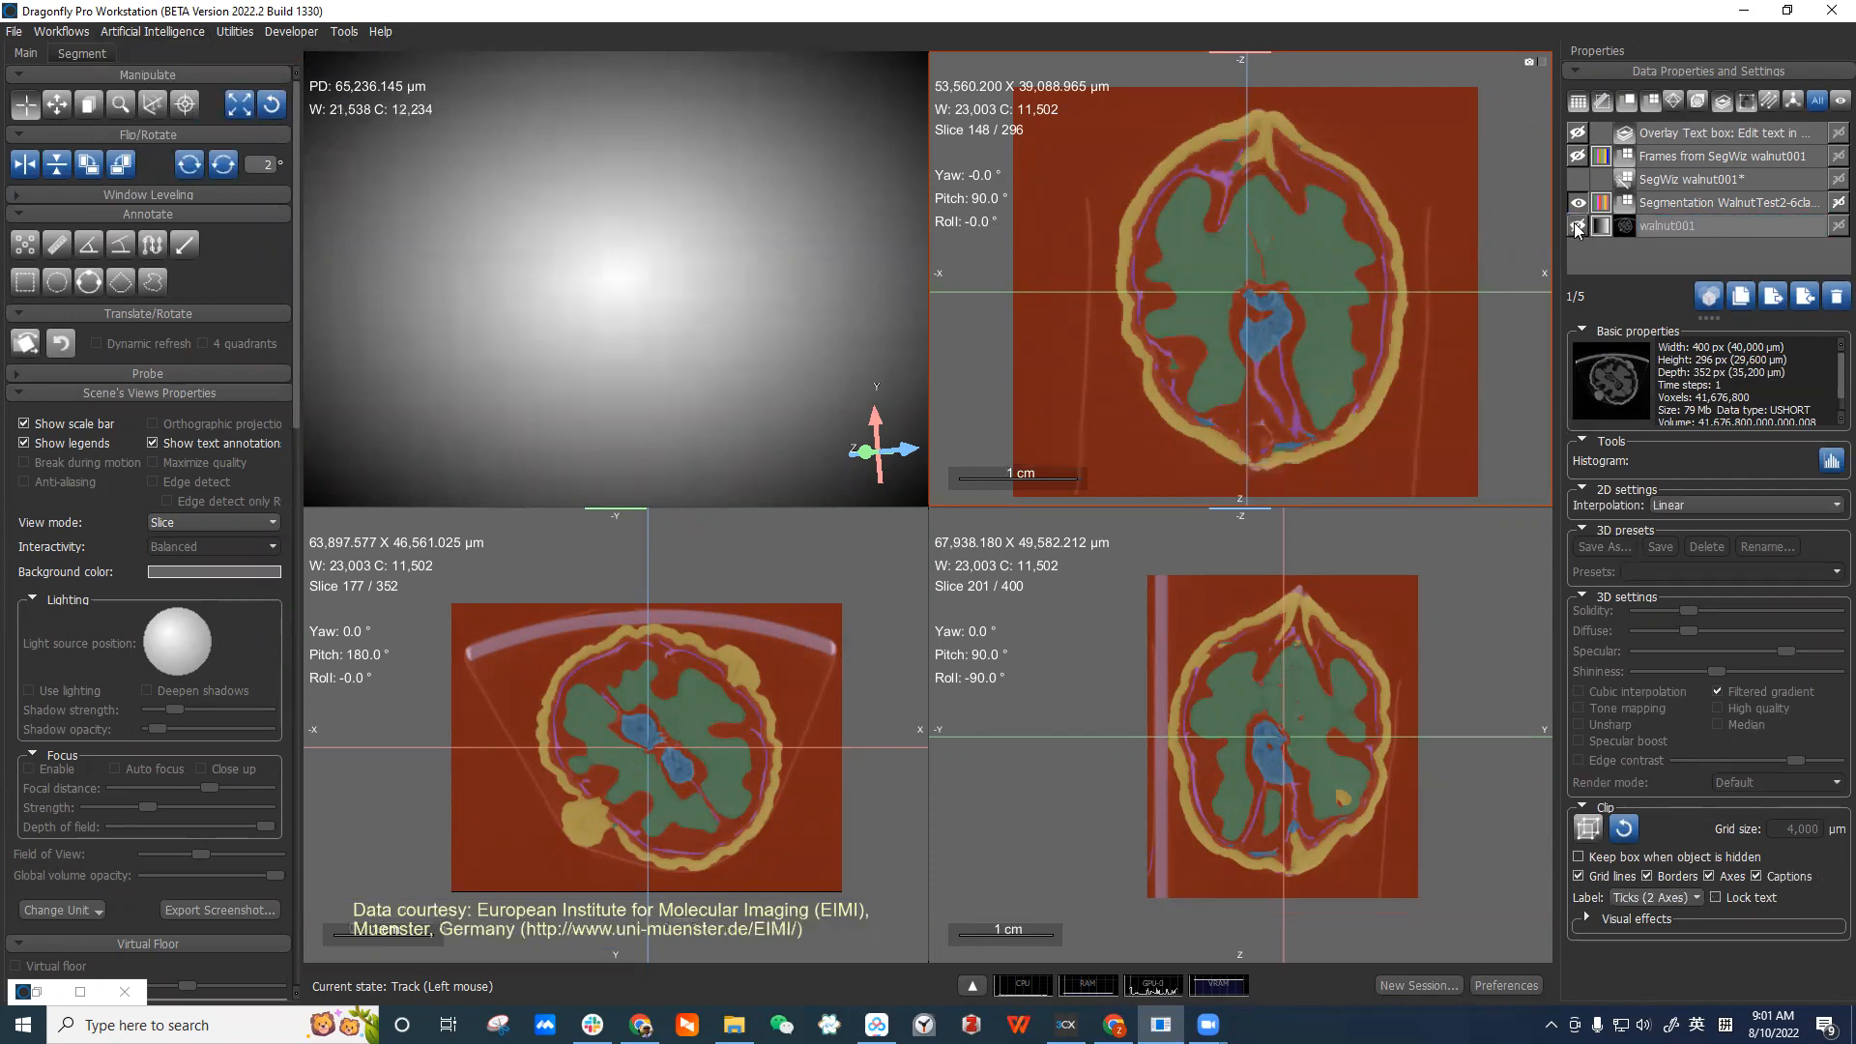
click(1578, 202)
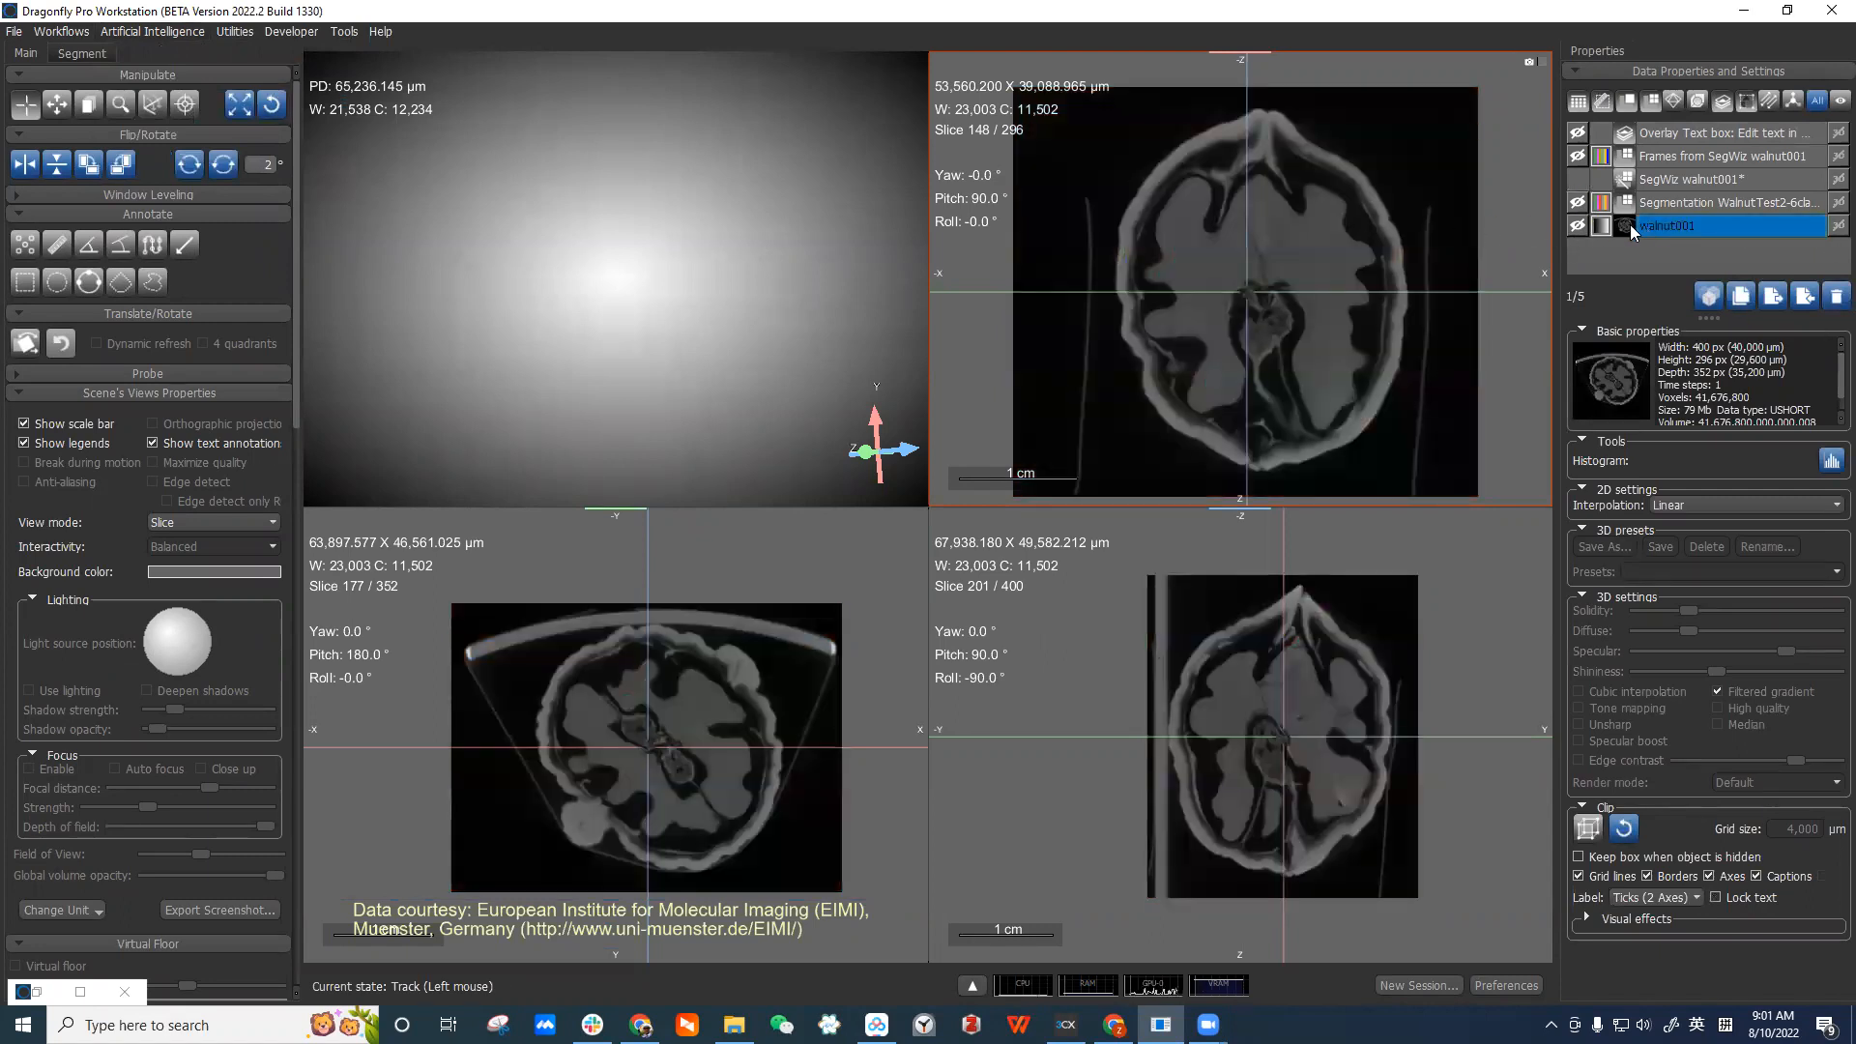
click(1577, 227)
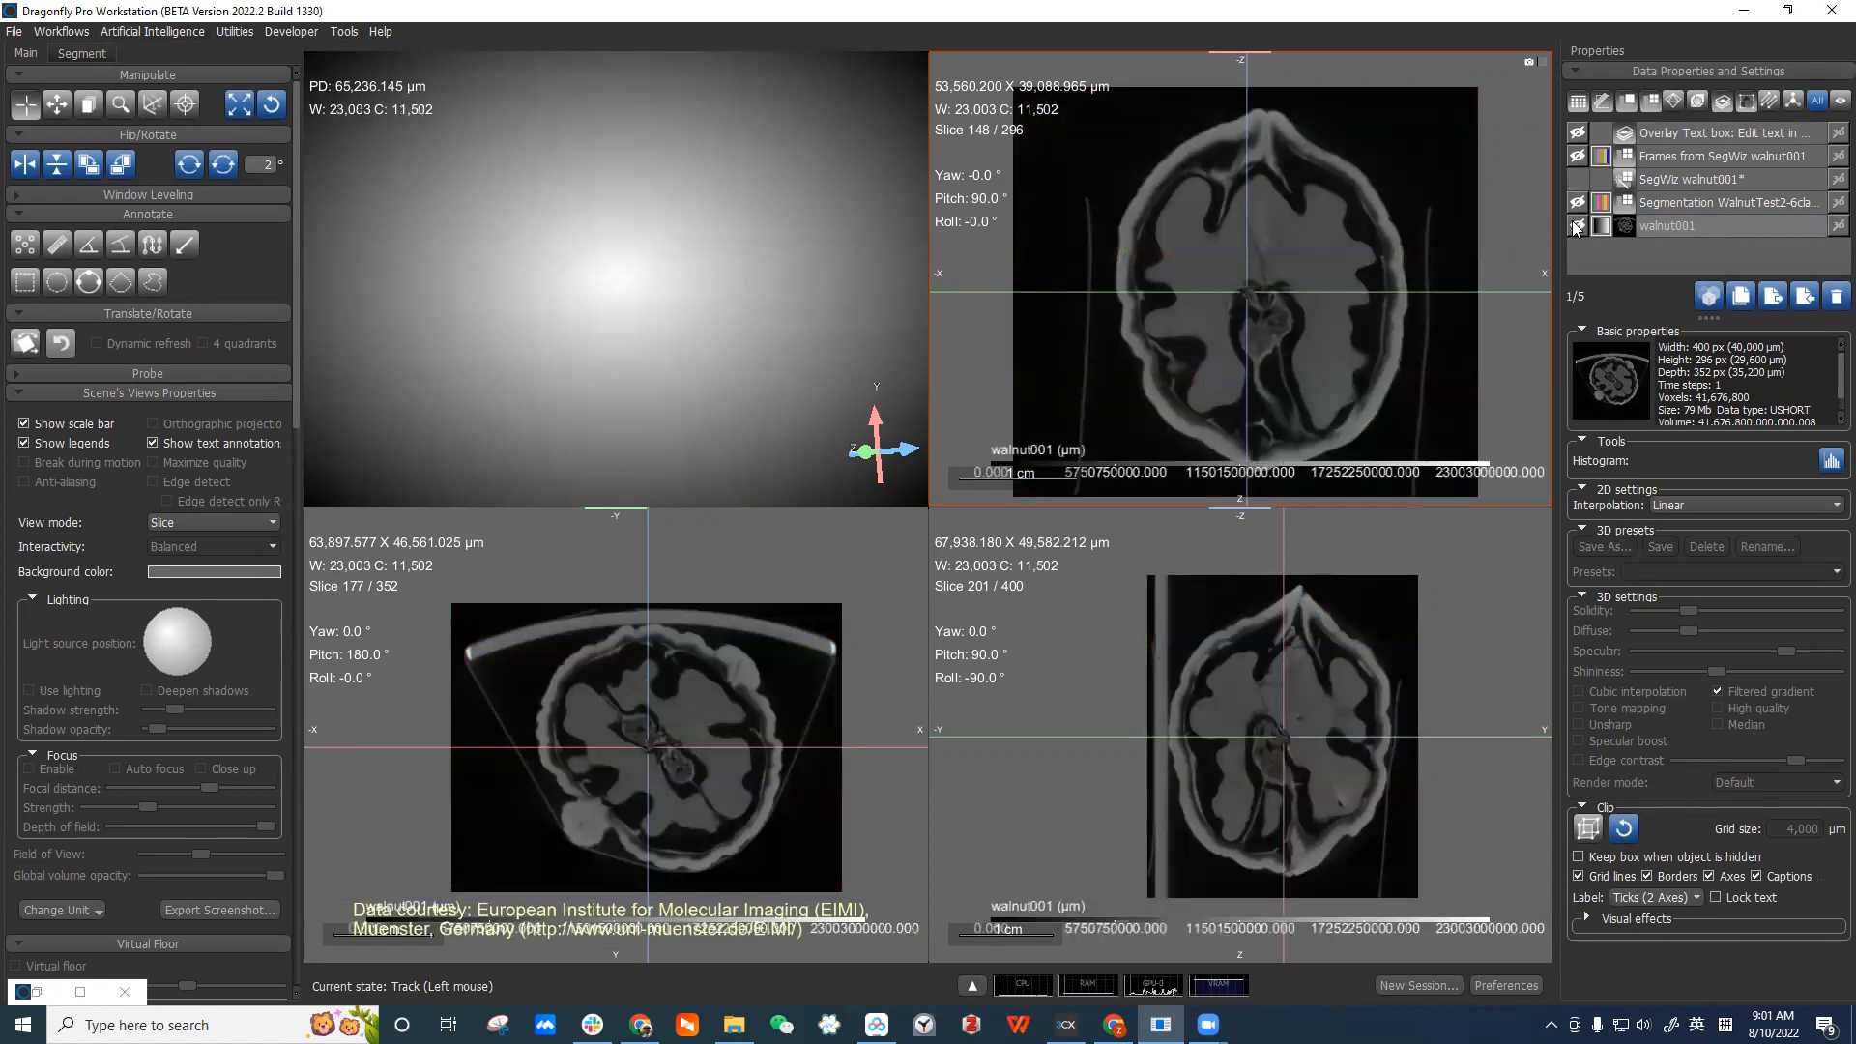
click(1827, 229)
drag(866, 199, 760, 228)
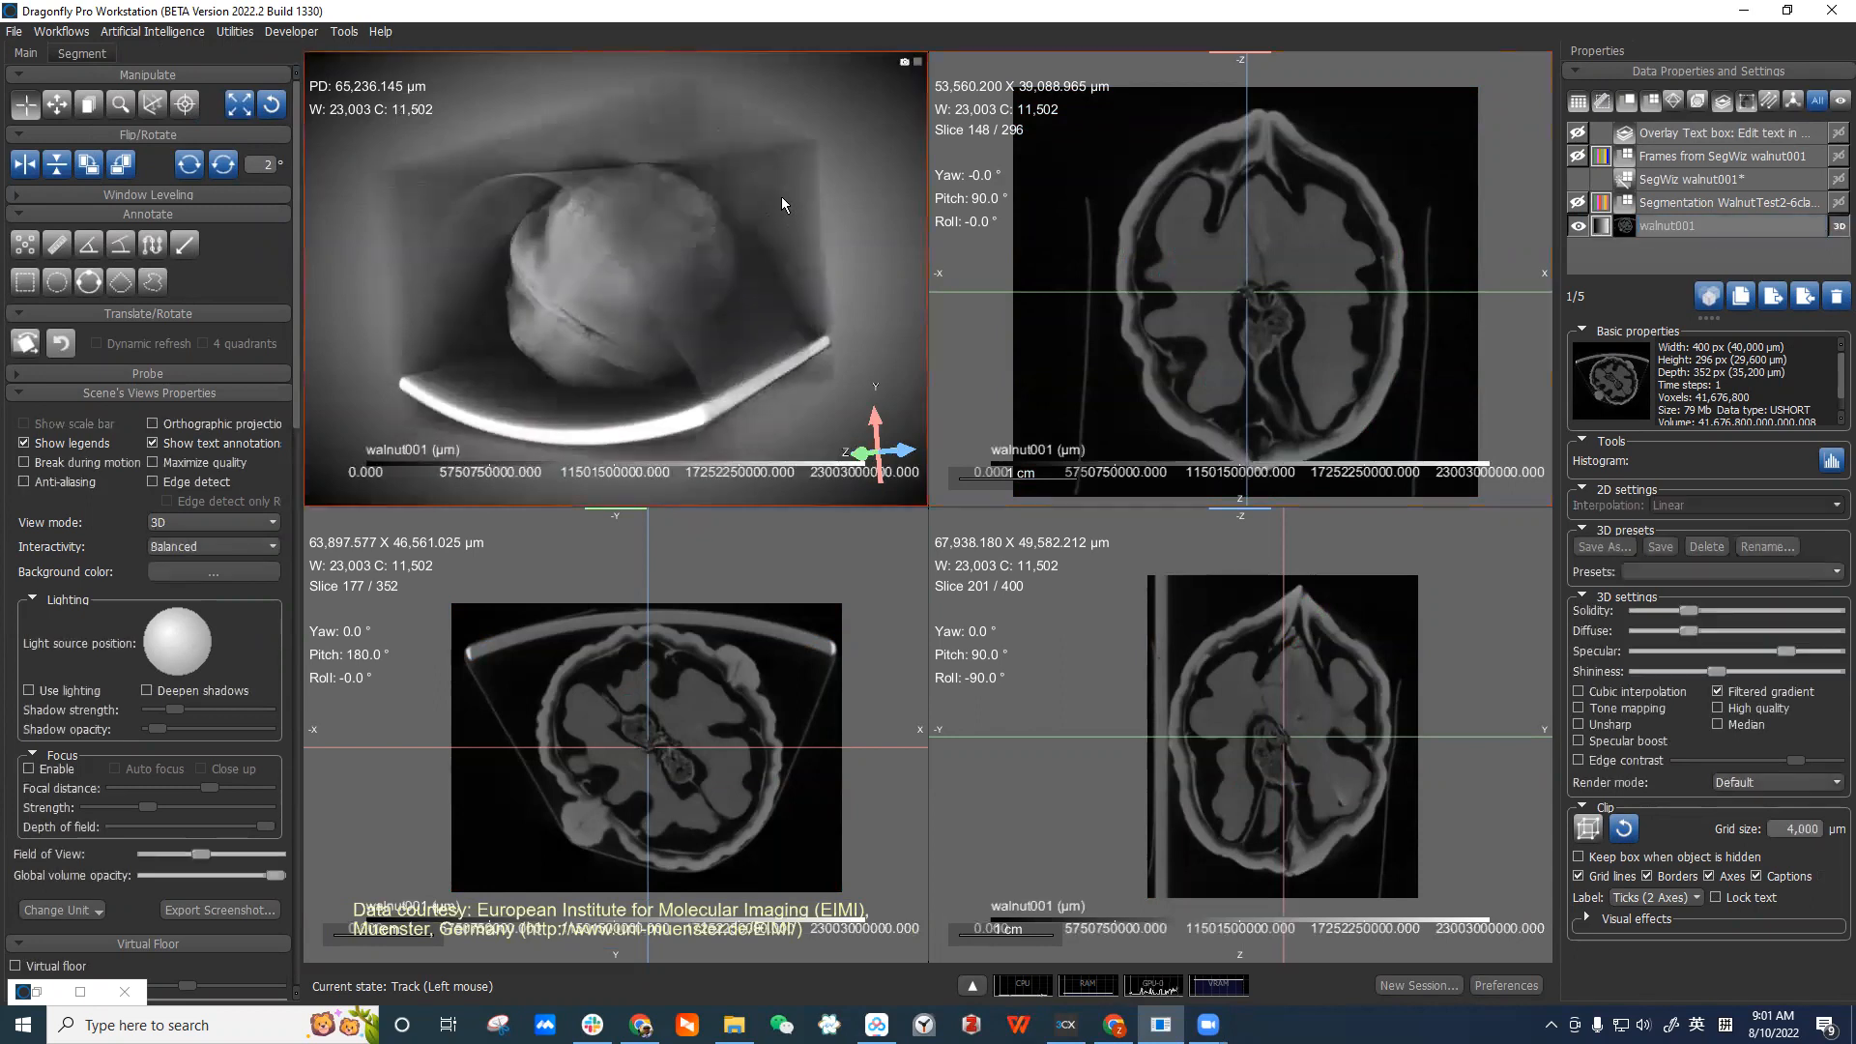
Show the WalnutTest2-6class segmentation over the walnut001 slices and examine its labelled classes.
click(1709, 204)
click(1577, 202)
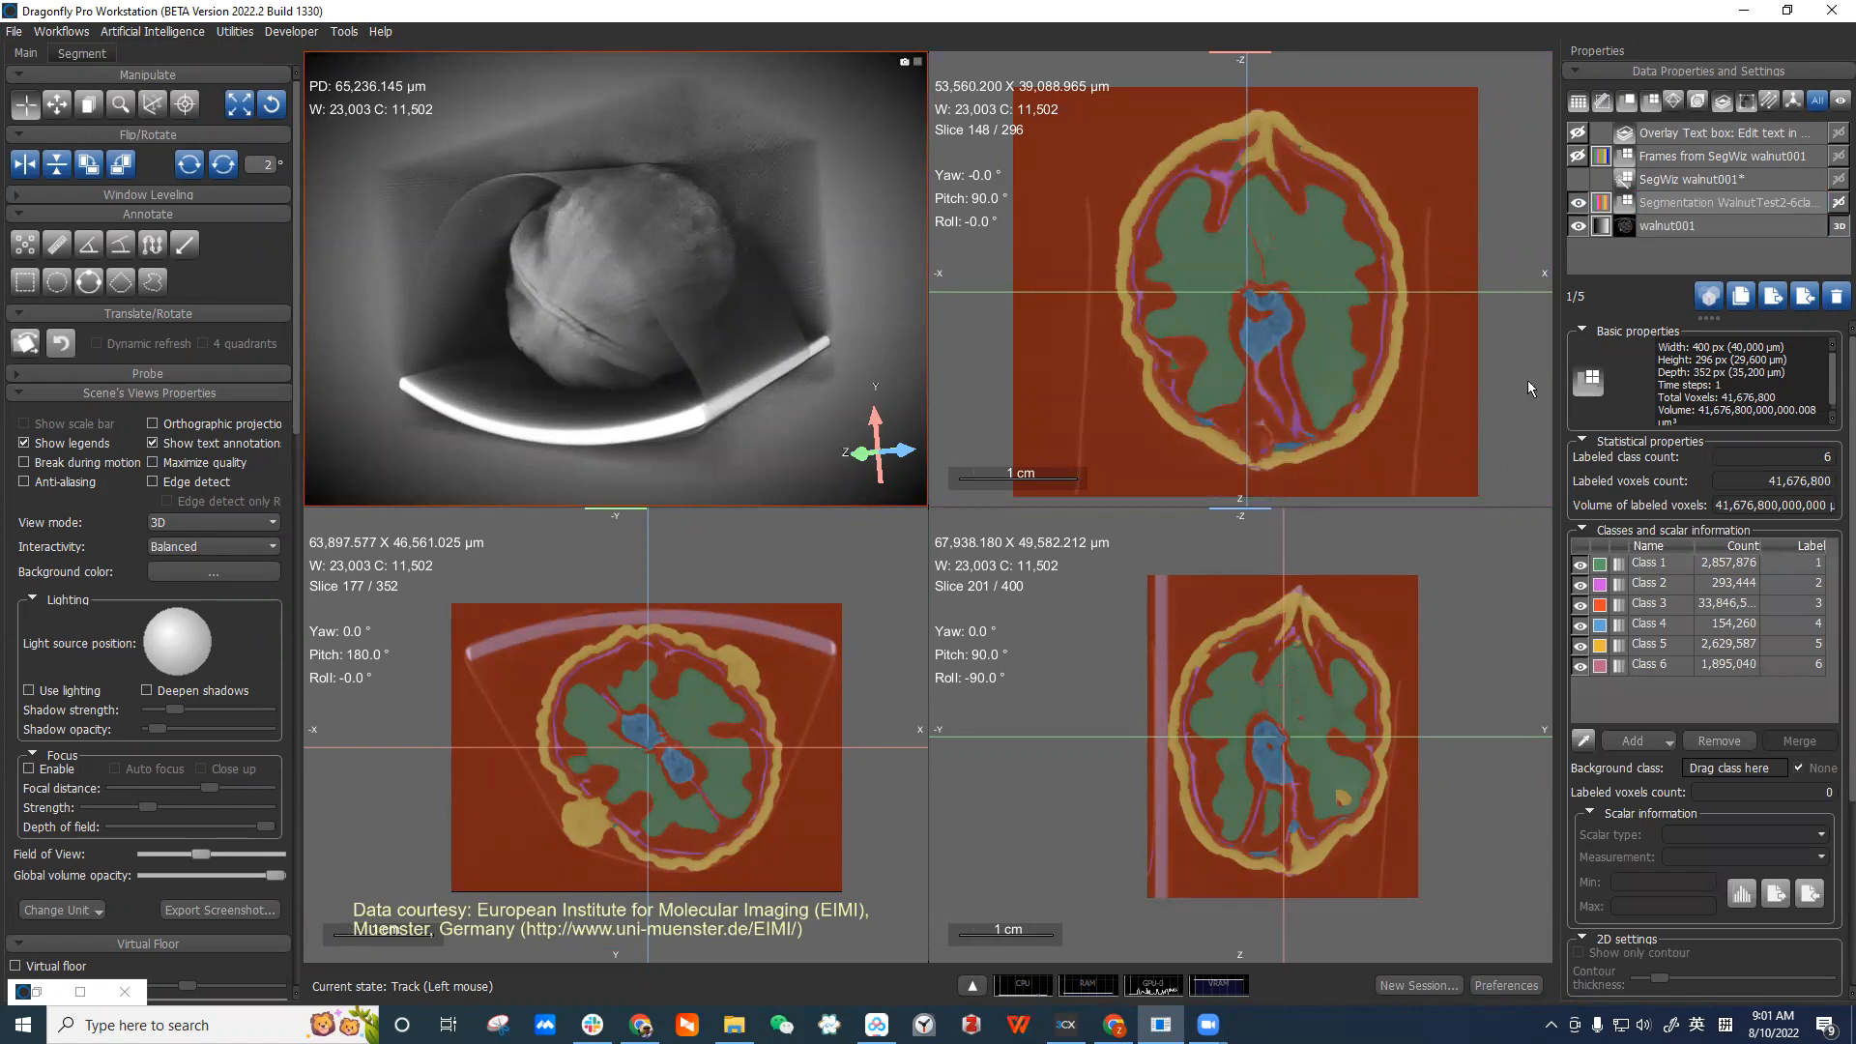
click(1711, 207)
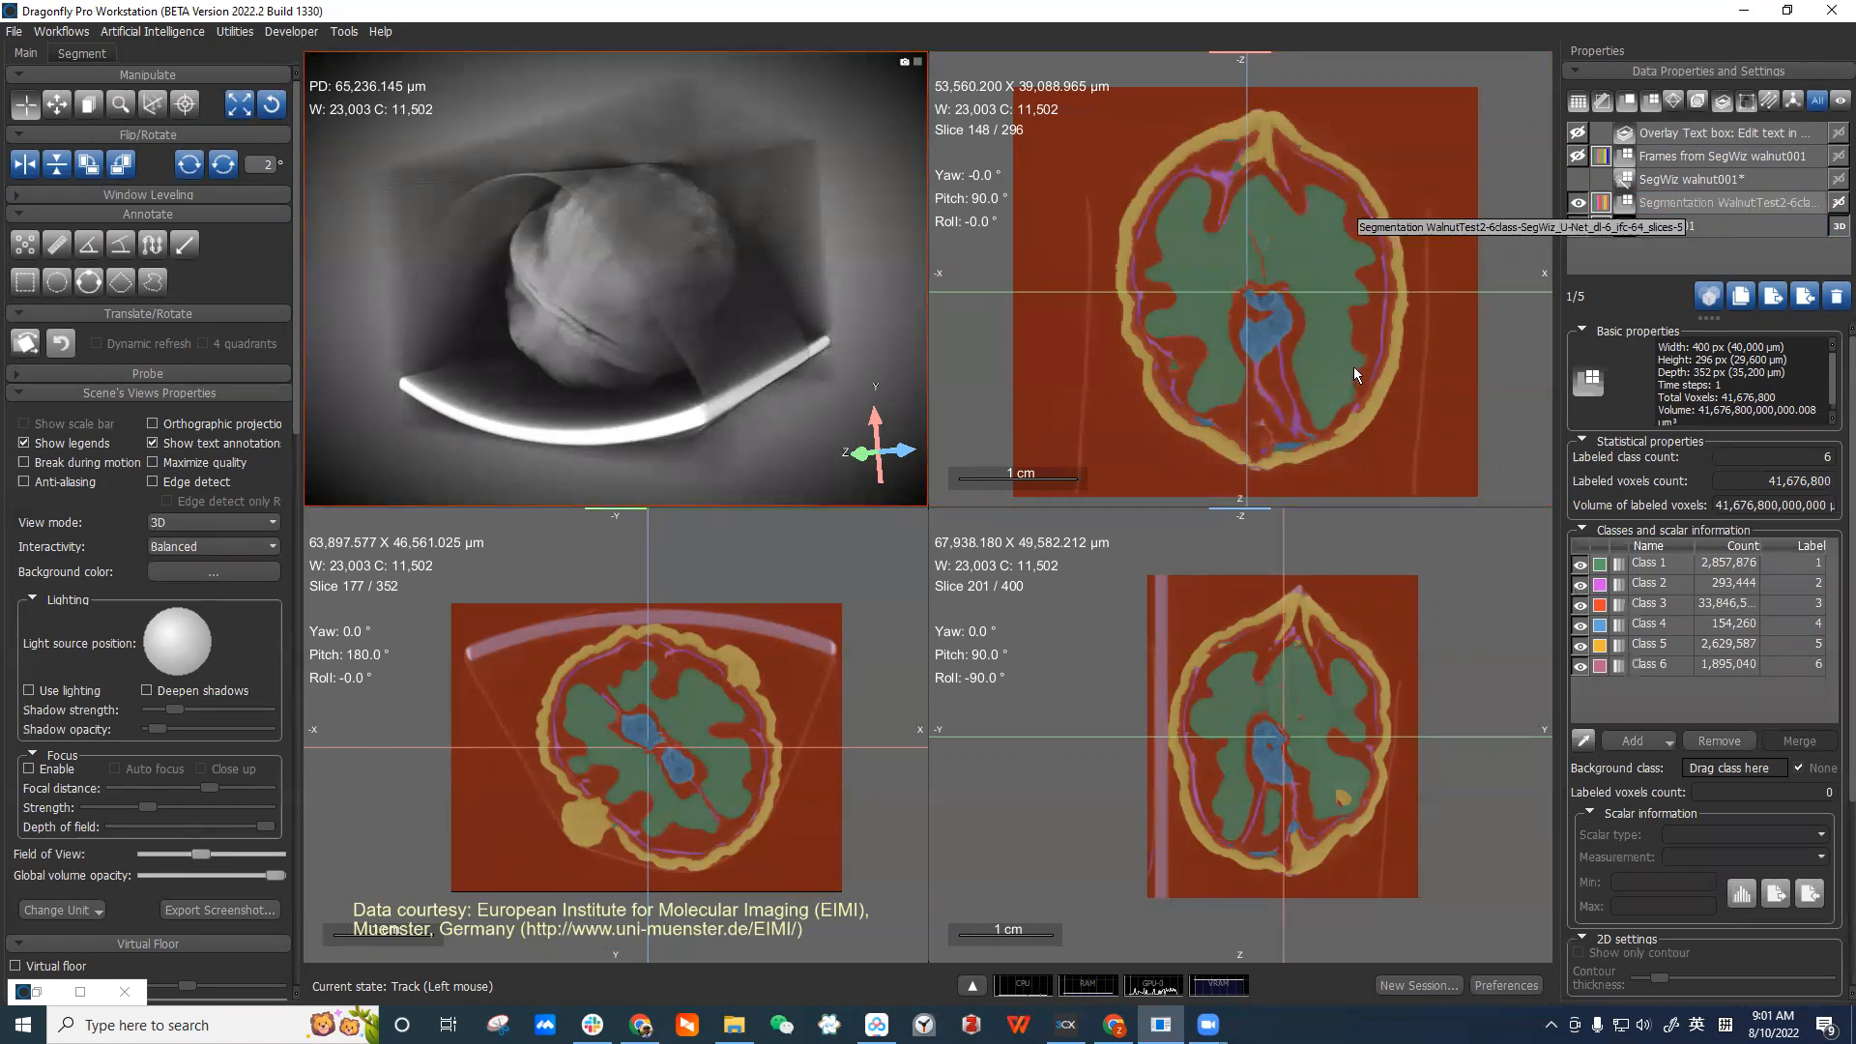
right_drag(1385, 364, 1551, 254)
middle_drag(1401, 236, 1363, 223)
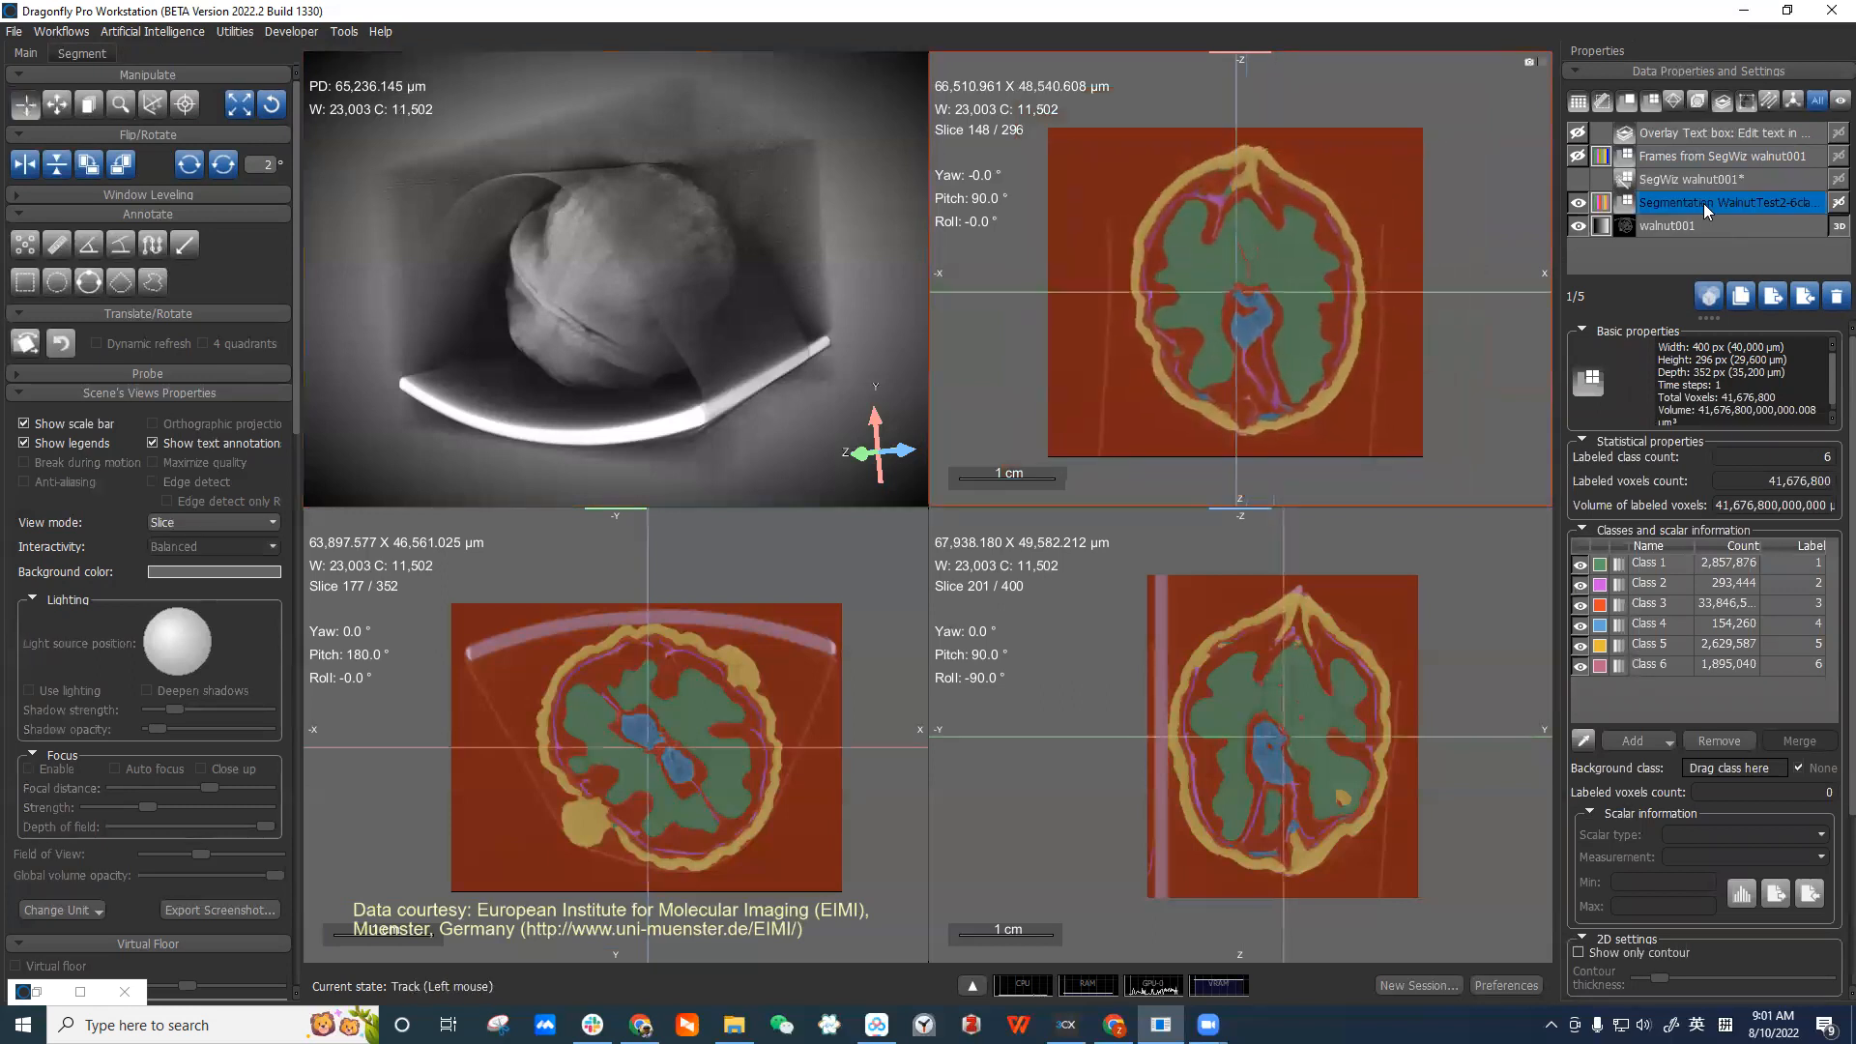
click(1694, 225)
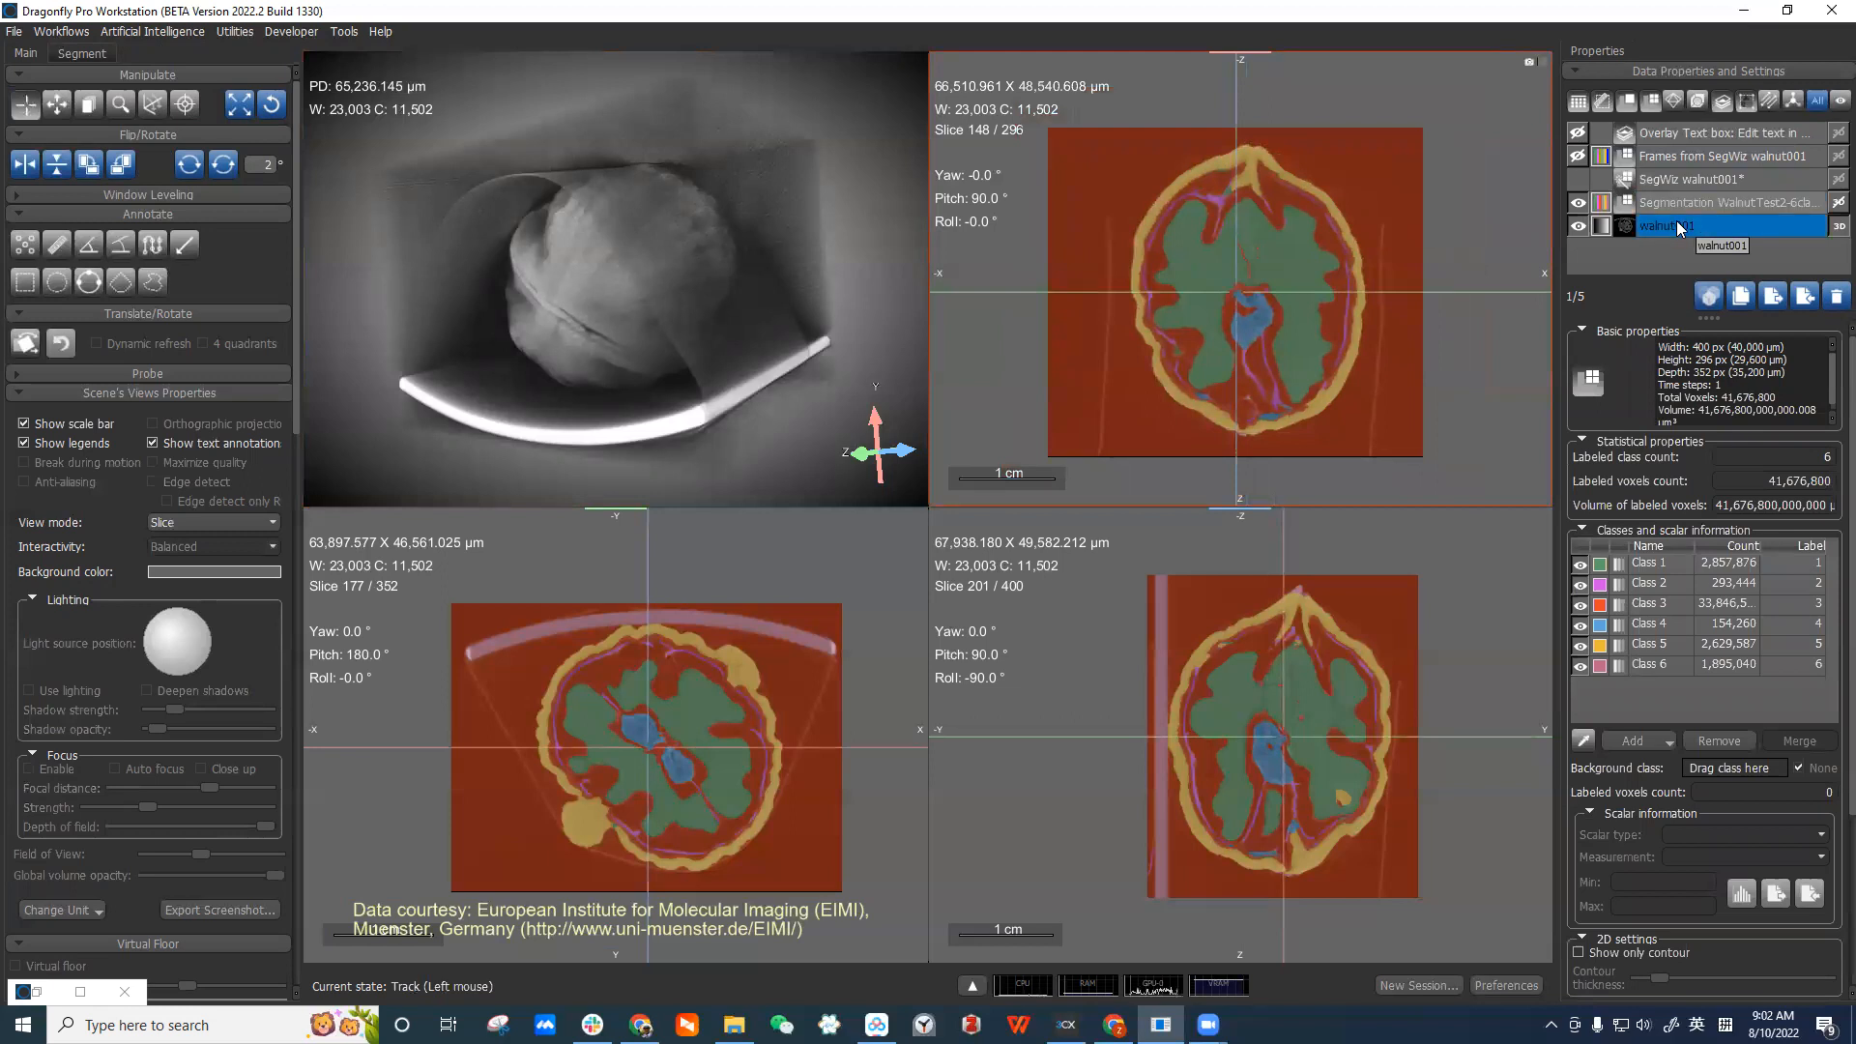
click(1688, 205)
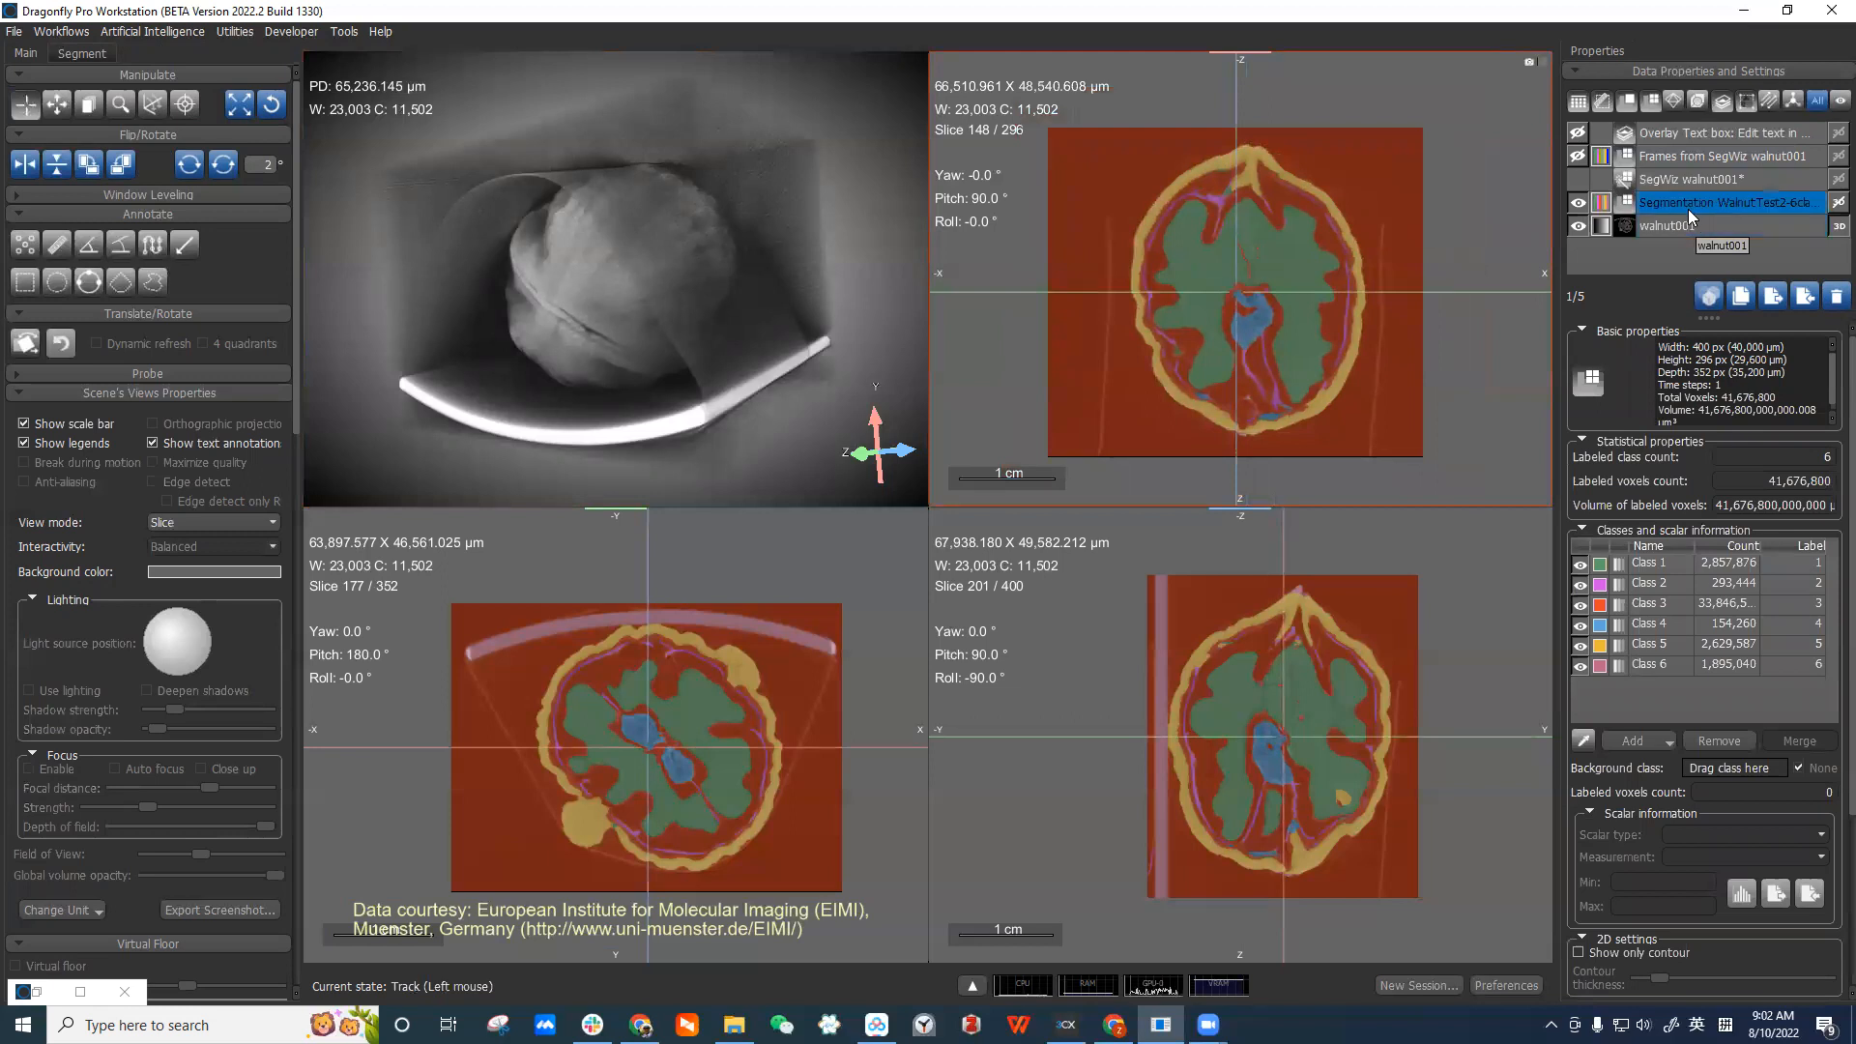
click(1680, 625)
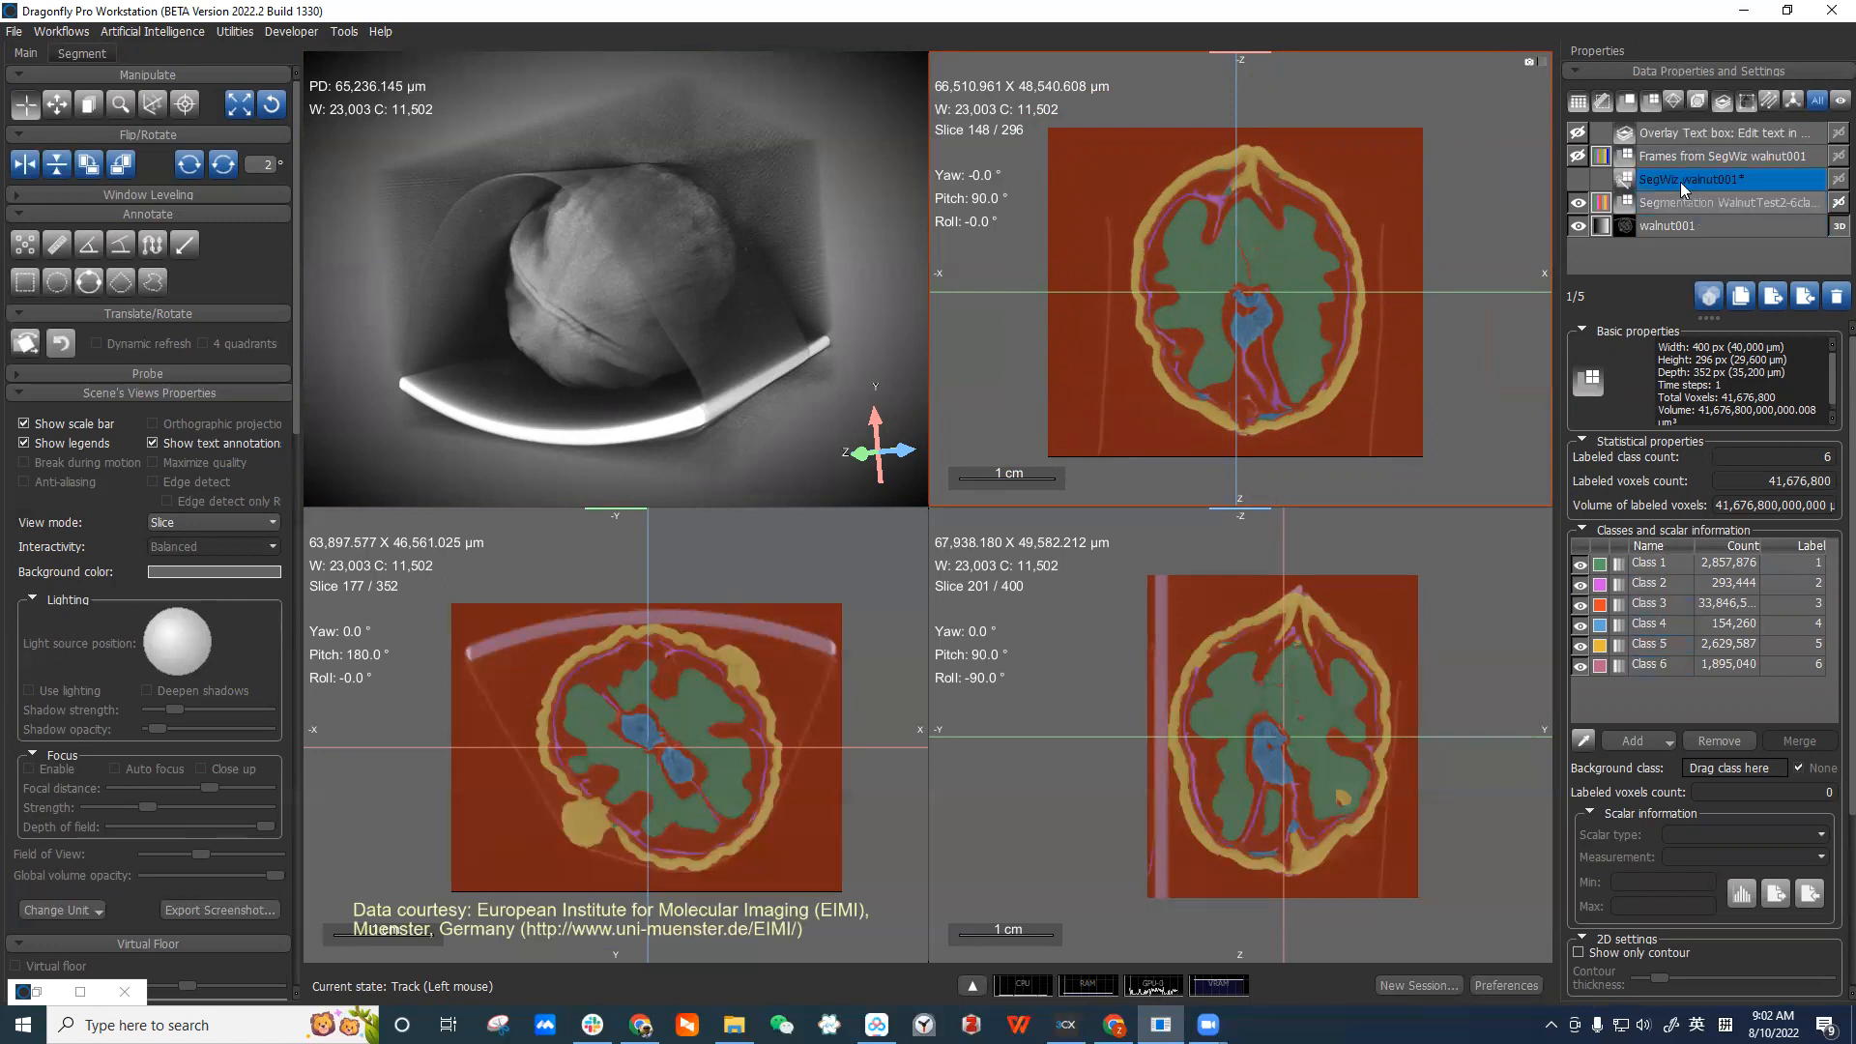
Hide the WalnutTest2-6class segmentation and show the Frames from SegWiz walnut001 labels over the slices.
click(1688, 157)
click(1577, 202)
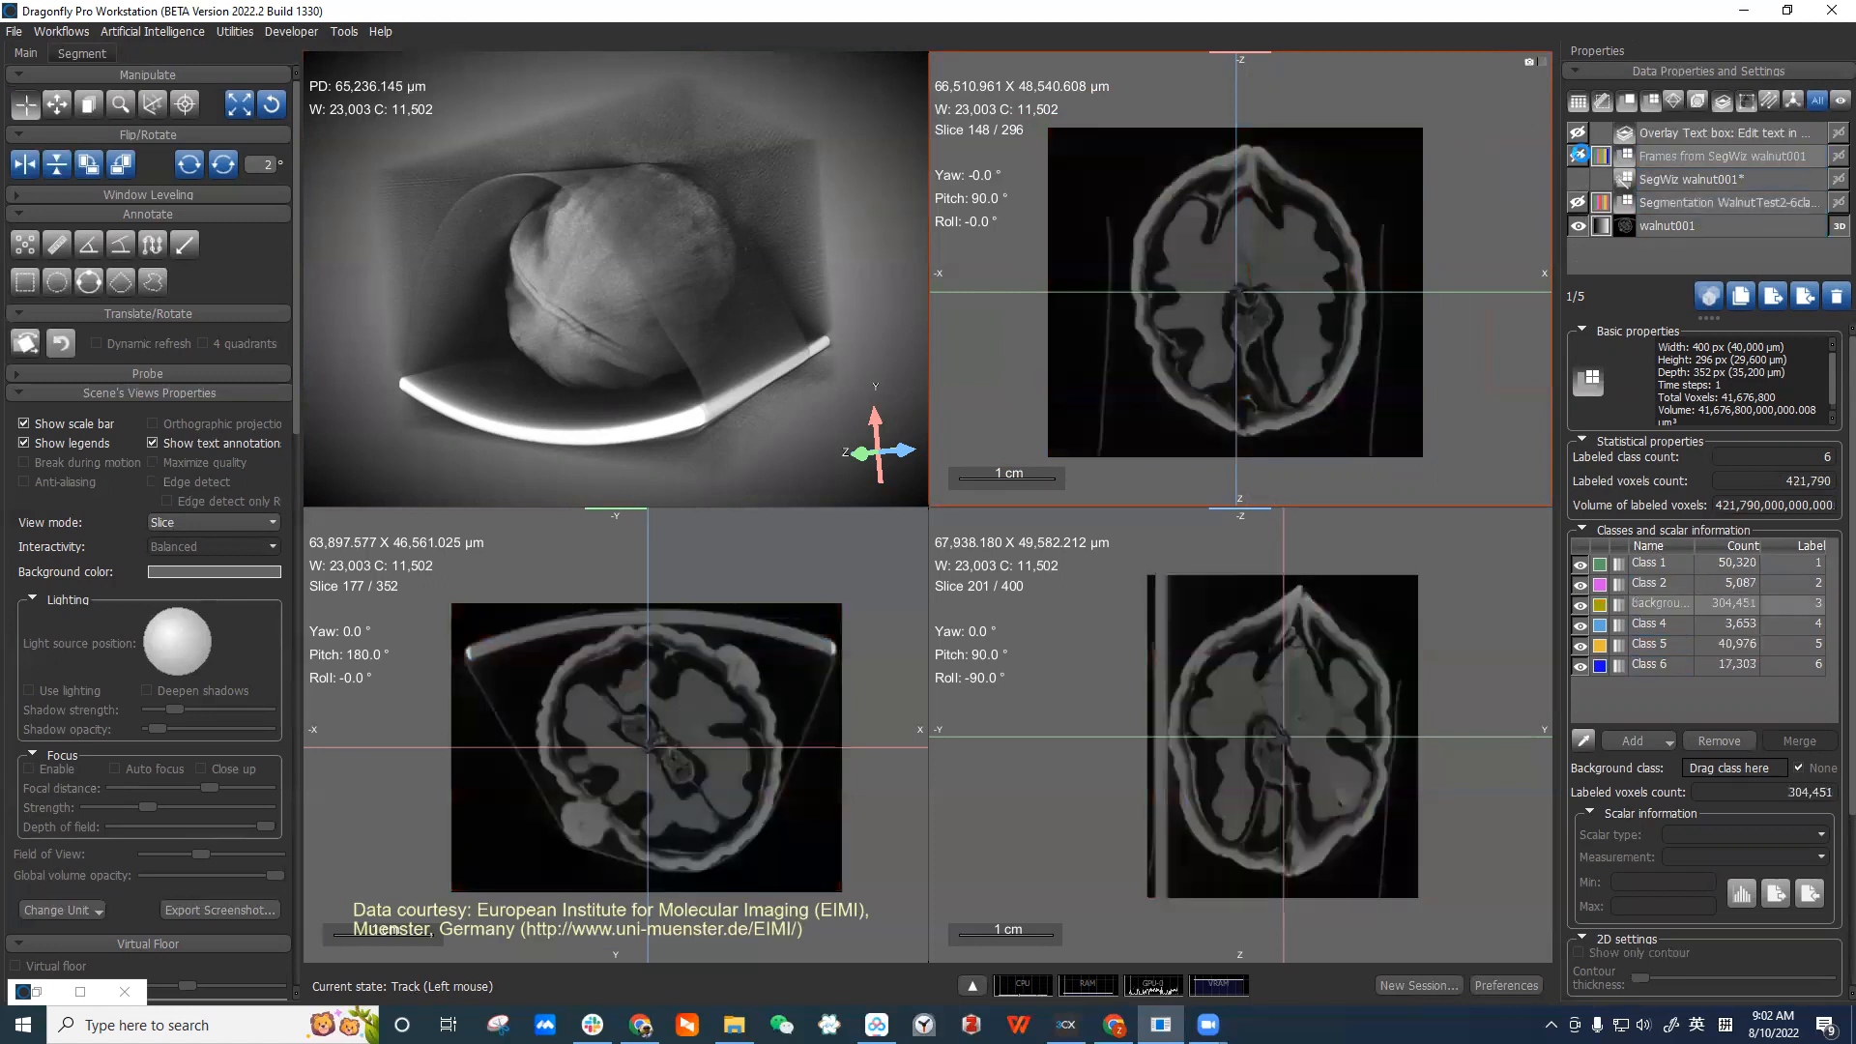
click(1577, 156)
click(720, 684)
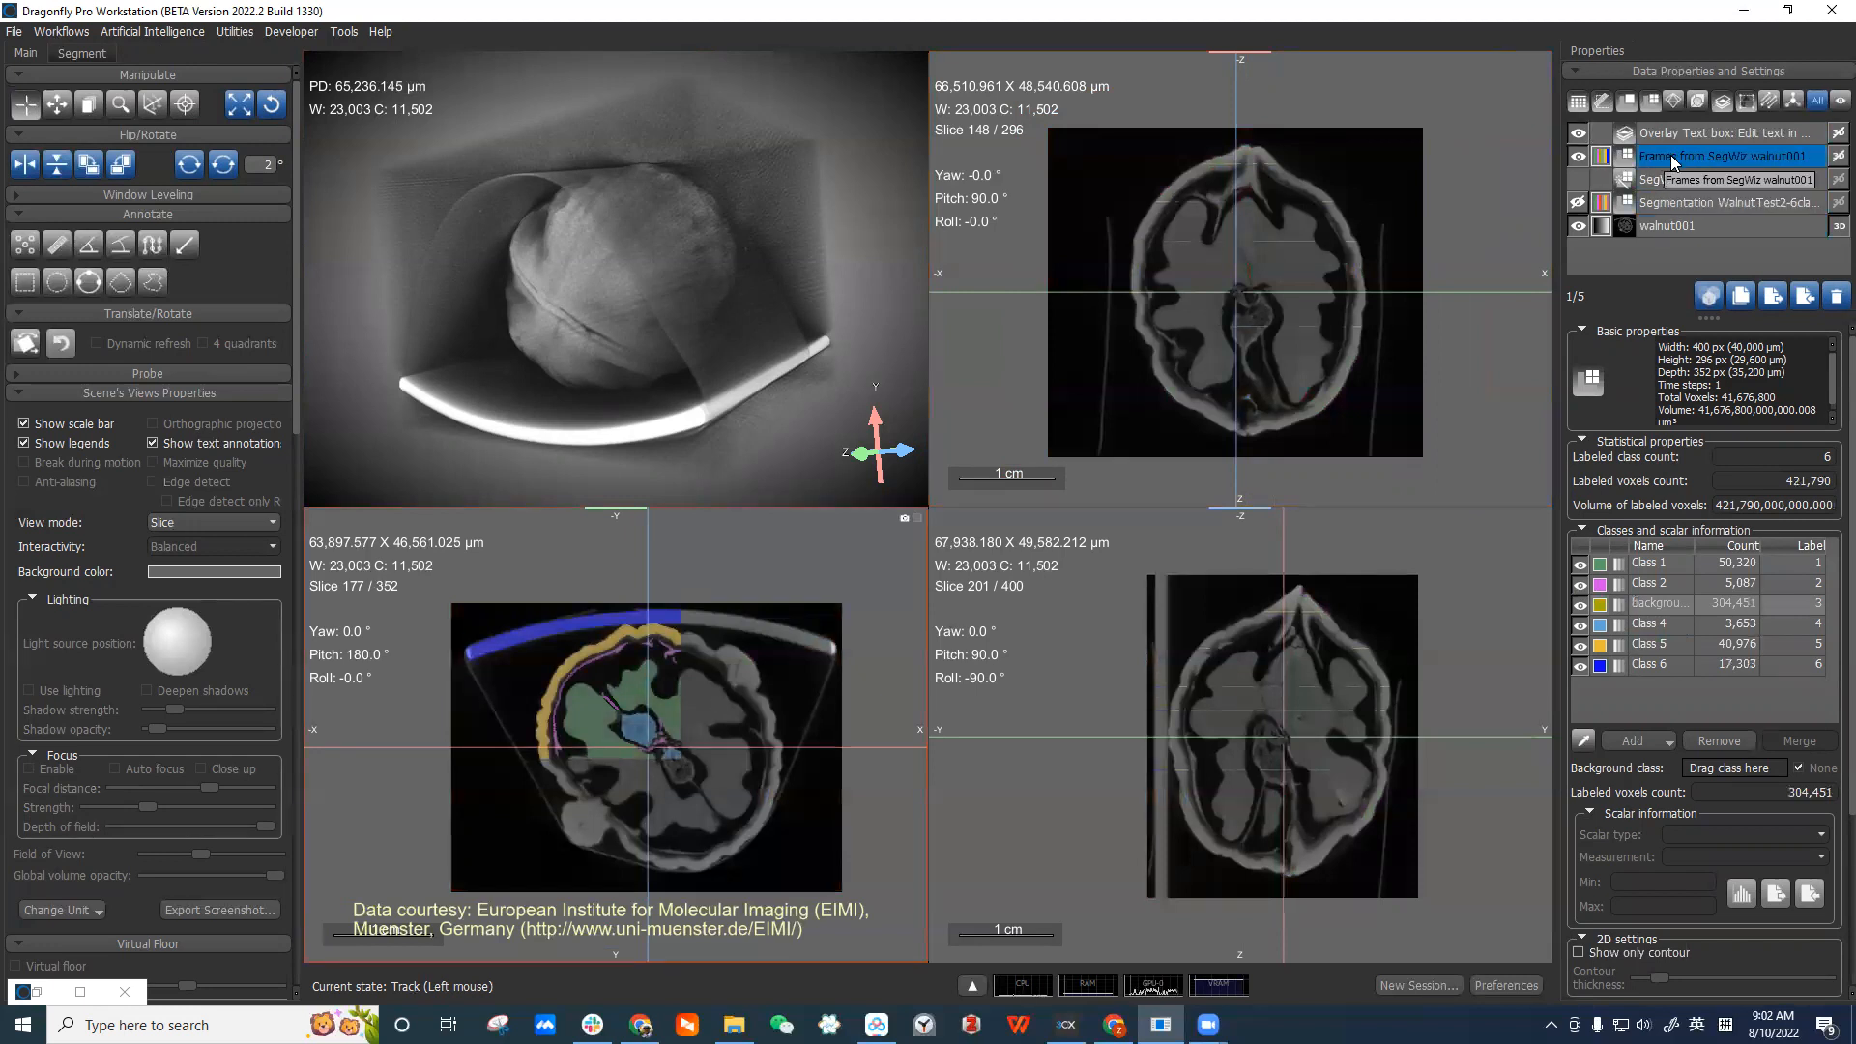
click(1665, 180)
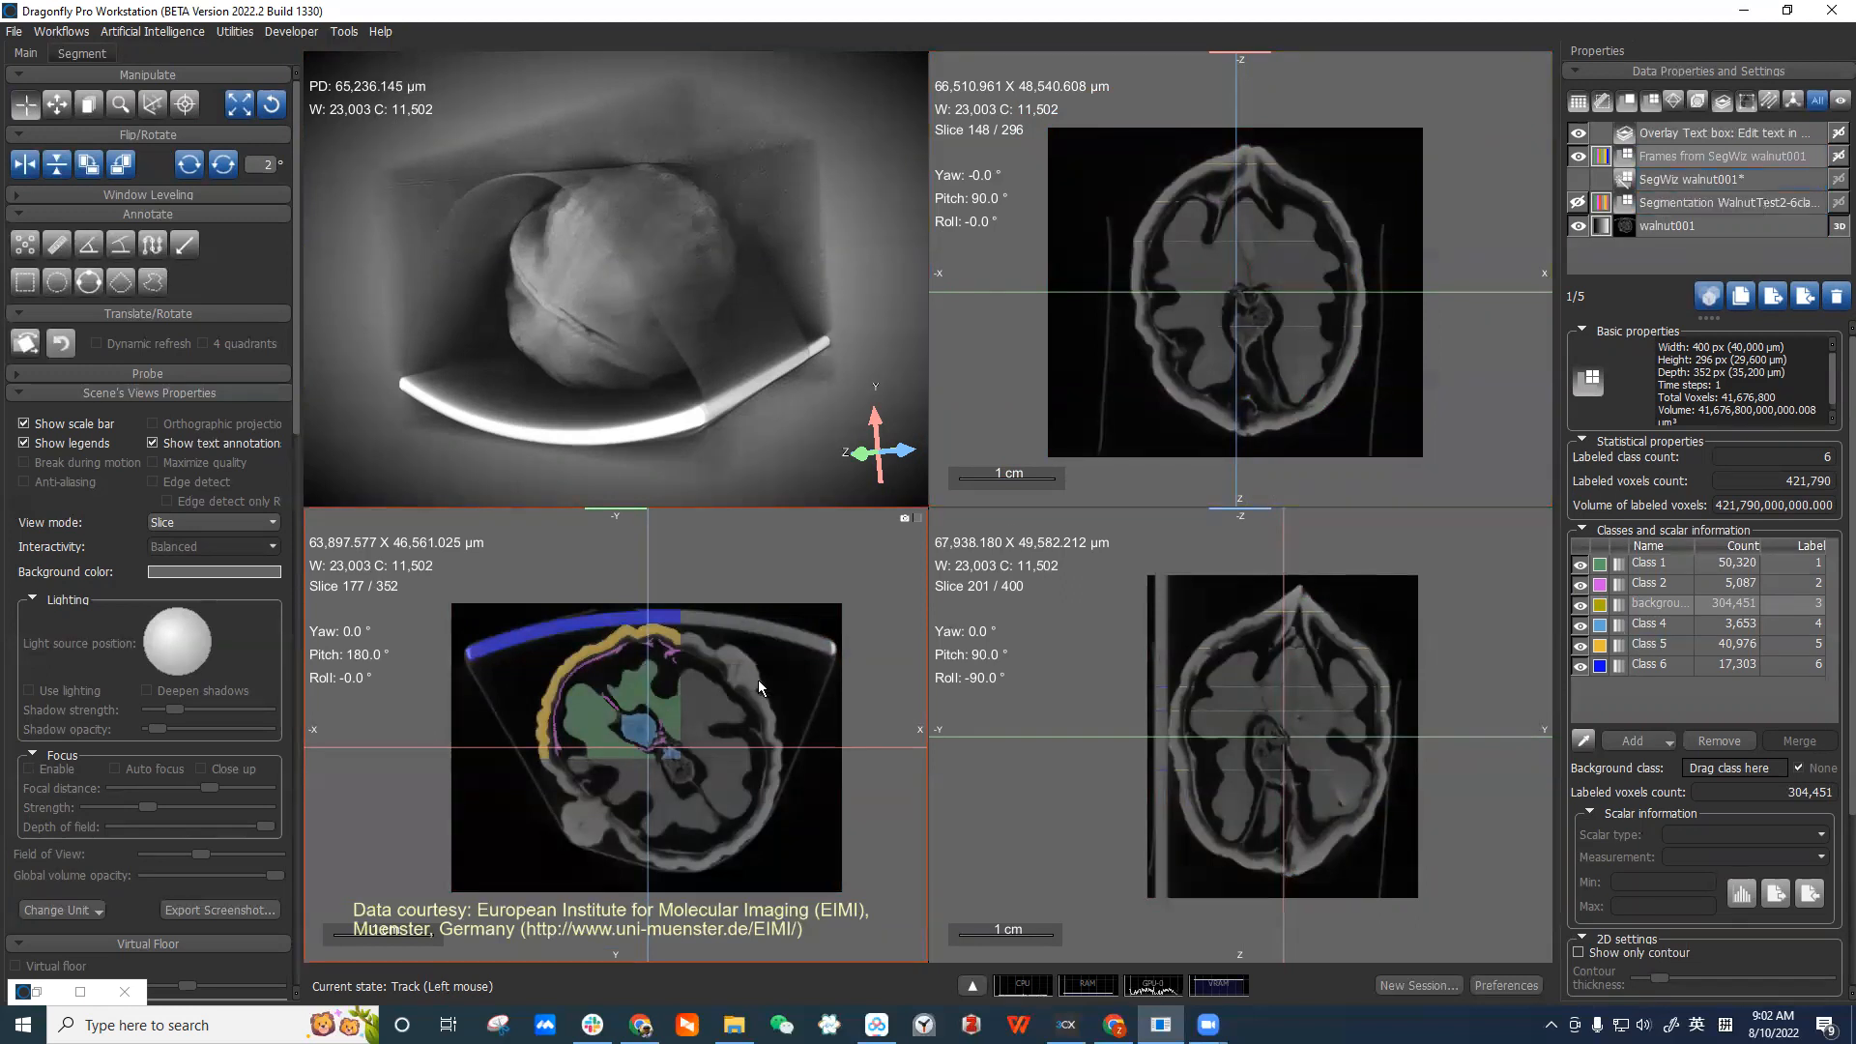
Maximize the slice view containing the partly labelled frame and enlarge slice 177 around the walnut.
click(647, 745)
drag(651, 700, 628, 694)
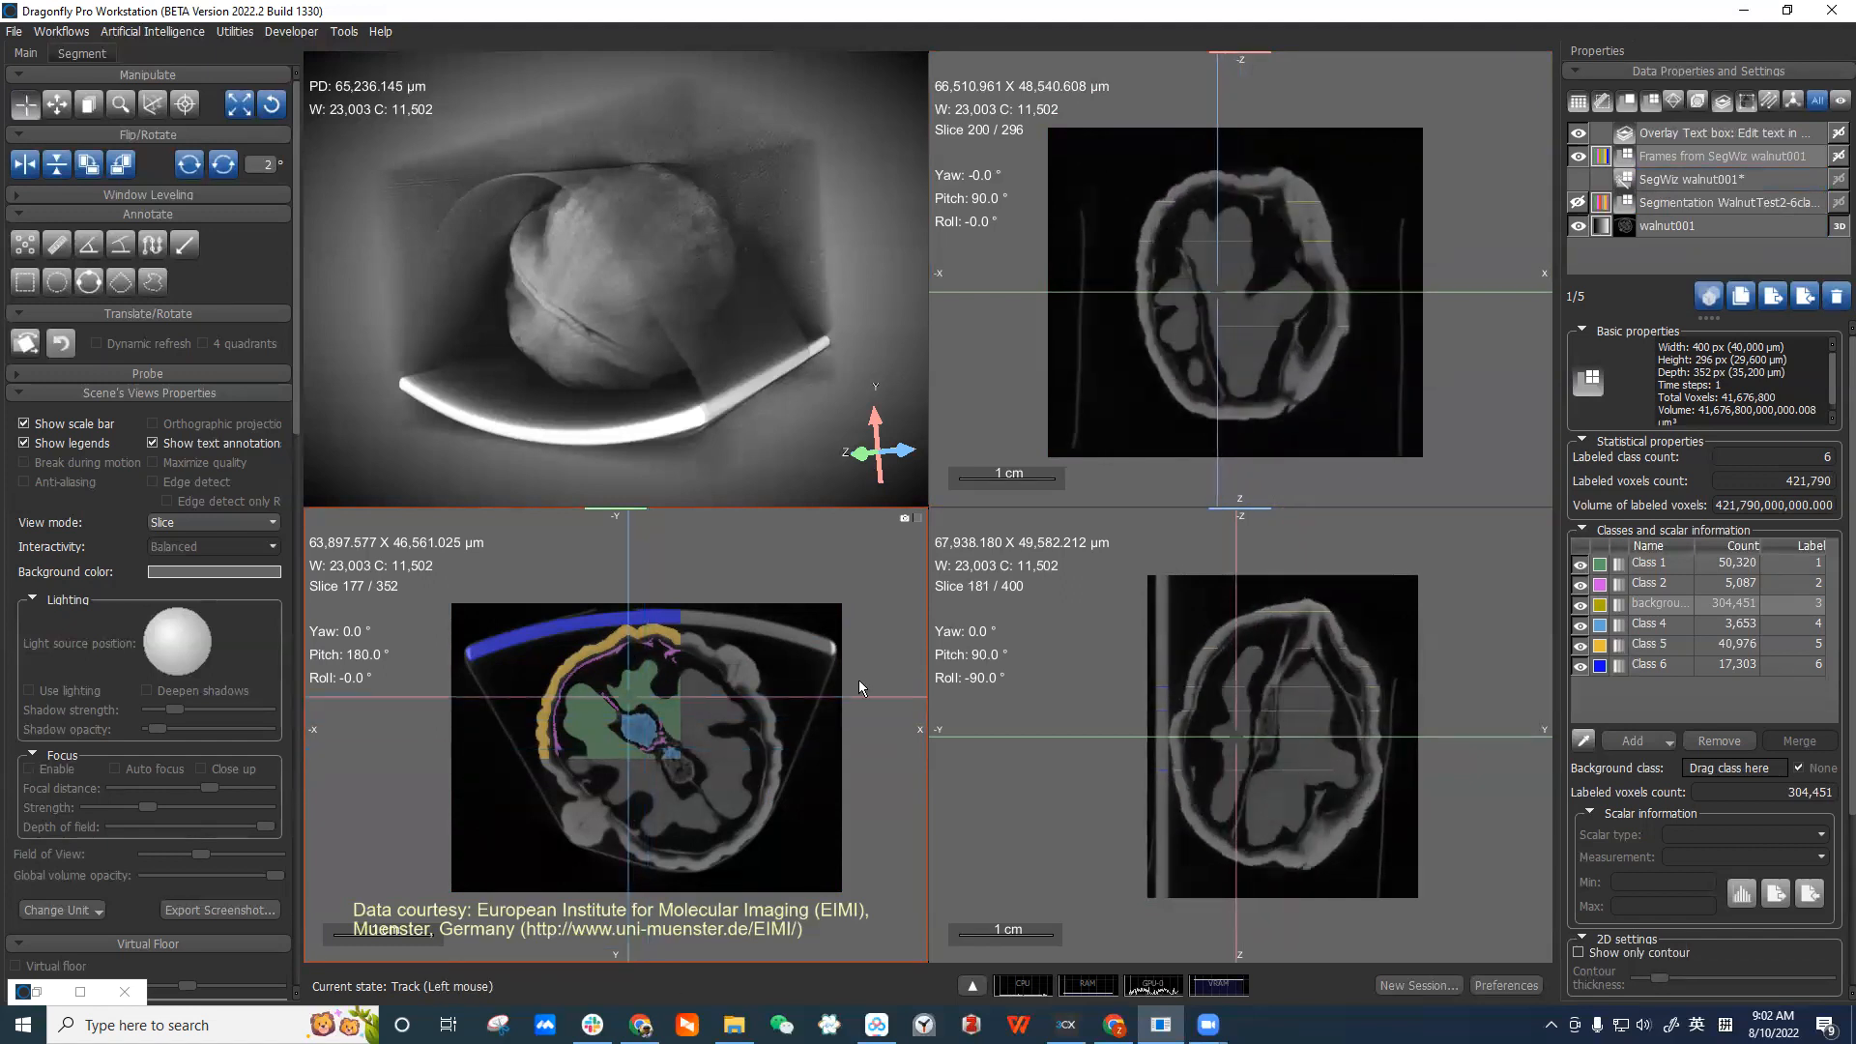
double_click(706, 681)
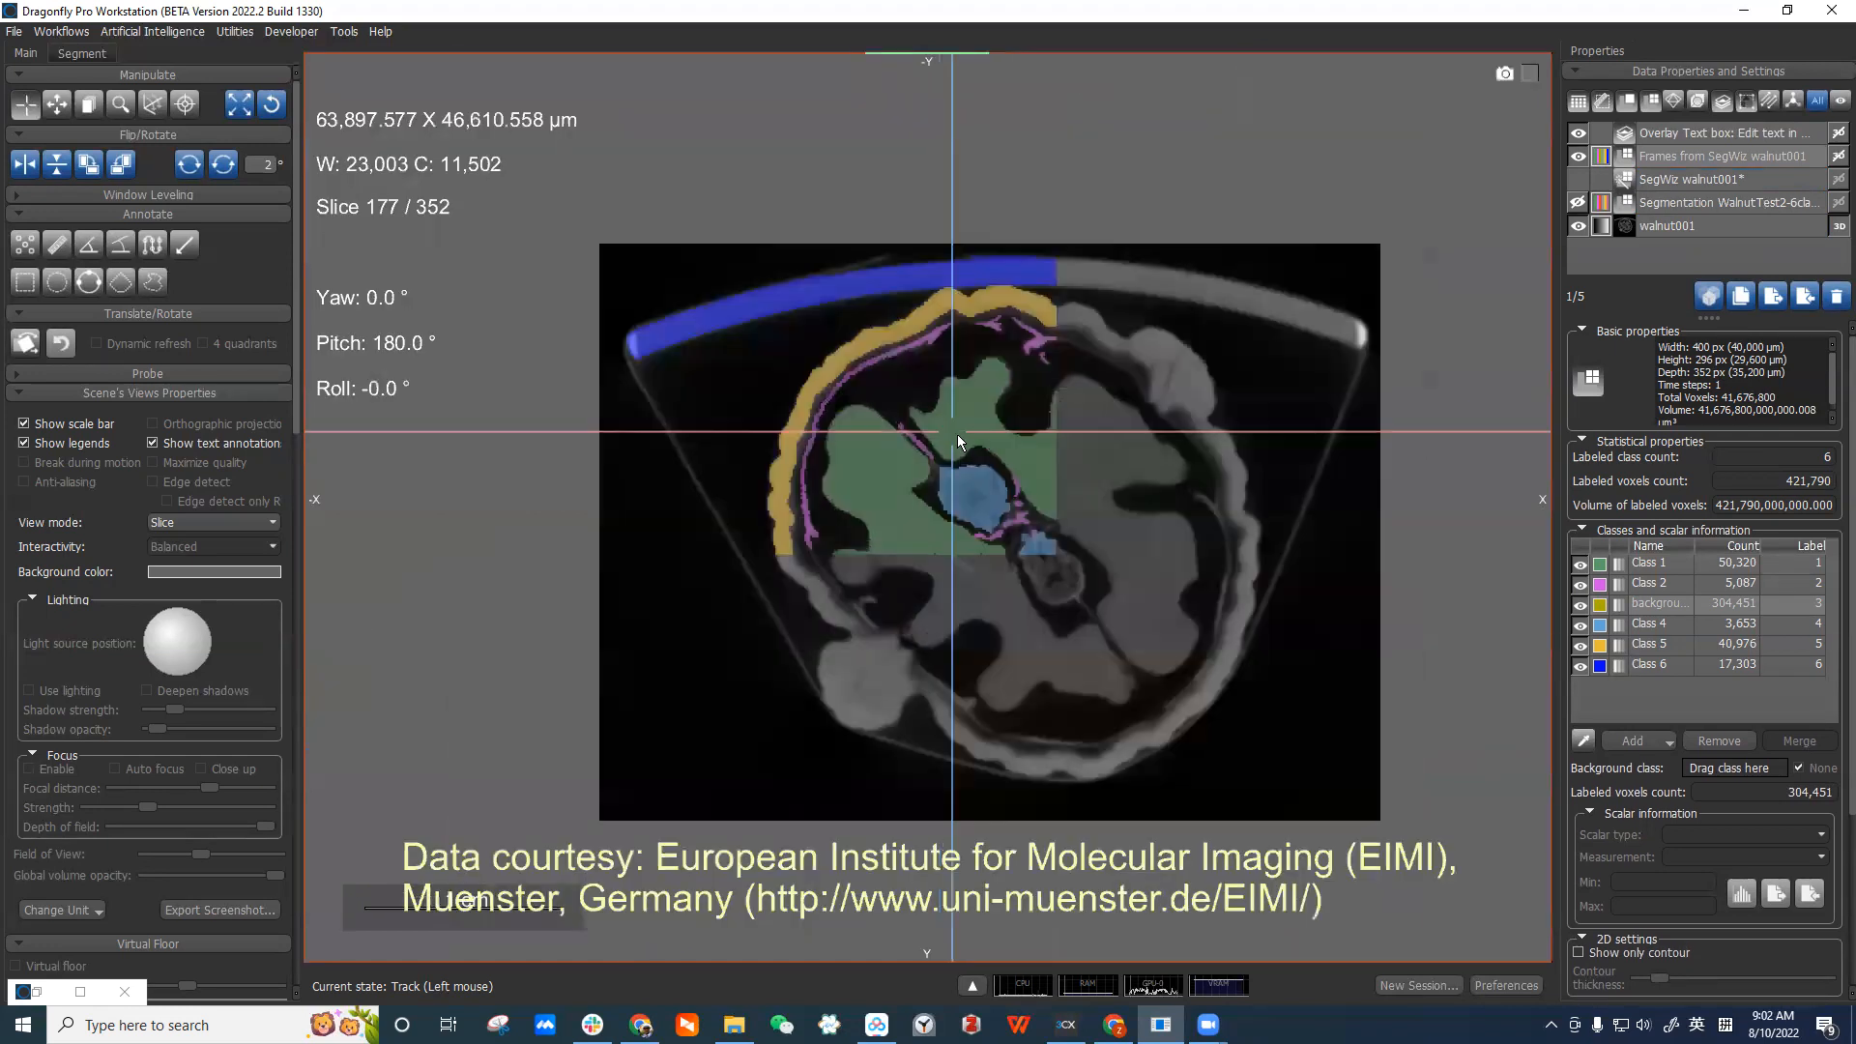
right_click(792, 235)
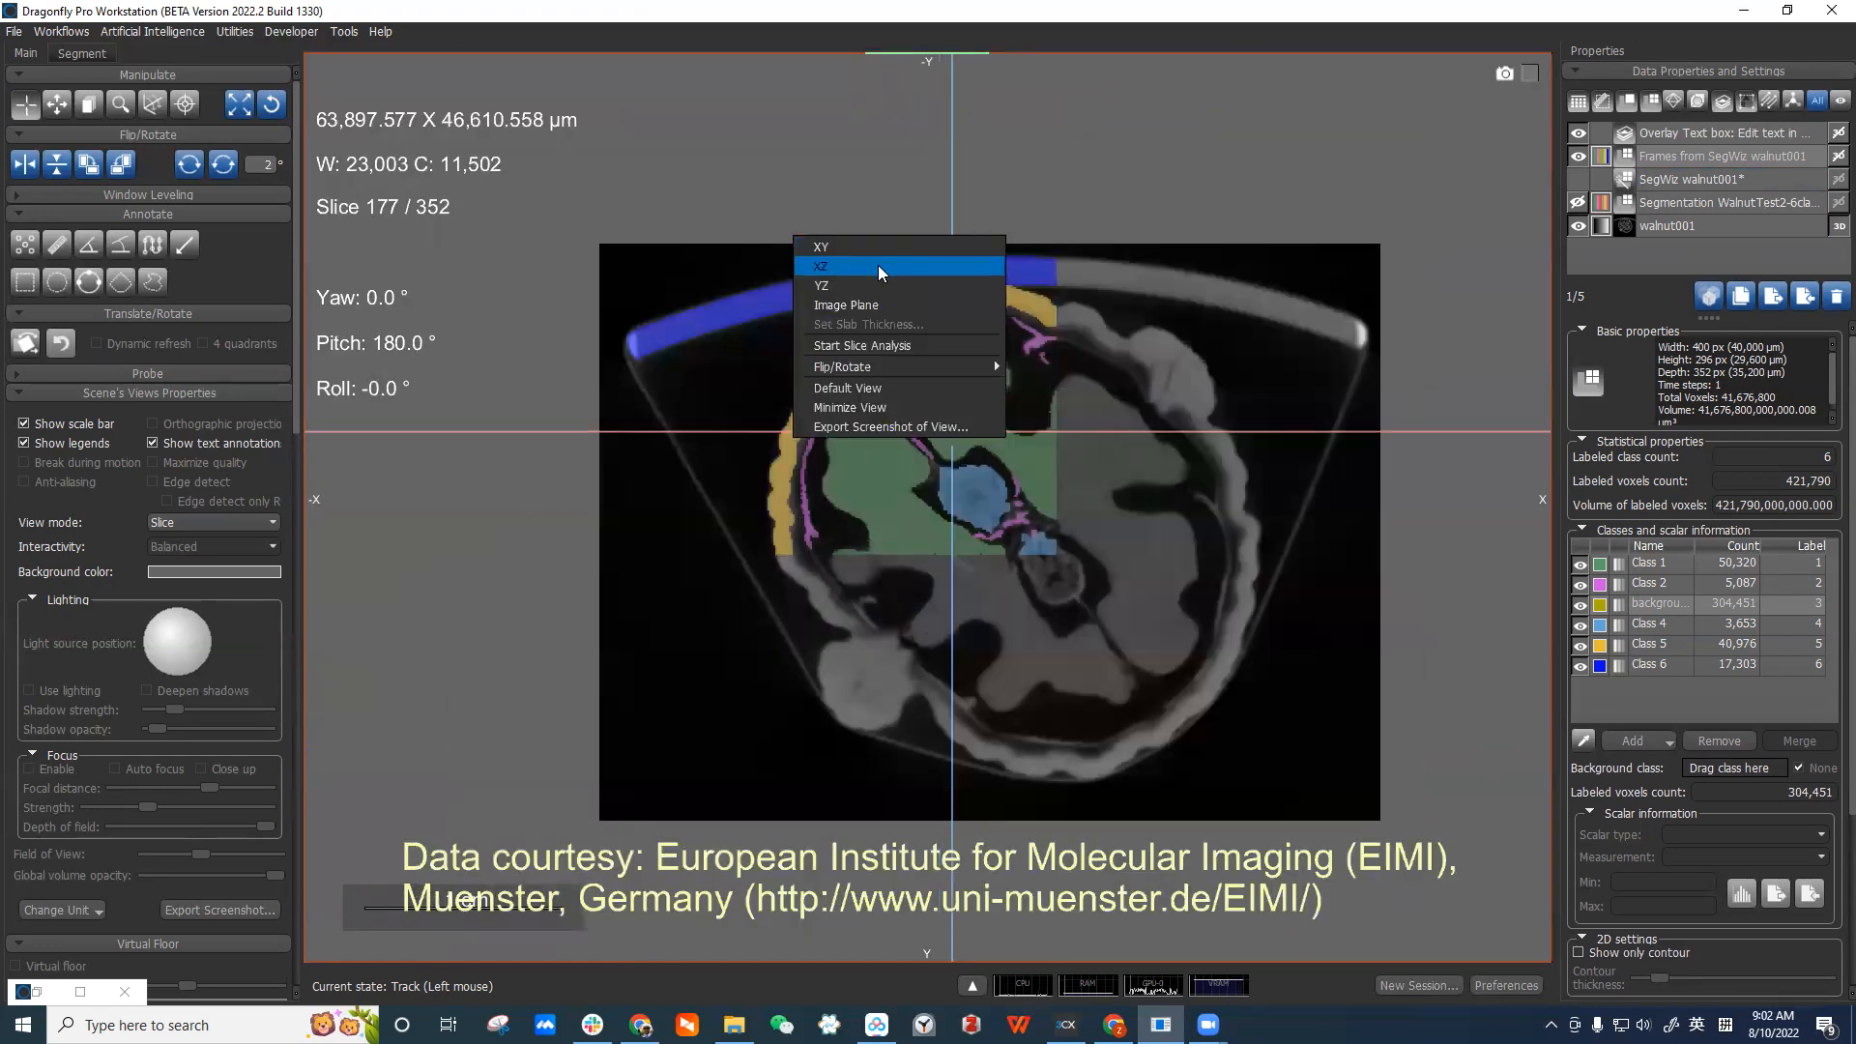
click(878, 304)
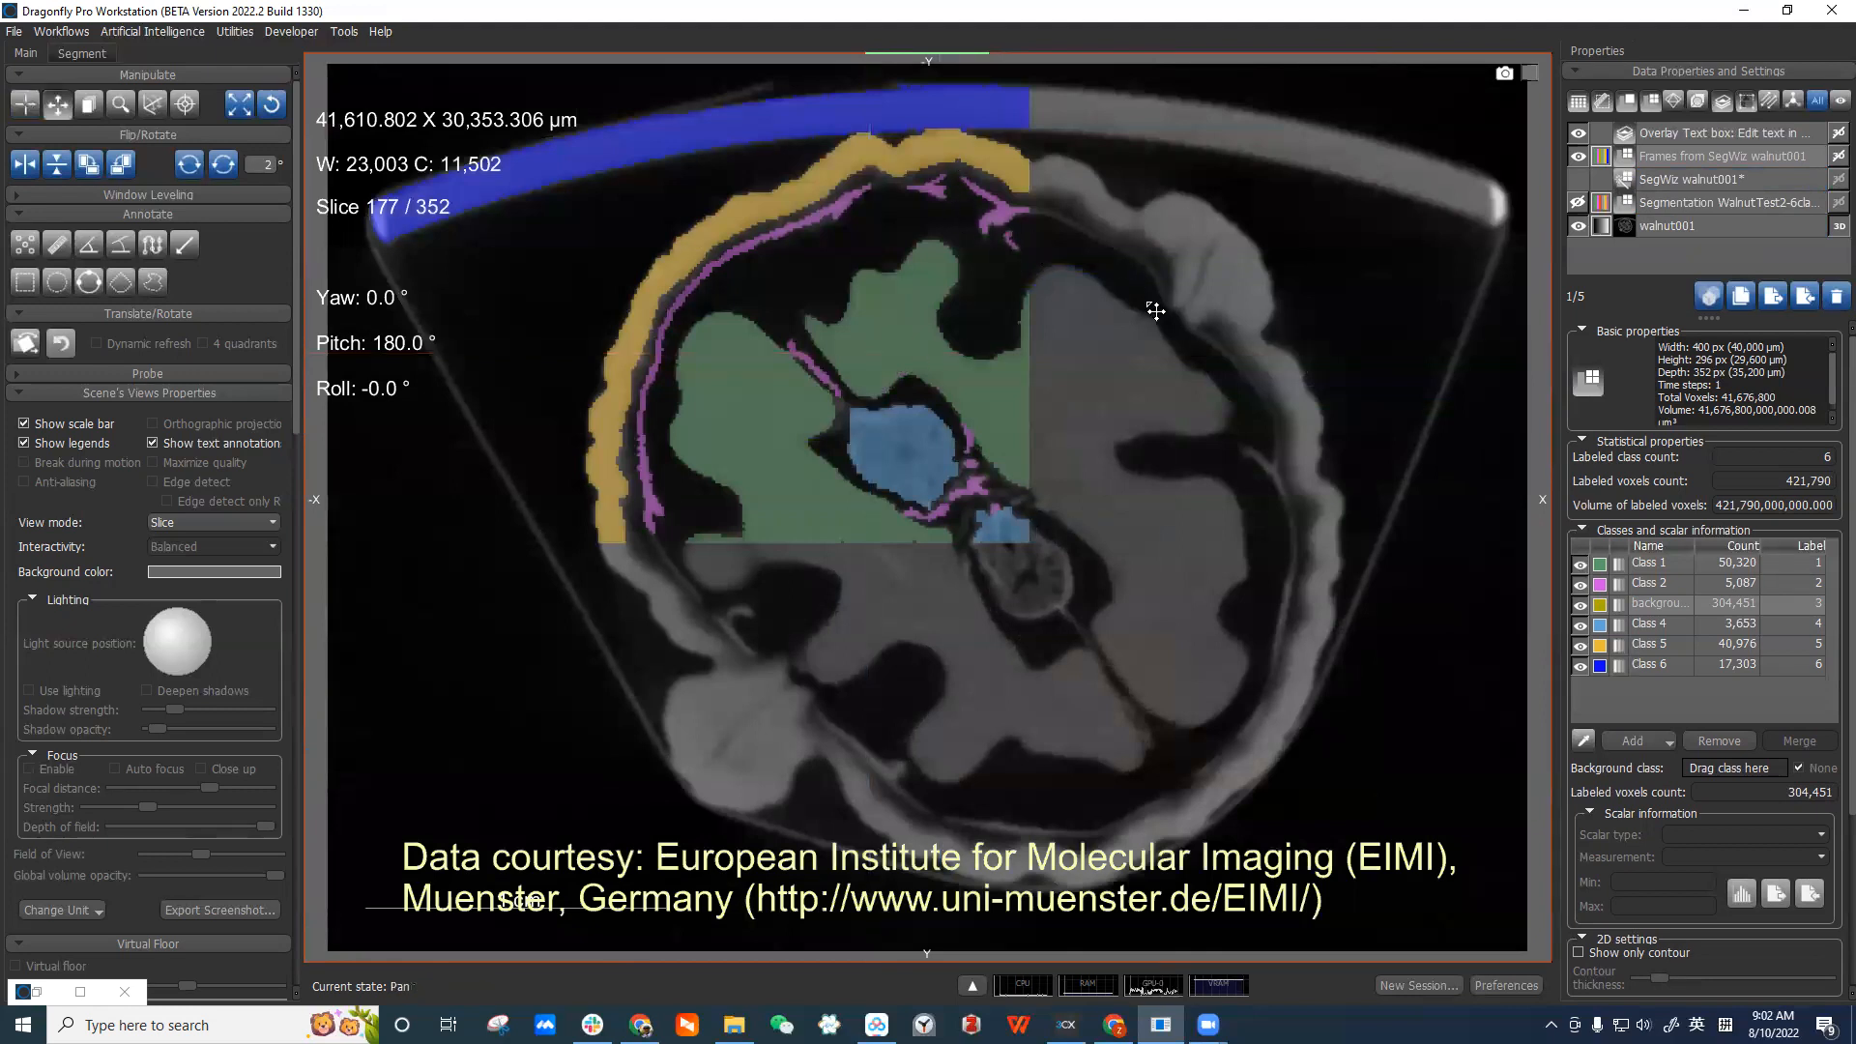
middle_drag(1155, 311, 1205, 359)
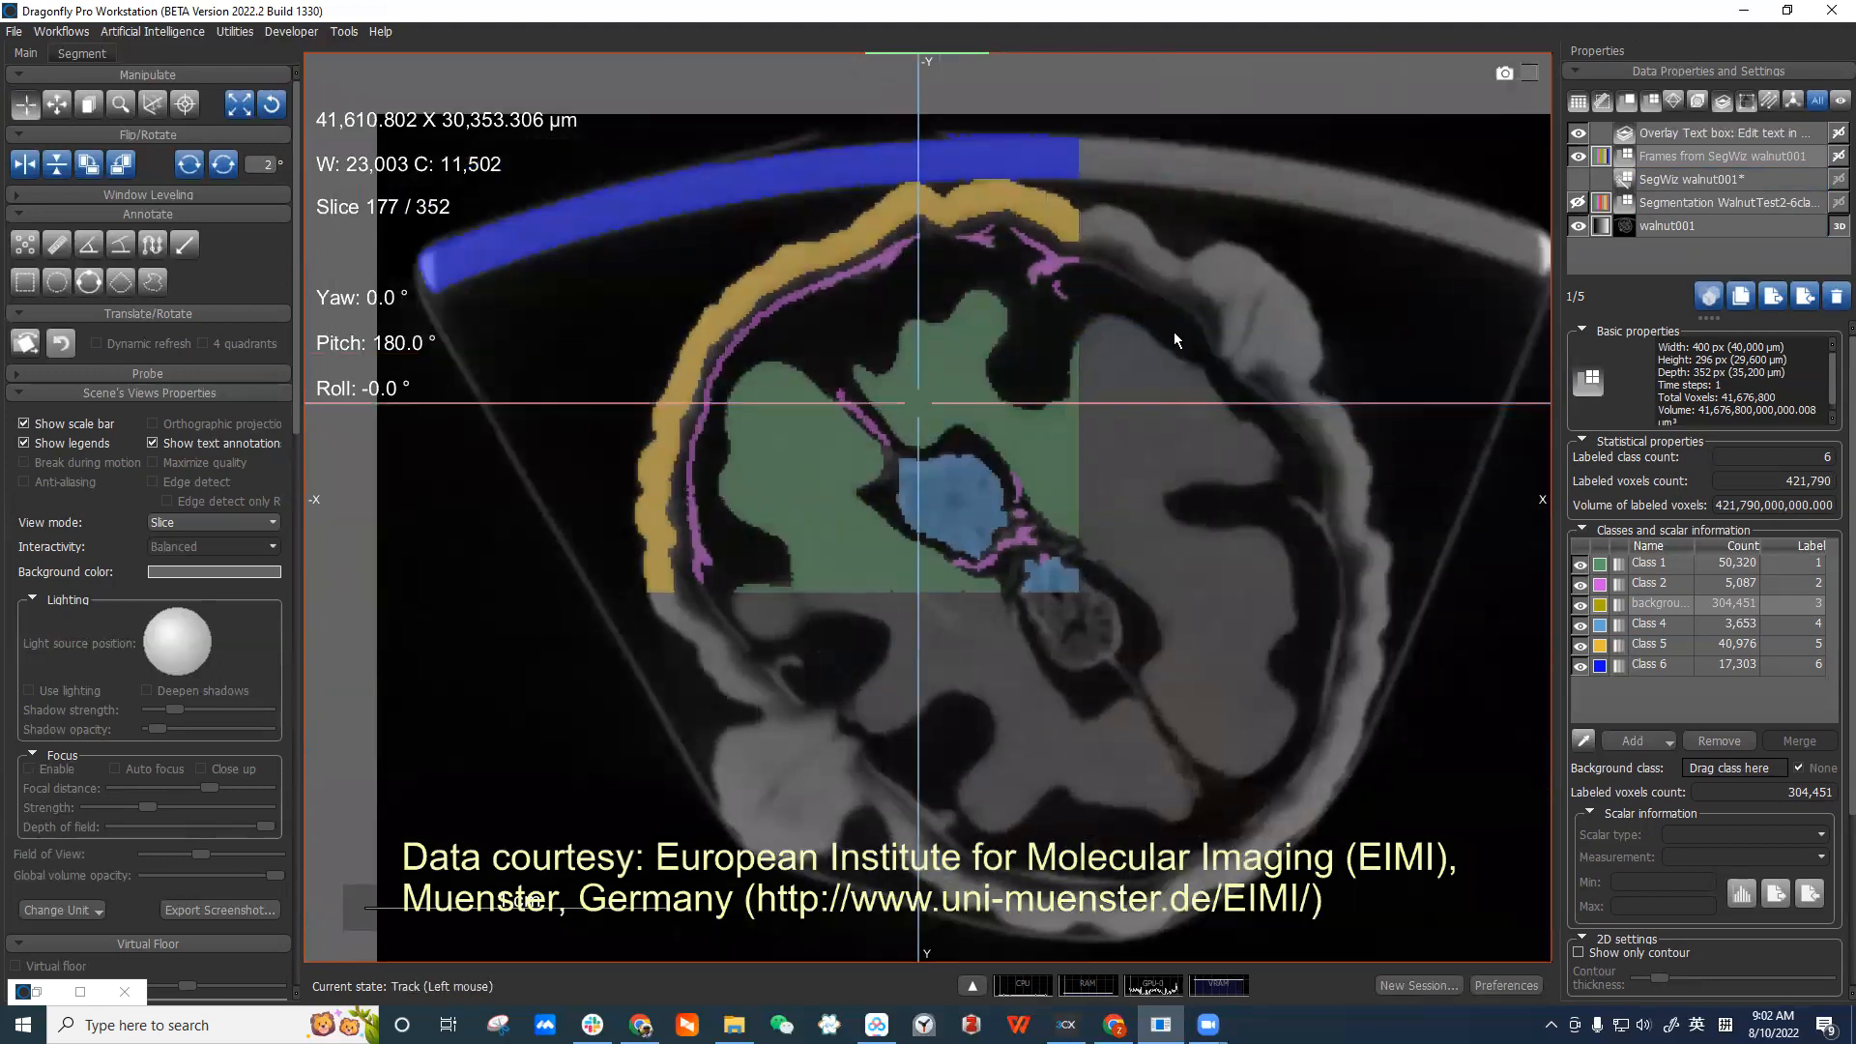
Examine the manually labelled training frames at slices 149, 177, 80, 40 and 213 of the walnut.
scroll(1173, 332, down, 10)
right_drag(1135, 385, 1145, 340)
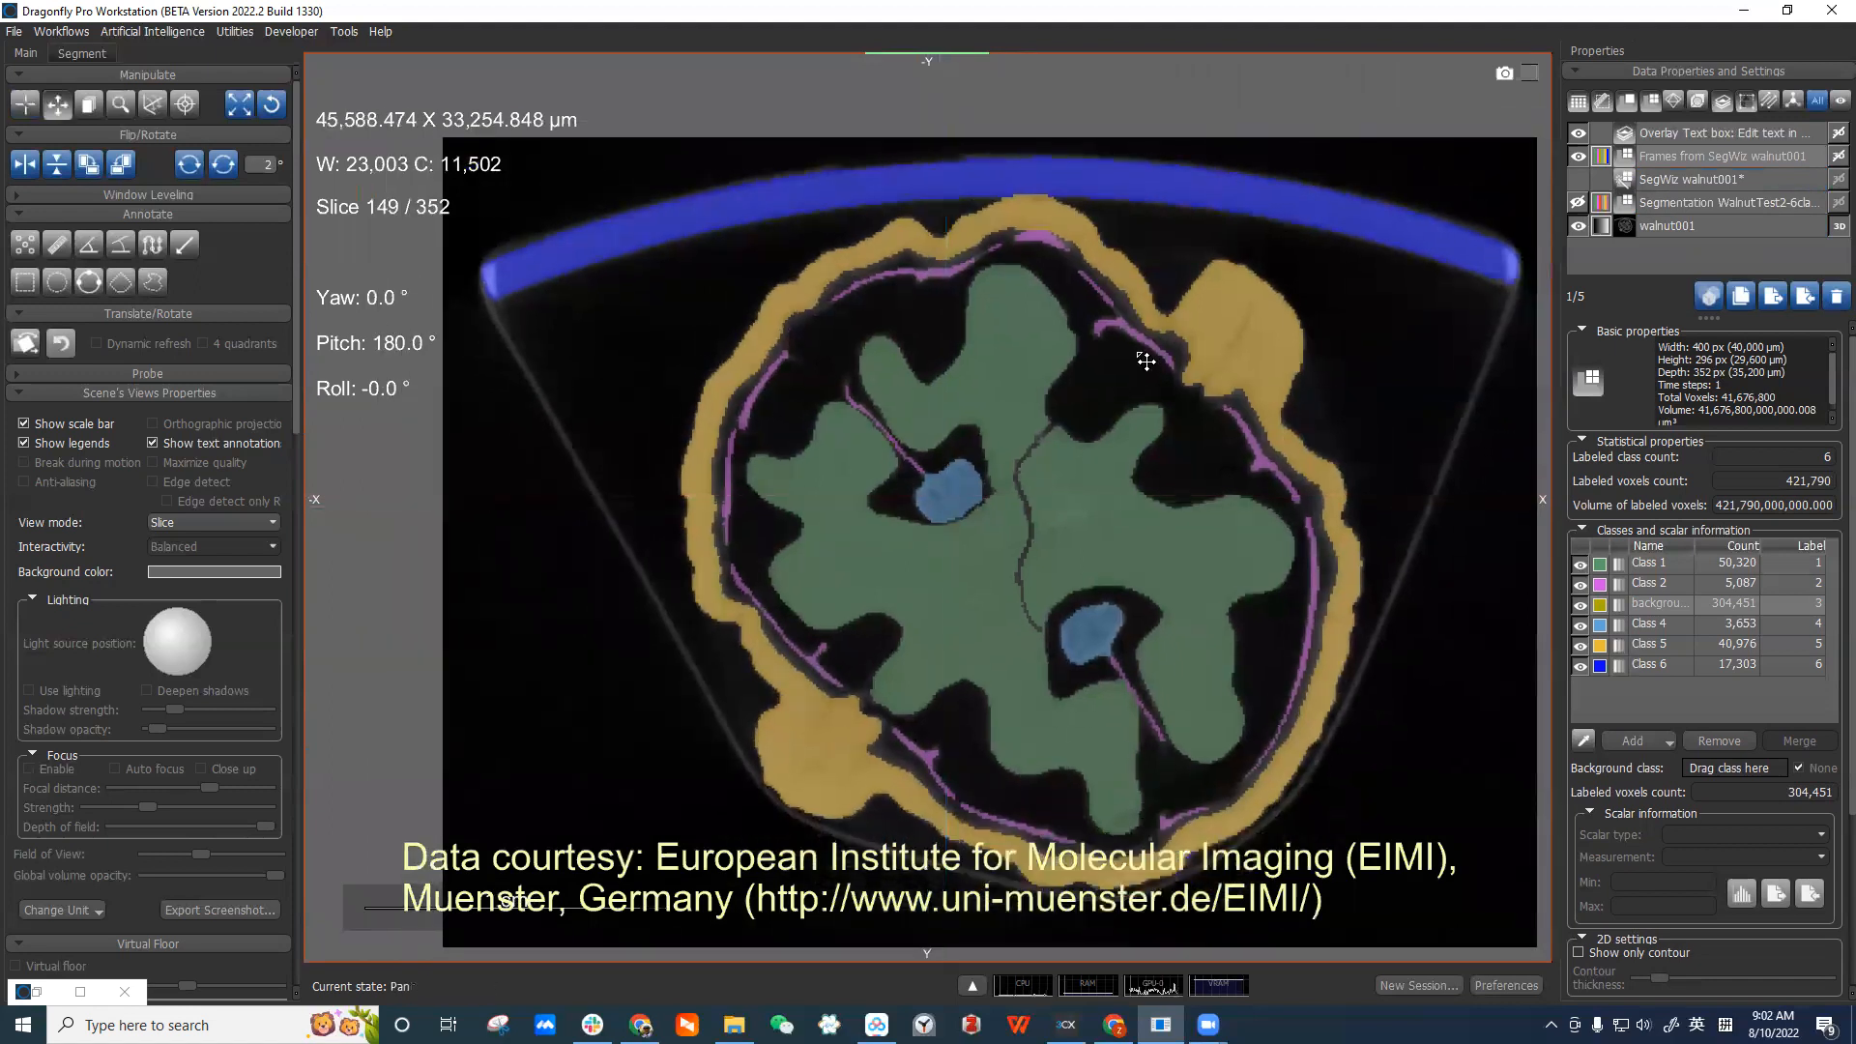
middle_drag(1146, 358, 1126, 350)
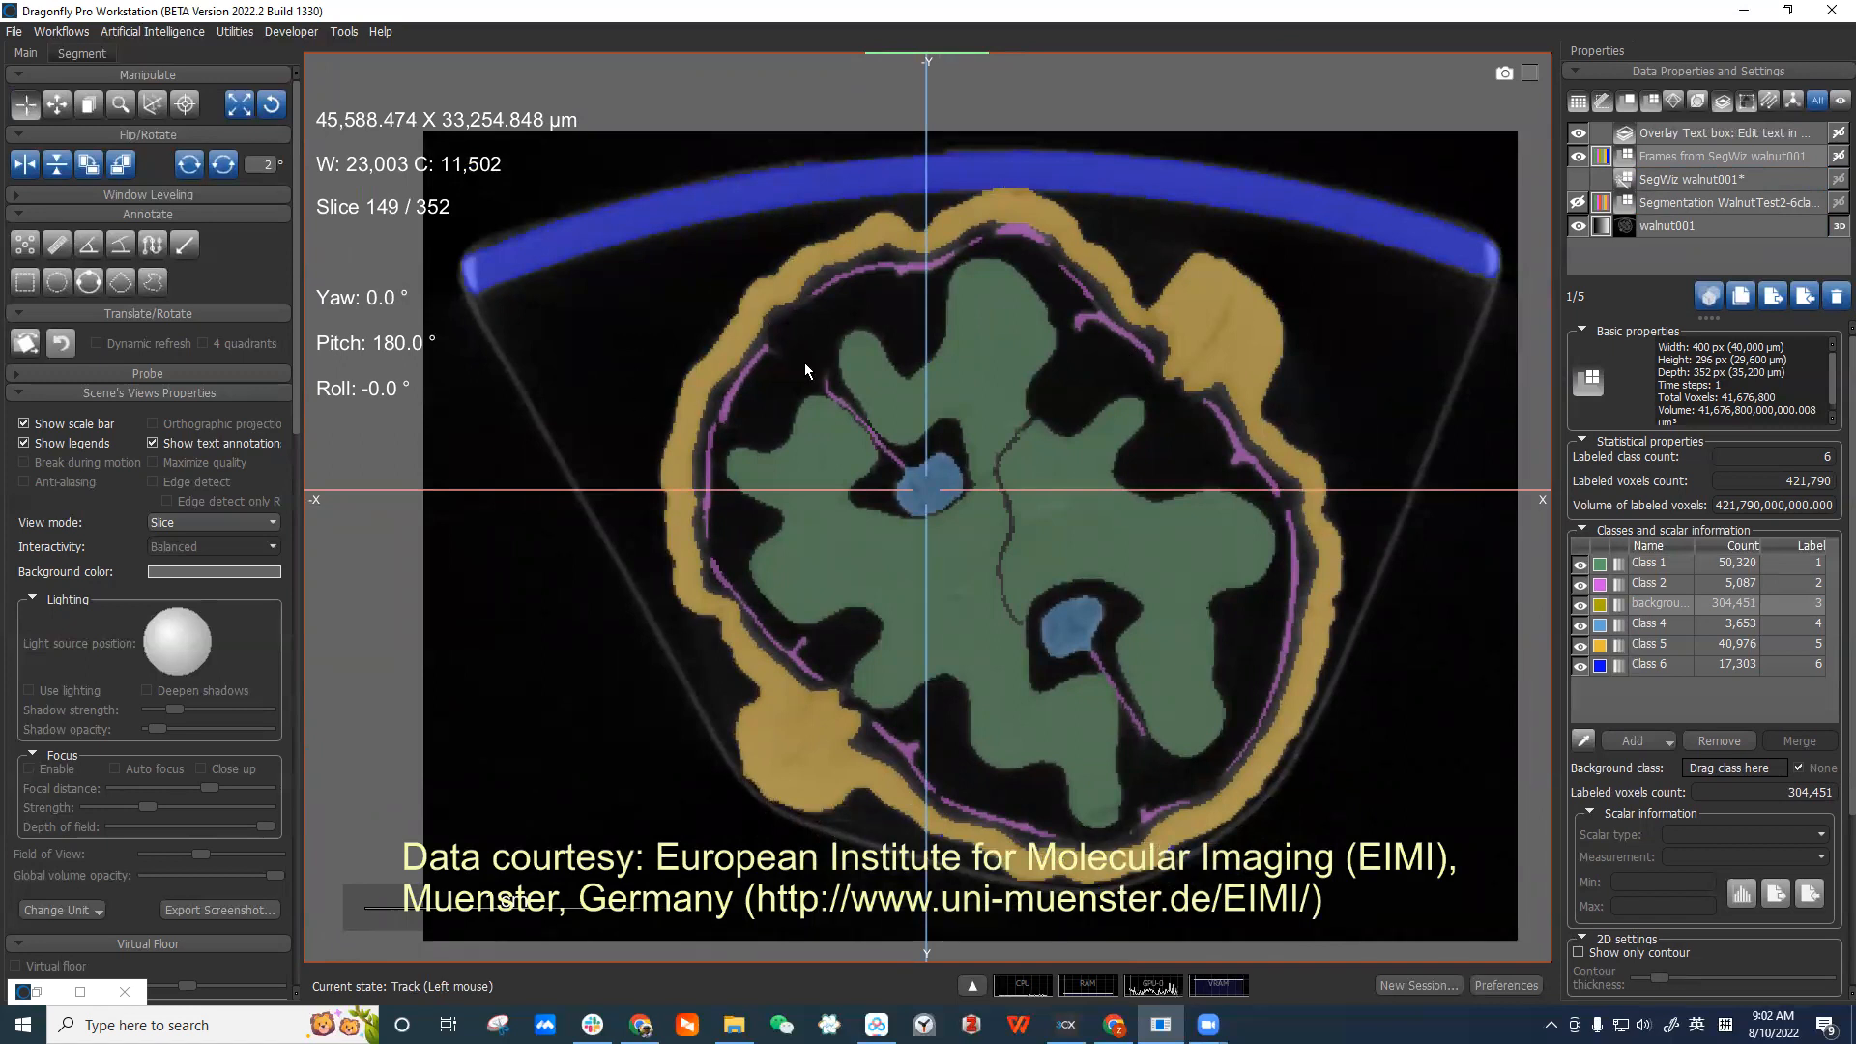
scroll(737, 240, up, 10)
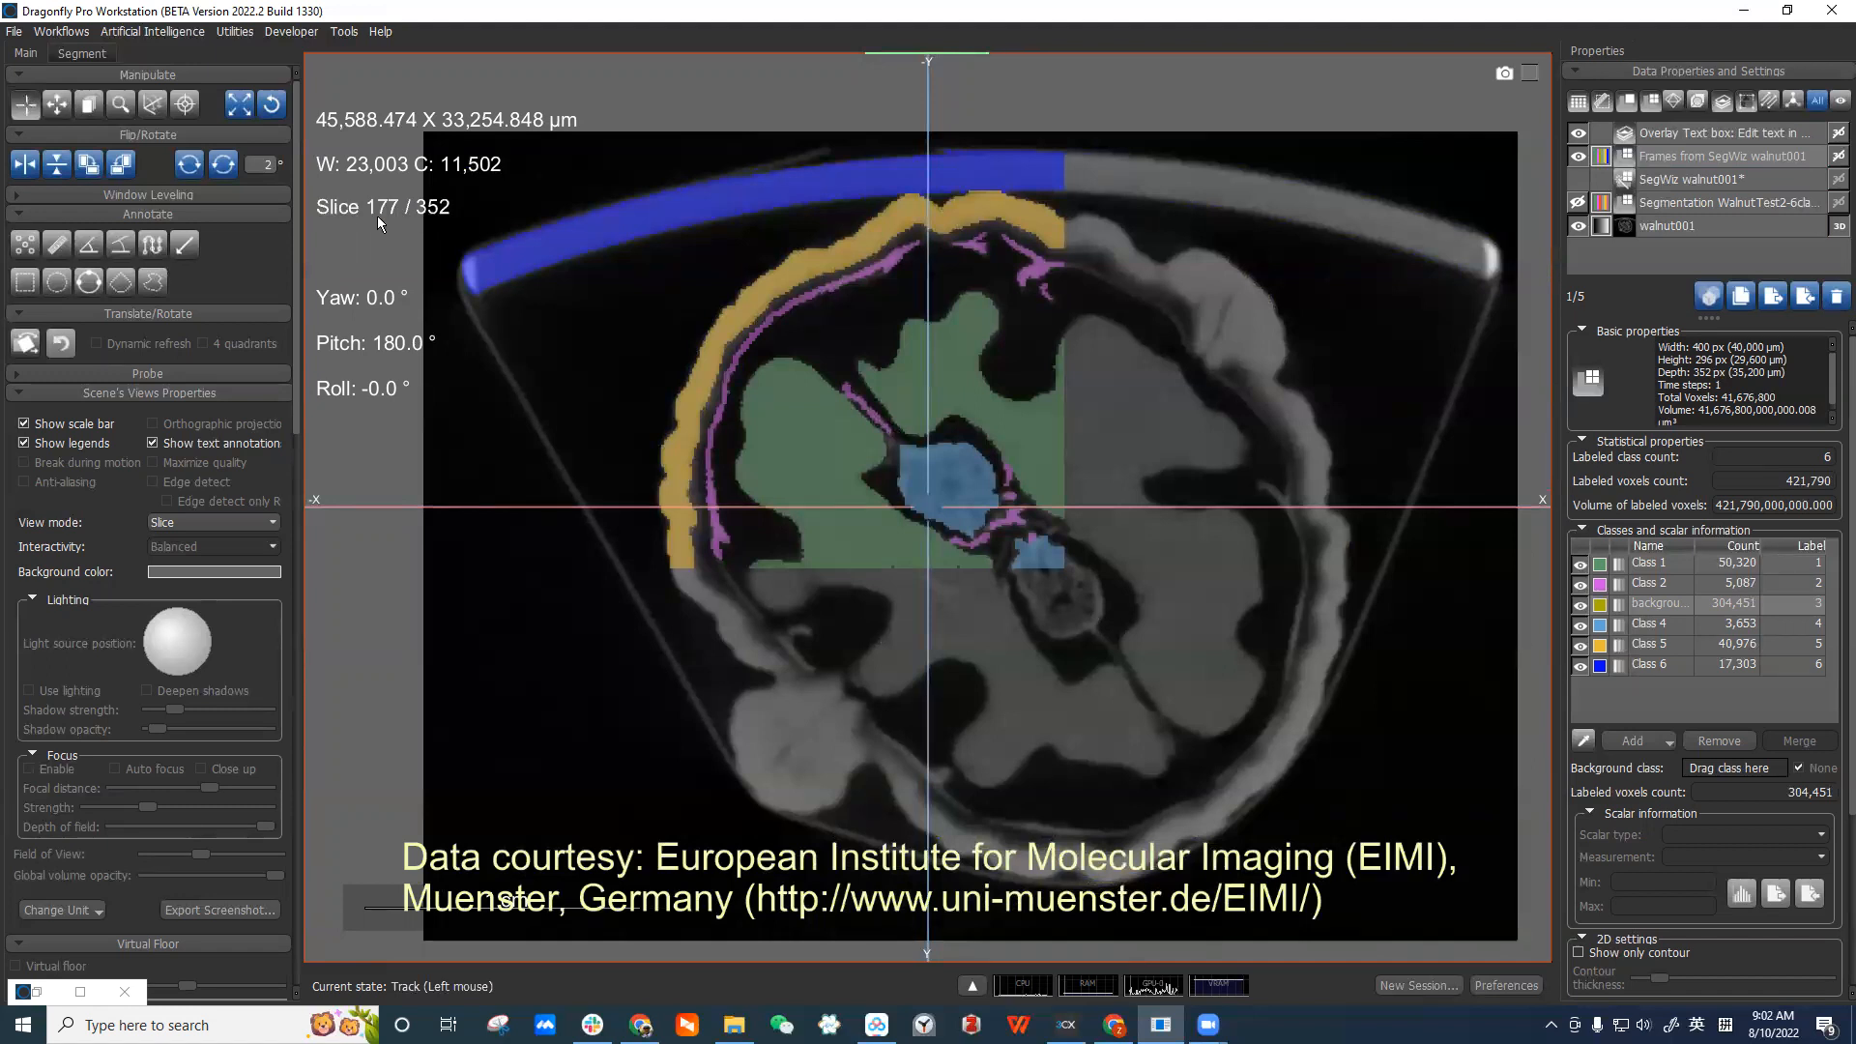
scroll(959, 315, down, 10)
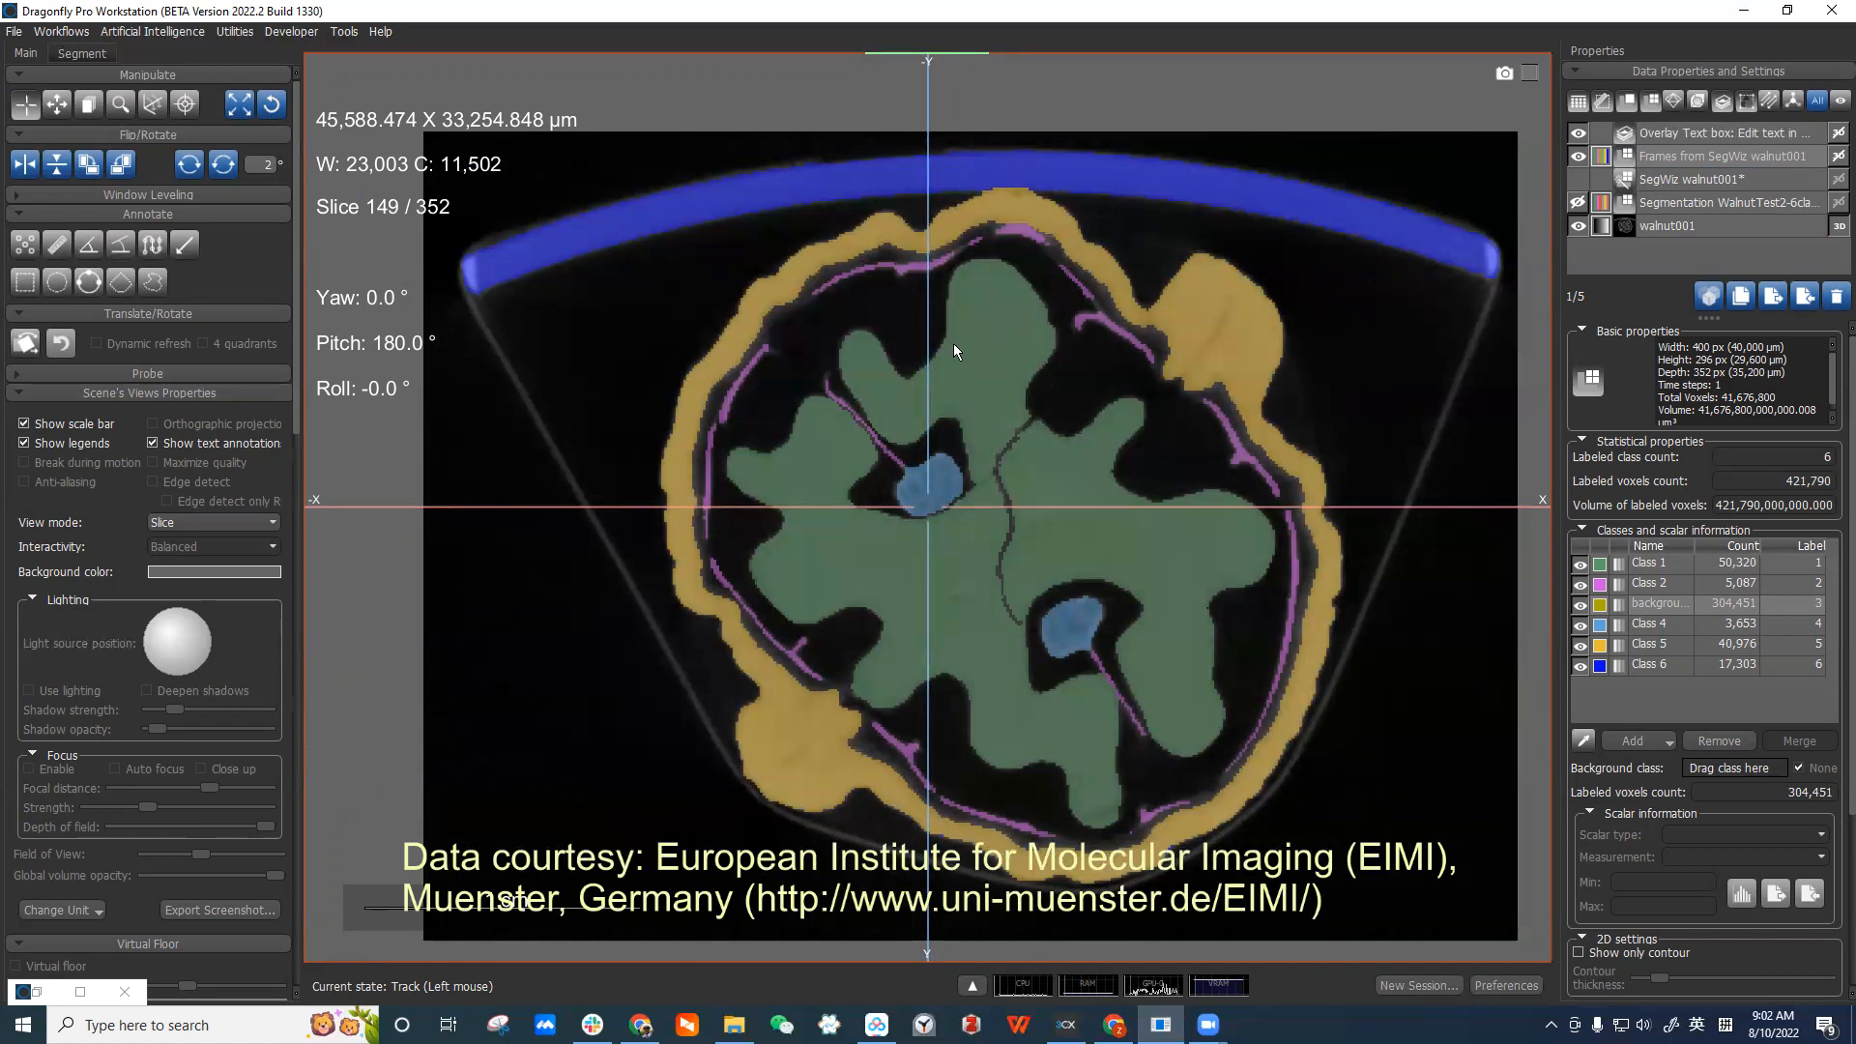
scroll(954, 344, down, 9)
scroll(1106, 350, down, 15)
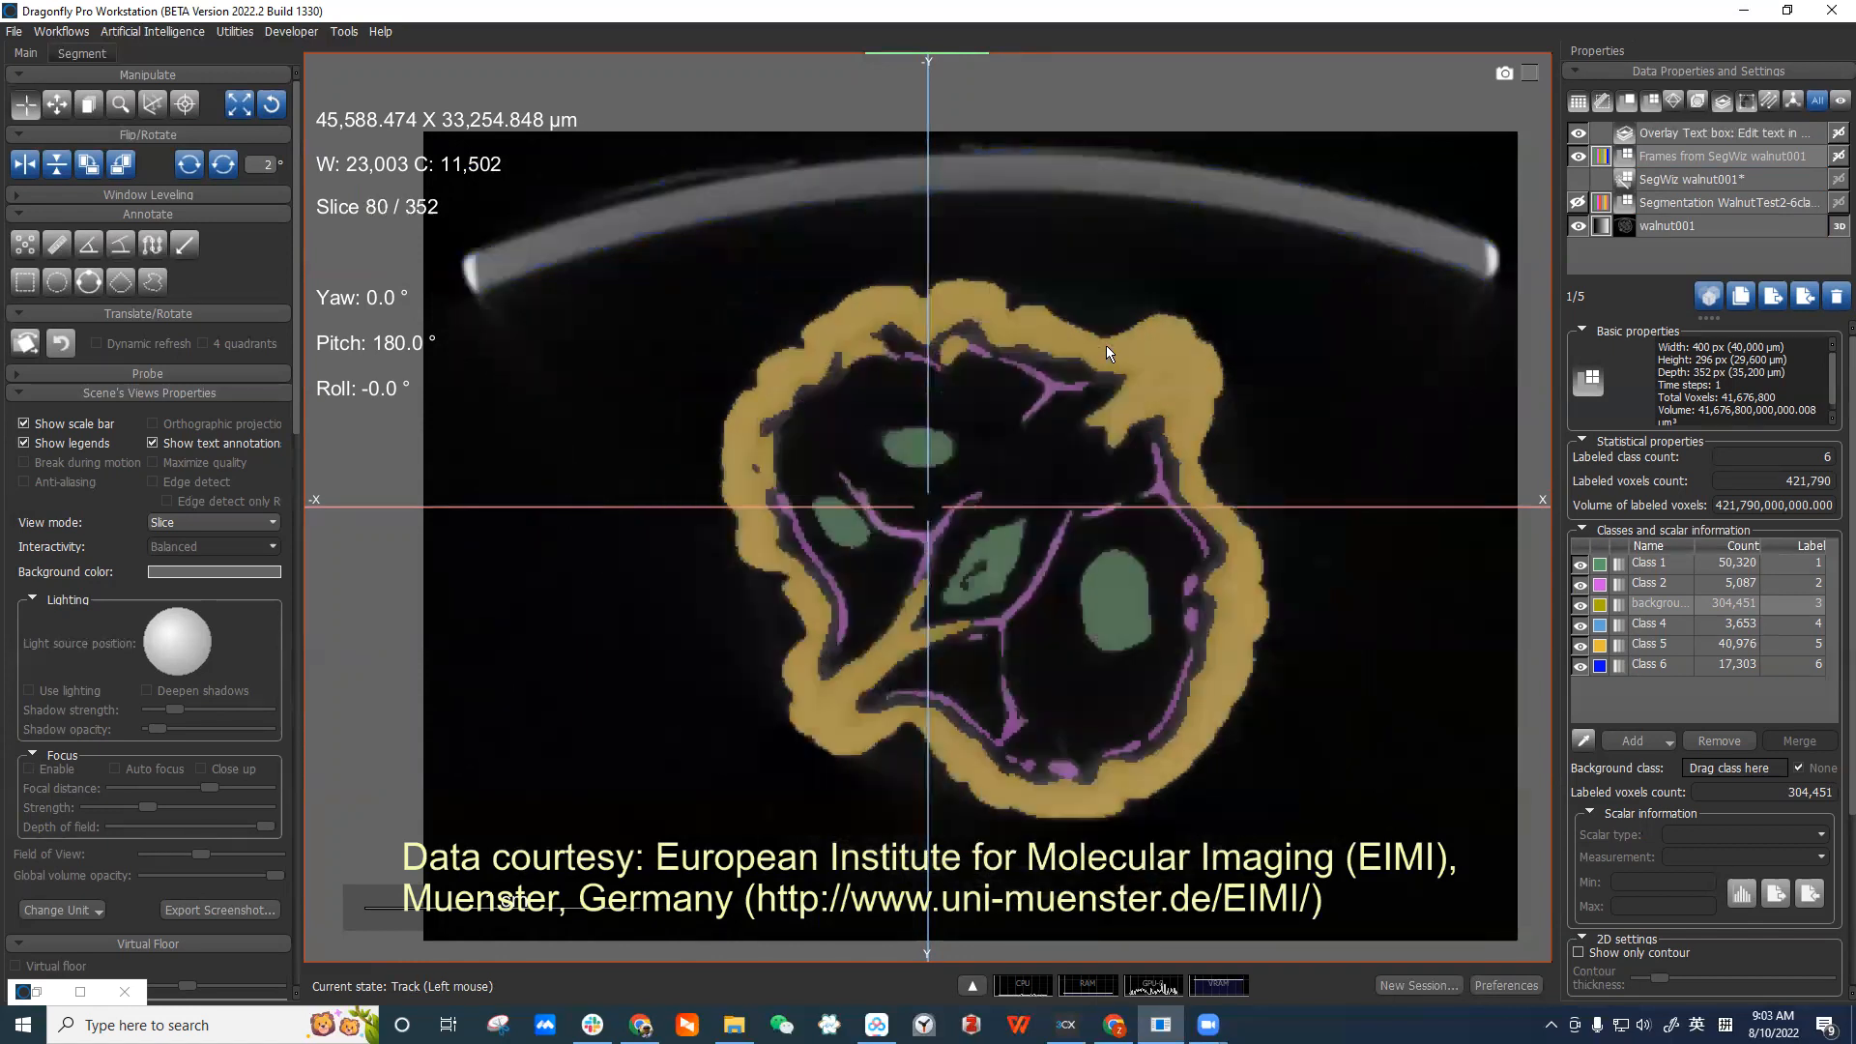
scroll(1107, 351, down, 14)
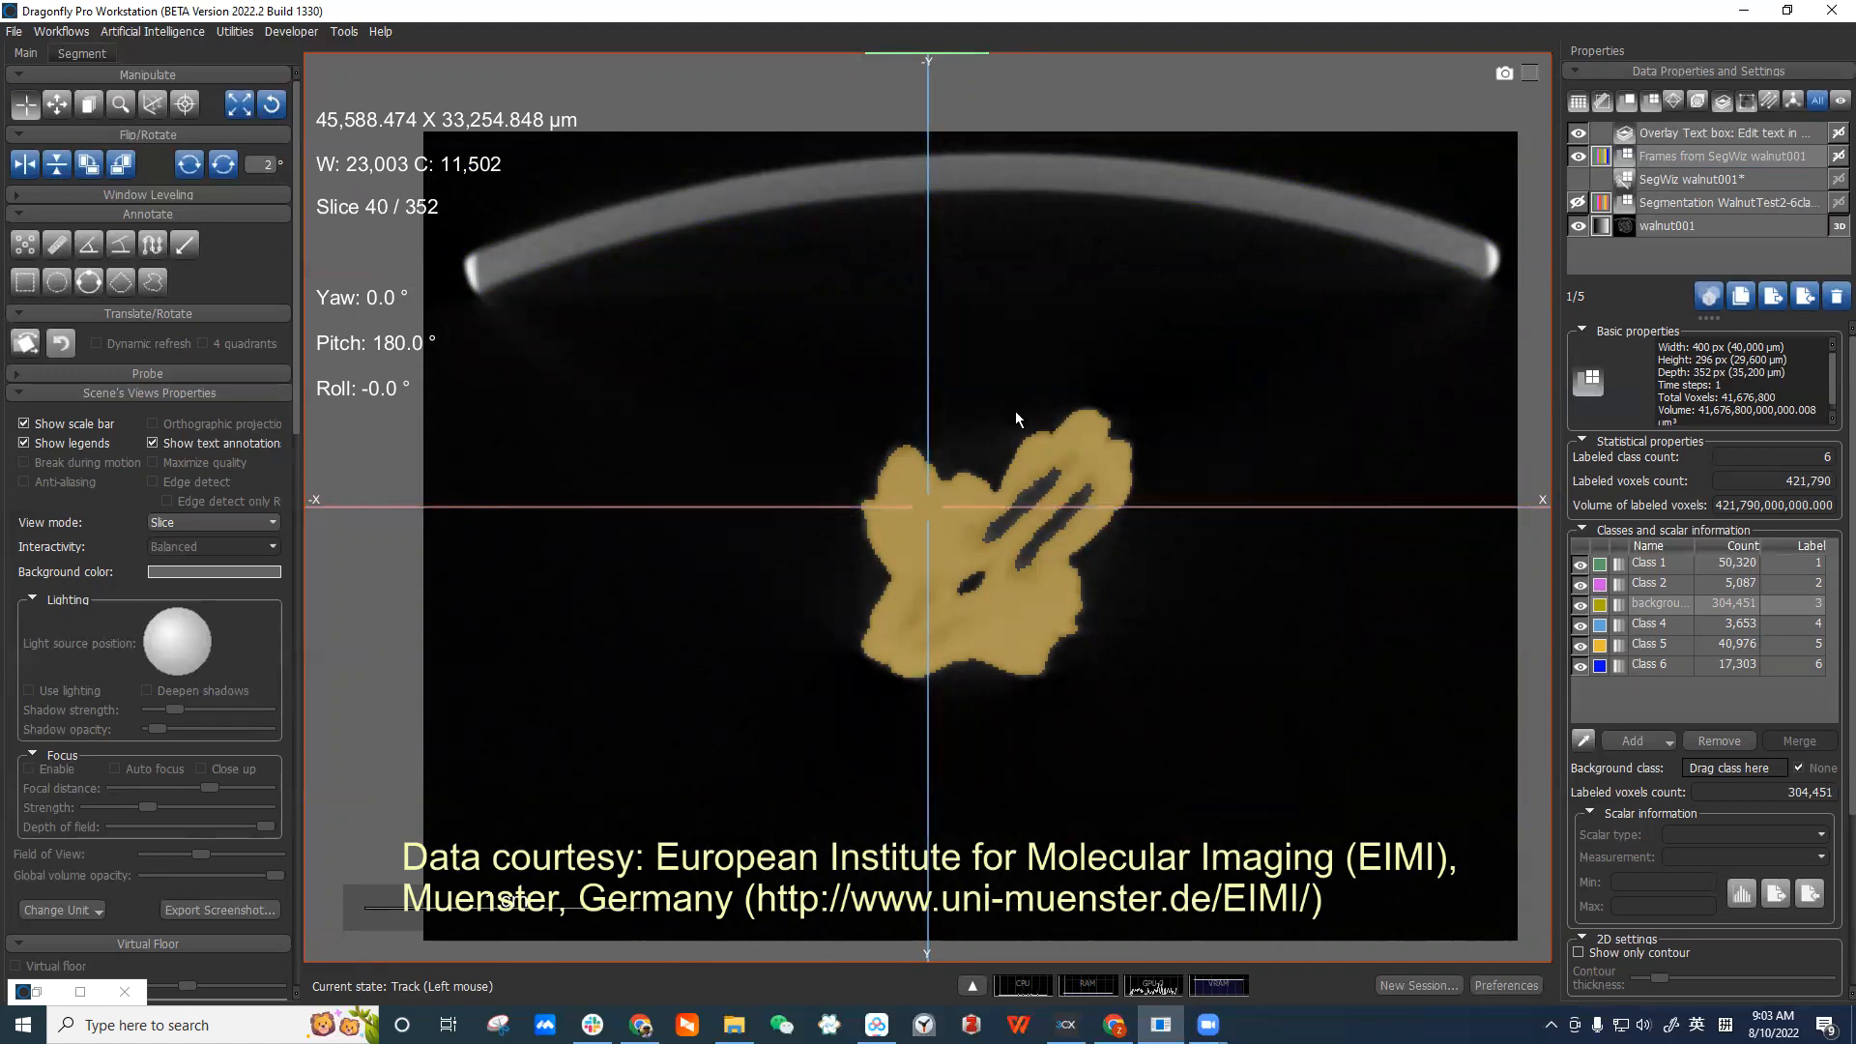
scroll(1016, 418, up, 15)
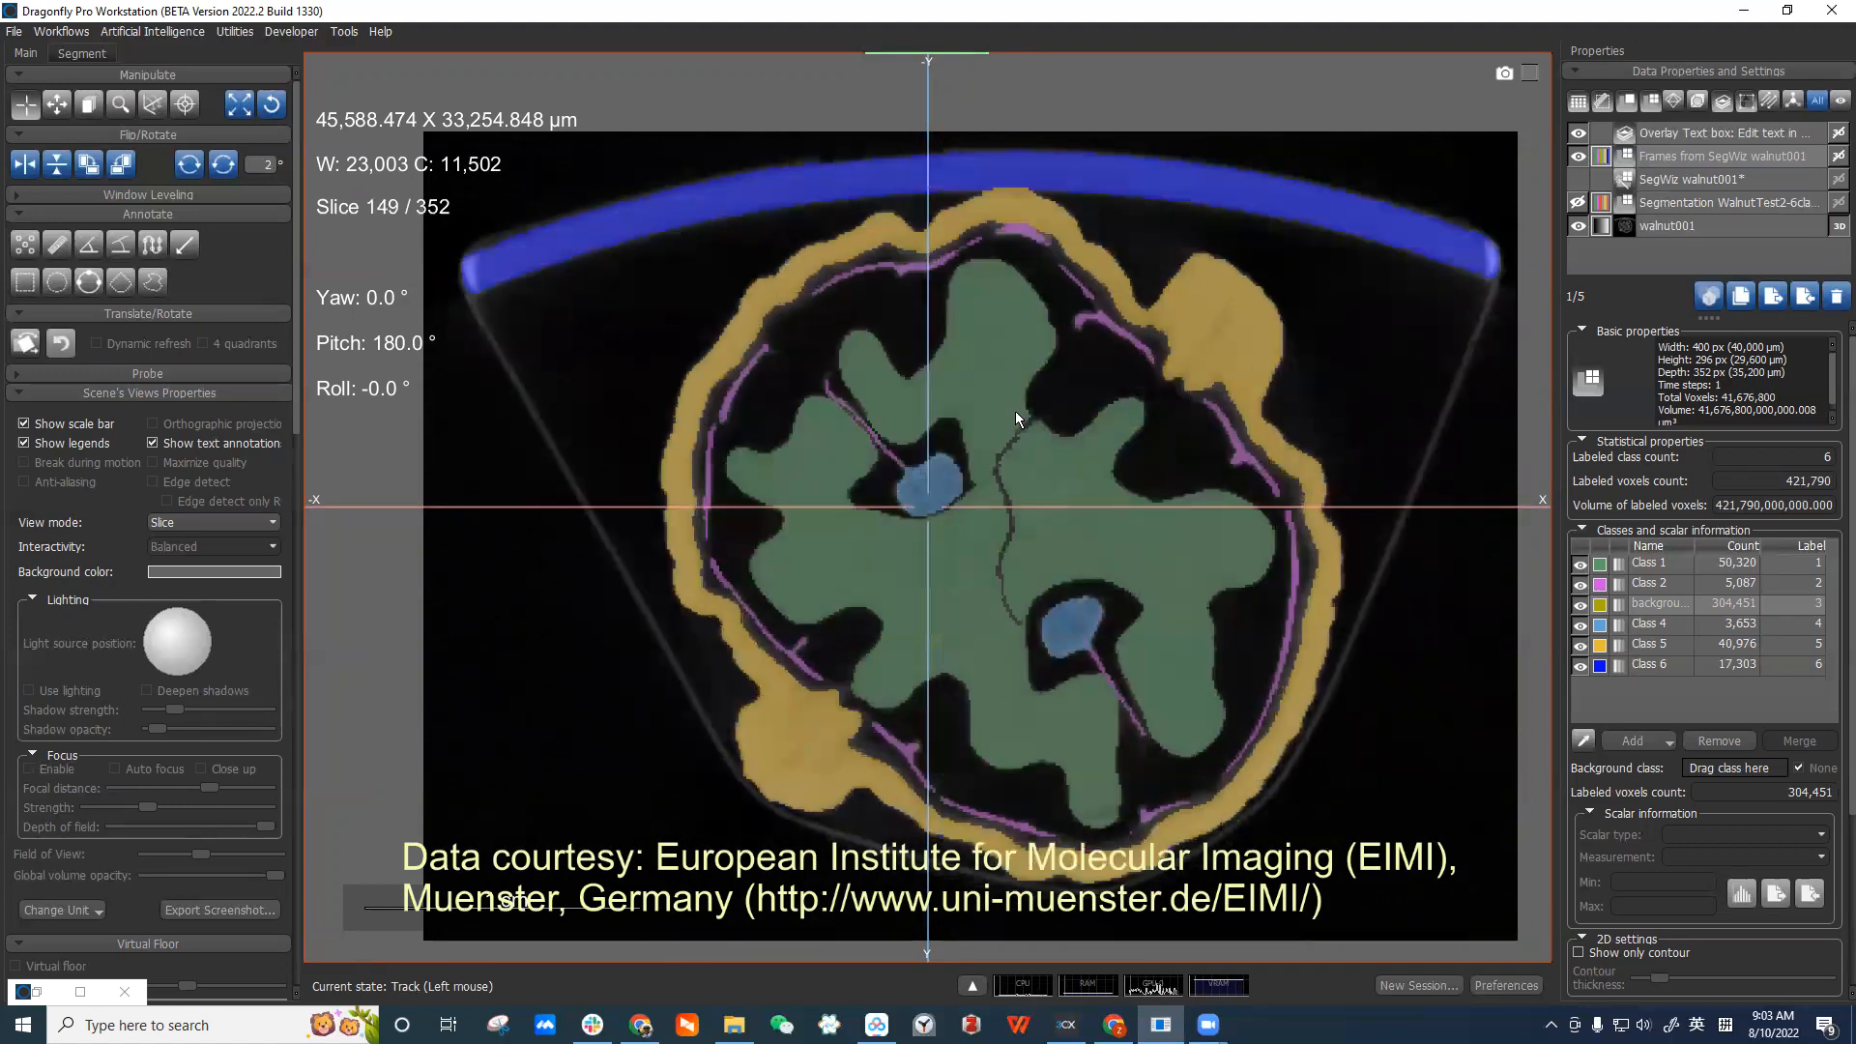
scroll(1015, 418, up, 9)
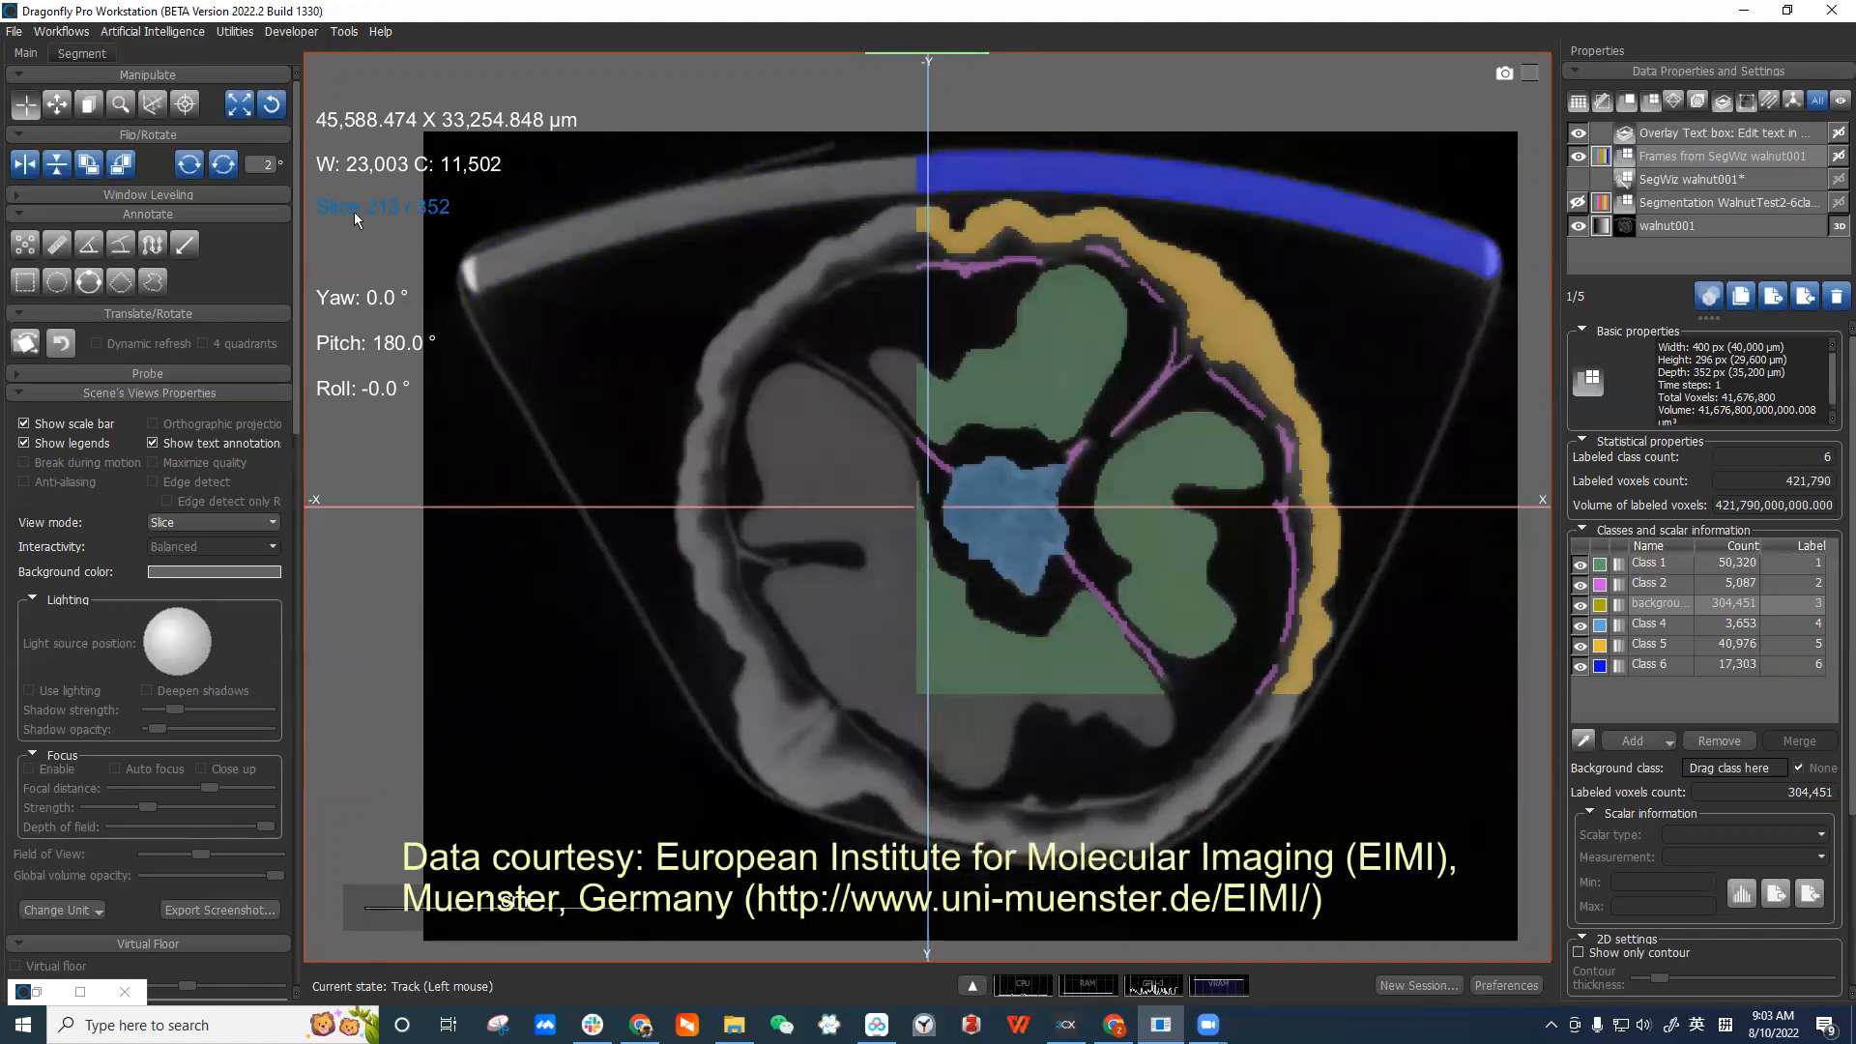
right_drag(1261, 447, 1187, 268)
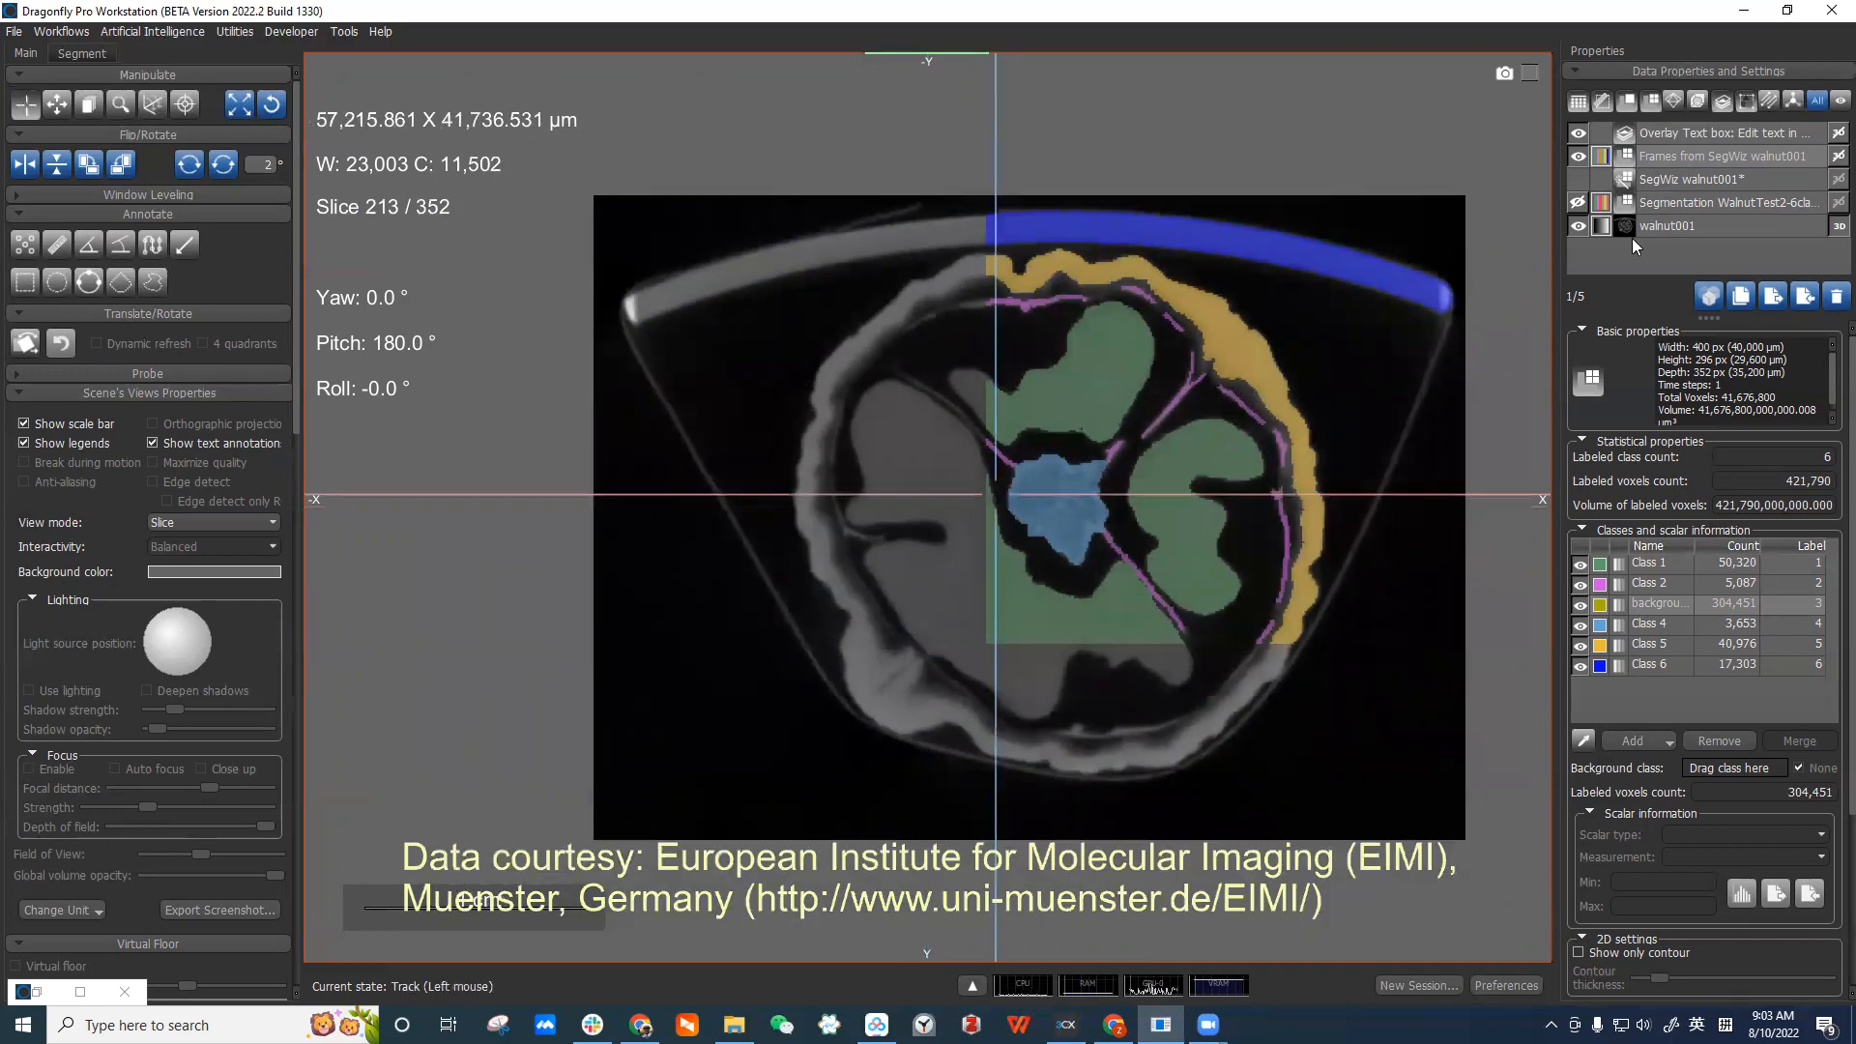
Select the Frames from SegWiz walnut001 labels and open the Deep Learning Model Evaluation Tool, keeping the labelled slice in view.
click(1655, 181)
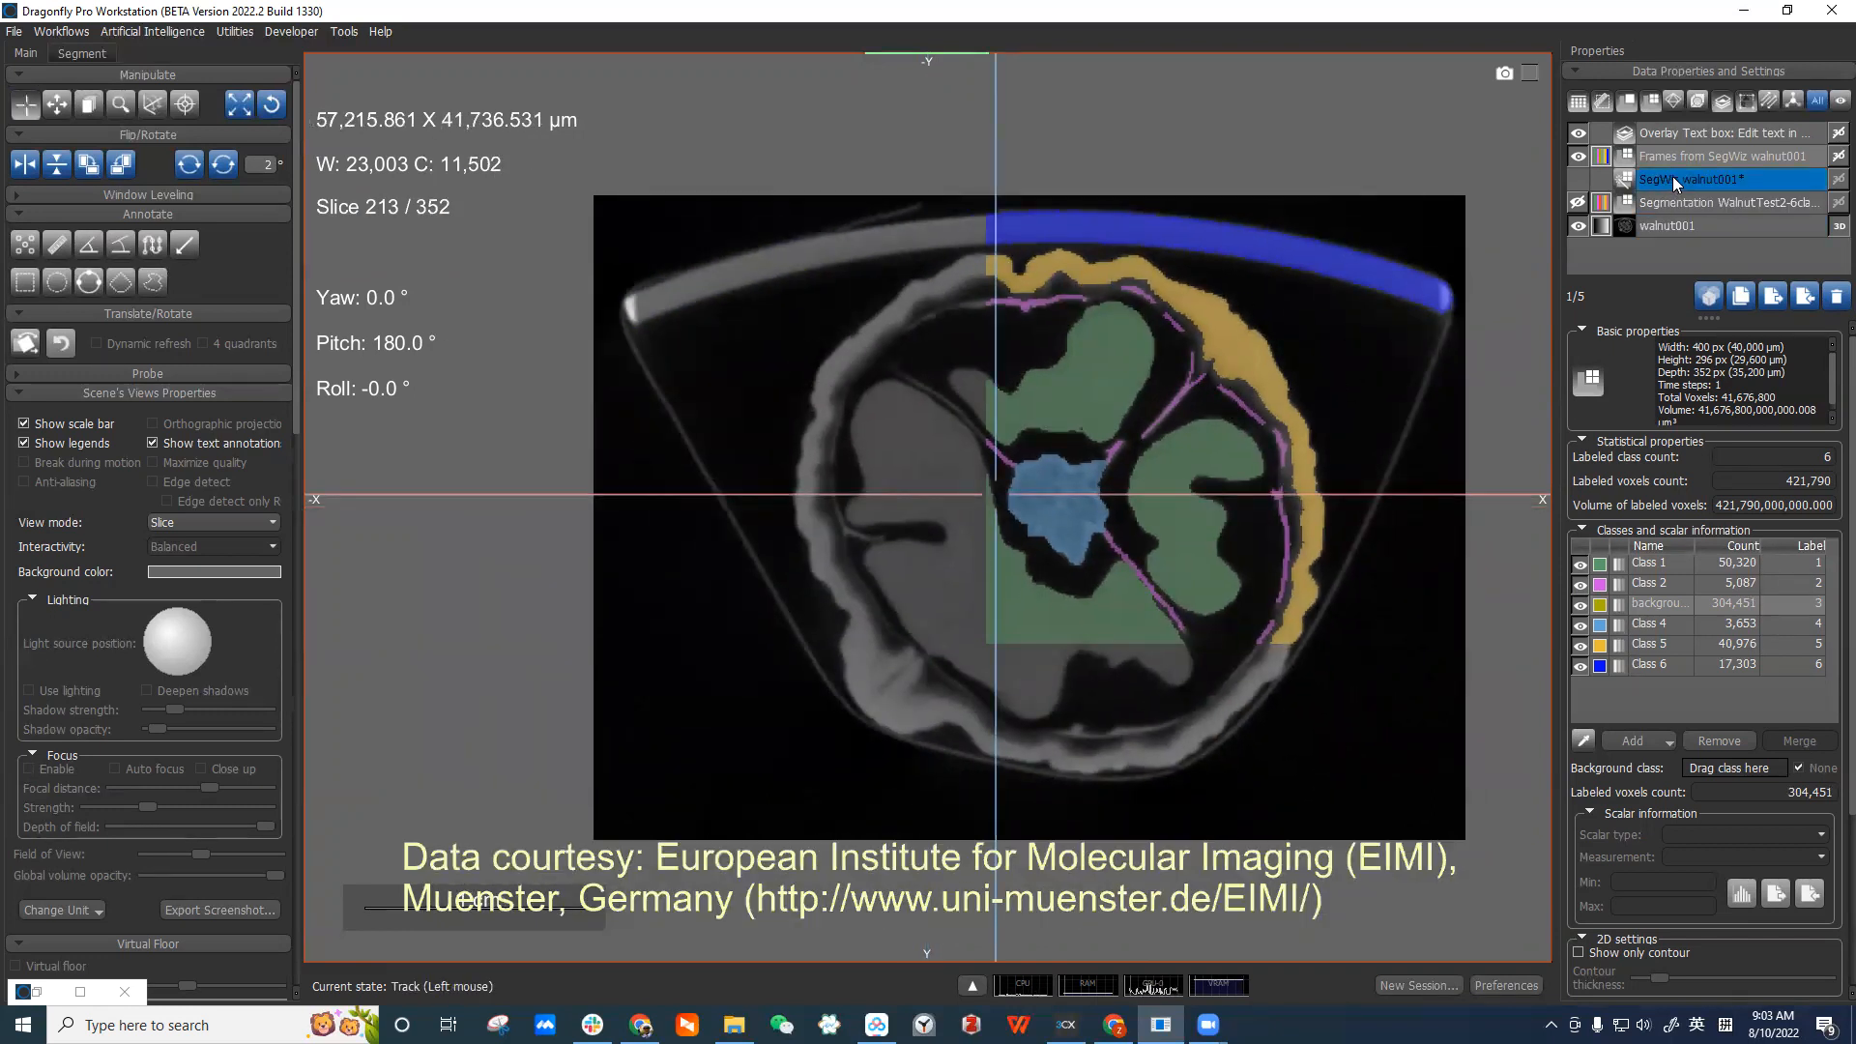
click(1703, 159)
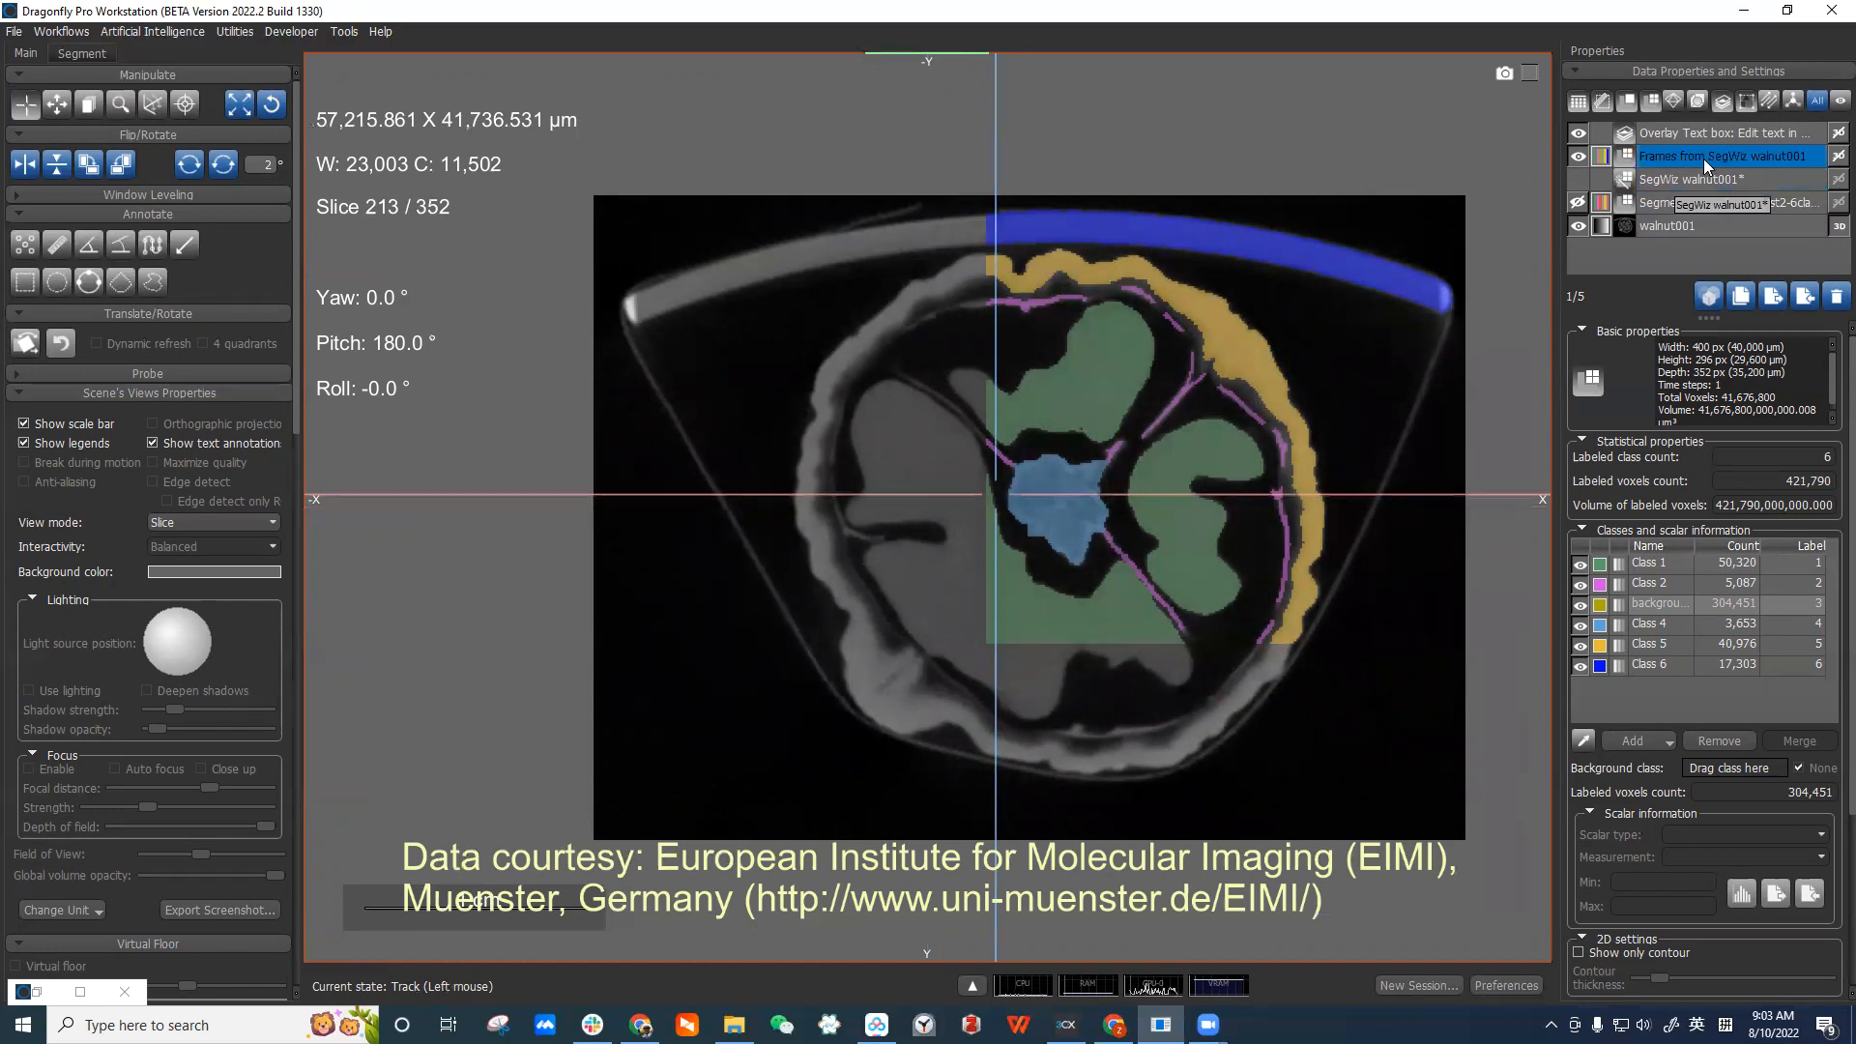
click(138, 32)
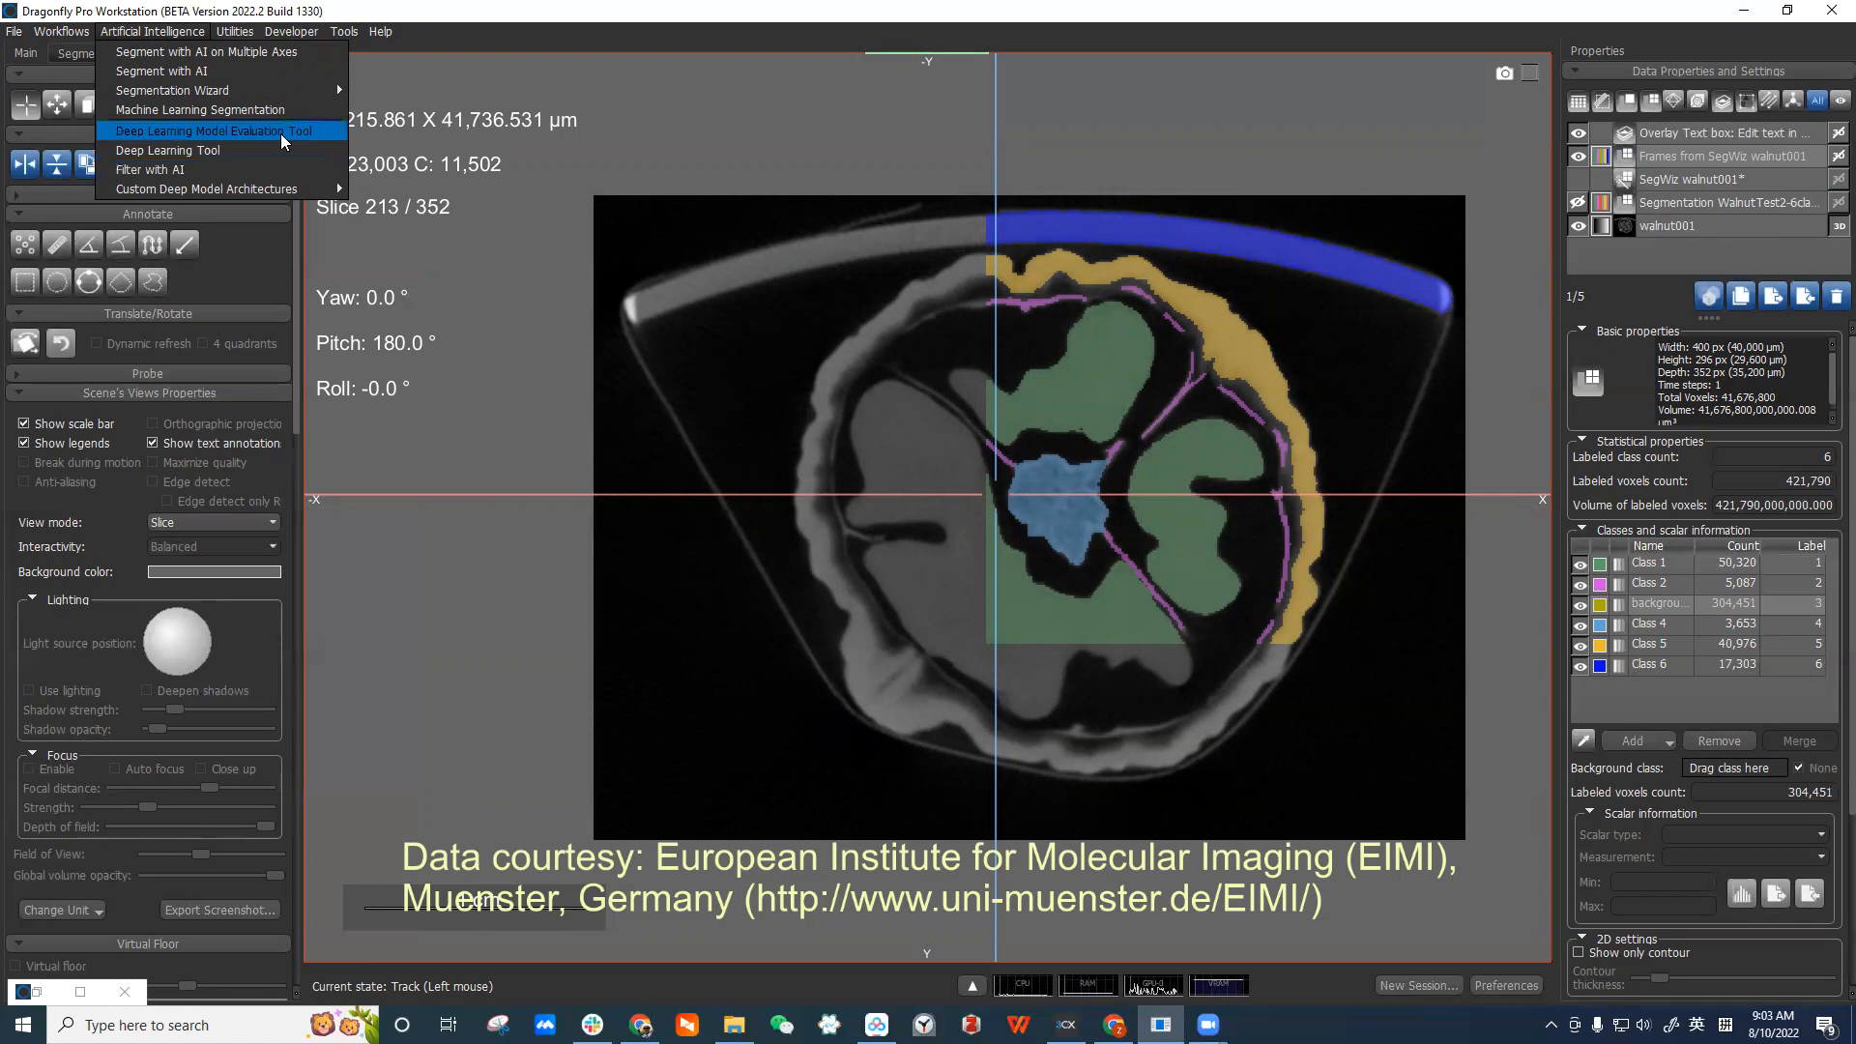
click(174, 133)
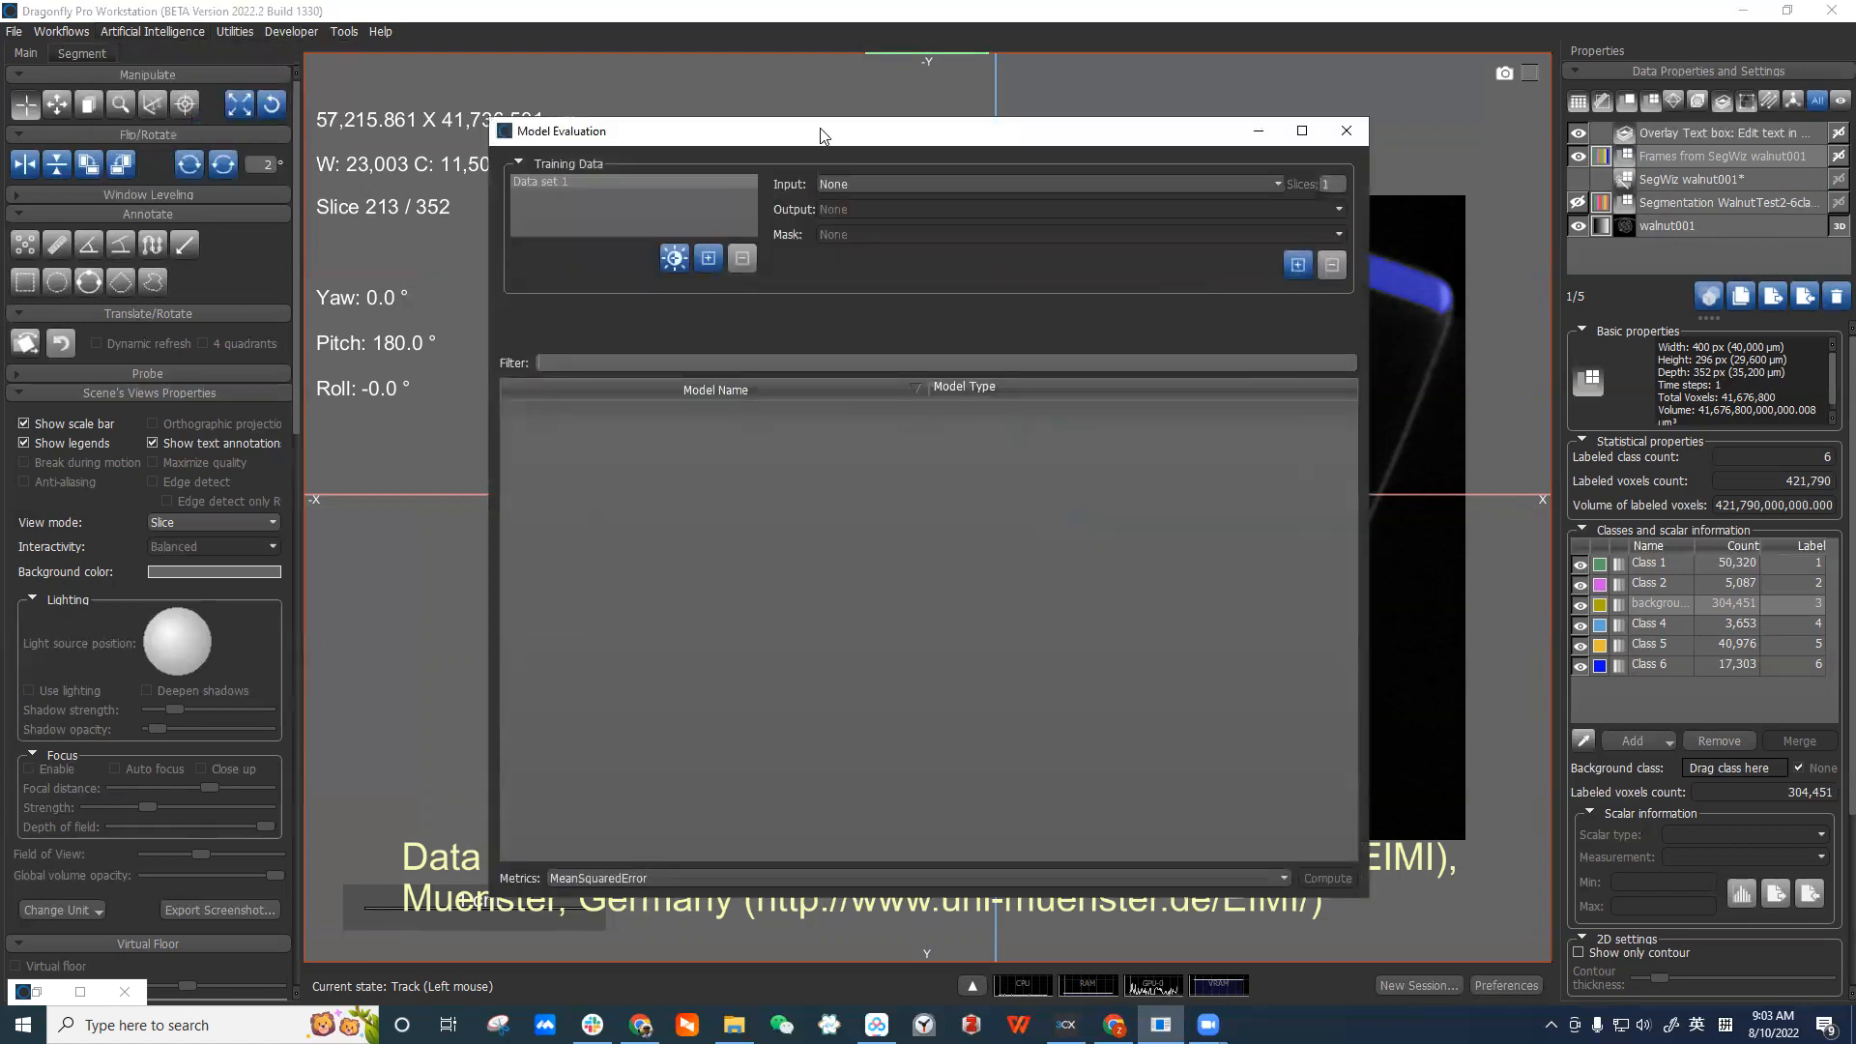
drag(823, 135, 390, 99)
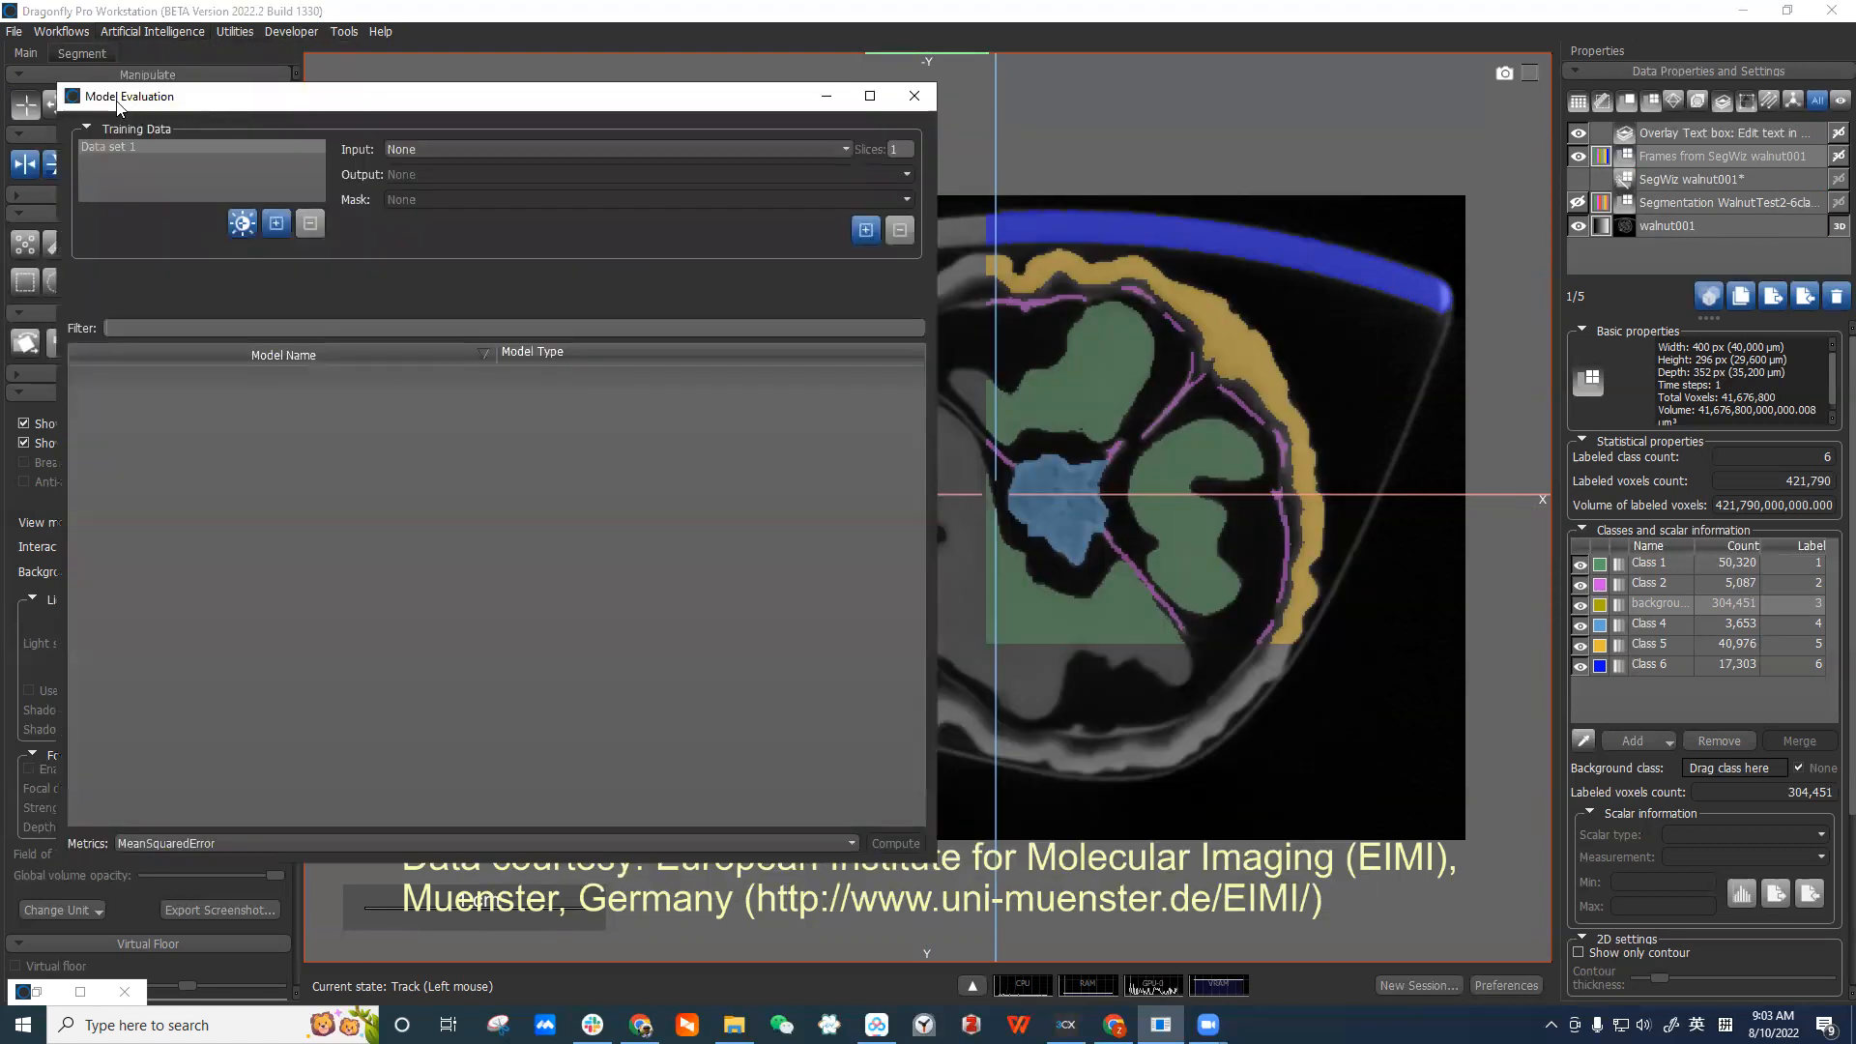
Set the evaluation data set's input to walnut001 and its output to Frames from SegWiz walnut001.
click(584, 148)
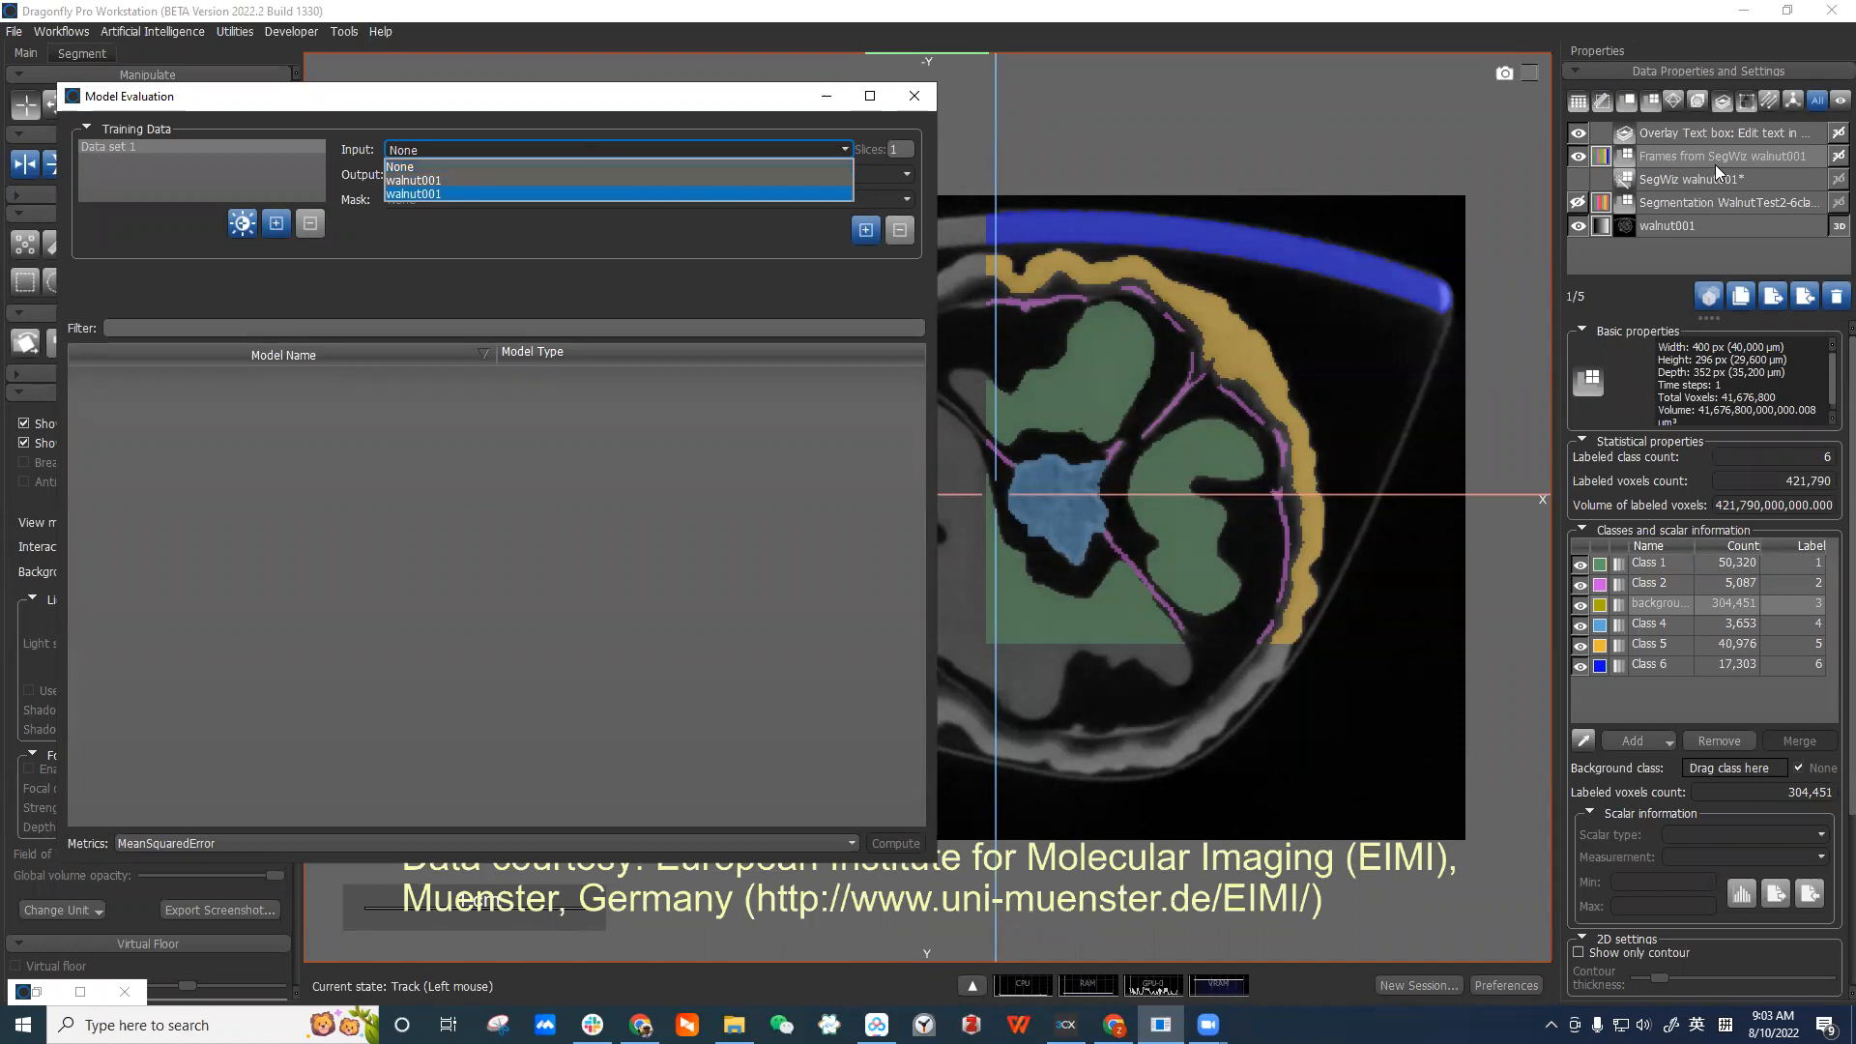
click(541, 184)
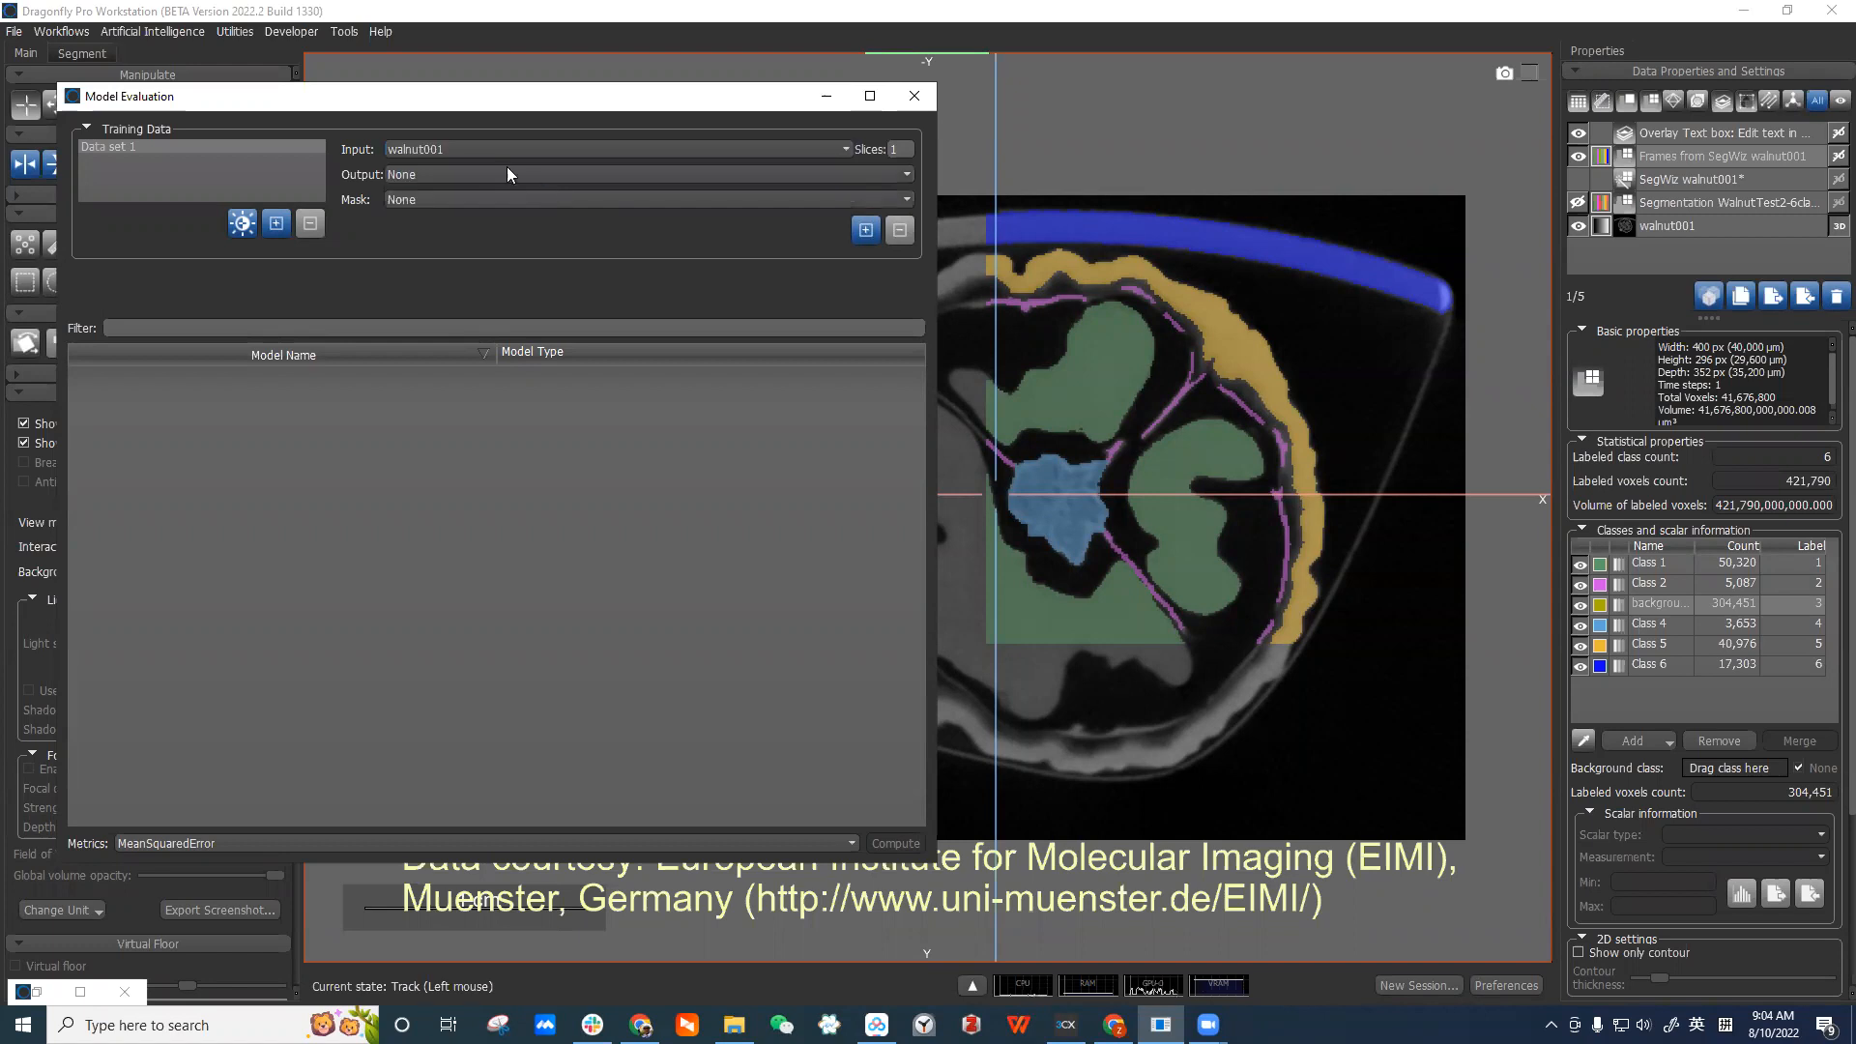
click(1815, 204)
click(416, 174)
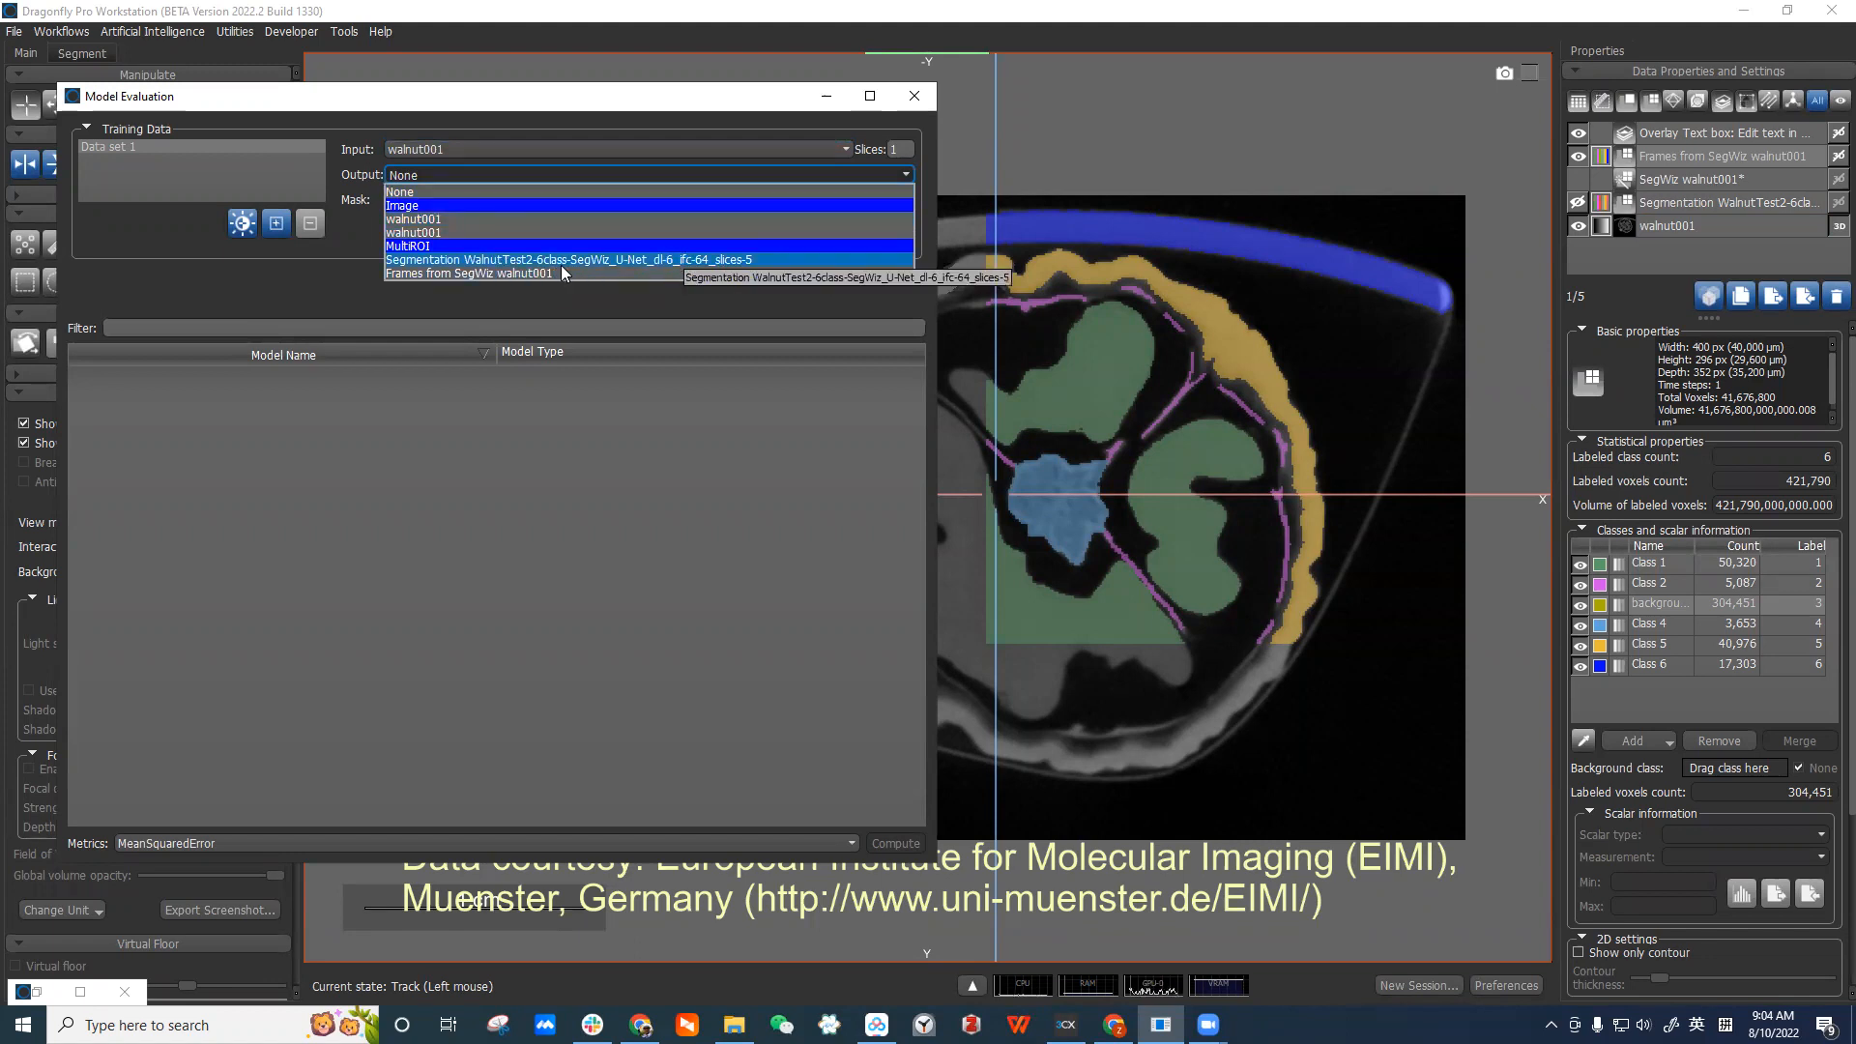
click(536, 273)
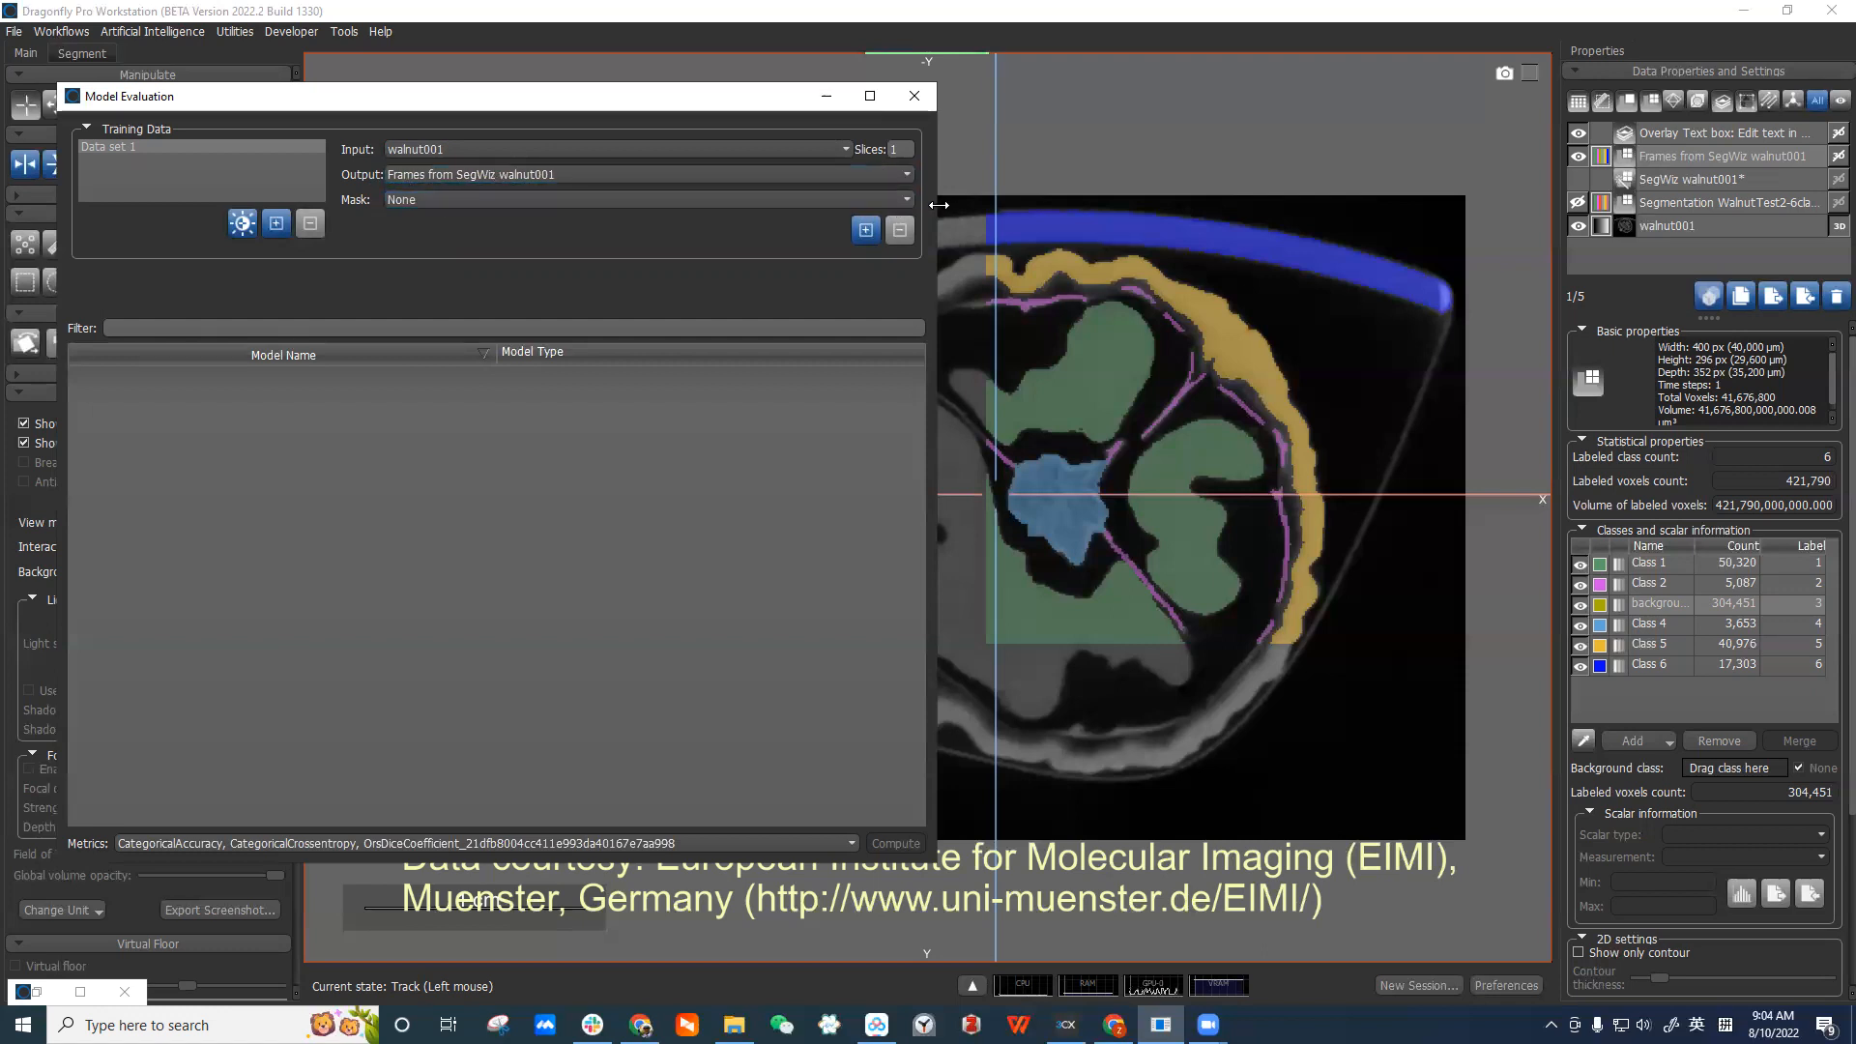
drag(938, 205, 877, 205)
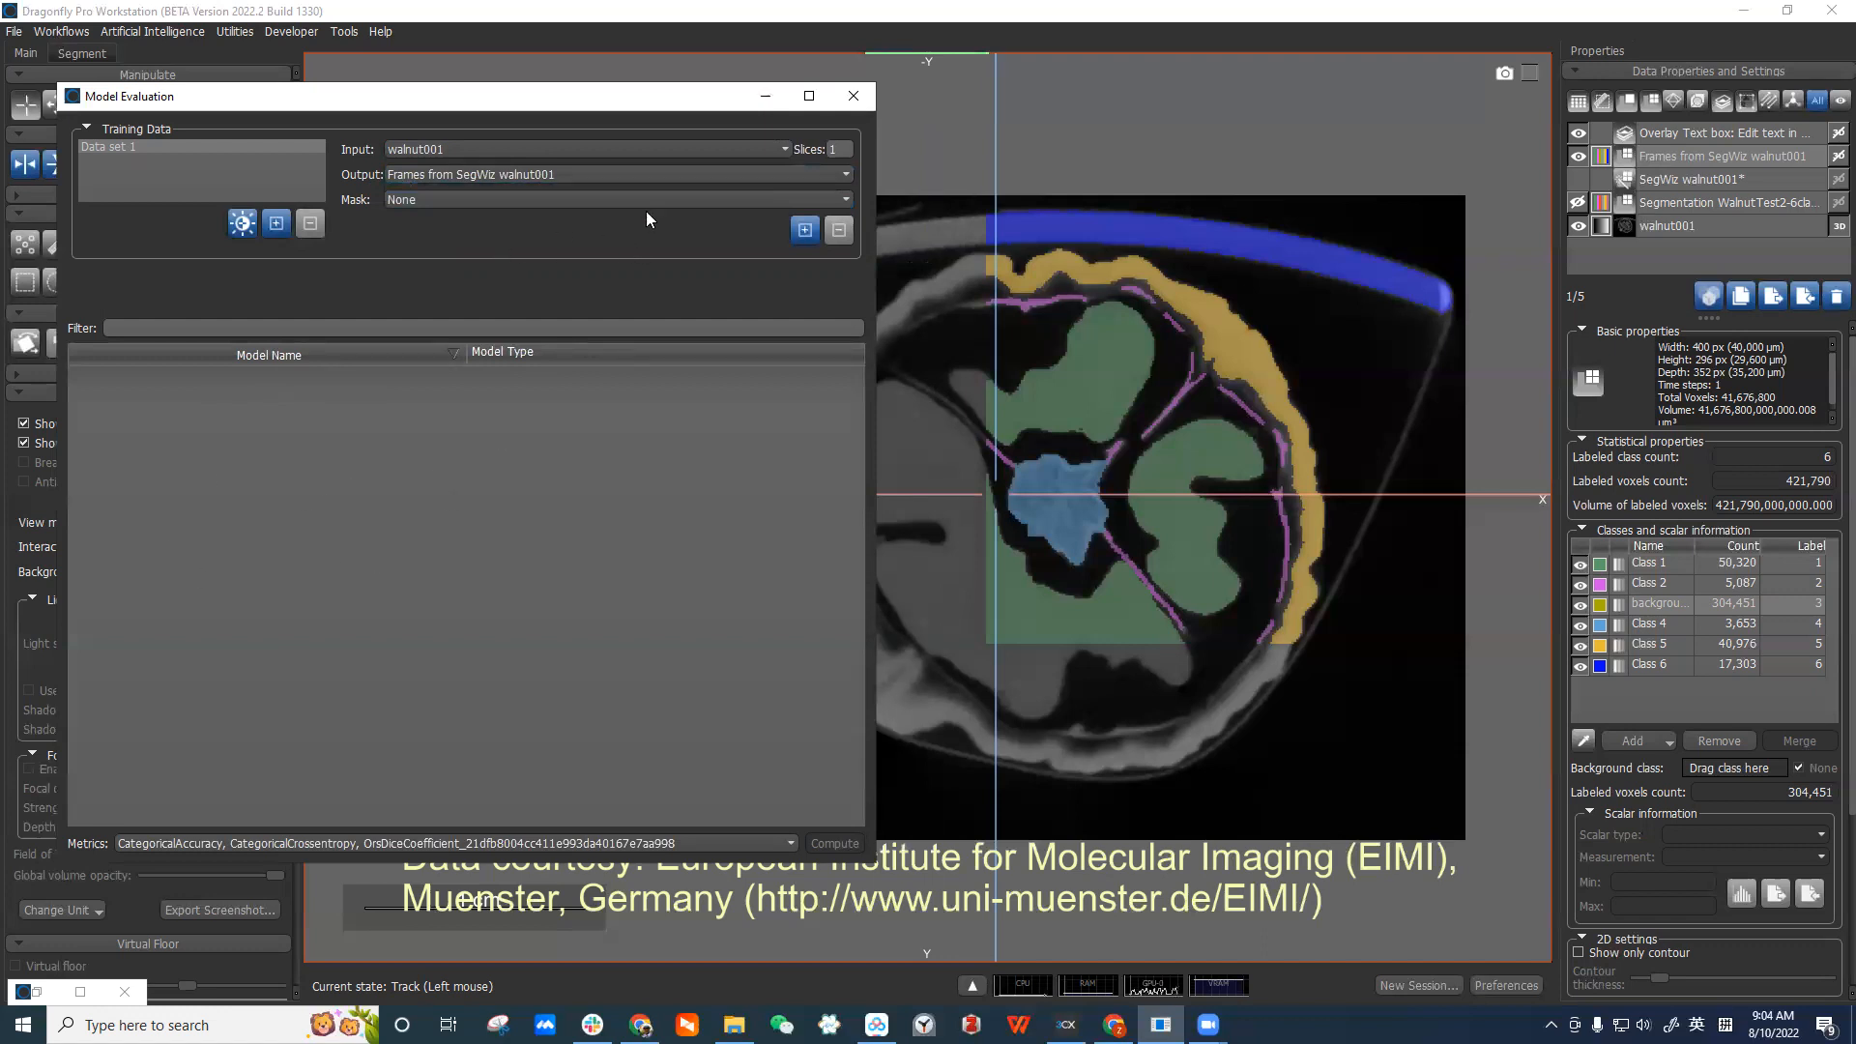
drag(687, 106, 694, 99)
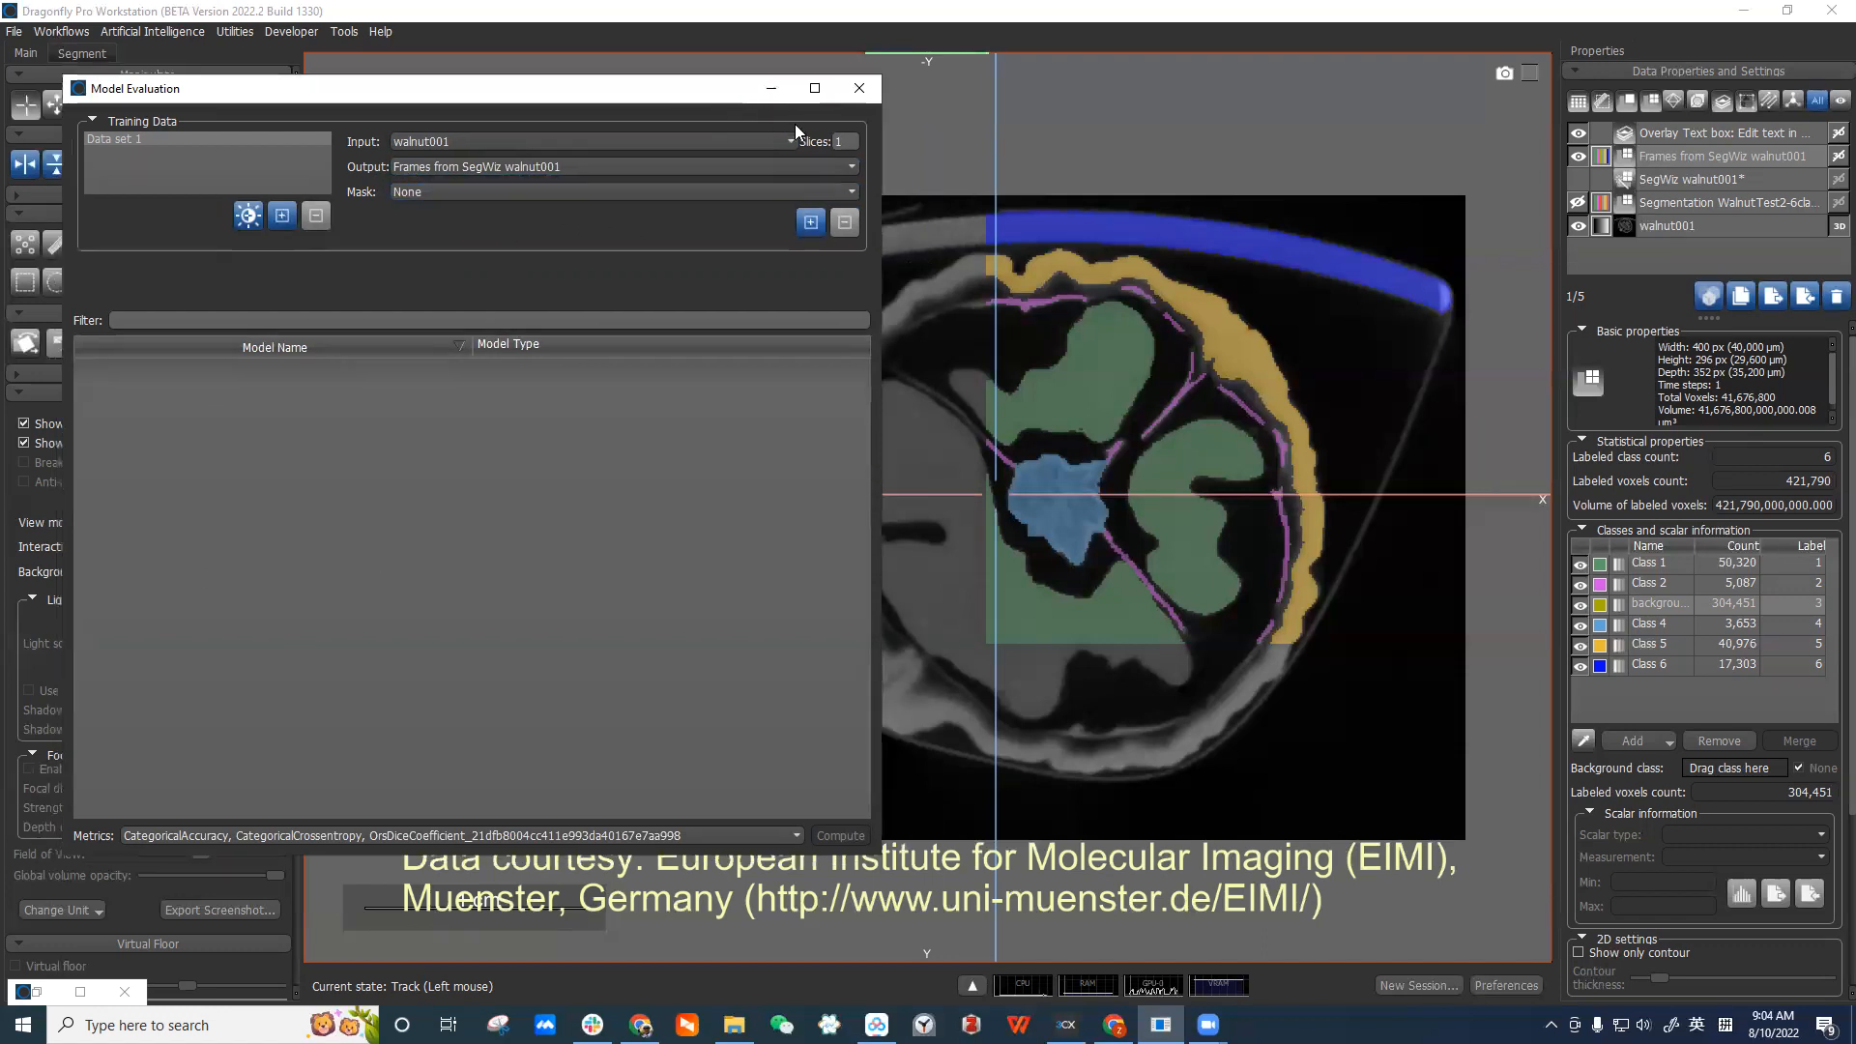
Set the input slices to 3 and select the WalnutTest1SegWiz U-Net model.
double_click(846, 141)
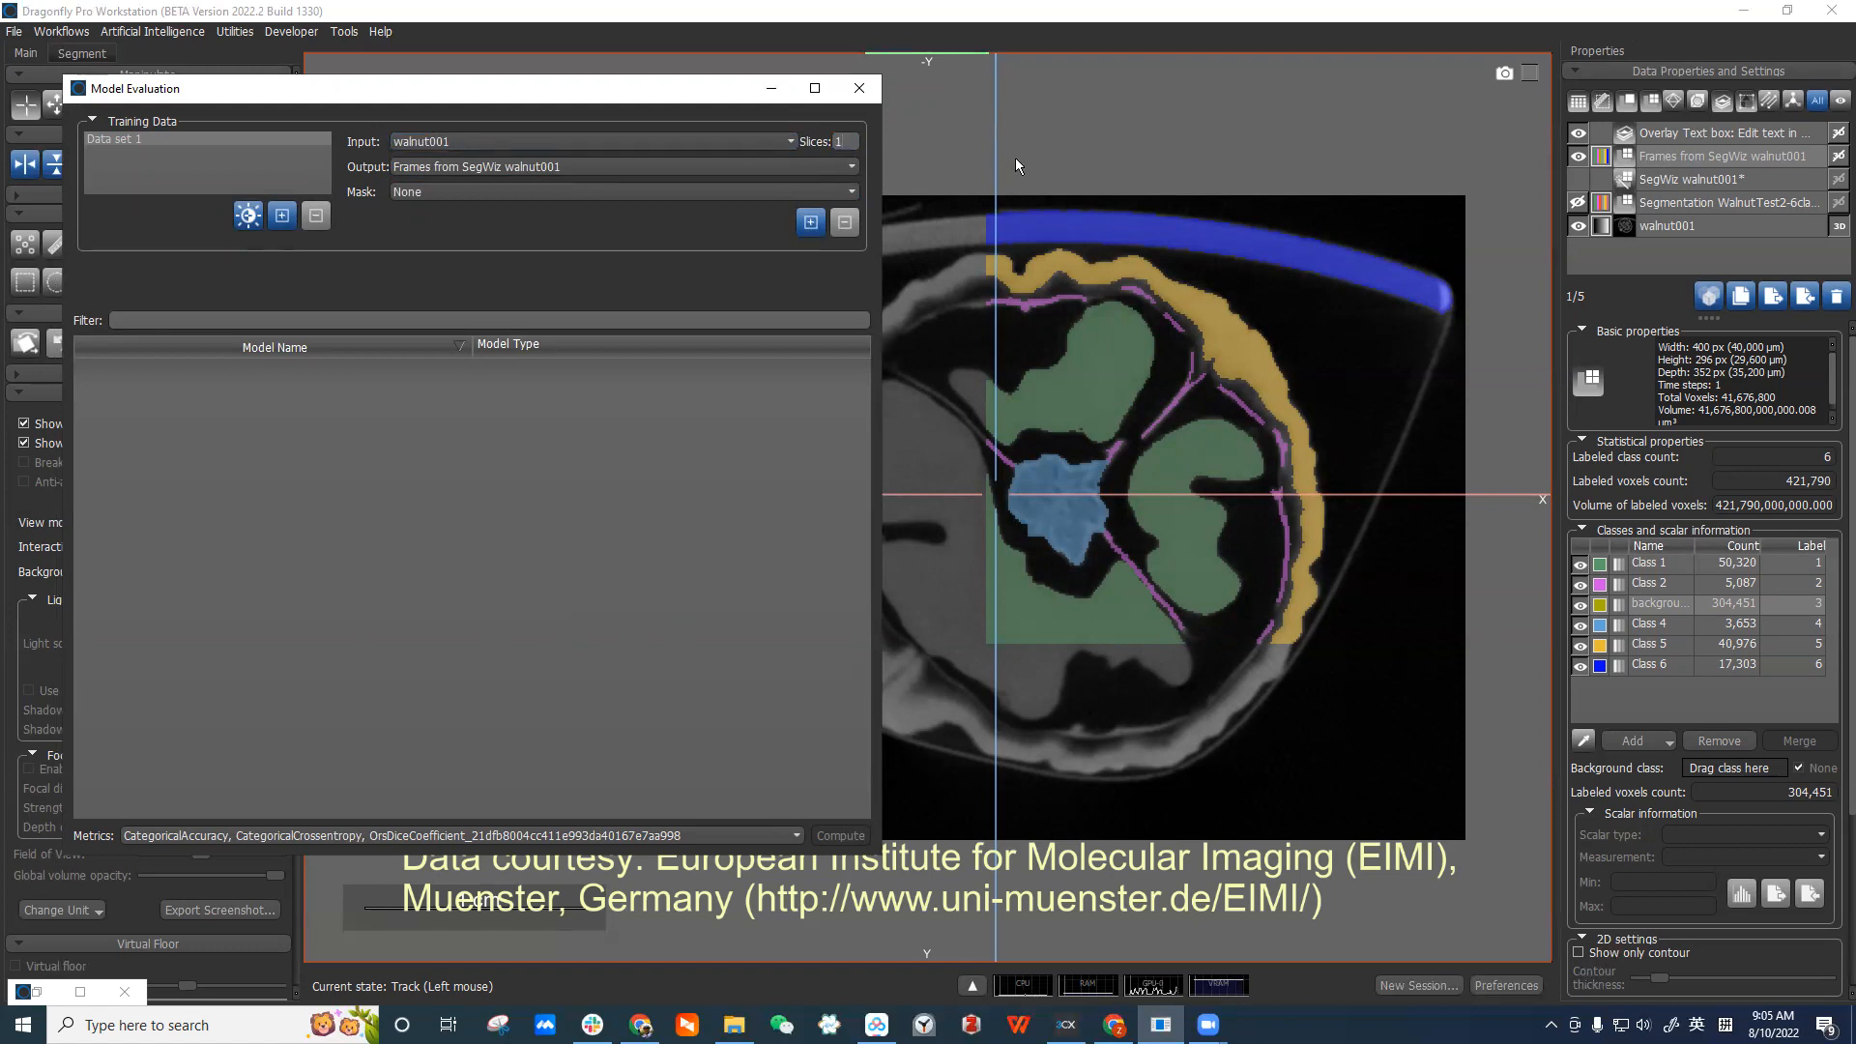
text(3)
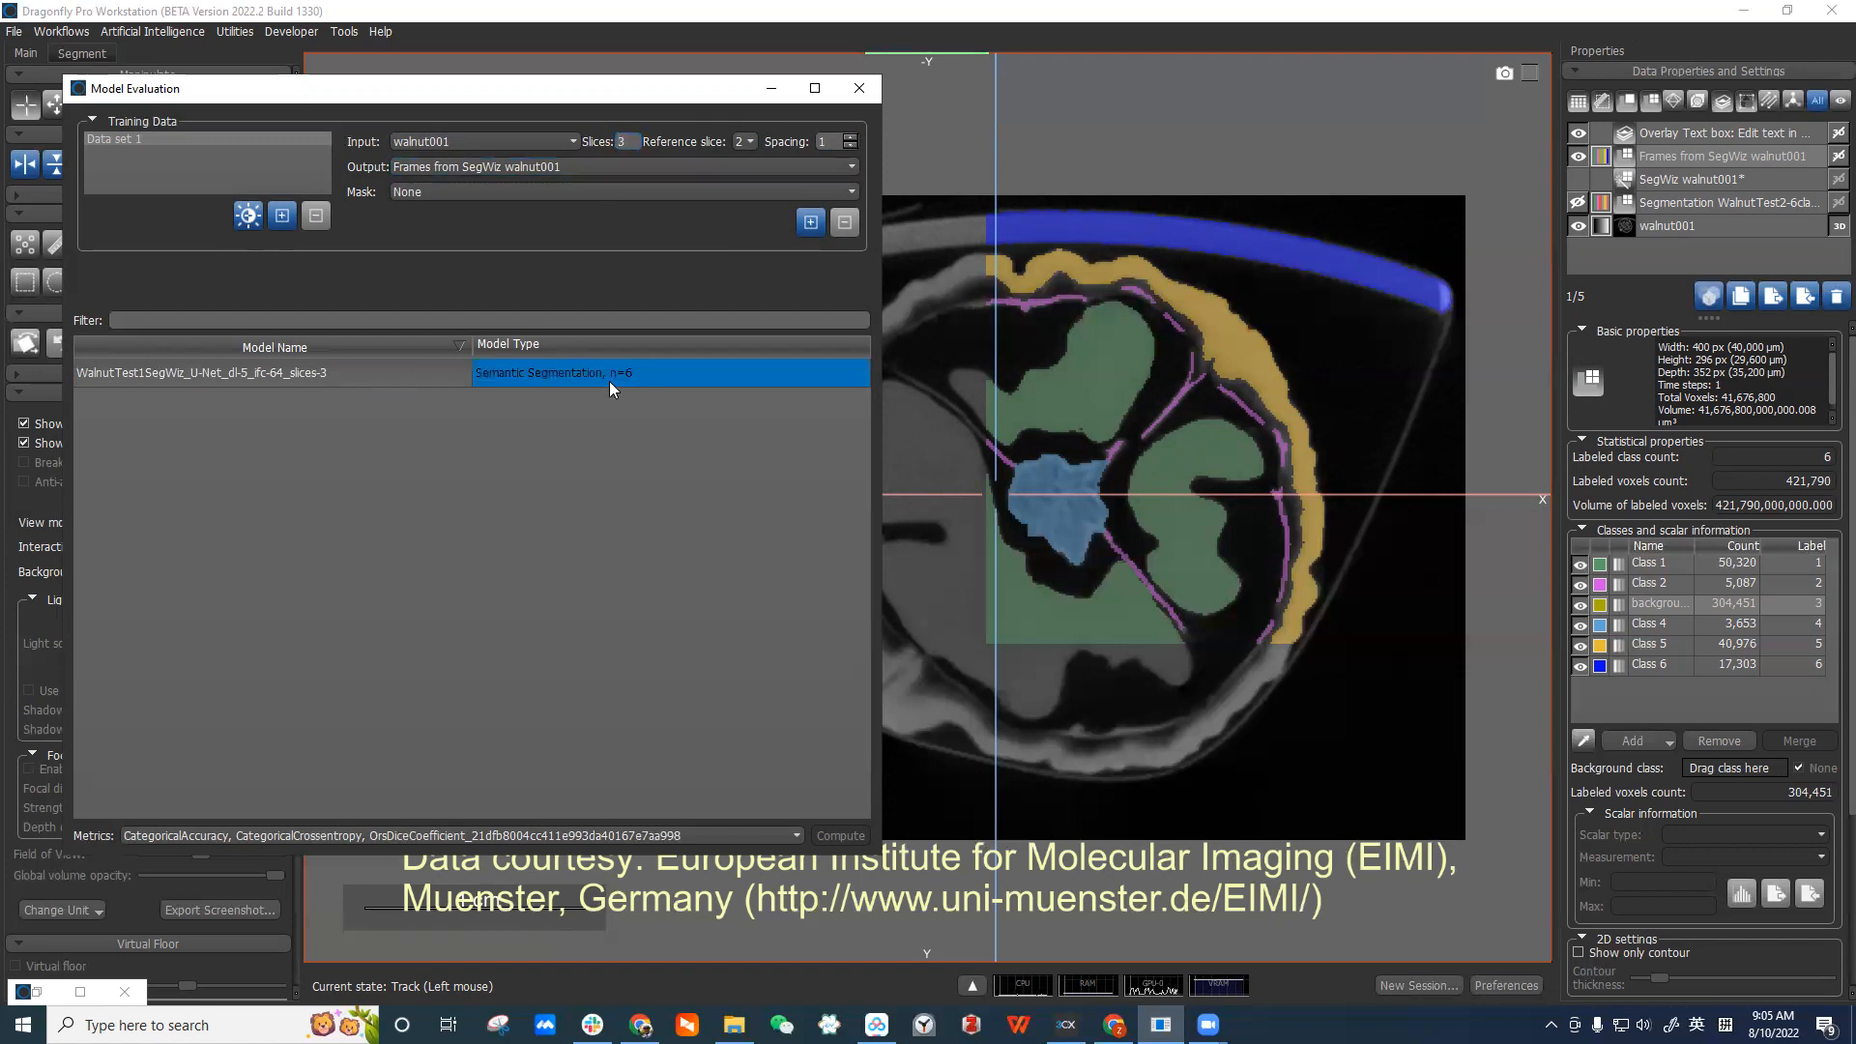
click(294, 374)
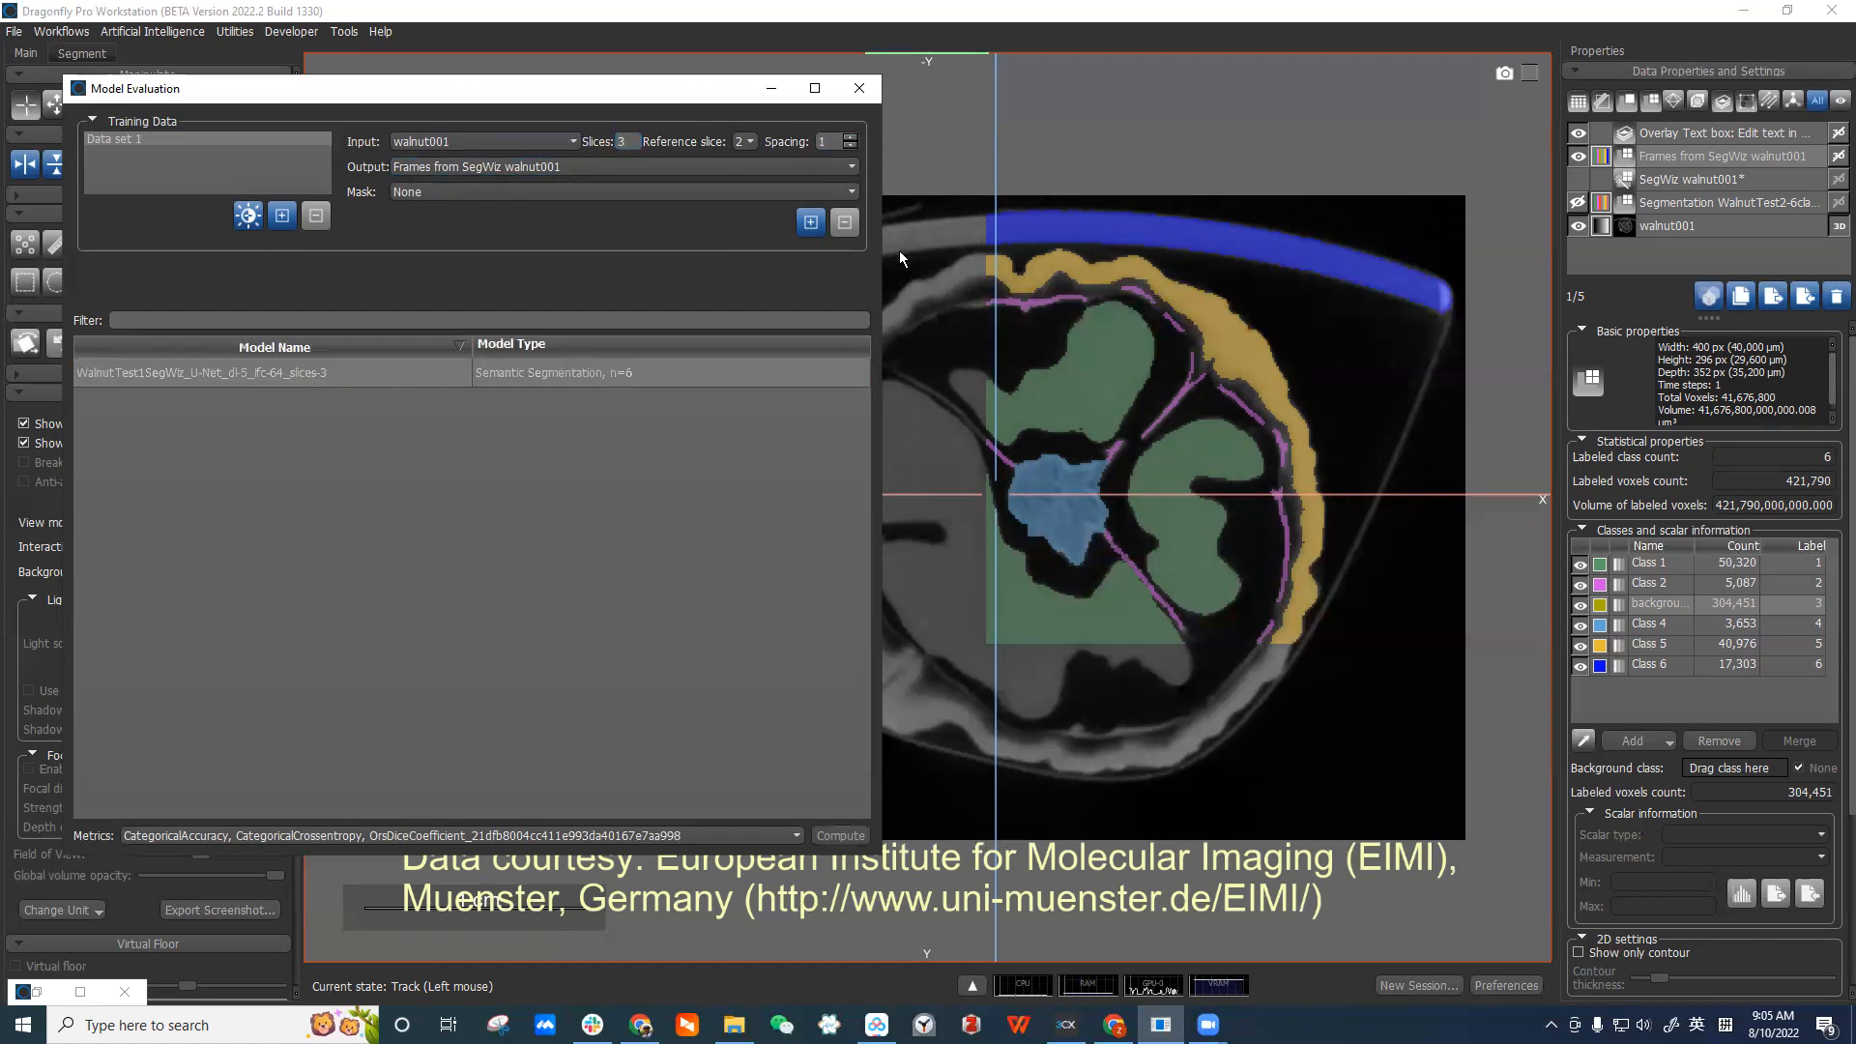
Set the input slices to 5, select the WalnutTest2-6class U-Net model and check the output labels' class count.
text(5)
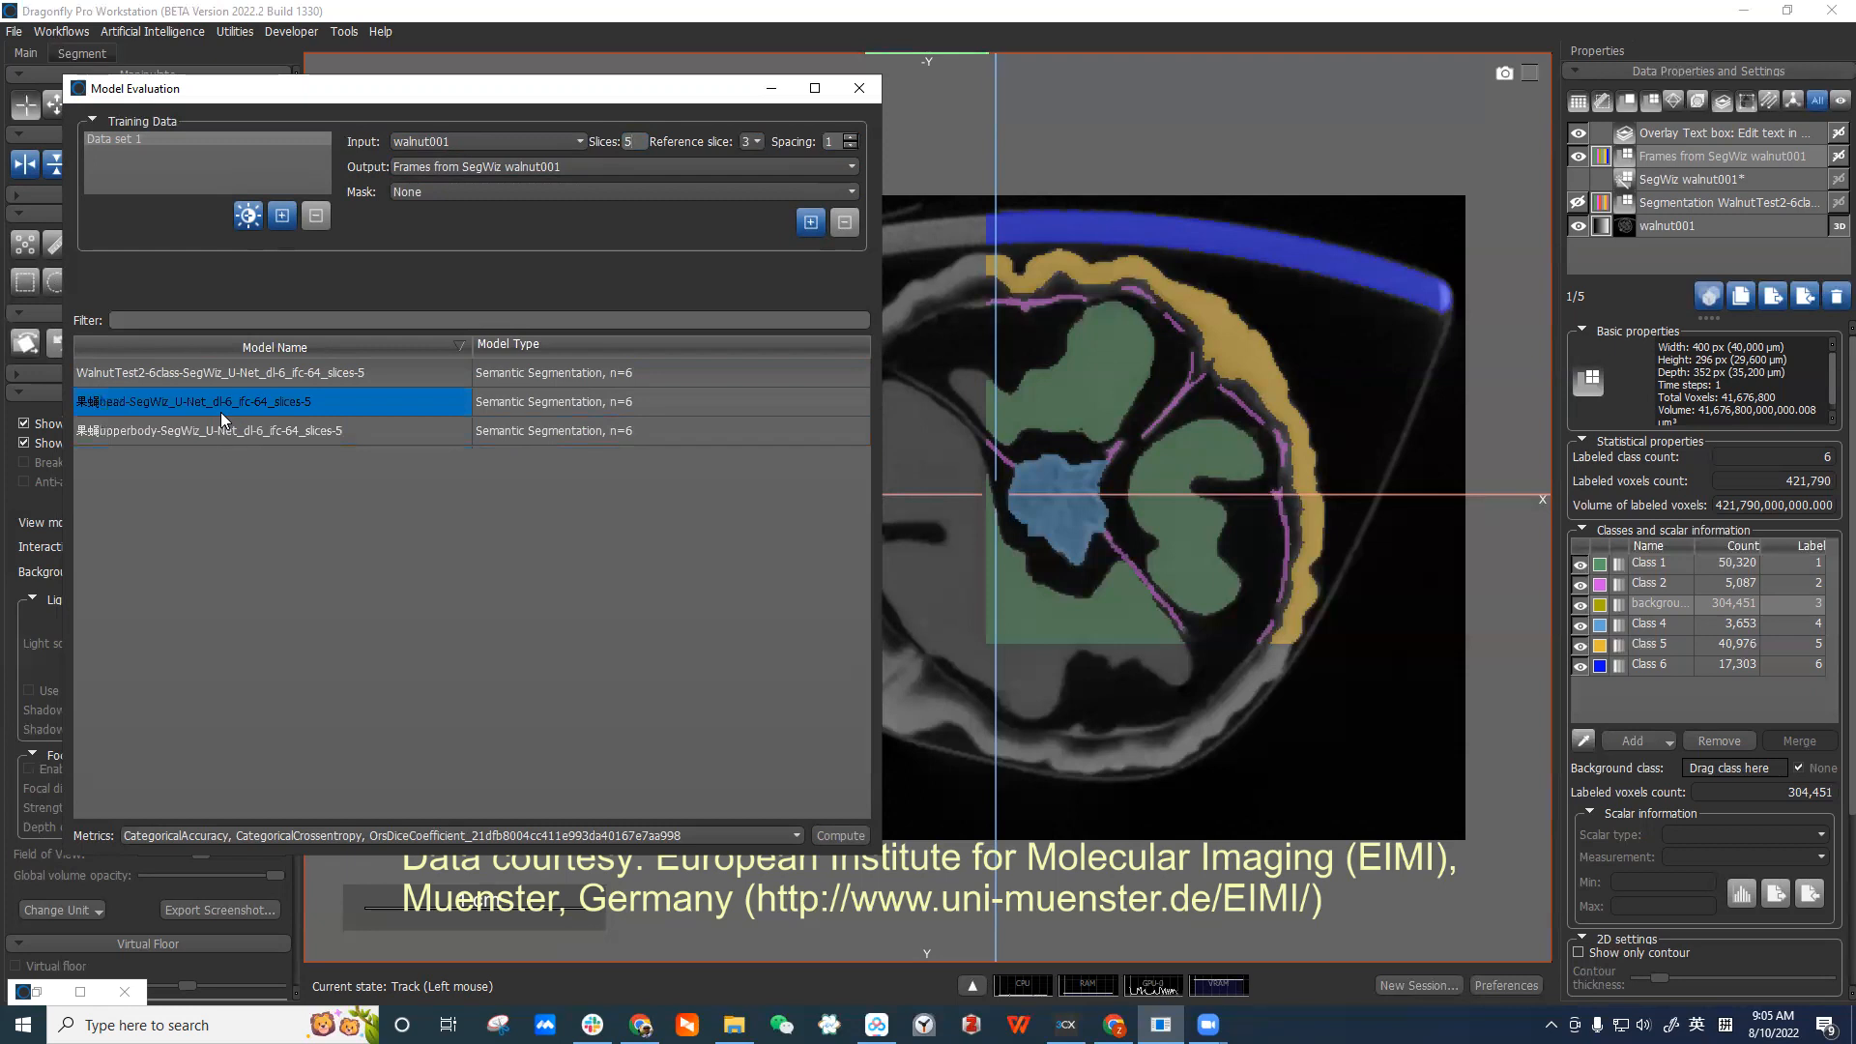
click(290, 378)
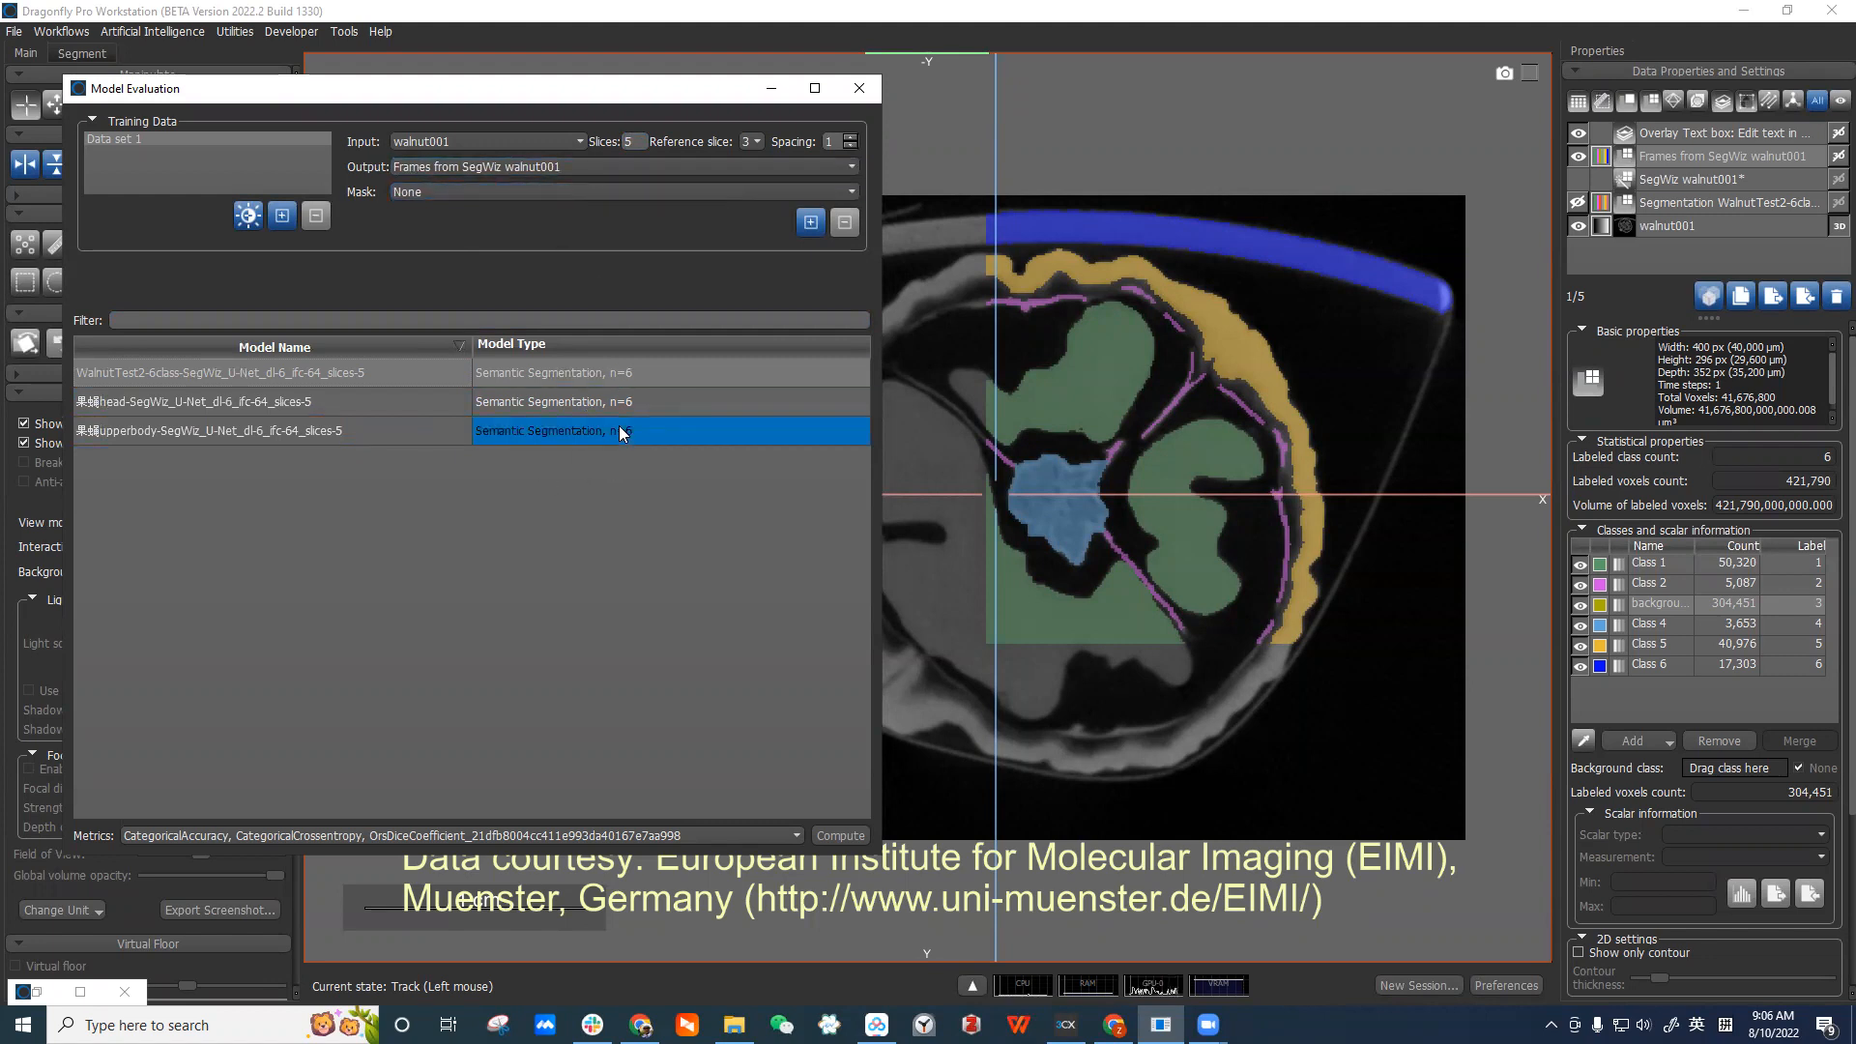
click(560, 168)
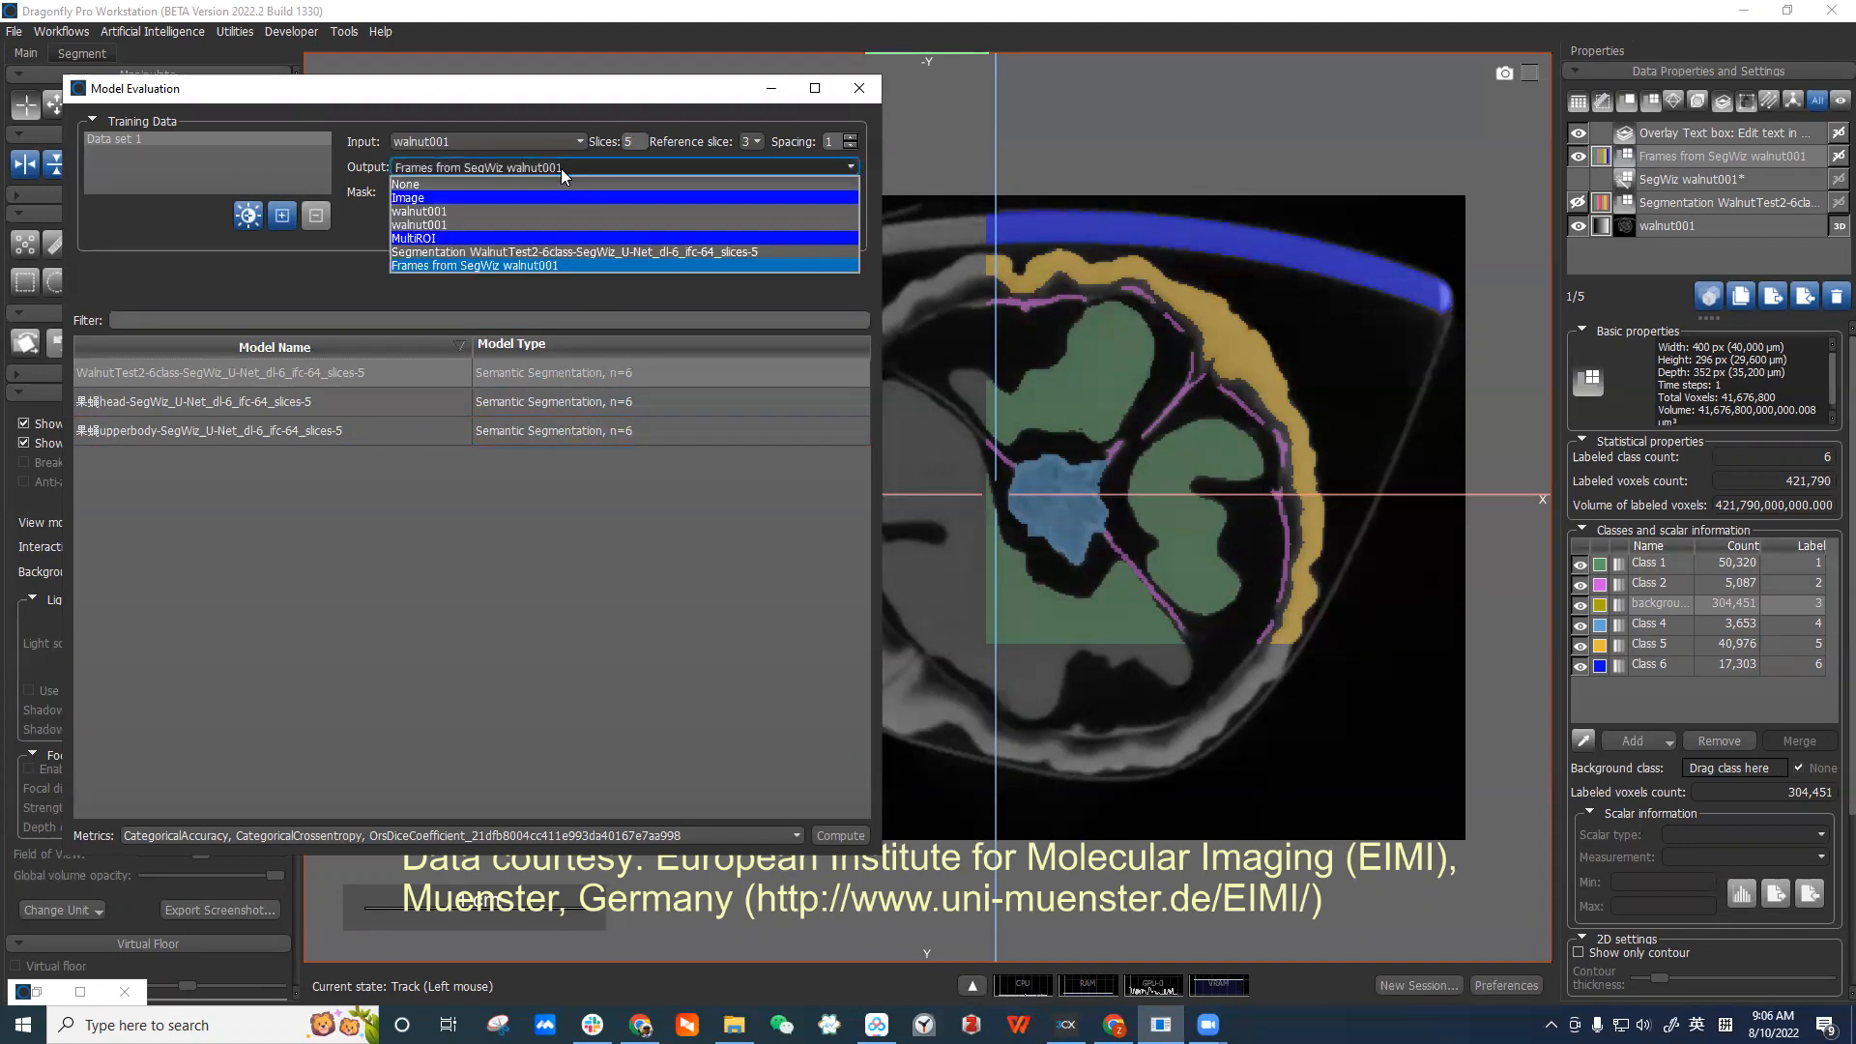
click(547, 166)
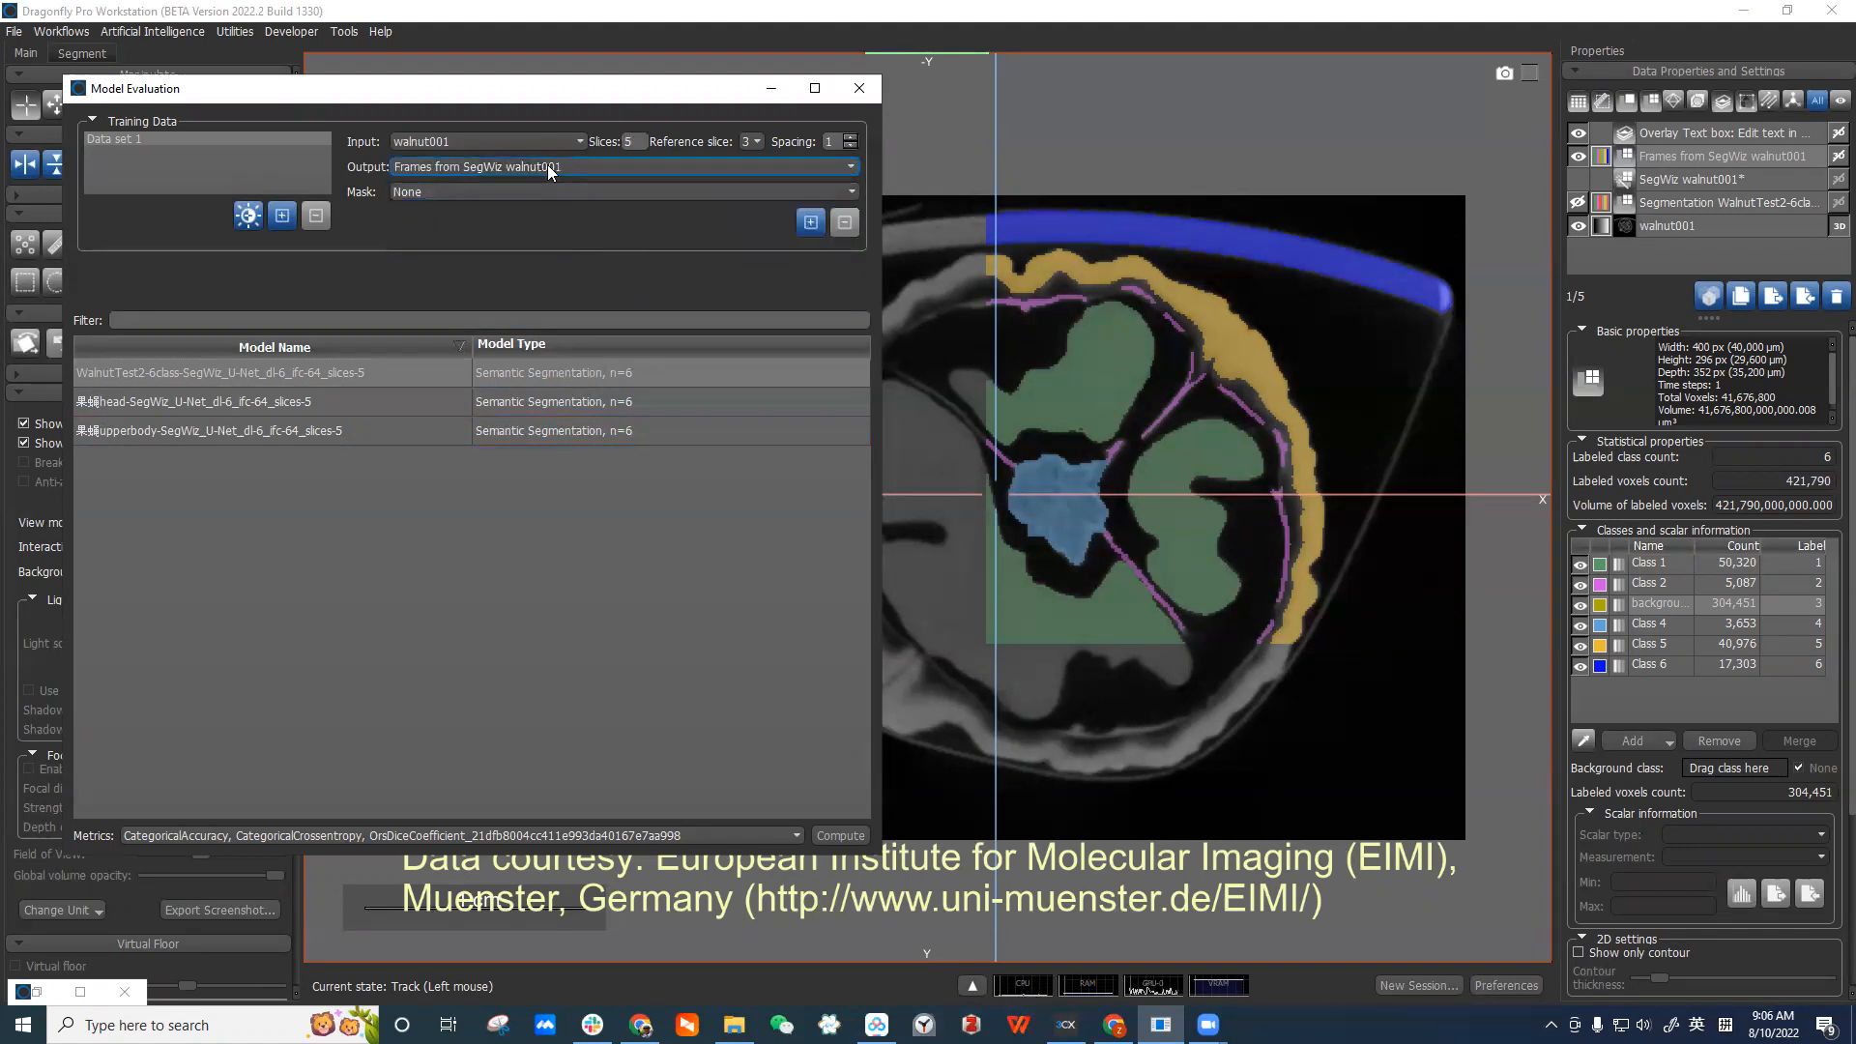
click(1734, 153)
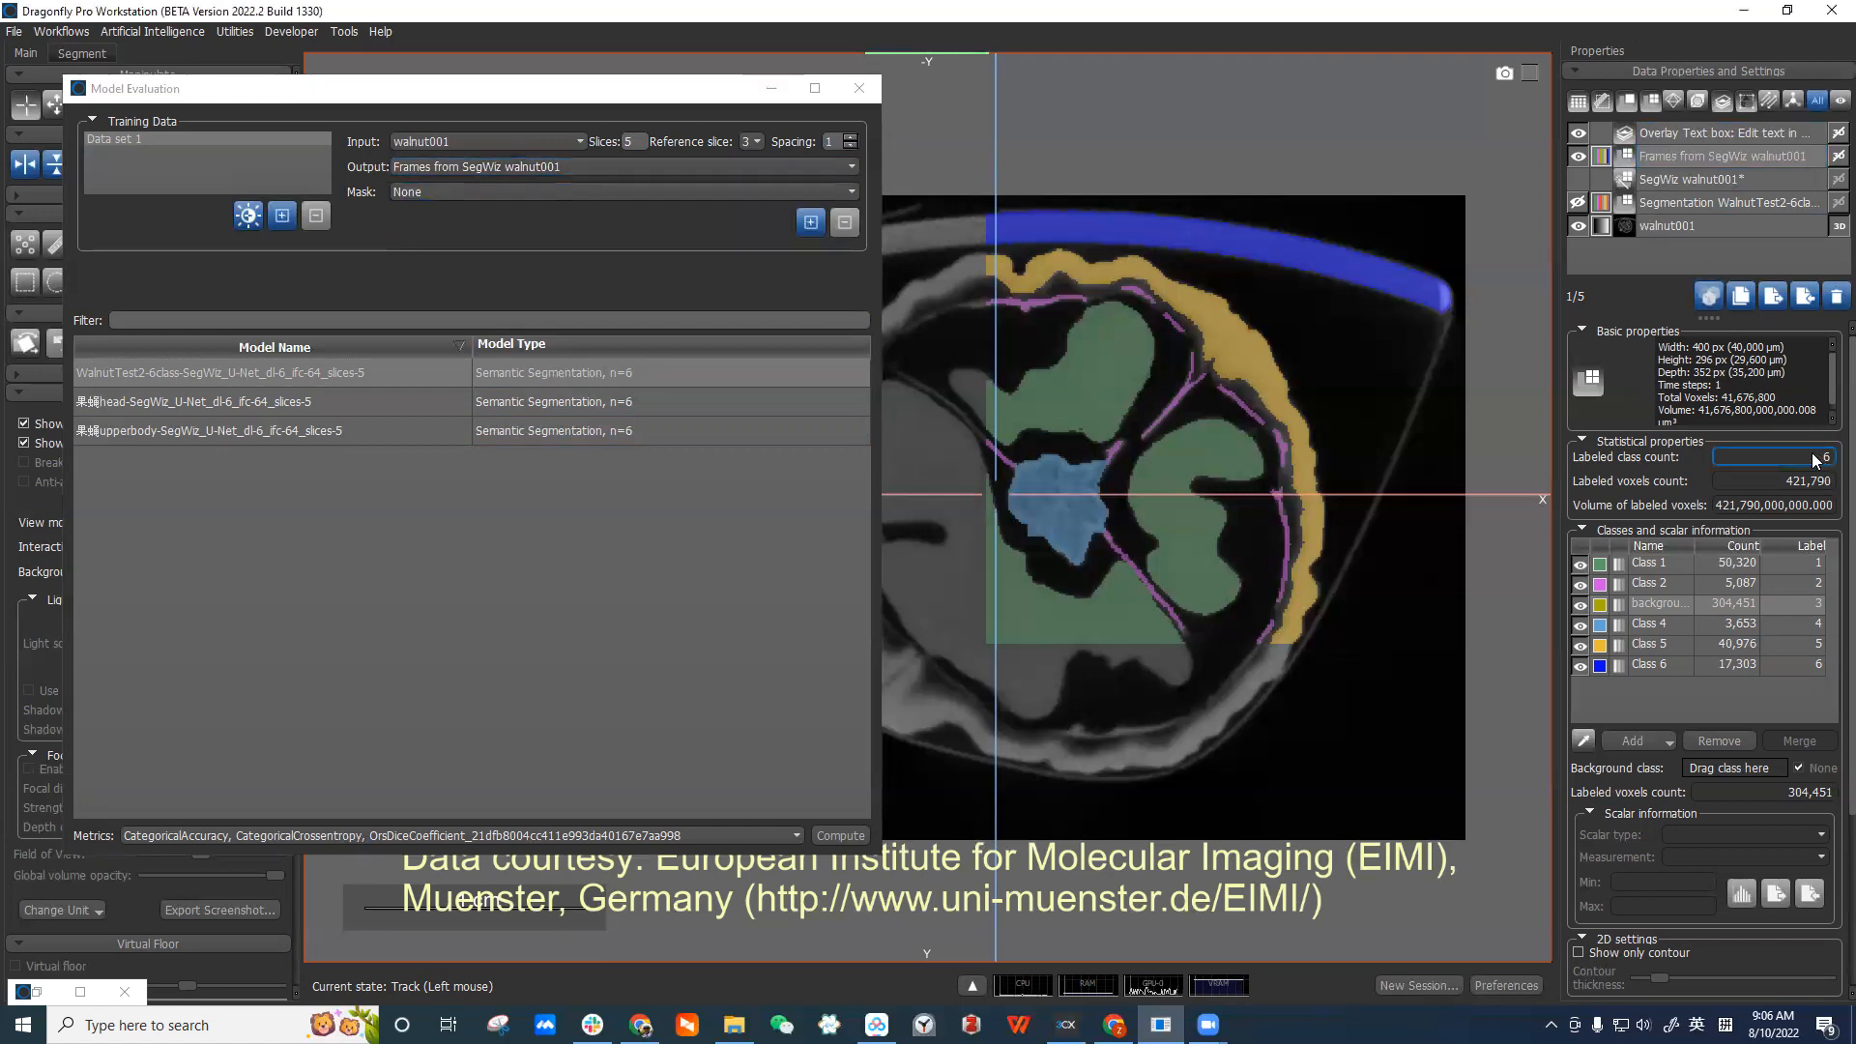
Select the WalnutTest2-6class and head U-Net models together and move the Model Evaluation window clear of the slice.
click(629, 409)
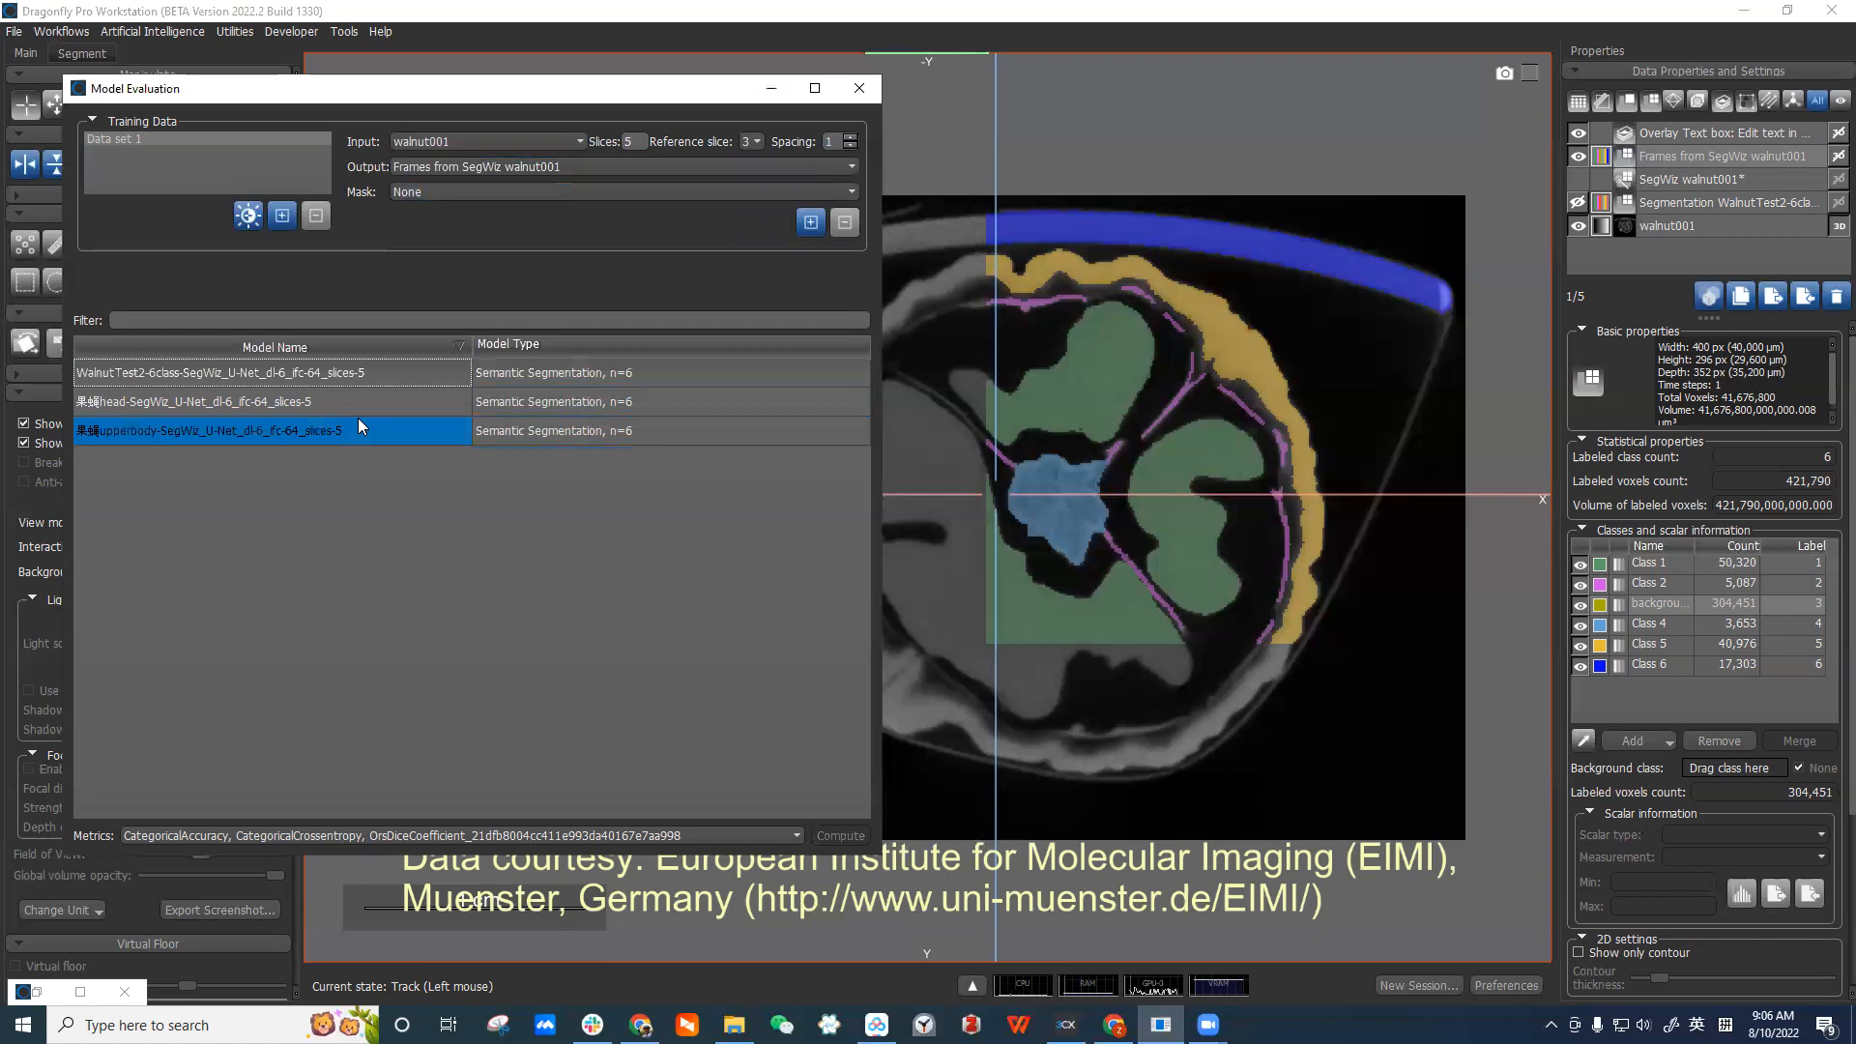
click(383, 382)
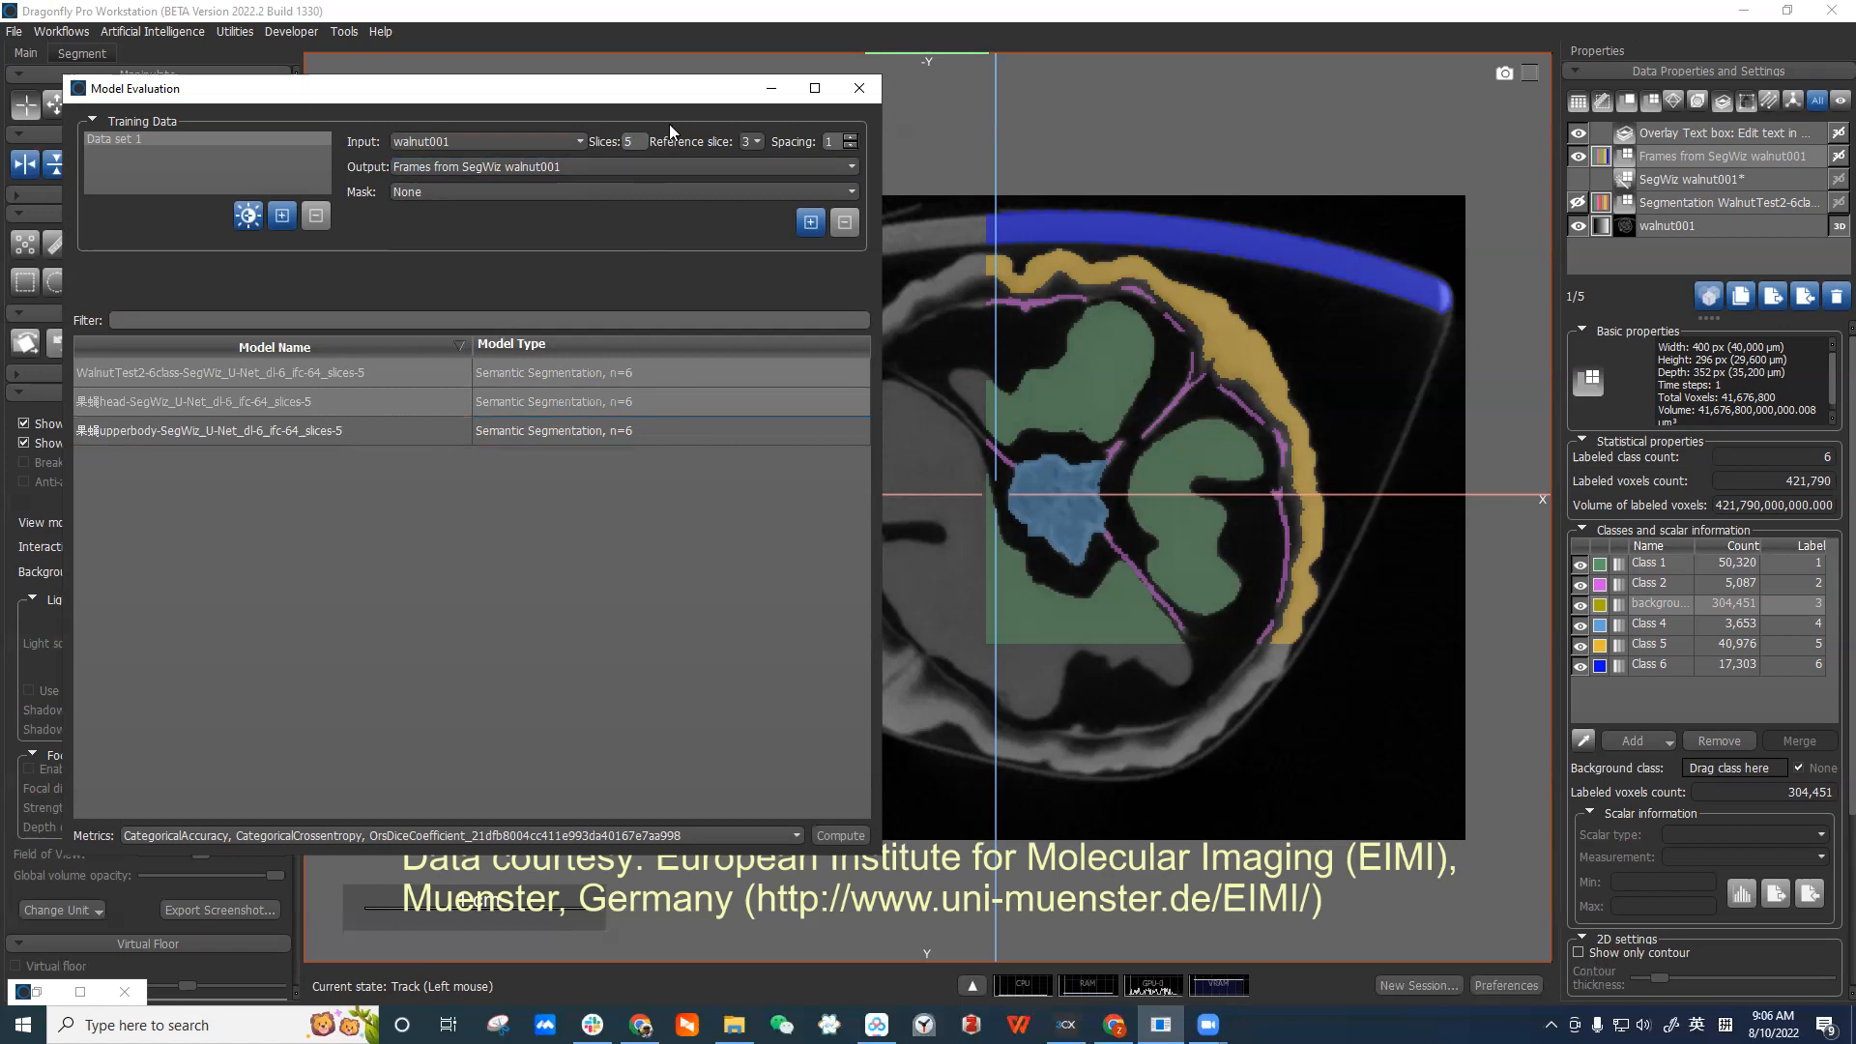
drag(682, 84, 681, 70)
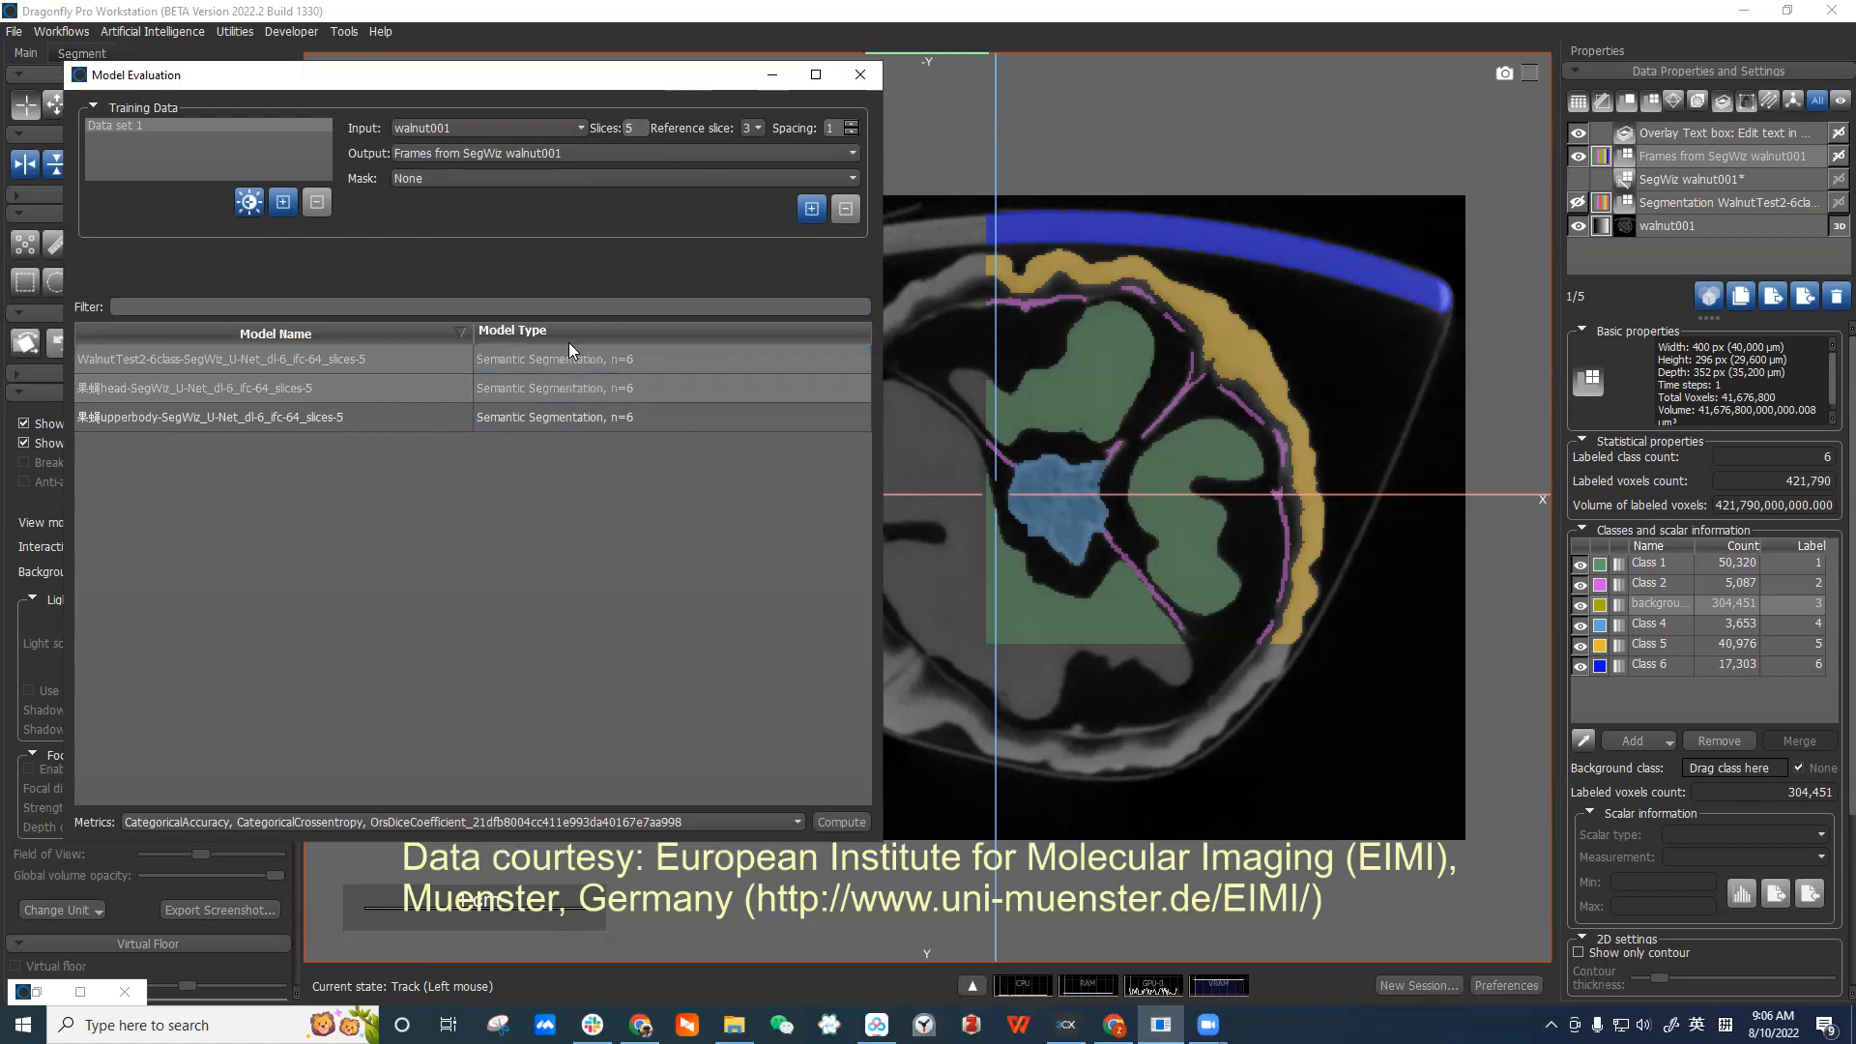
click(522, 366)
click(542, 376)
drag(595, 72, 572, 28)
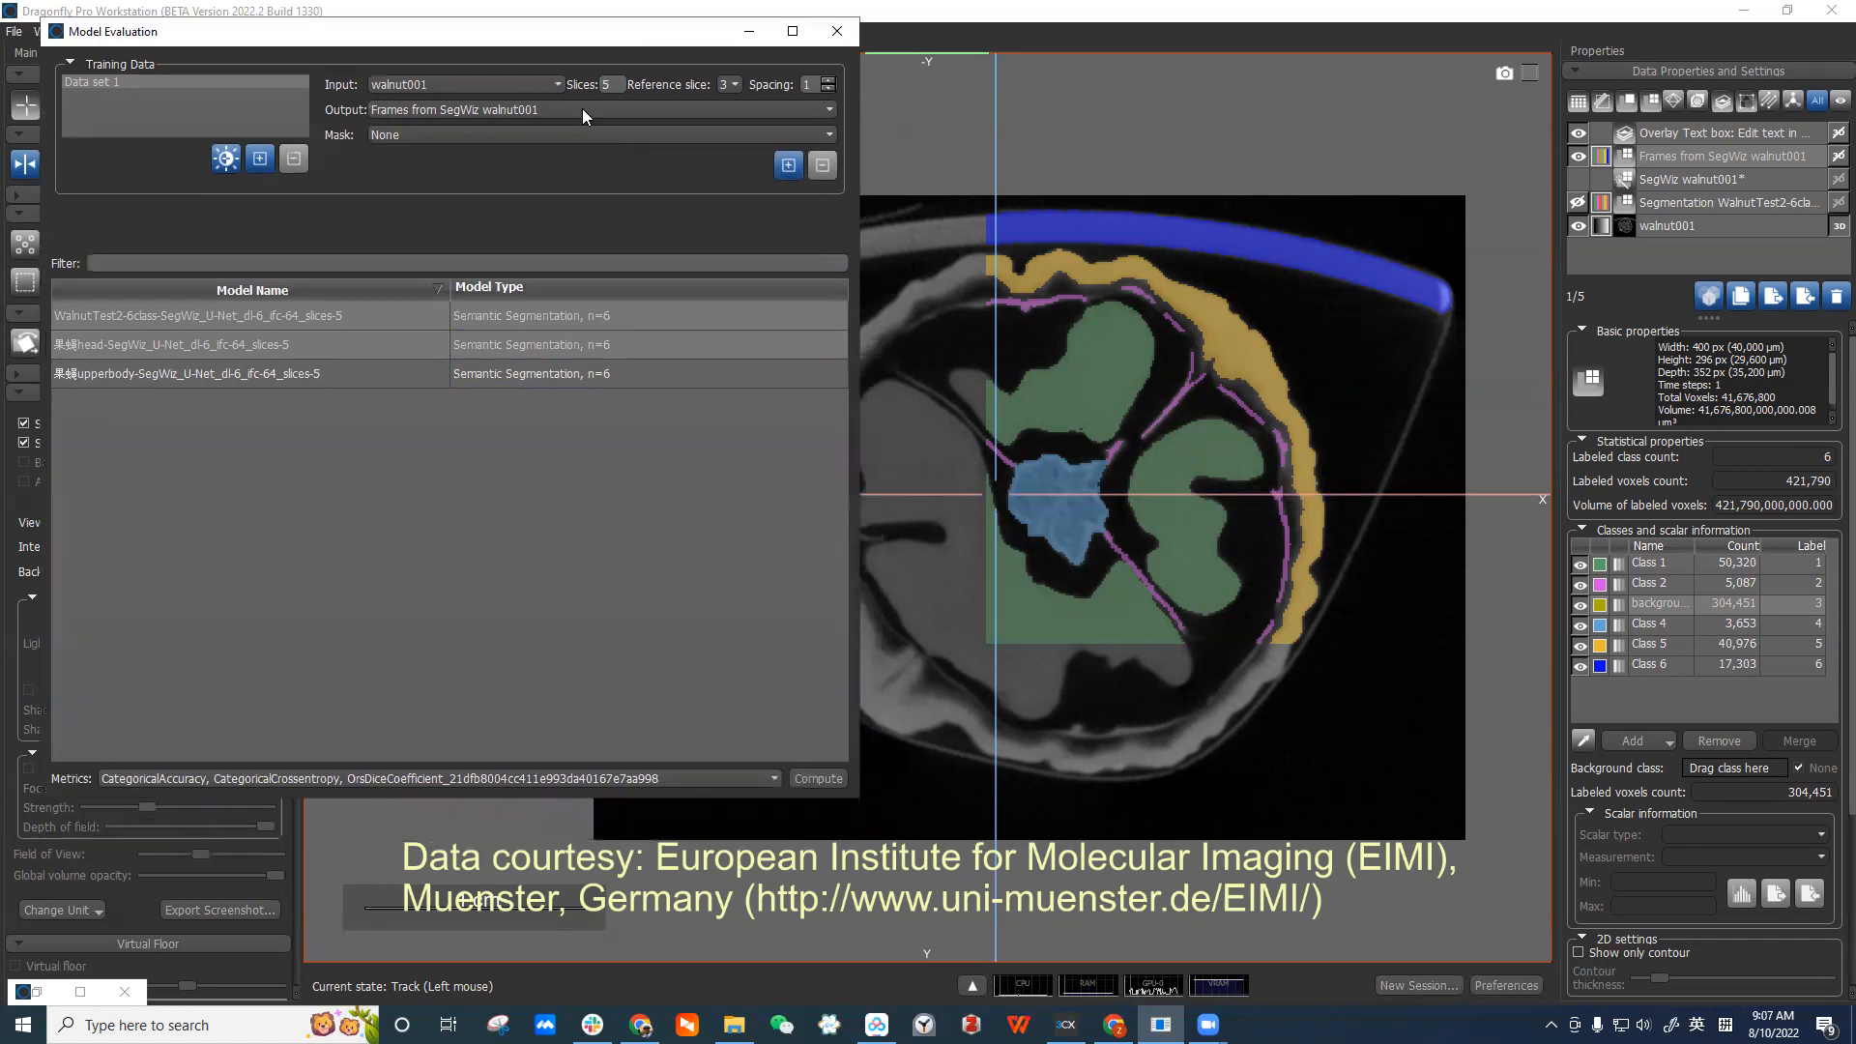
Evaluate the WalnutTest2-6class and head models with CategoricalAccuracy, CategoricalCrossentropy and OrsDiceCoefficient, cancelling the run during the head model's evaluation.
click(733, 781)
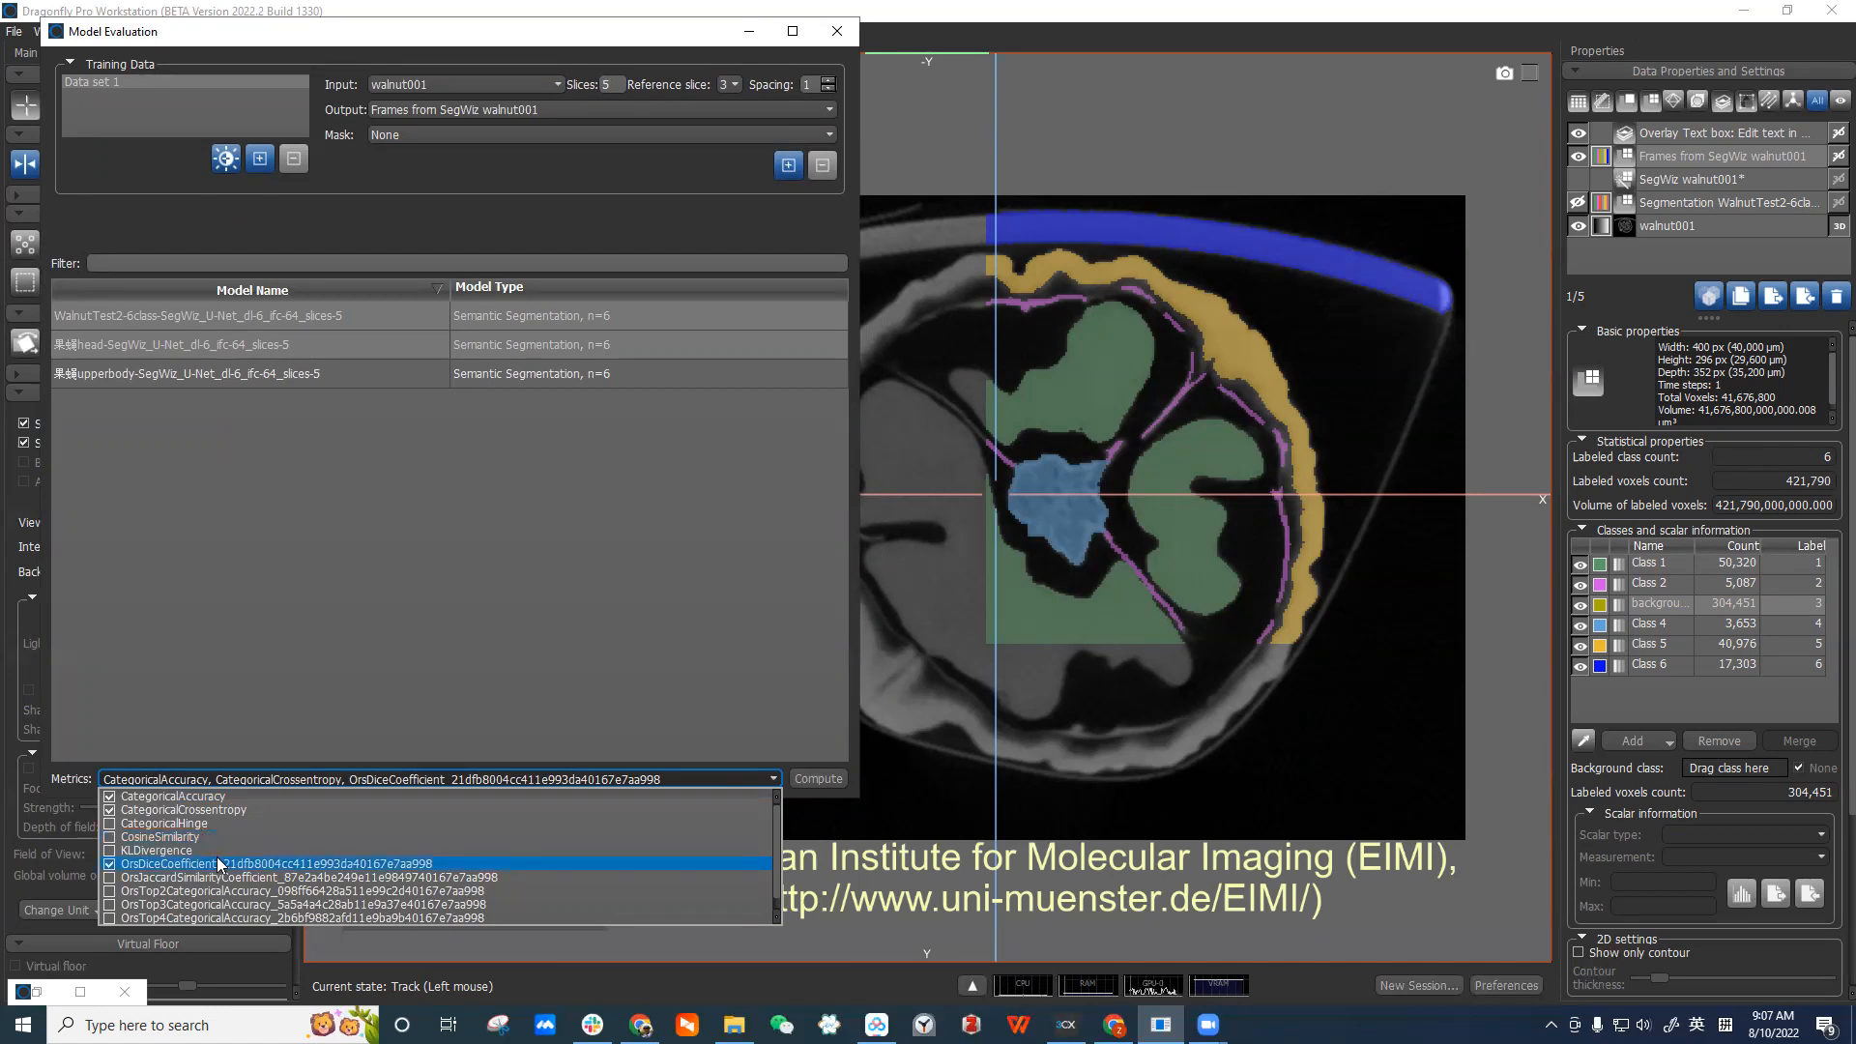
scroll(221, 863, down, 1)
scroll(221, 863, up, 1)
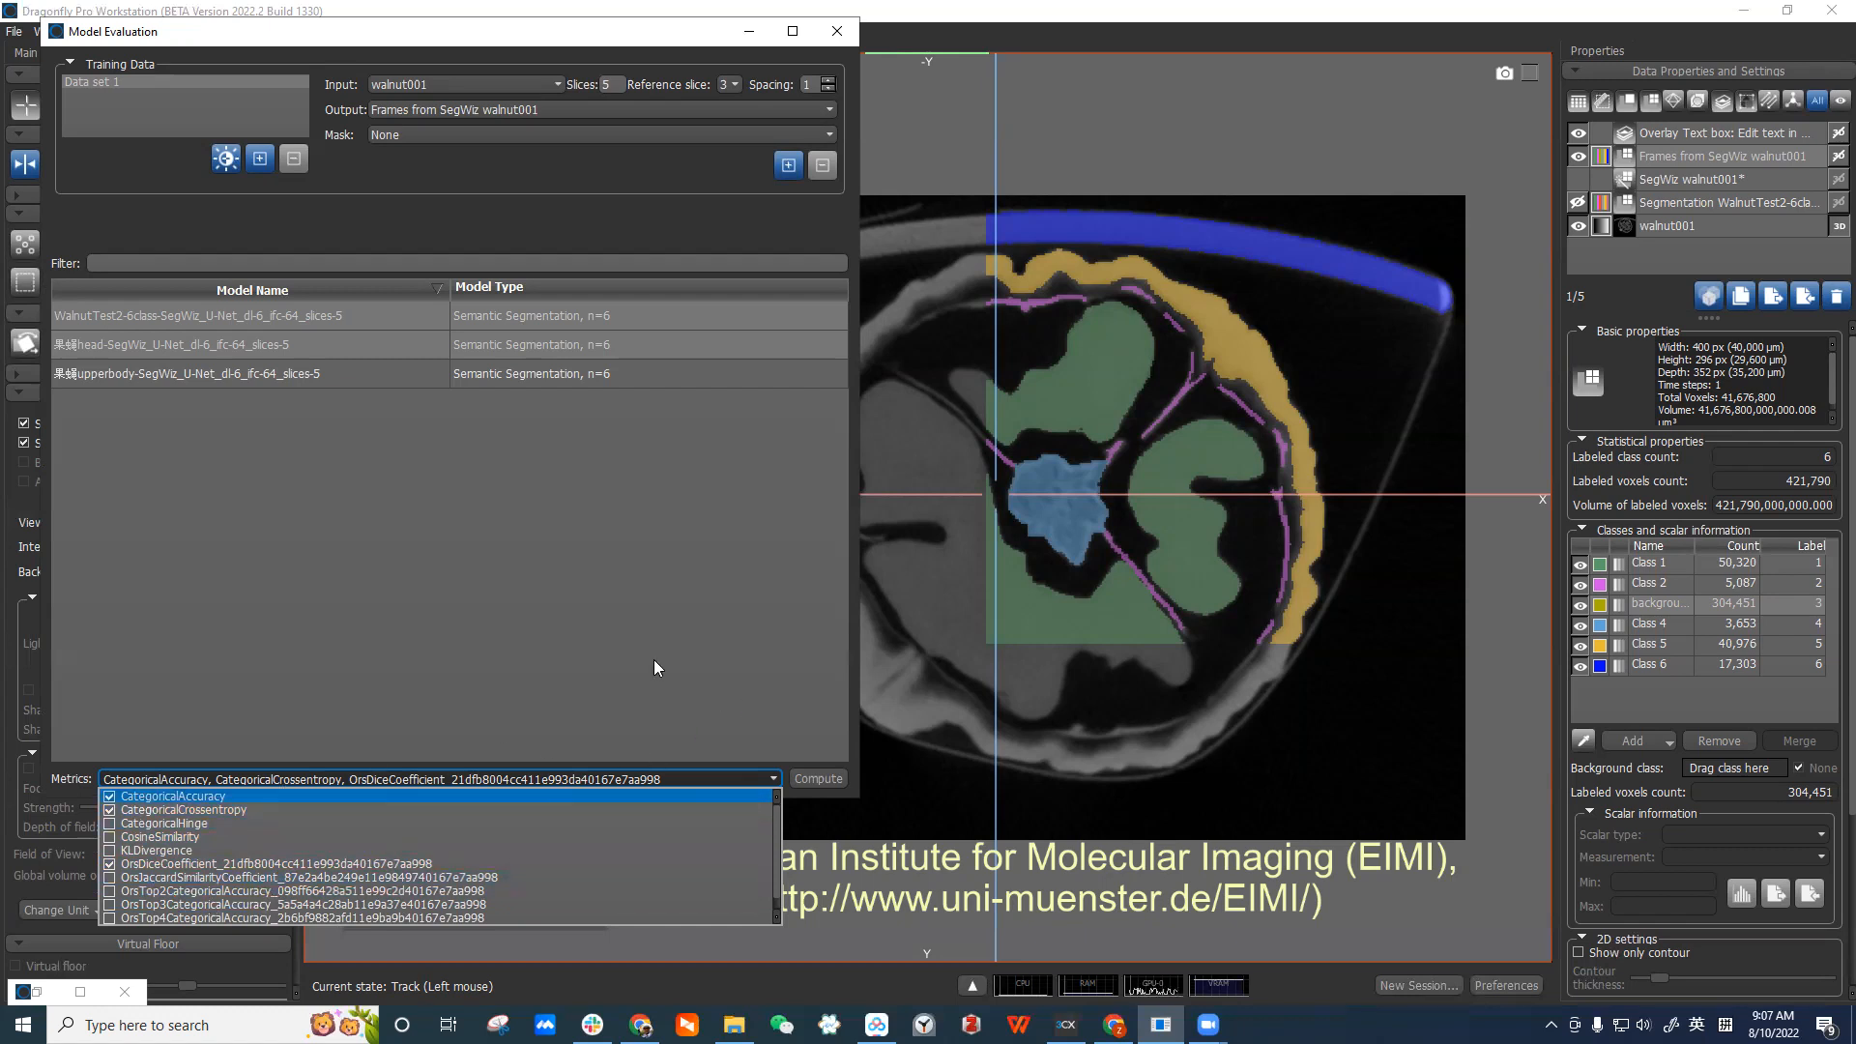
click(696, 667)
click(688, 327)
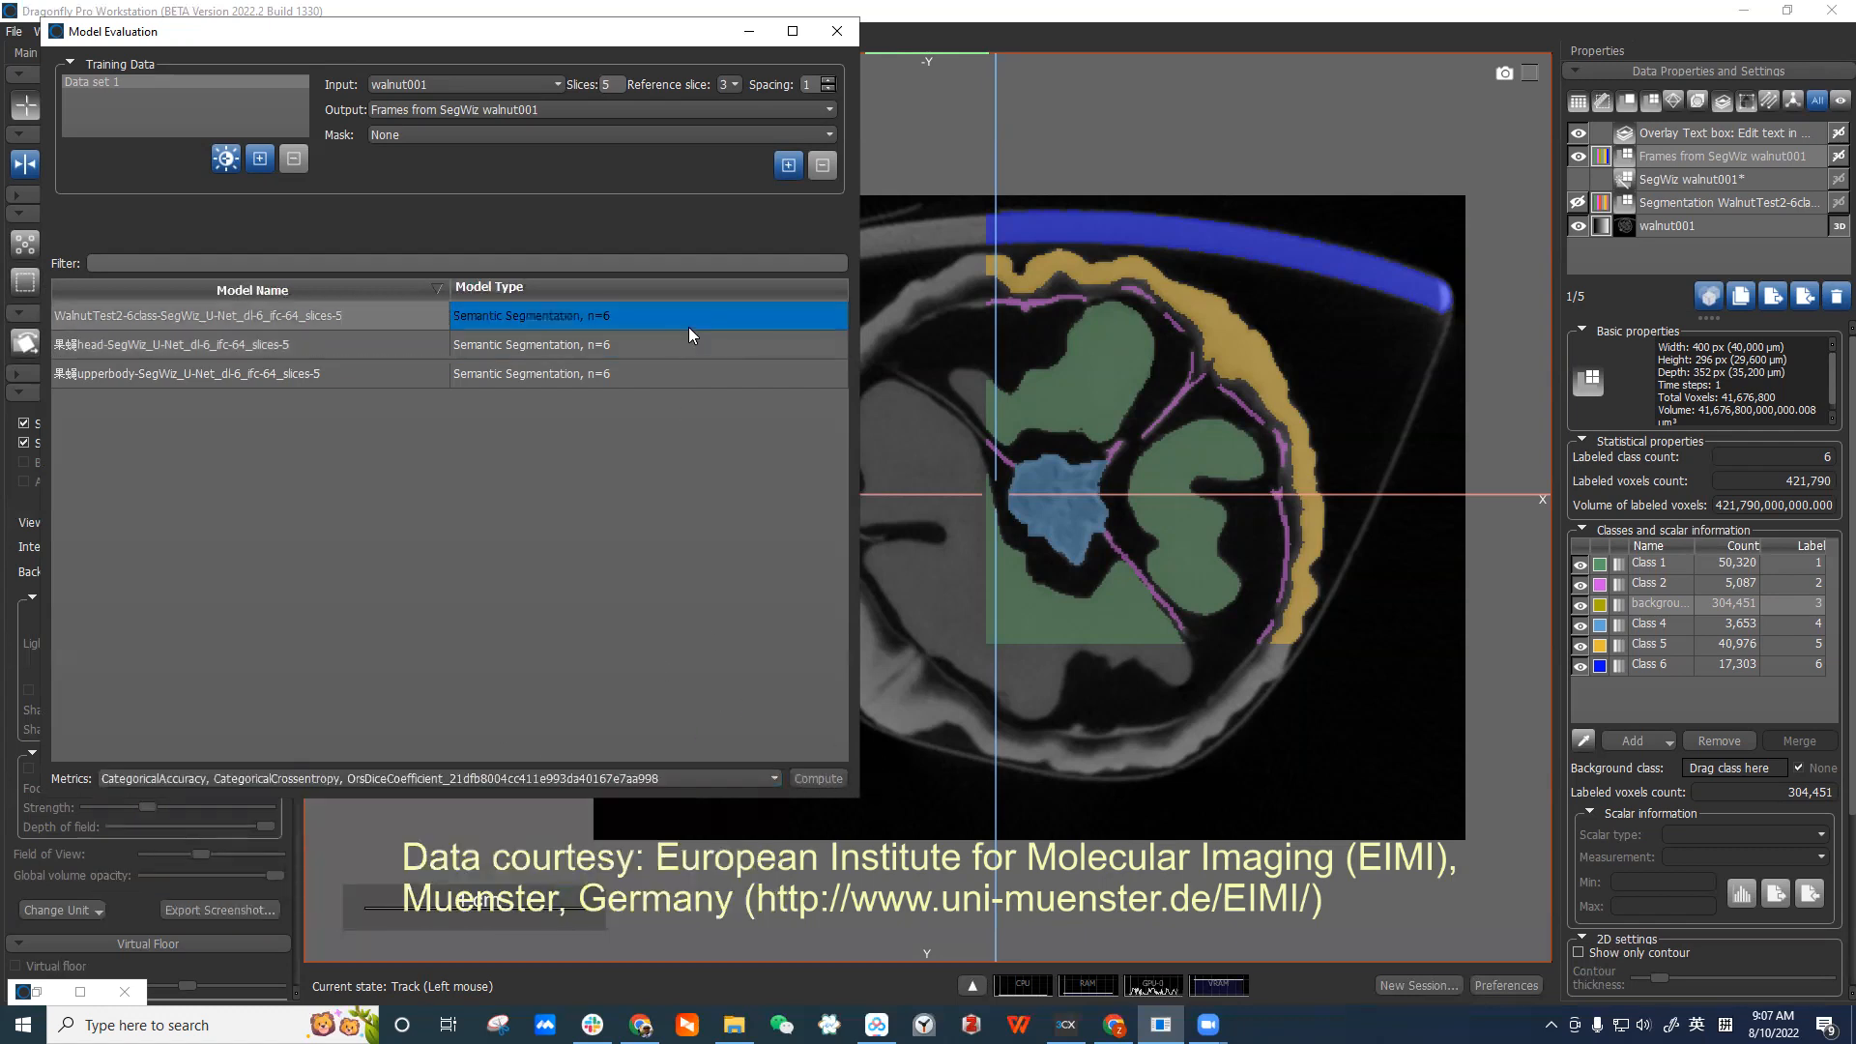
ctrl+click(710, 352)
click(819, 779)
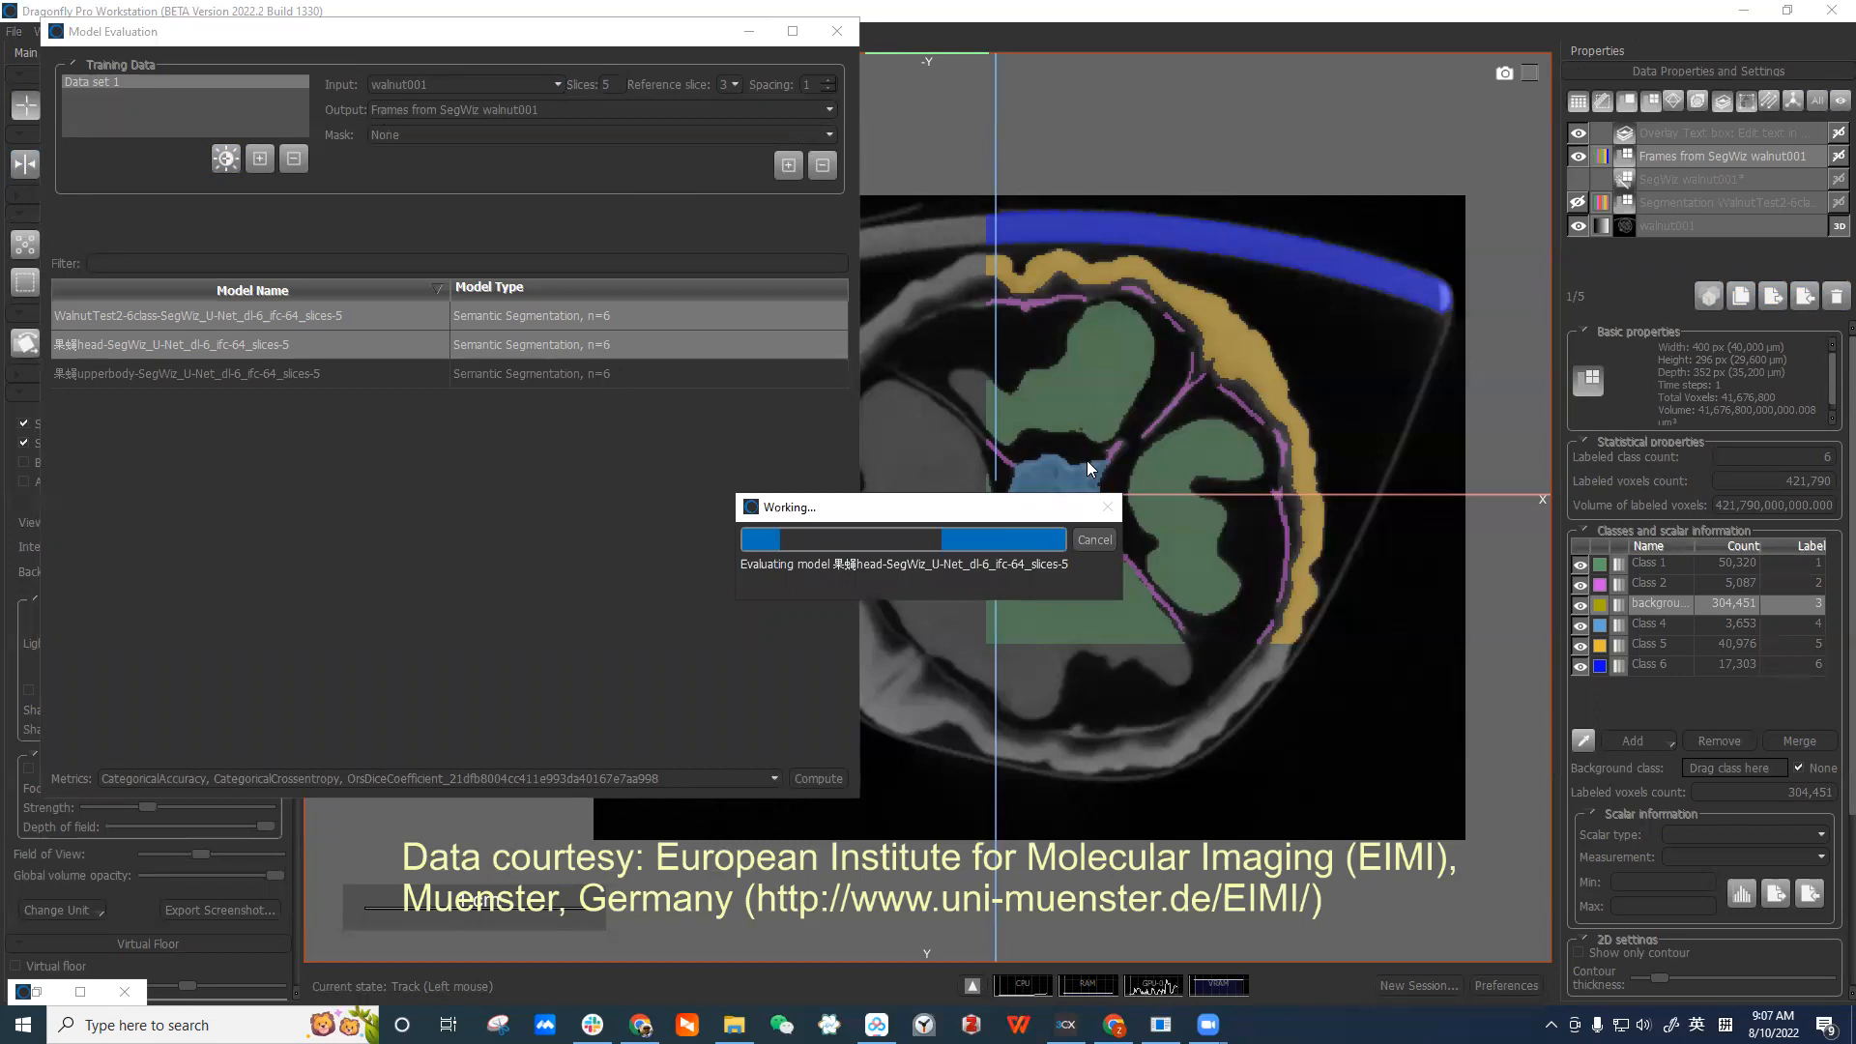
click(1098, 541)
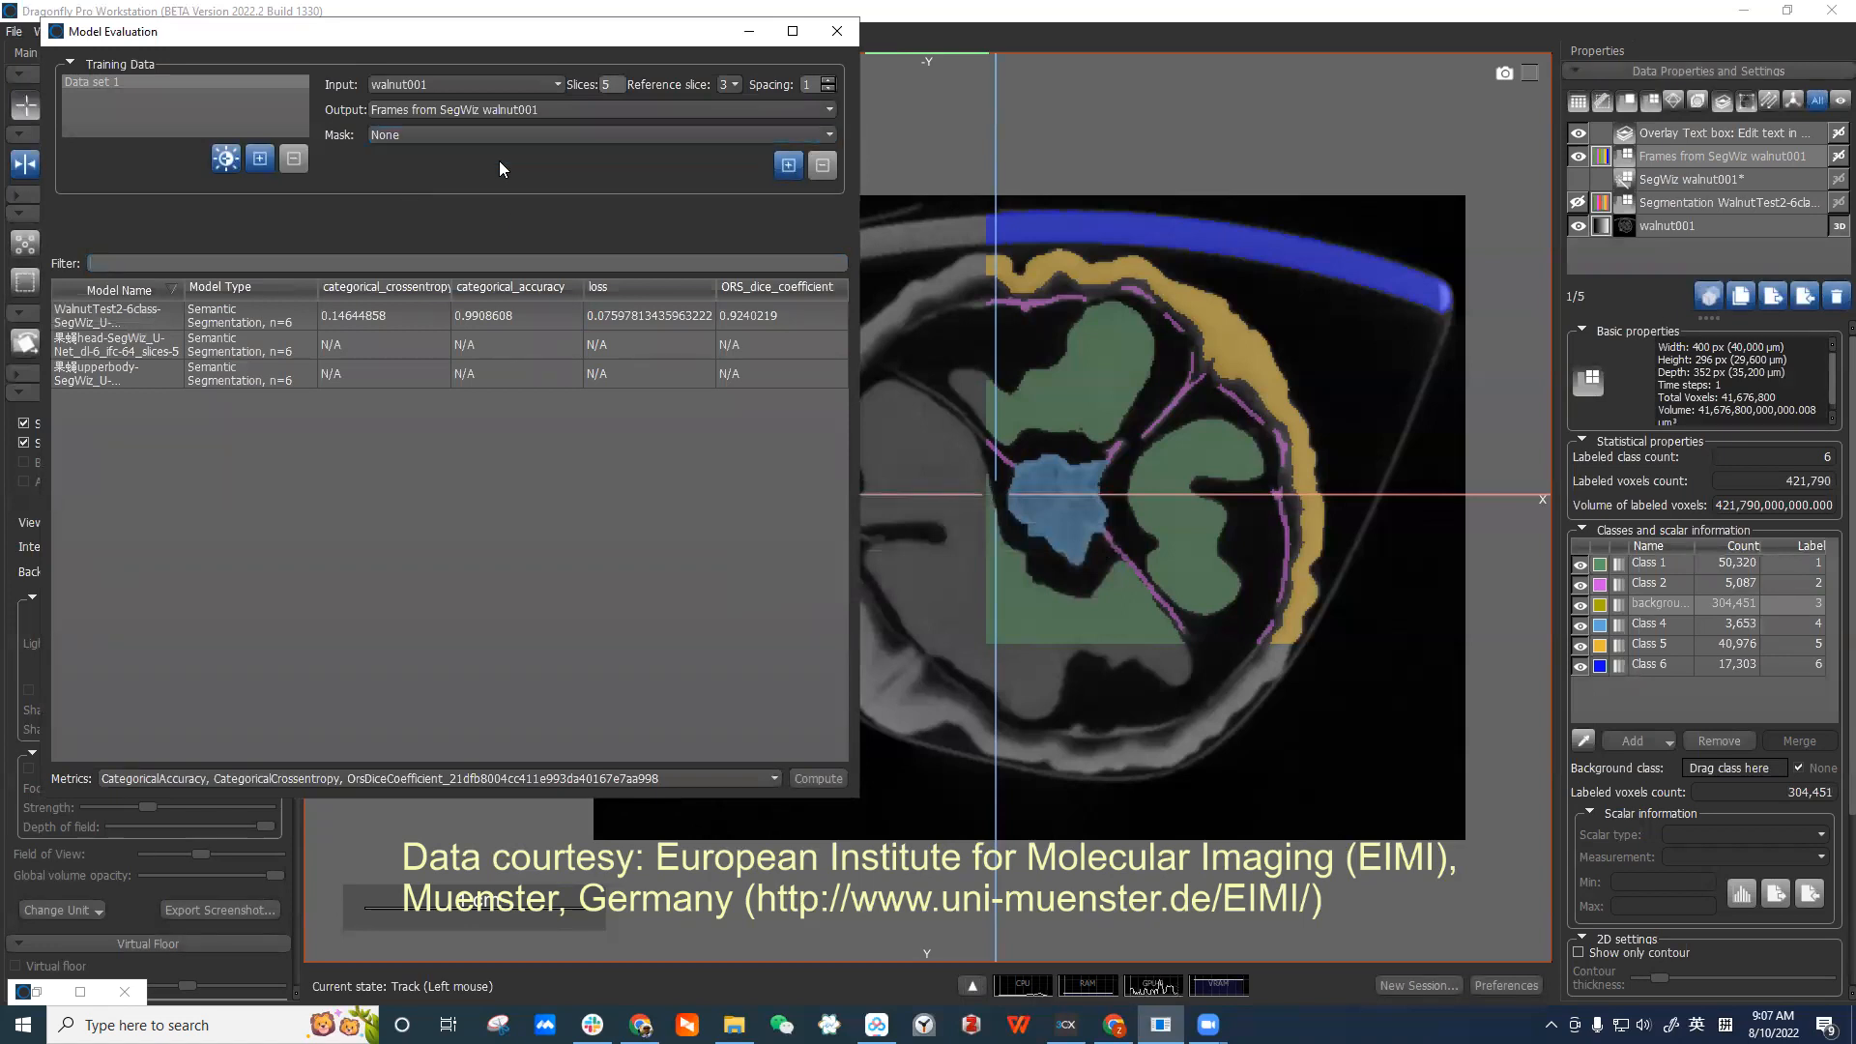
Create a new ROI from the Frames from SegWiz walnut001 labels and hide the original multi-class labels.
scroll(1195, 495, down, 1)
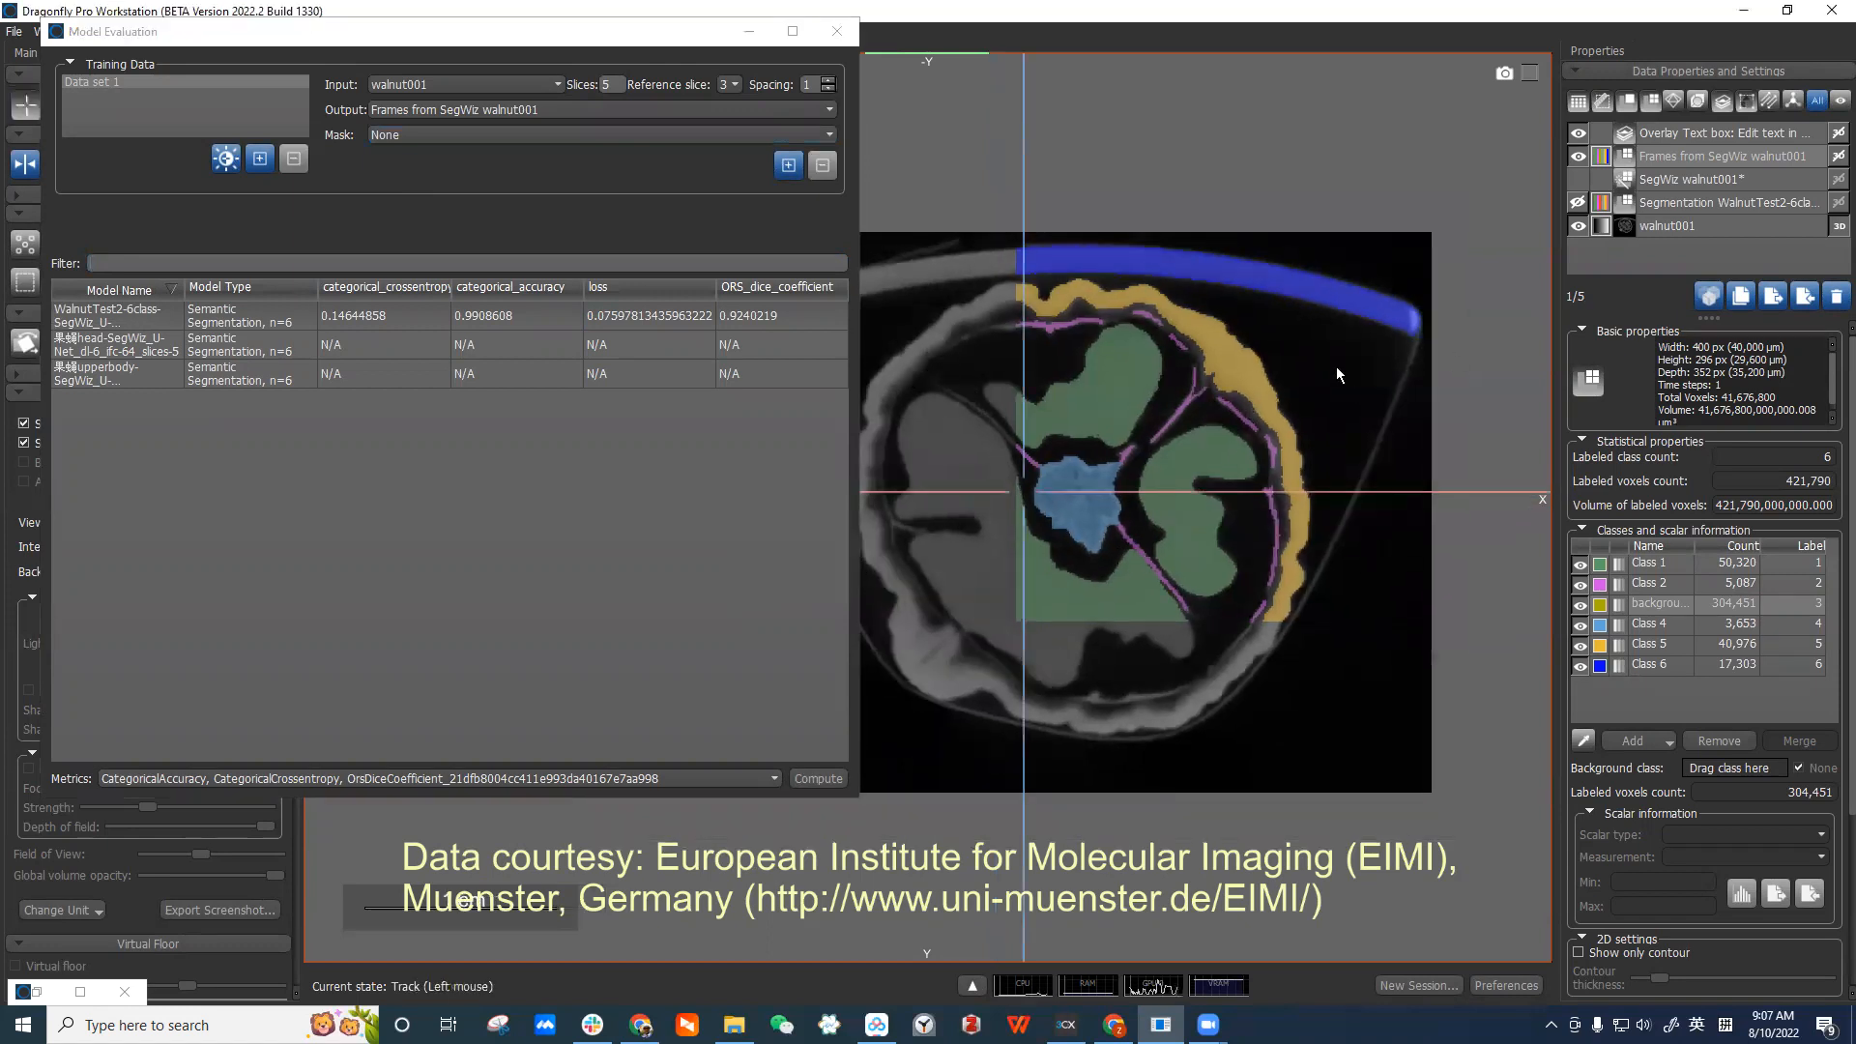
middle_drag(1146, 415, 1237, 432)
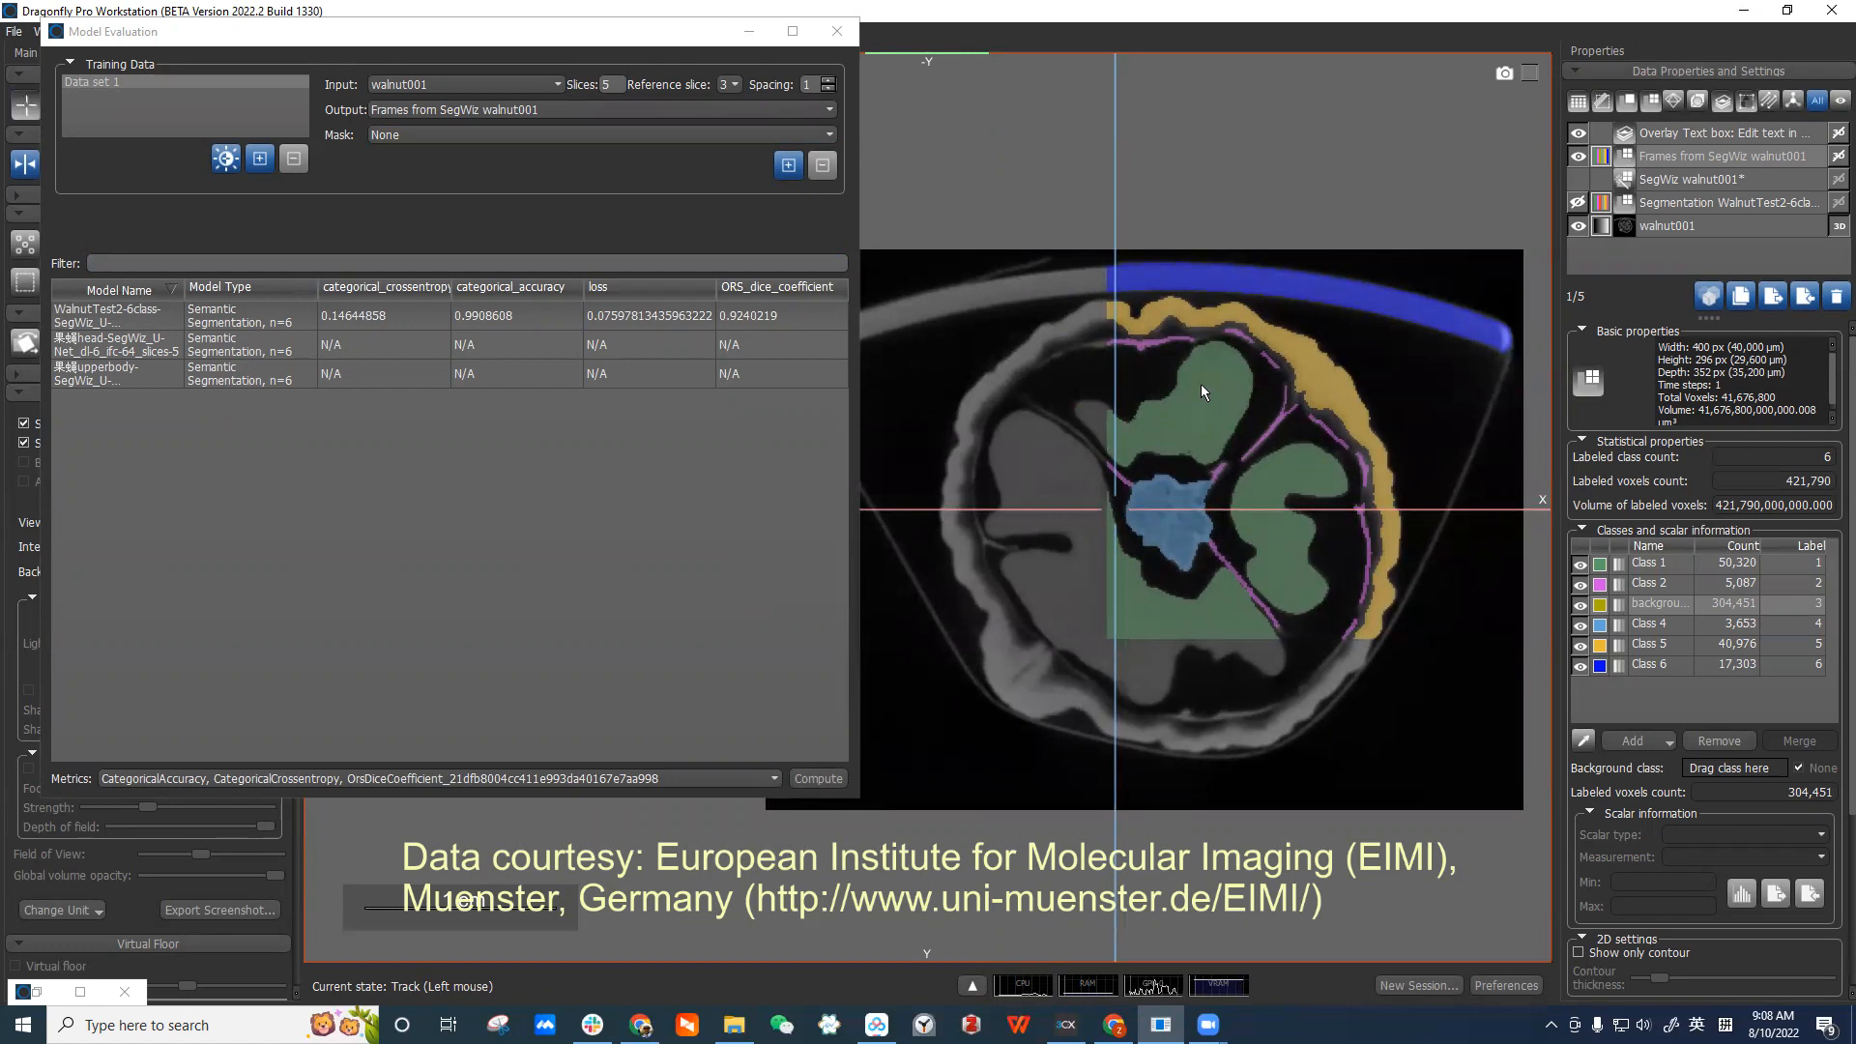
scroll(1208, 385, down, 1)
scroll(1261, 414, down, 1)
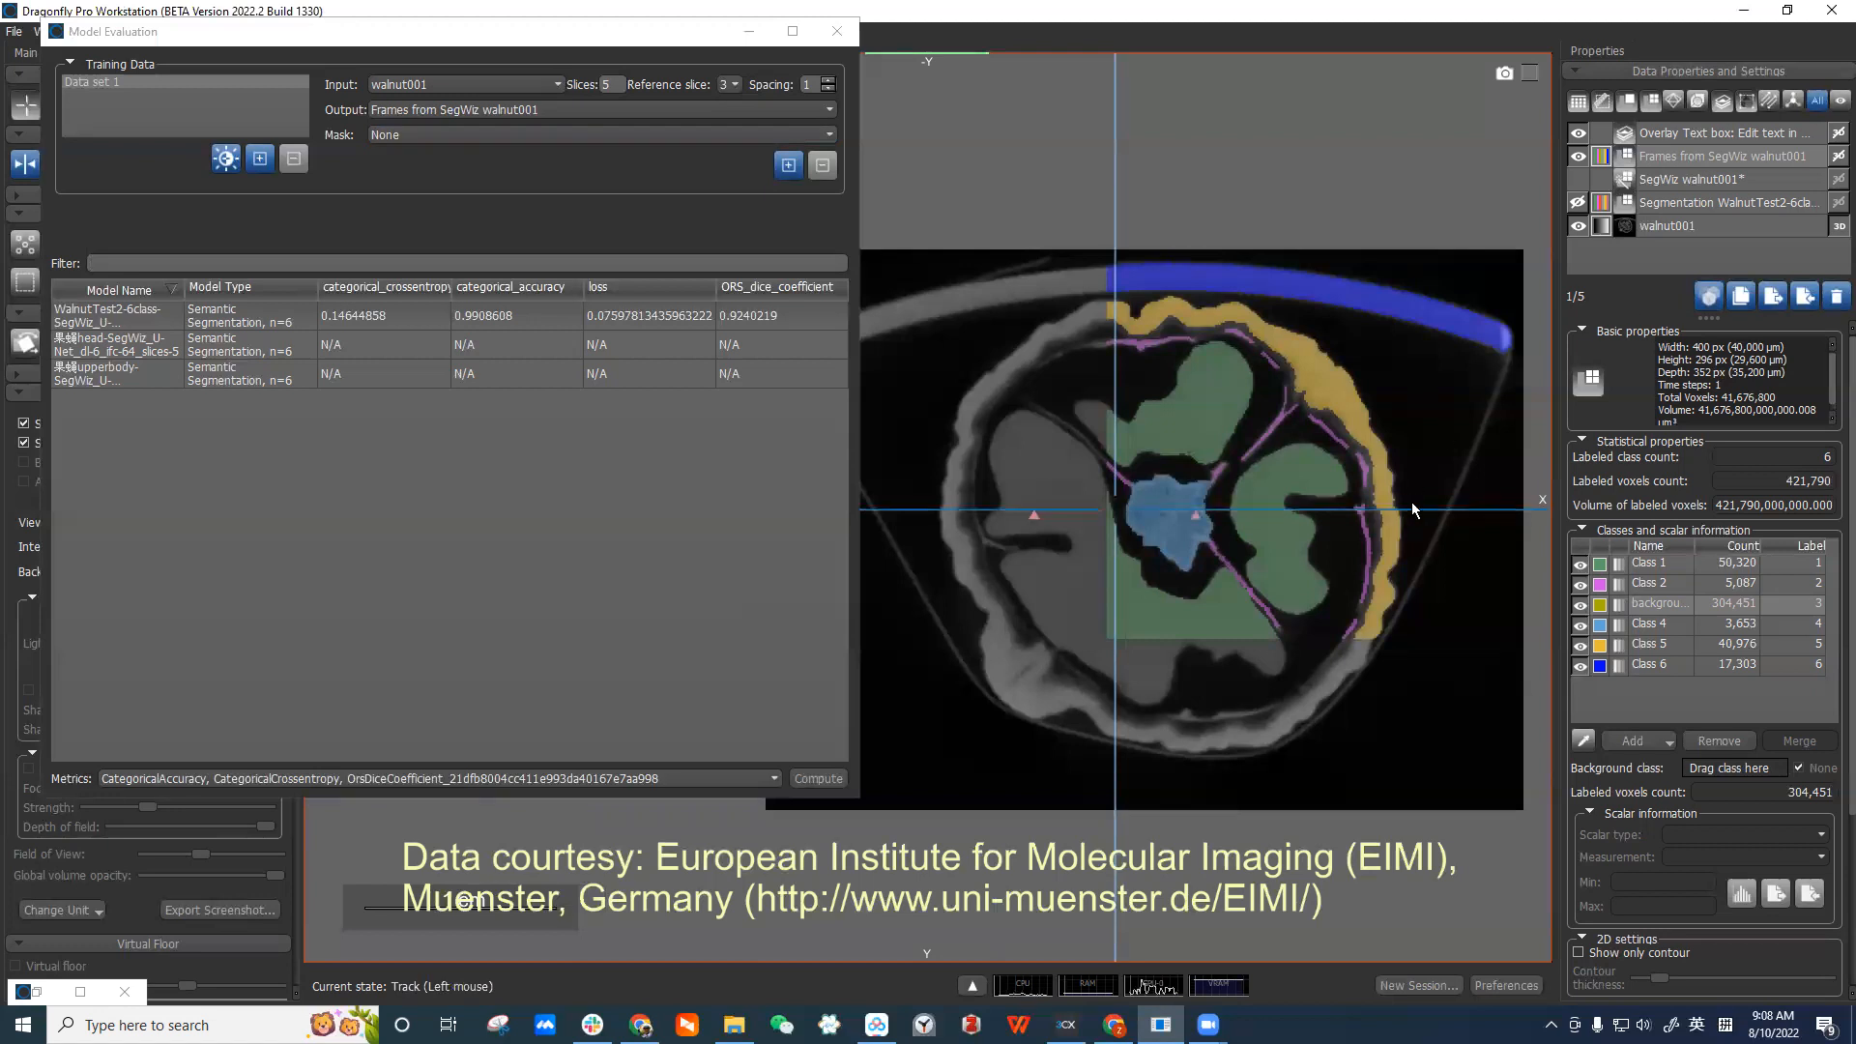
click(1676, 156)
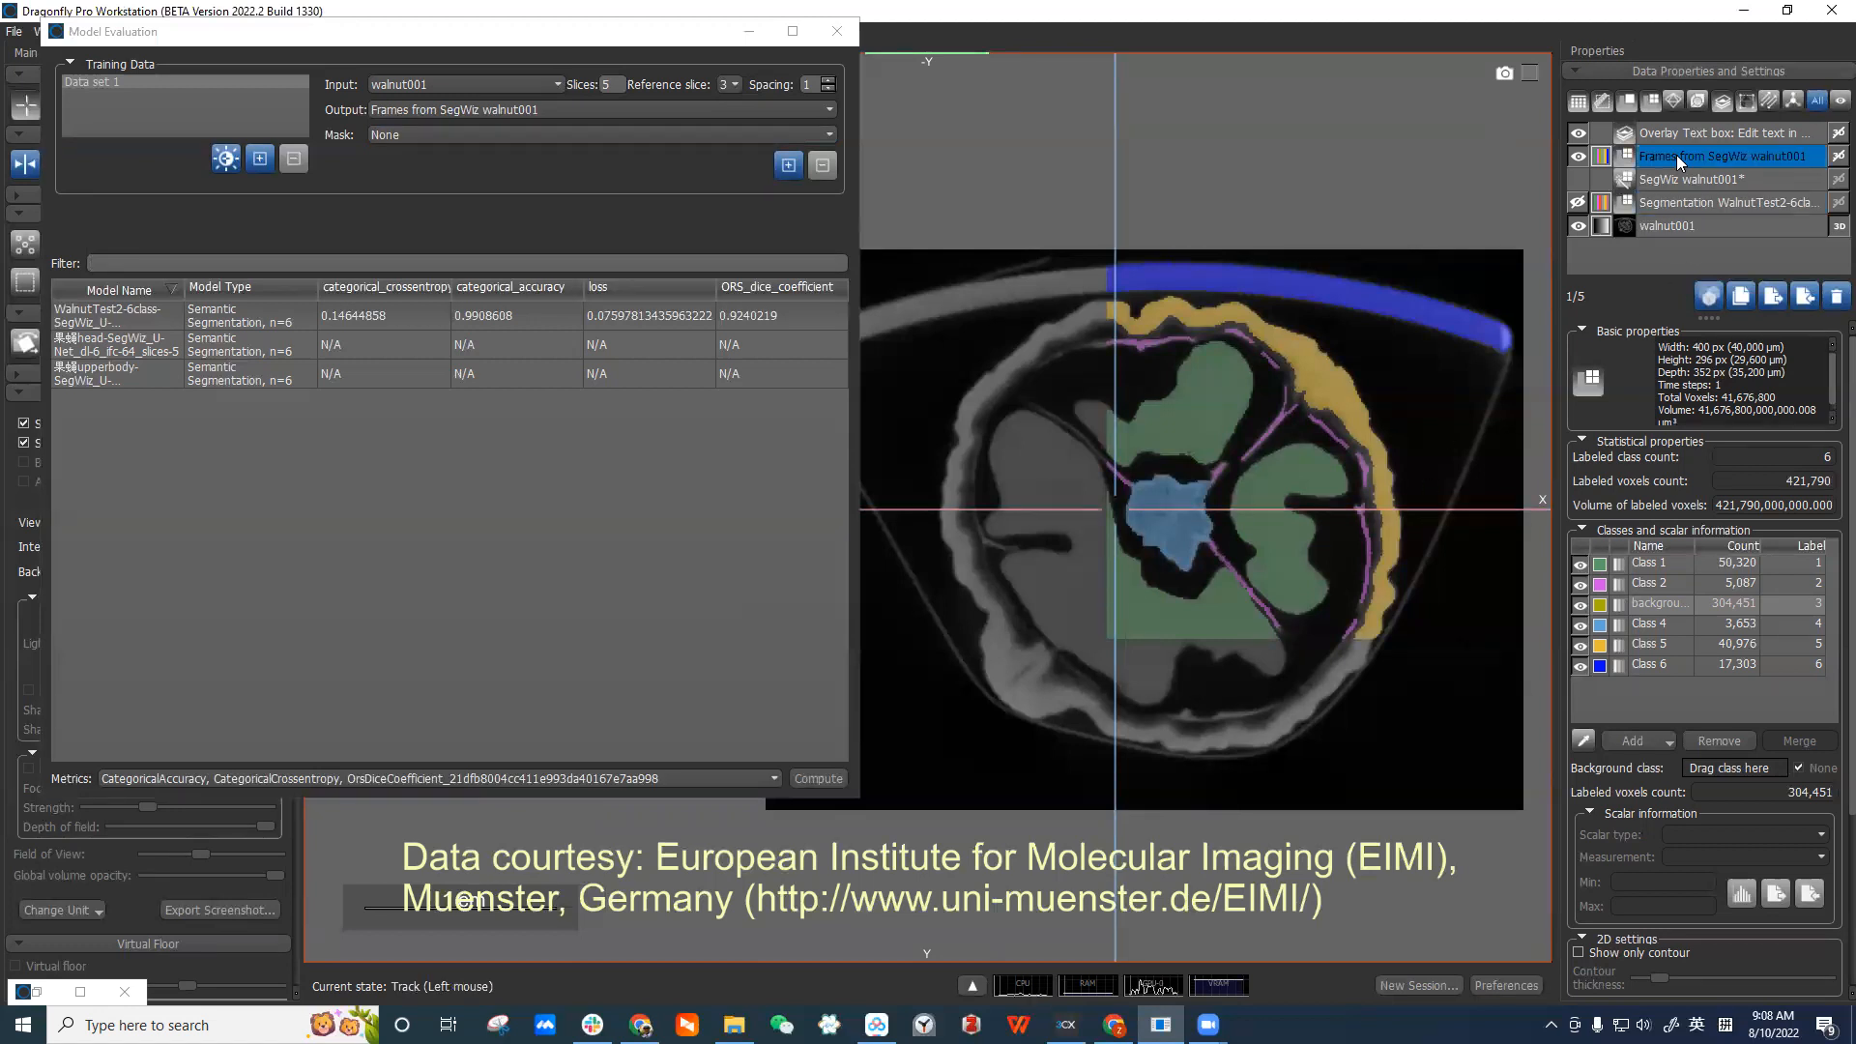
right_click(1678, 154)
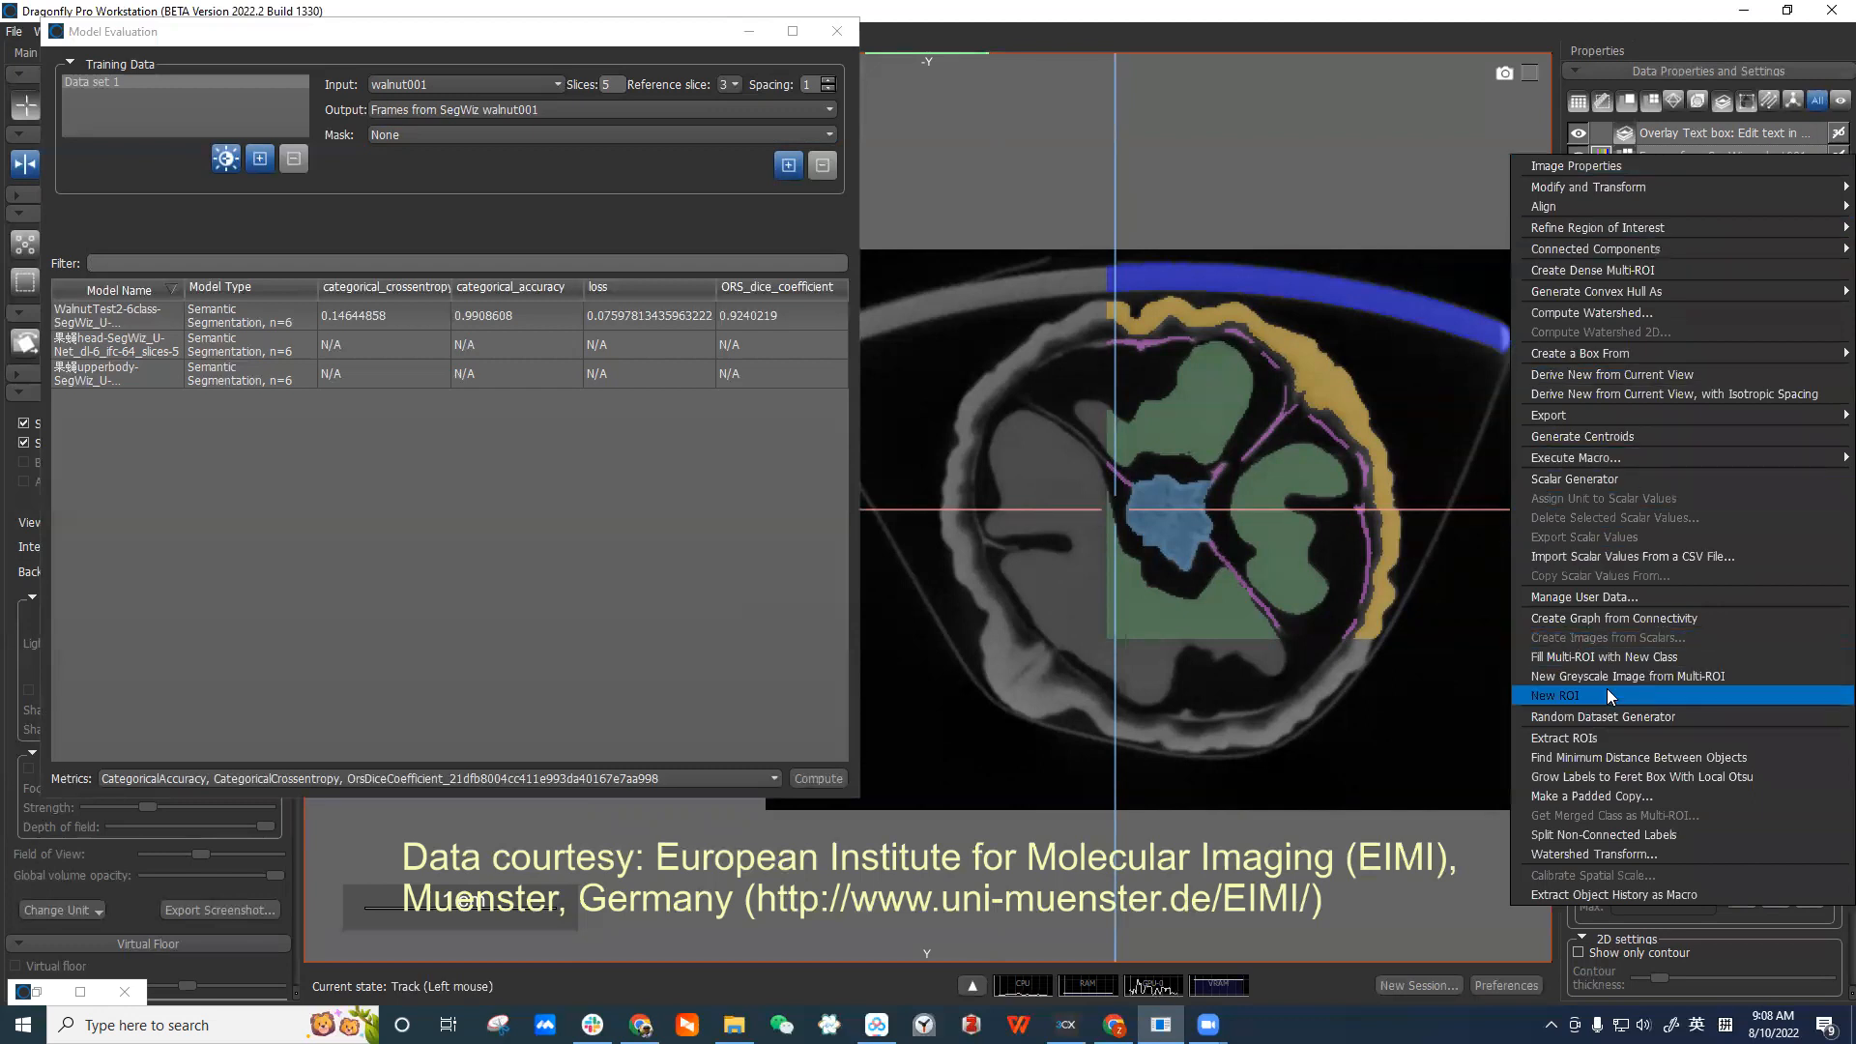
click(1612, 696)
click(1578, 179)
click(1707, 181)
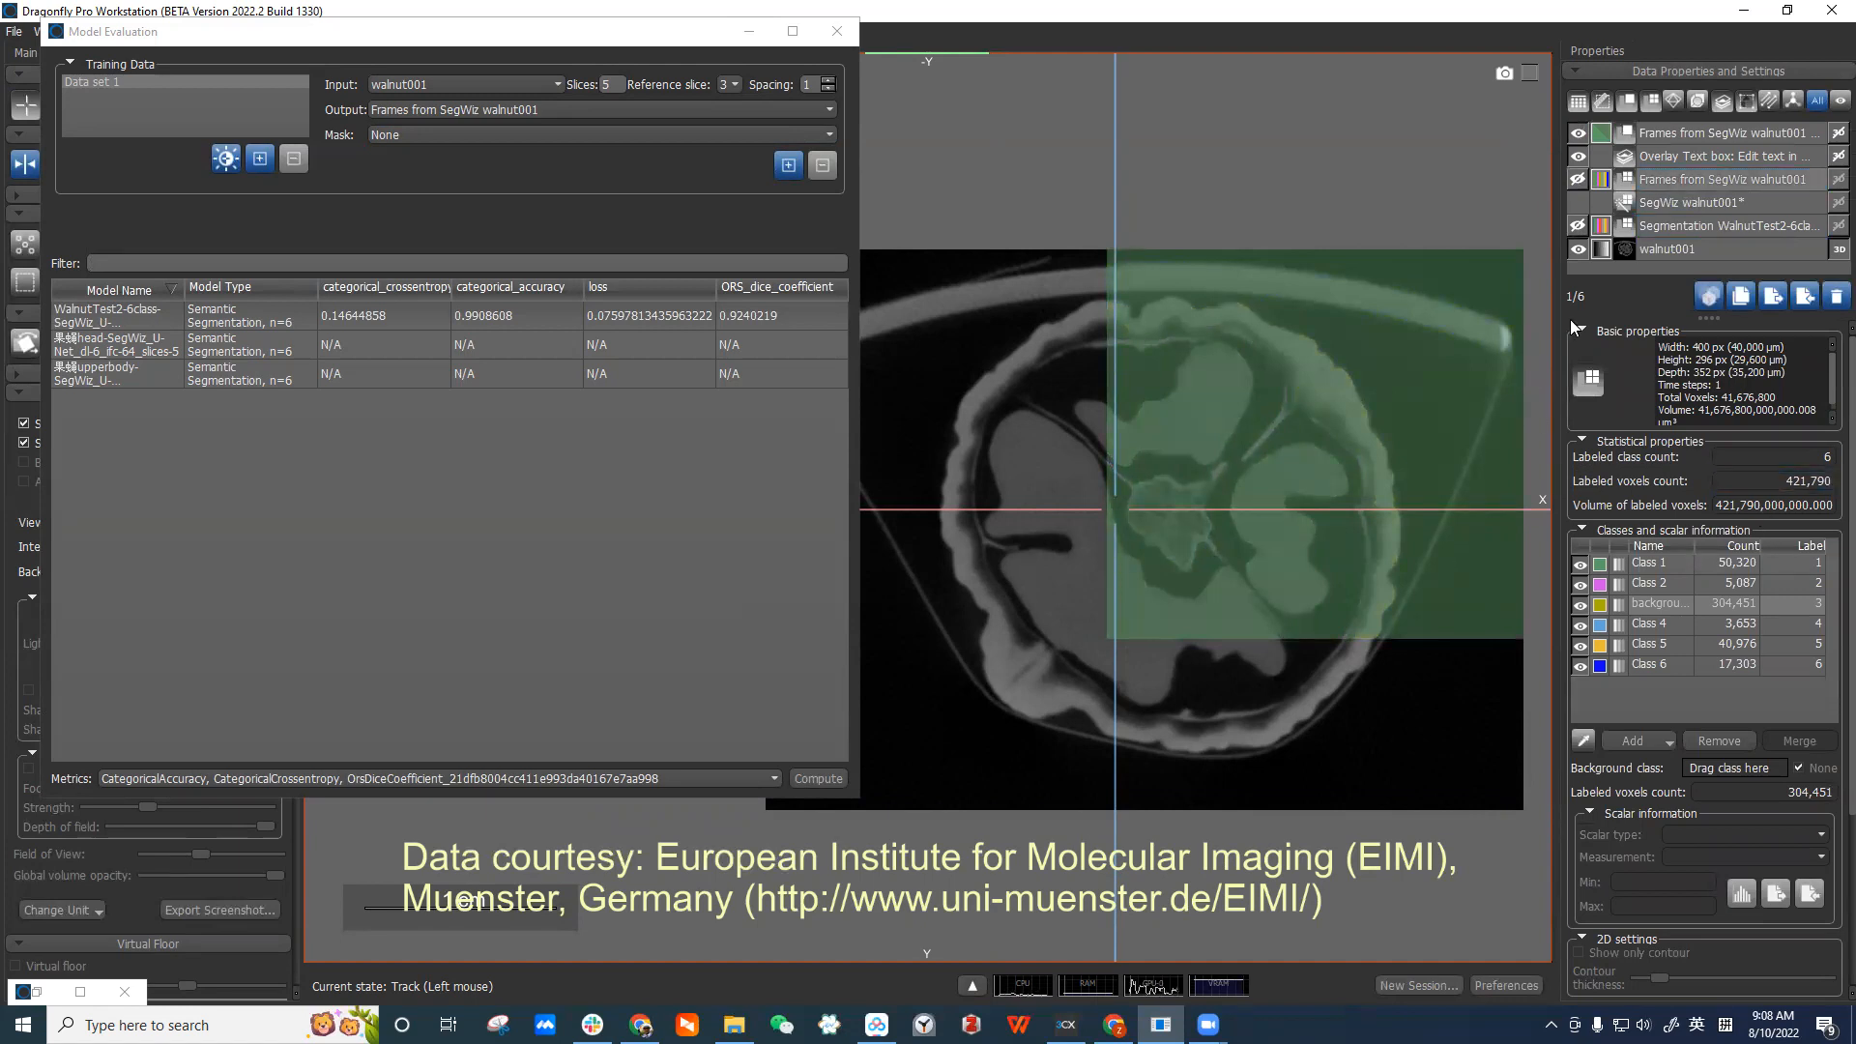
right_click(1698, 178)
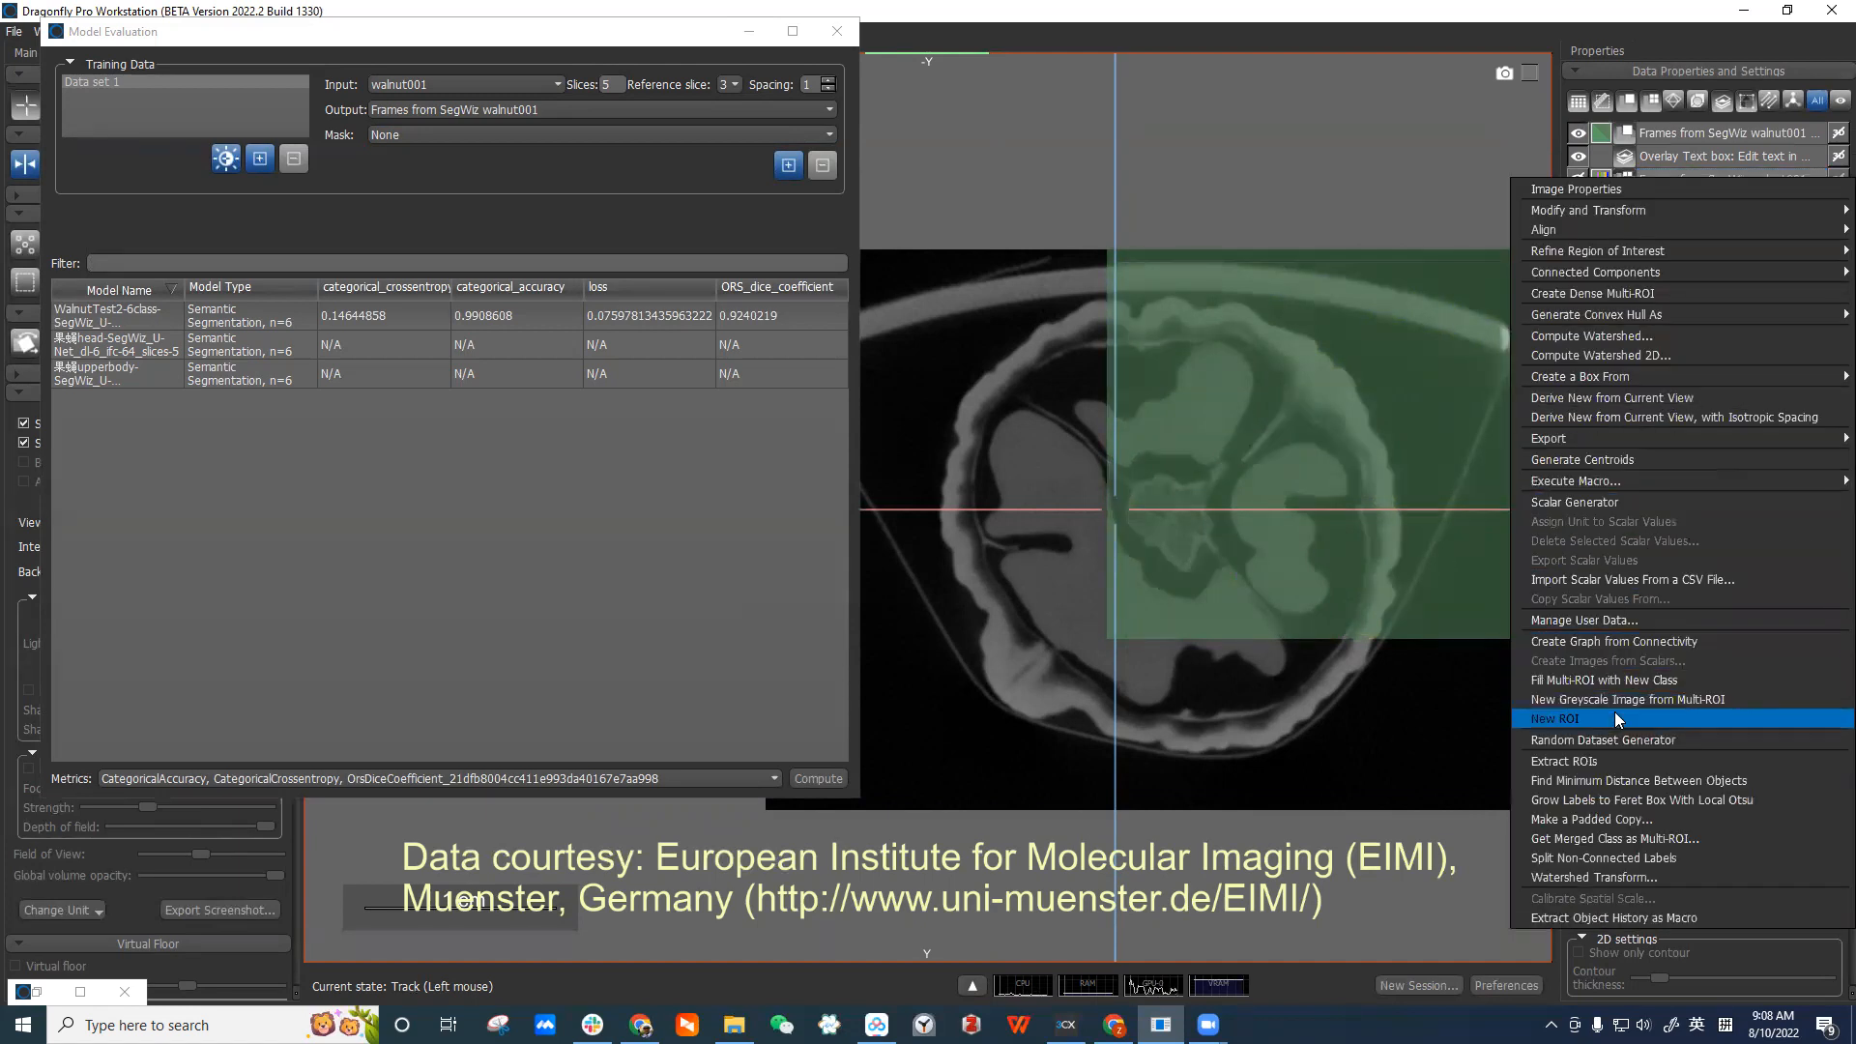
Examine the new ROI over the walnut001 slices to check its coverage of the labelled frames, moving the Model Evaluation window aside.
click(1427, 422)
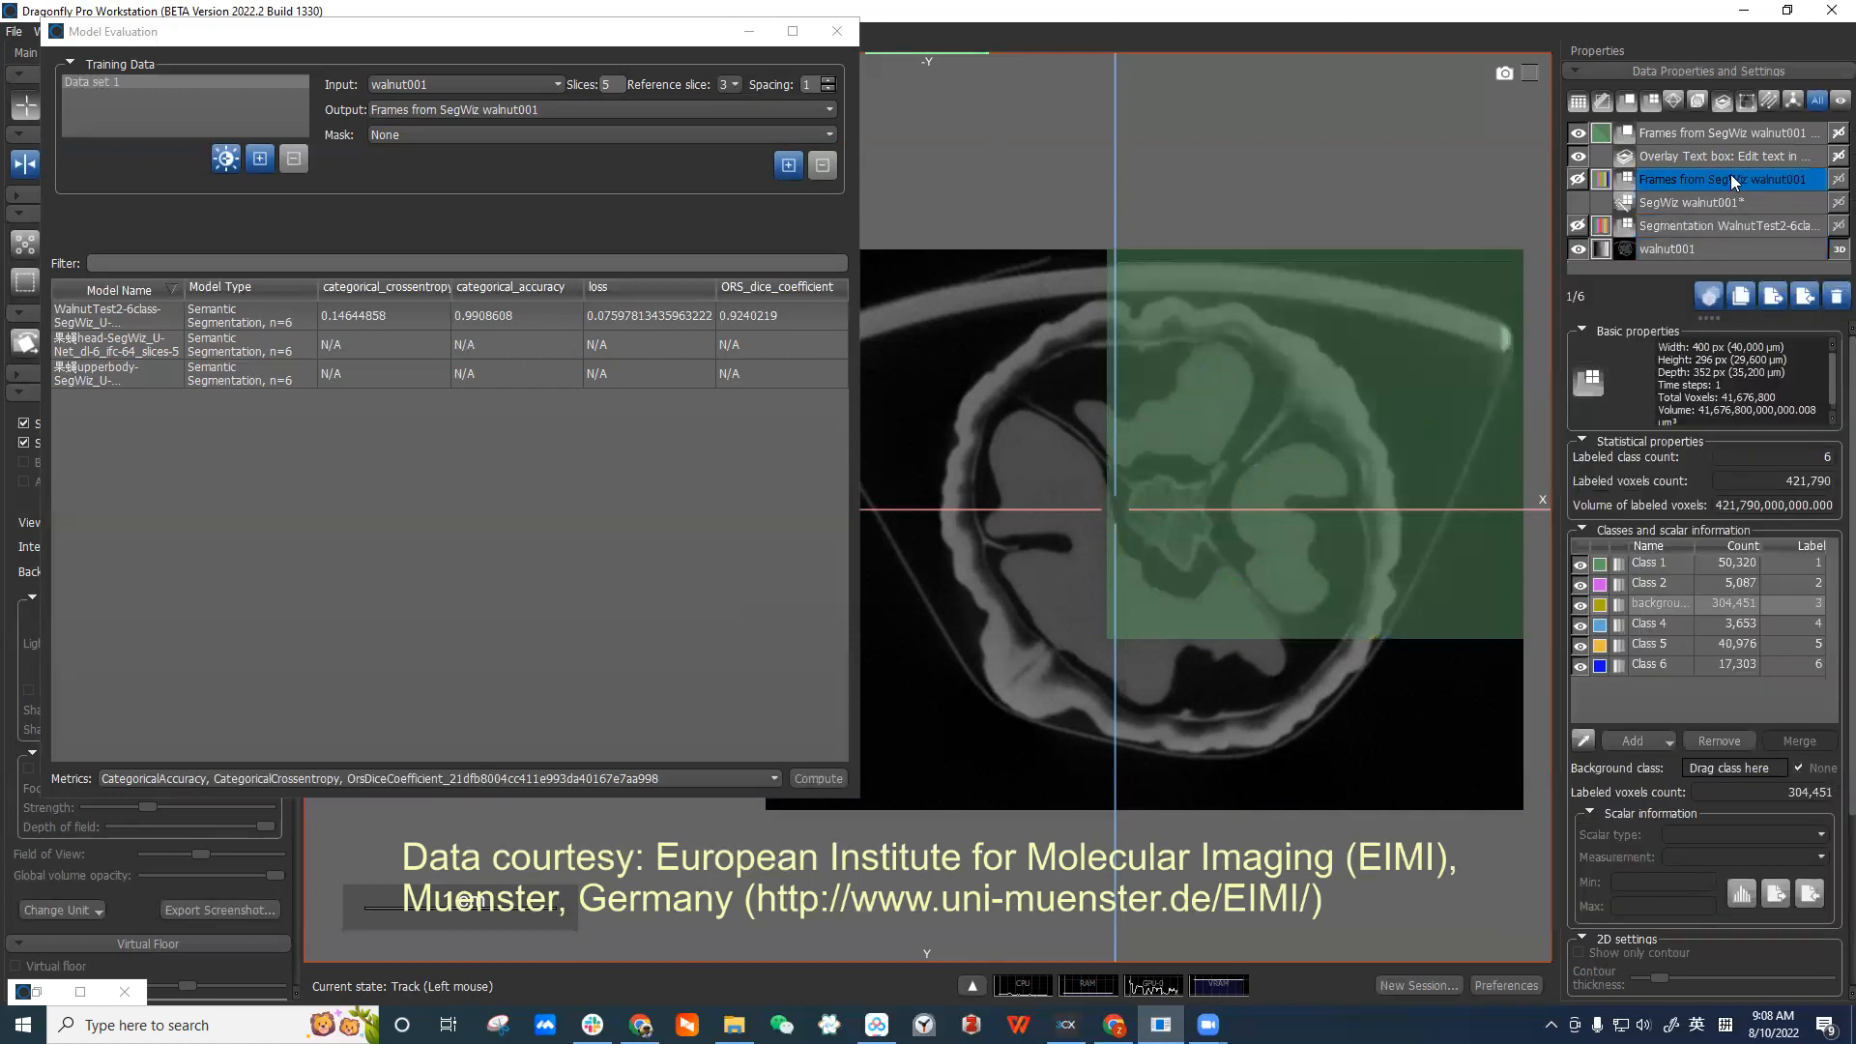
click(1814, 458)
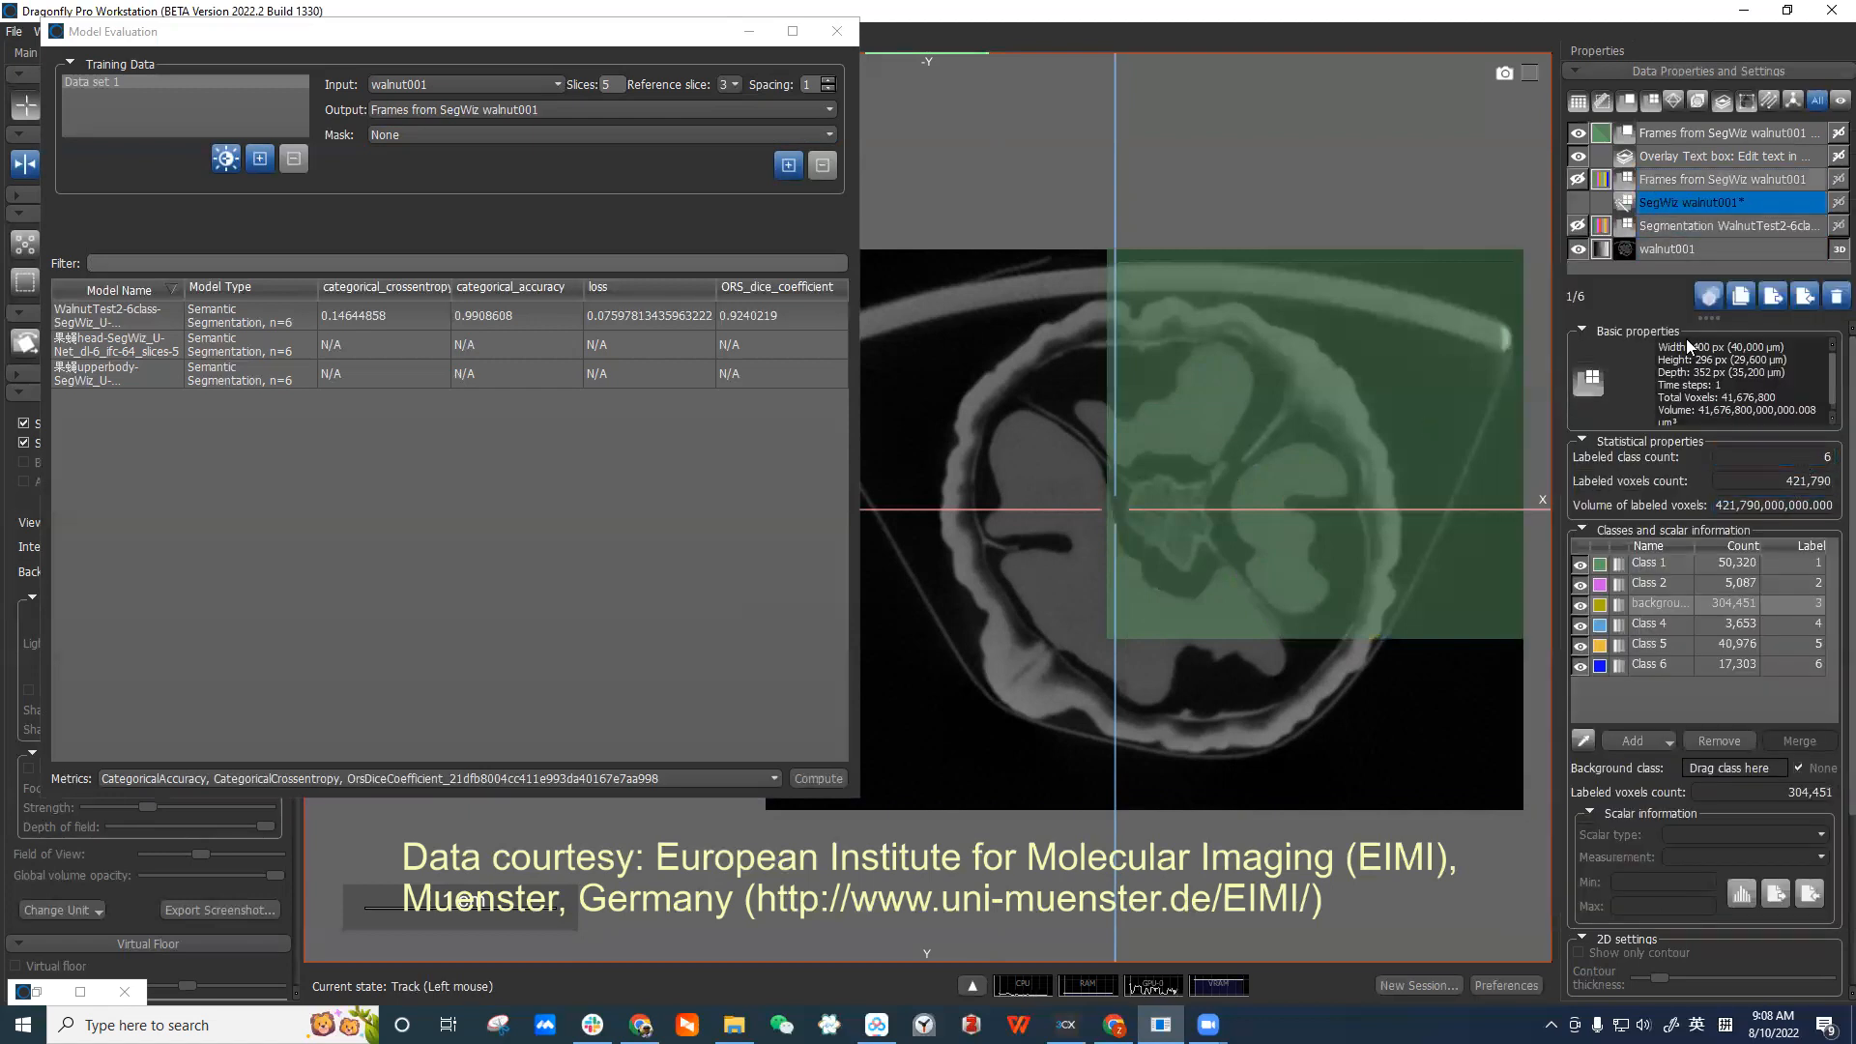
click(1578, 180)
click(1577, 180)
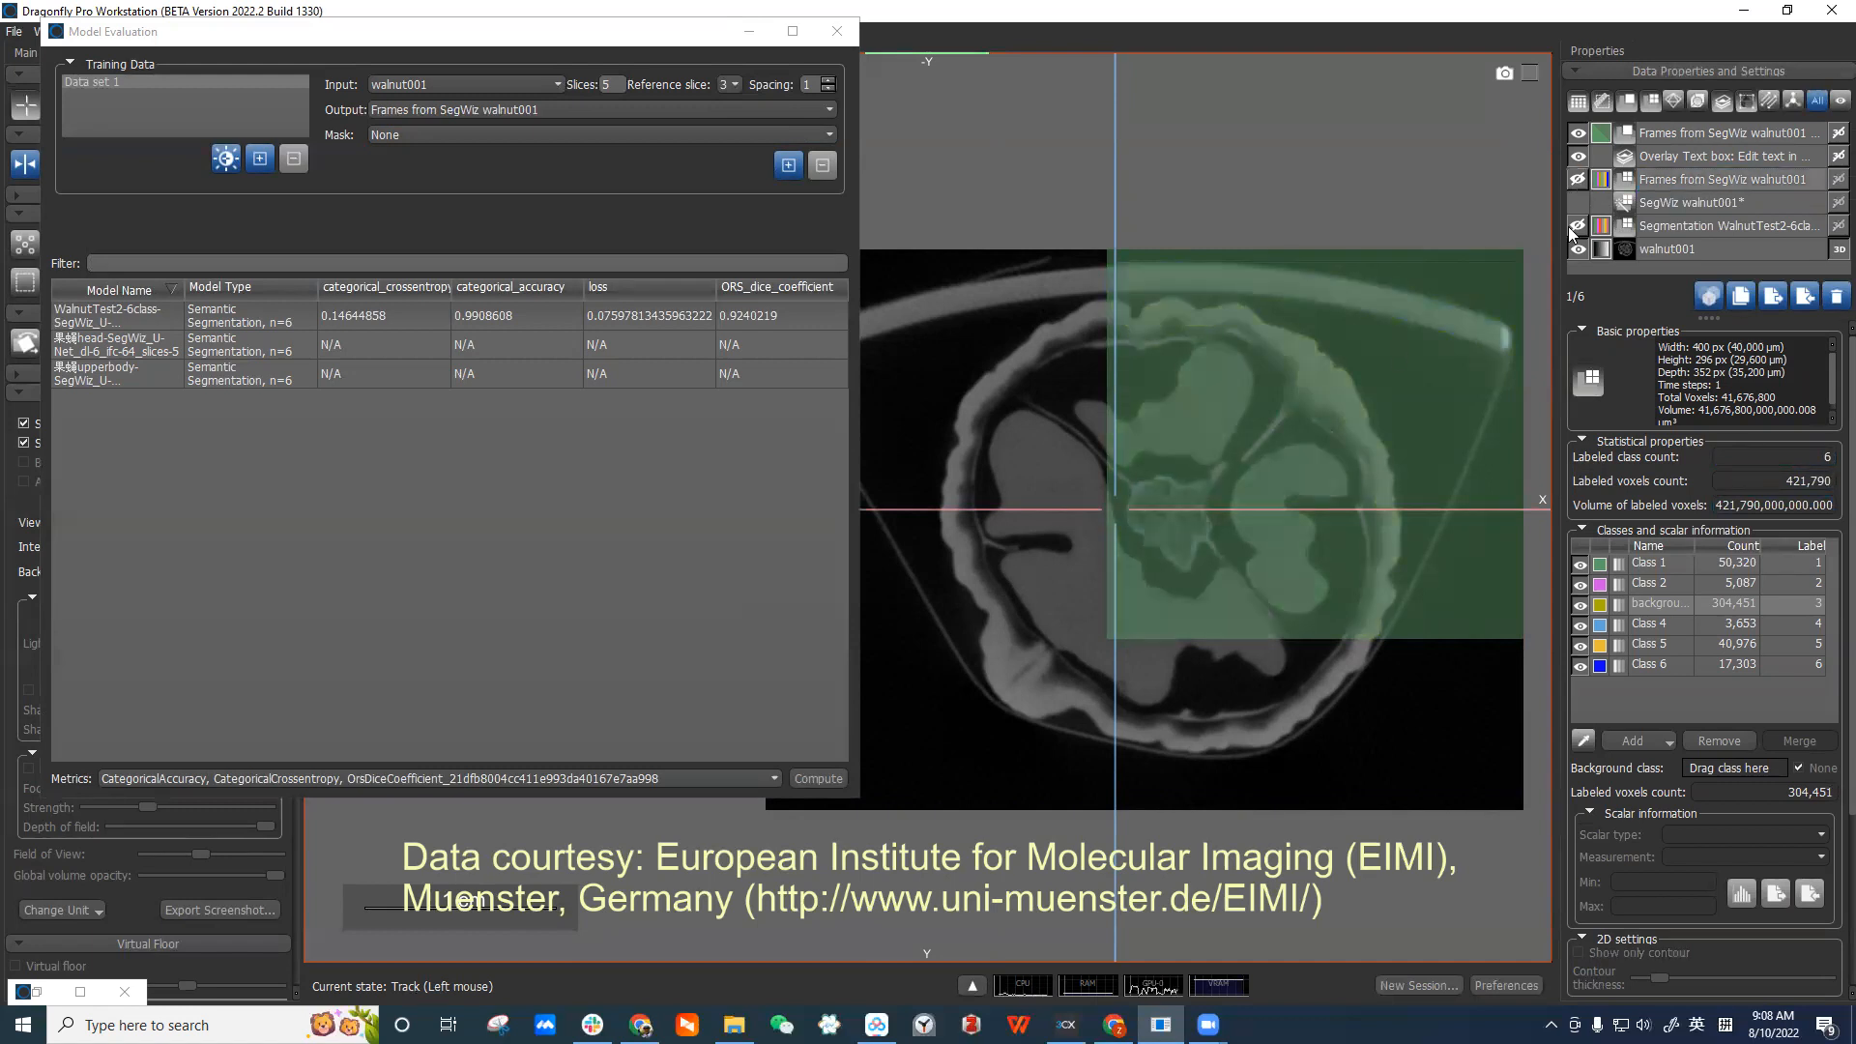
click(1709, 132)
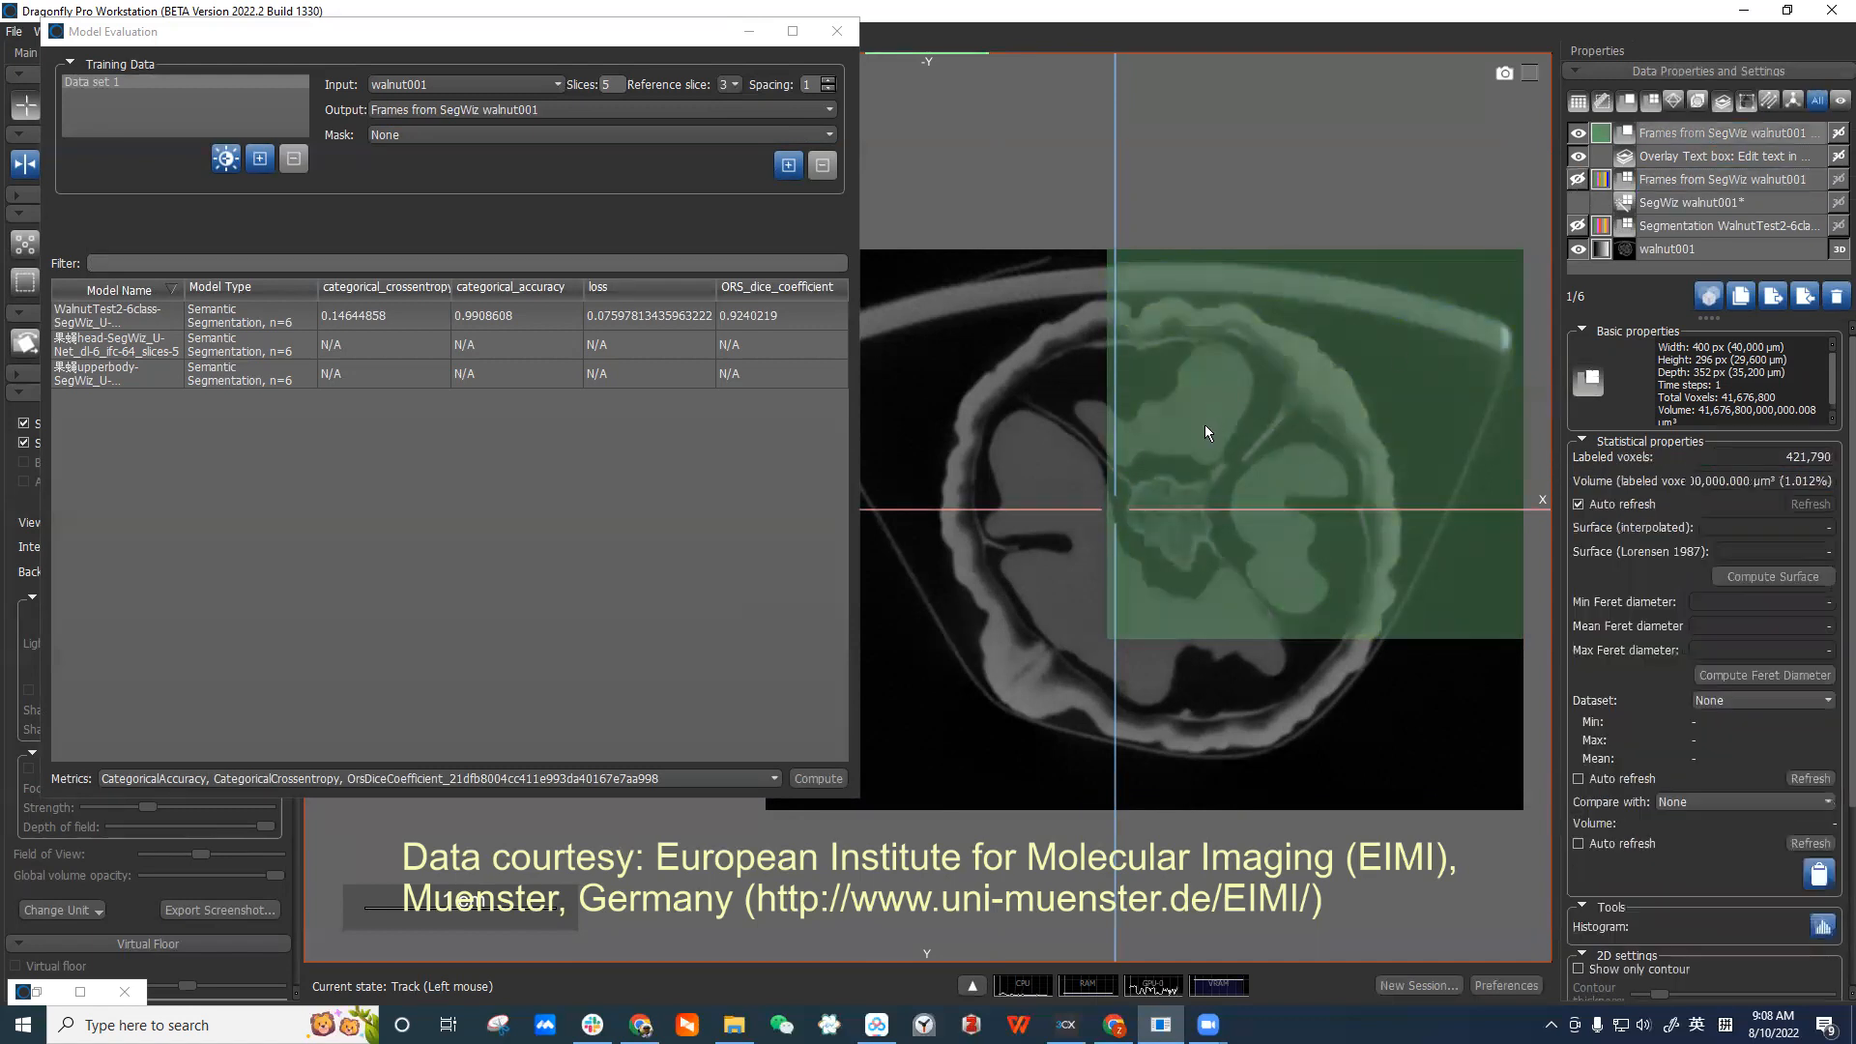
scroll(1204, 426, down, 5)
scroll(1159, 495, down, 3)
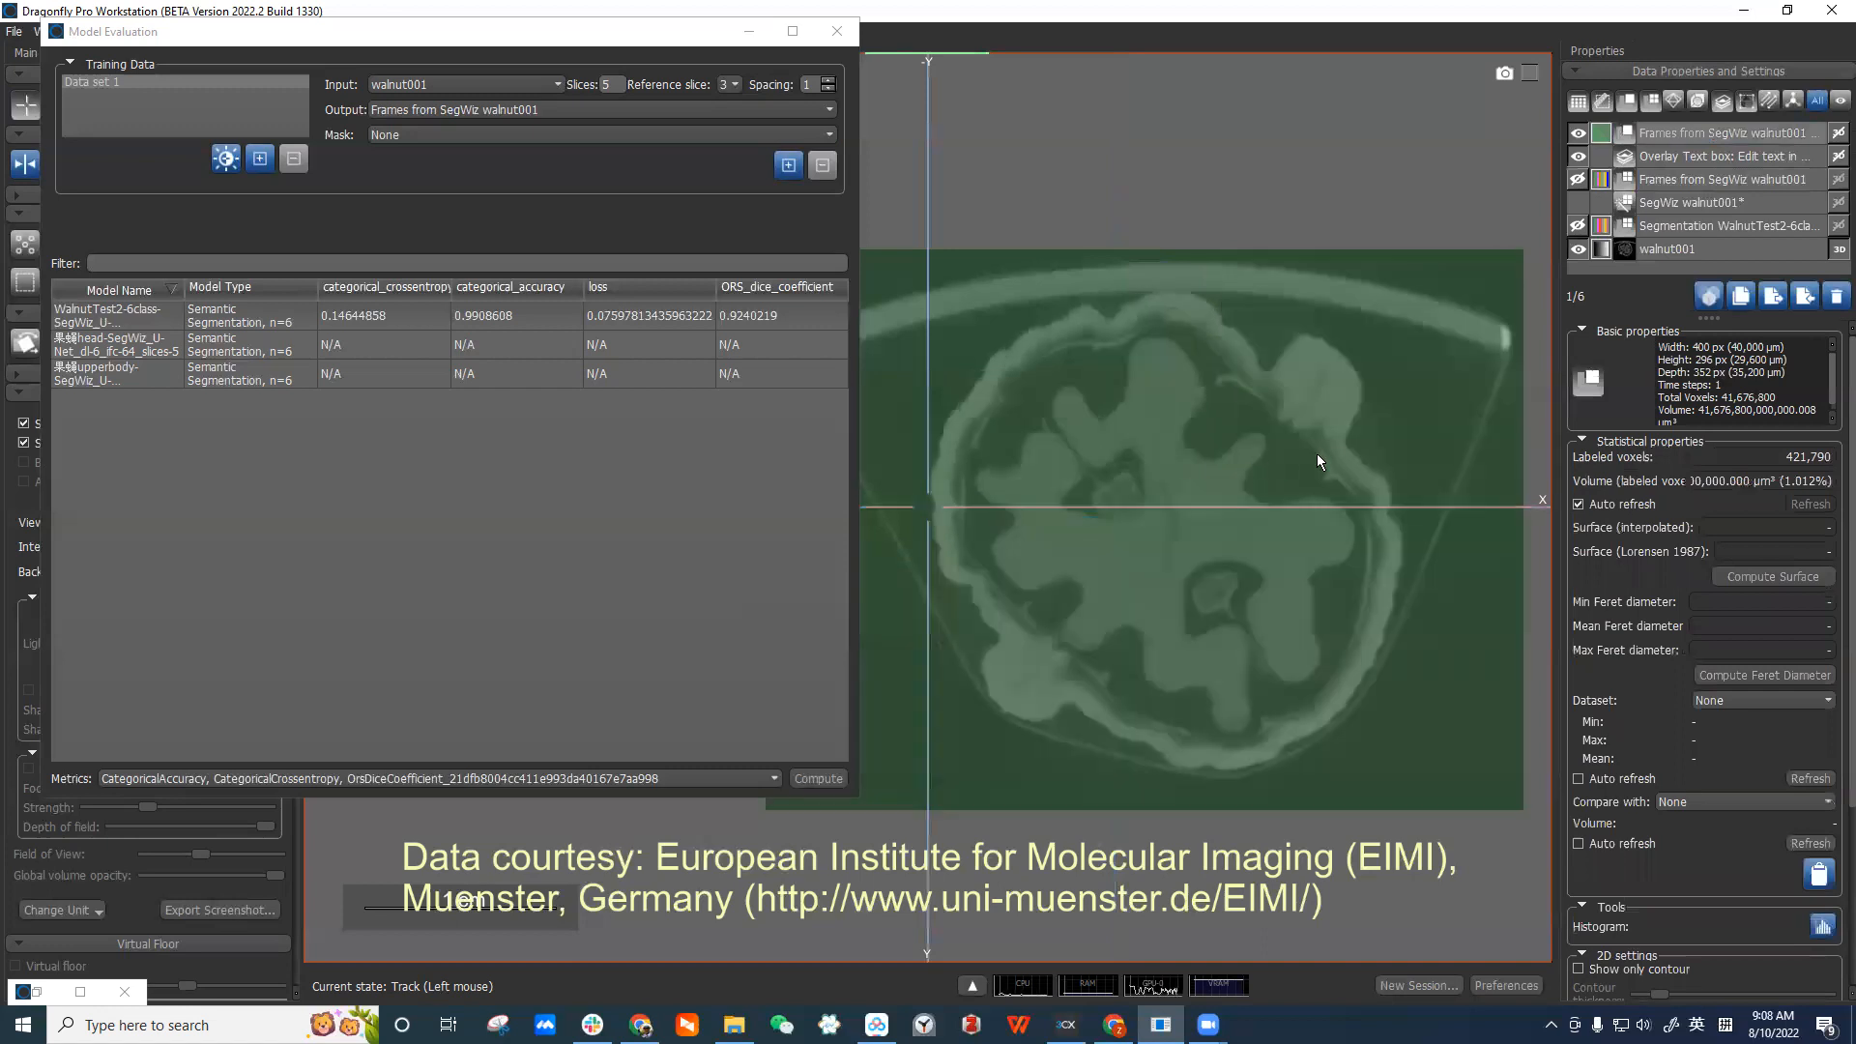
drag(703, 38, 474, 95)
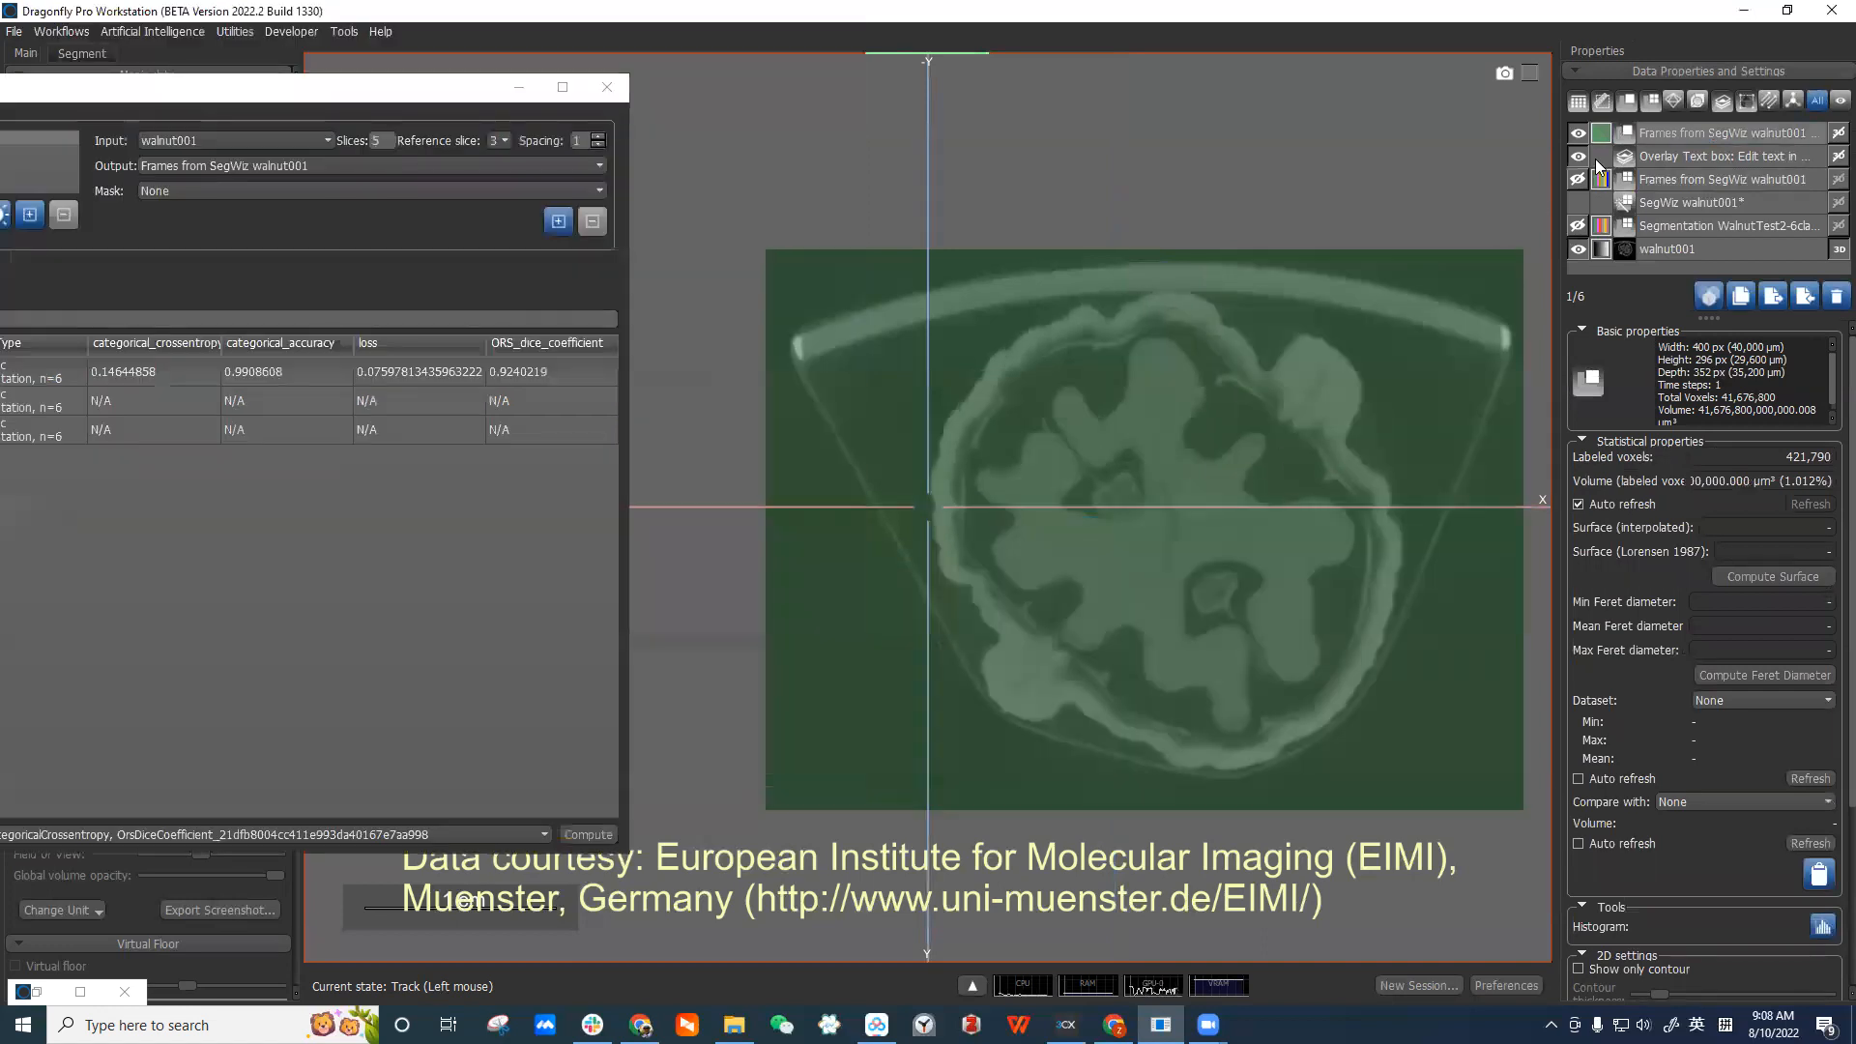
scroll(1269, 369, down, 2)
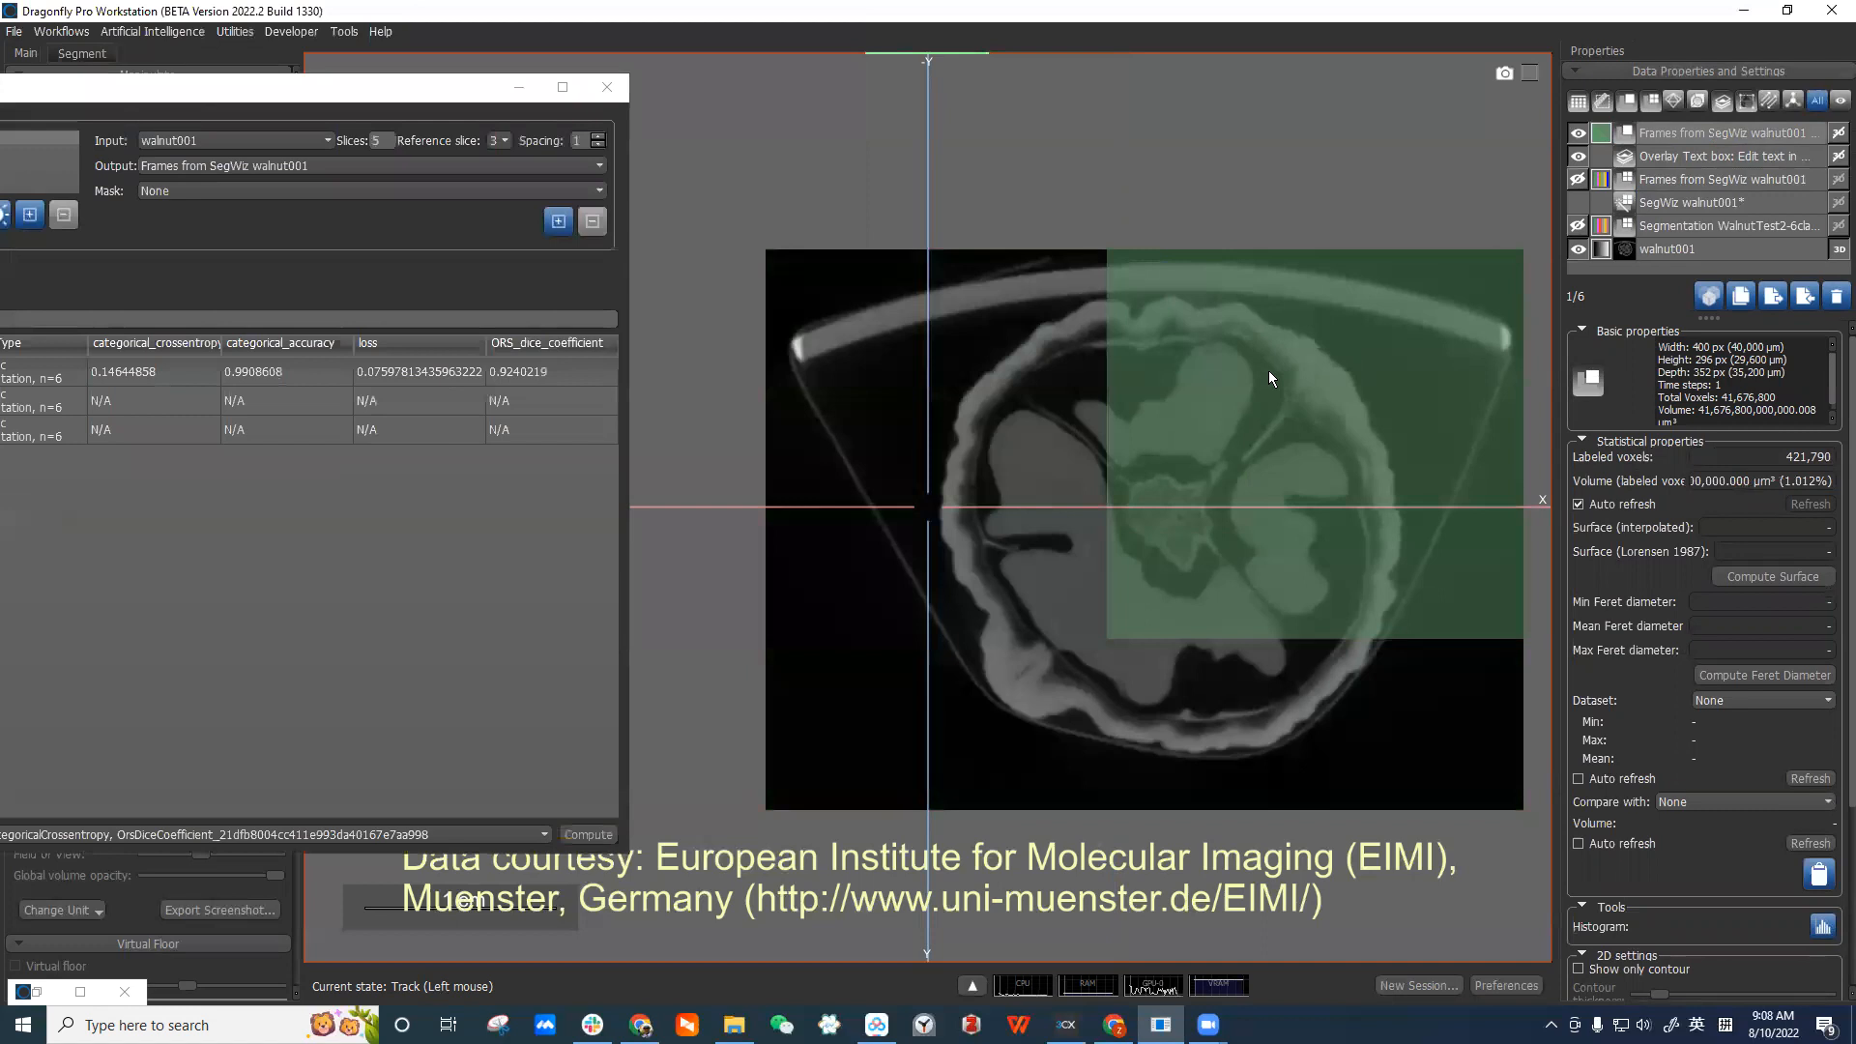
scroll(1269, 372, down, 4)
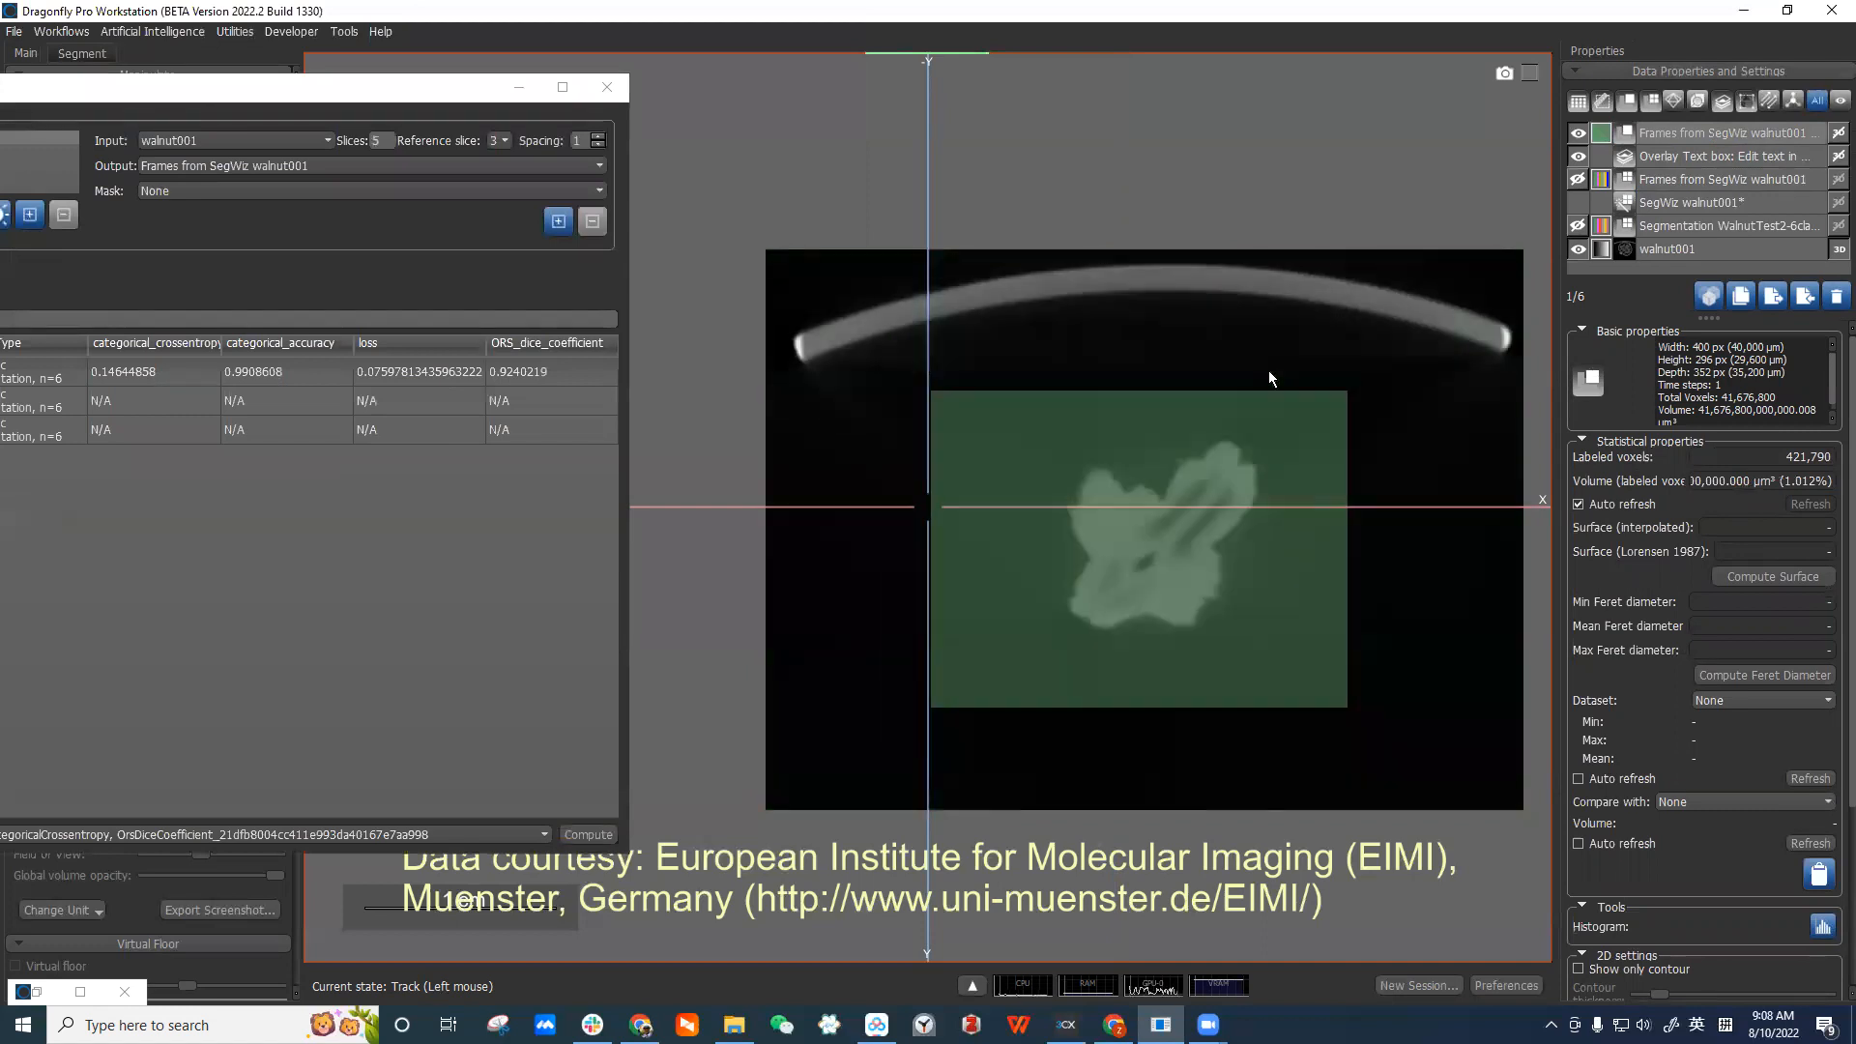
Rename the new ROI made from the SegWiz frames as mask and bring the Model Evaluation window back into full view.
click(500, 96)
drag(500, 95, 890, 57)
click(1752, 131)
click(1751, 131)
text(mask)
key(Return)
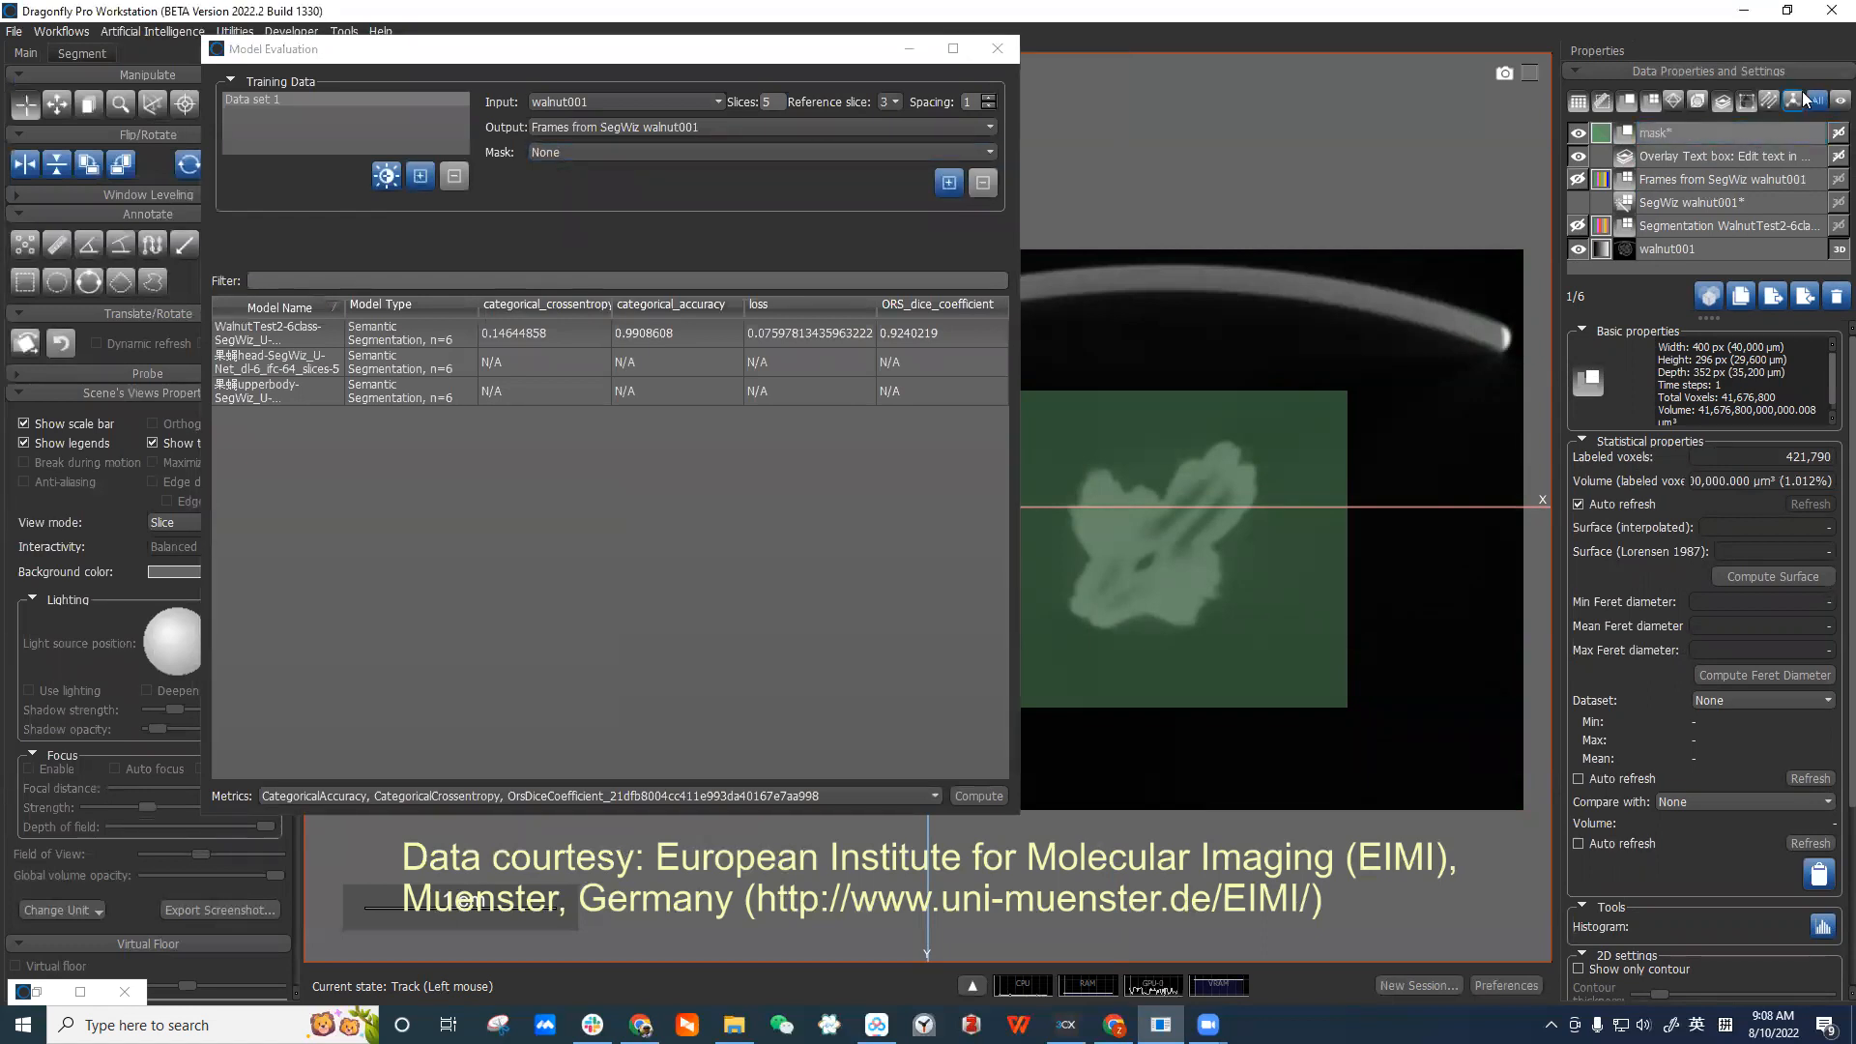
Set the evaluation data set's mask to the mask ROI.
click(673, 155)
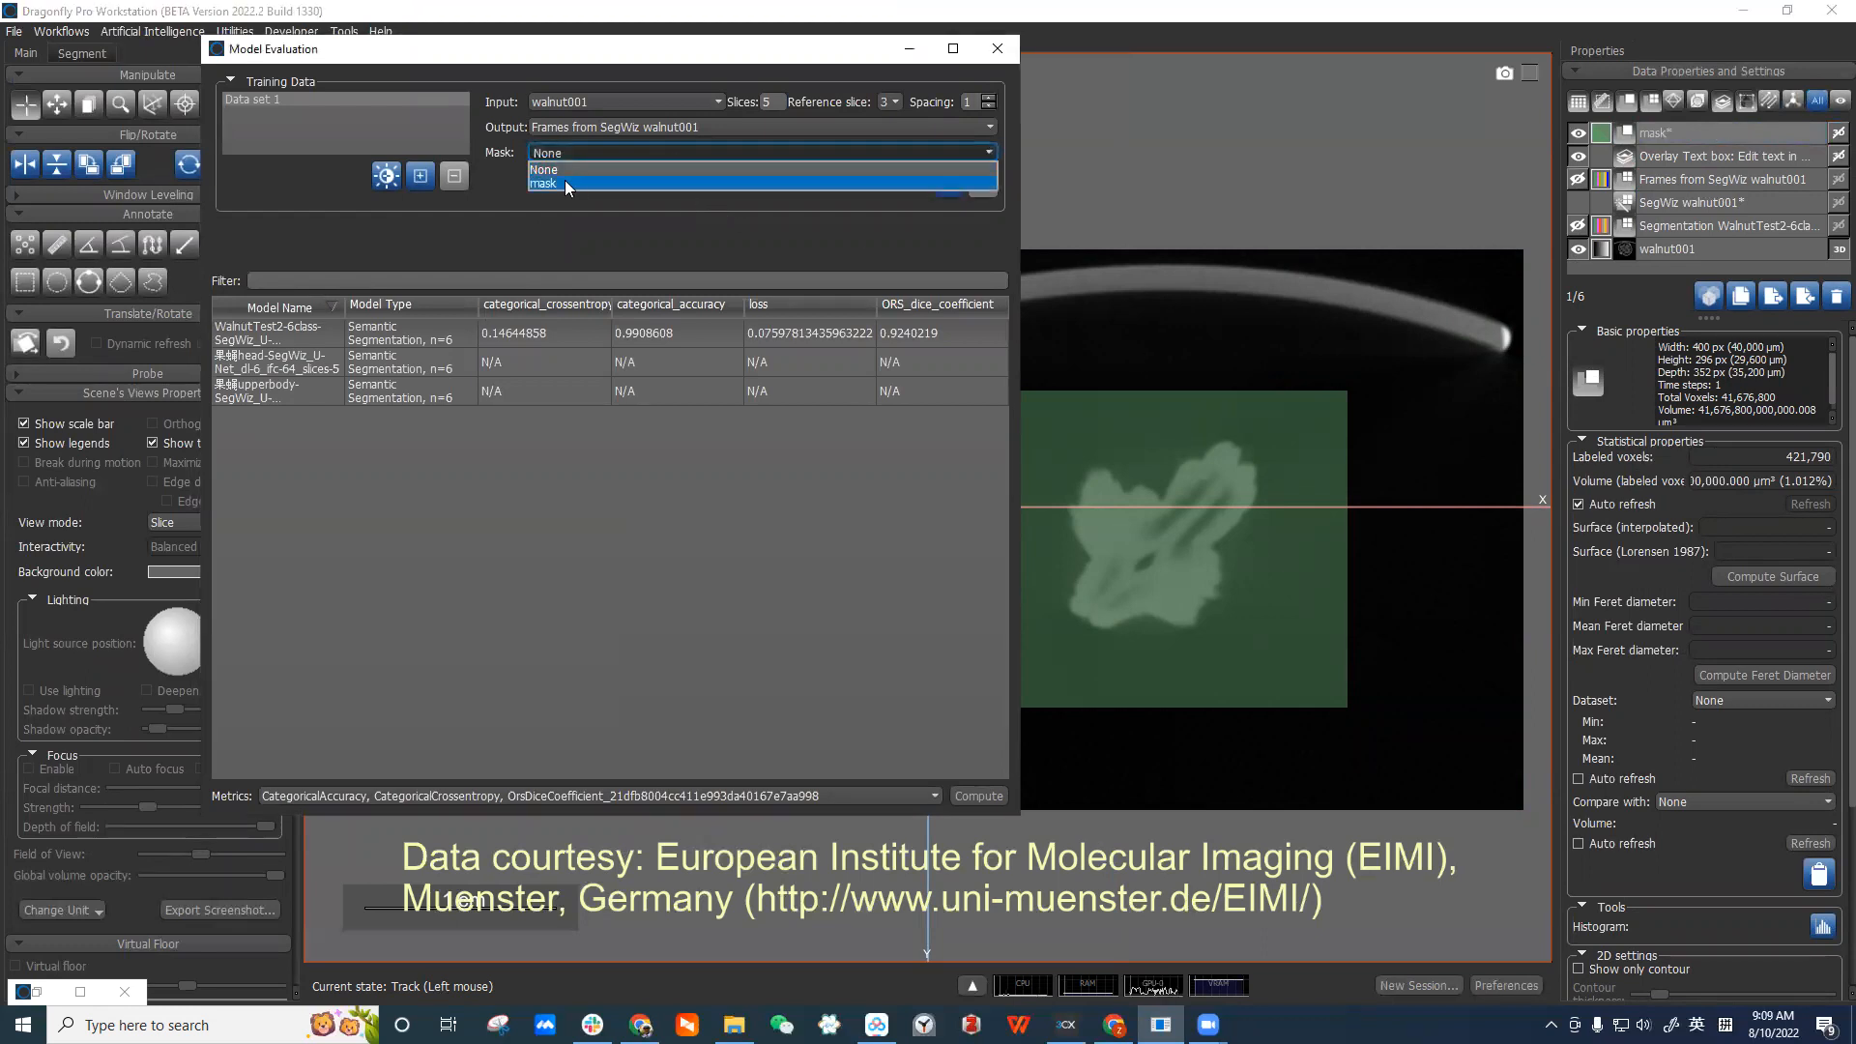
click(565, 182)
drag(660, 60, 644, 63)
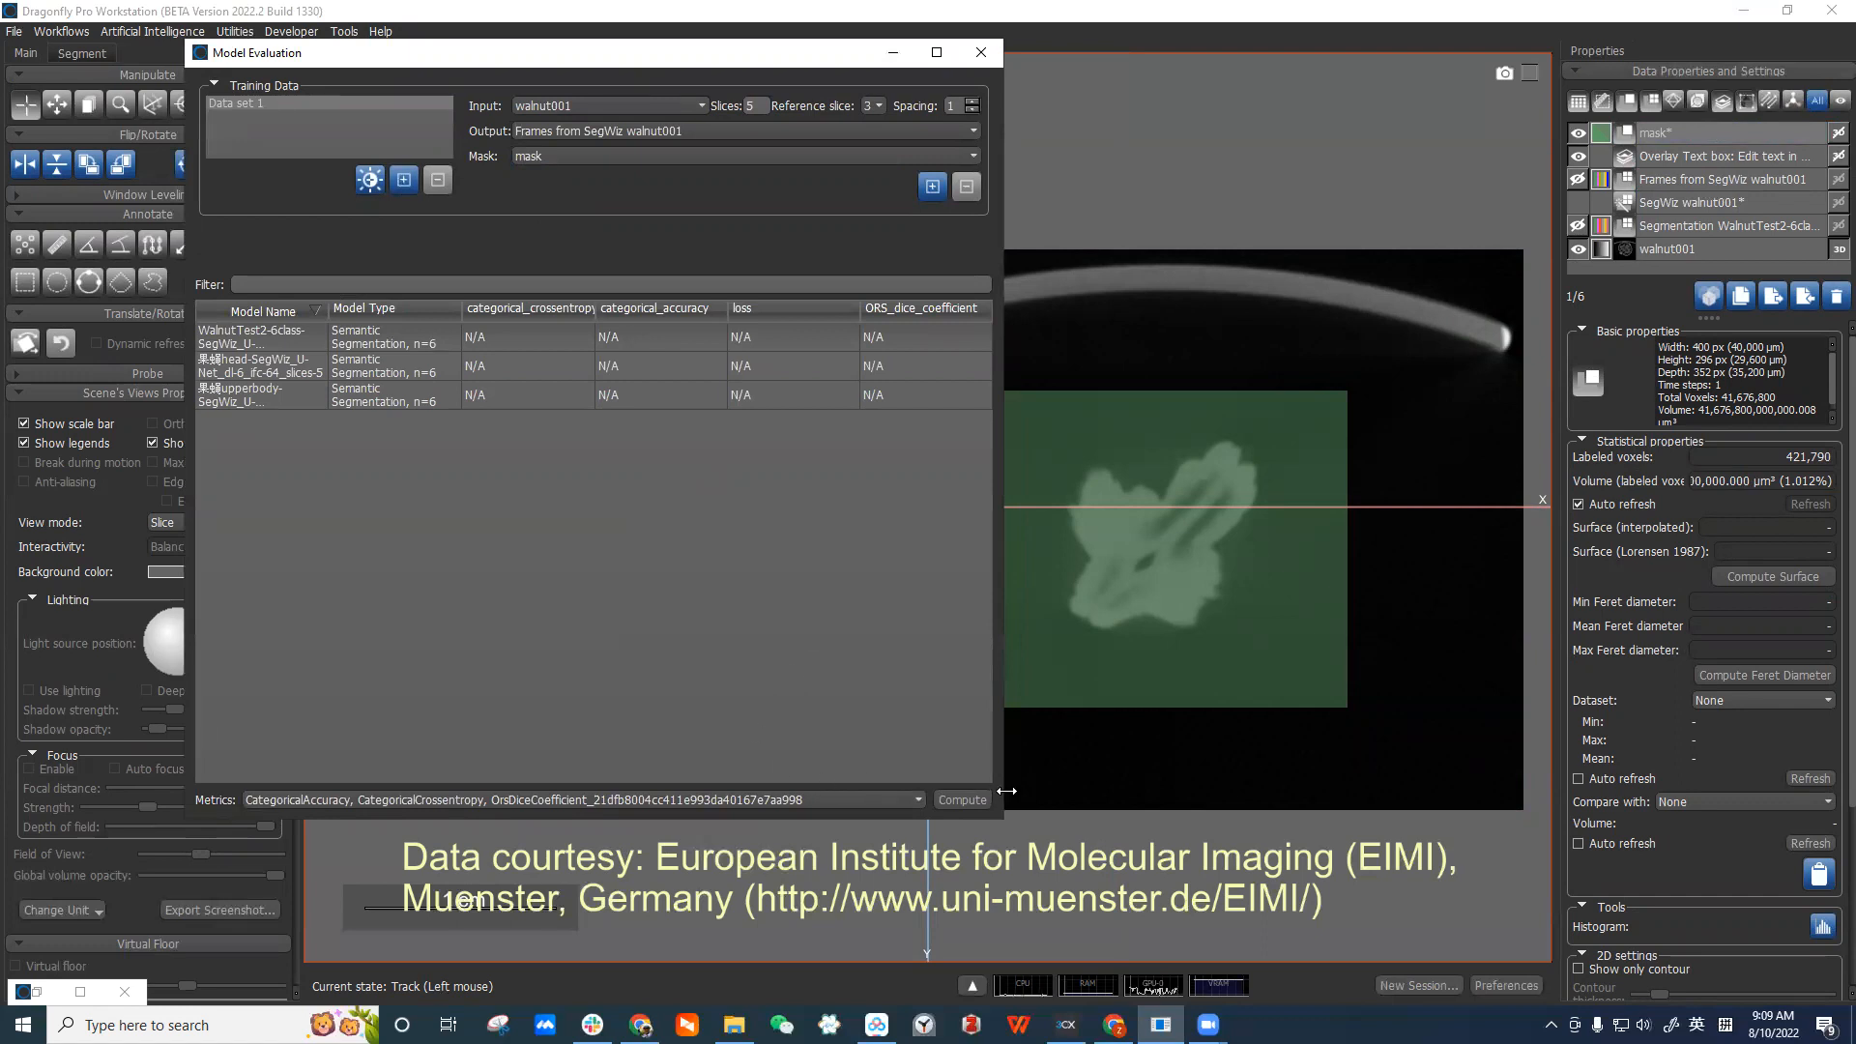
Evaluate the WalnutTest2-6class and head U-Net models together within the mask and widen the Model Evaluation window to show the full metric columns.
click(979, 798)
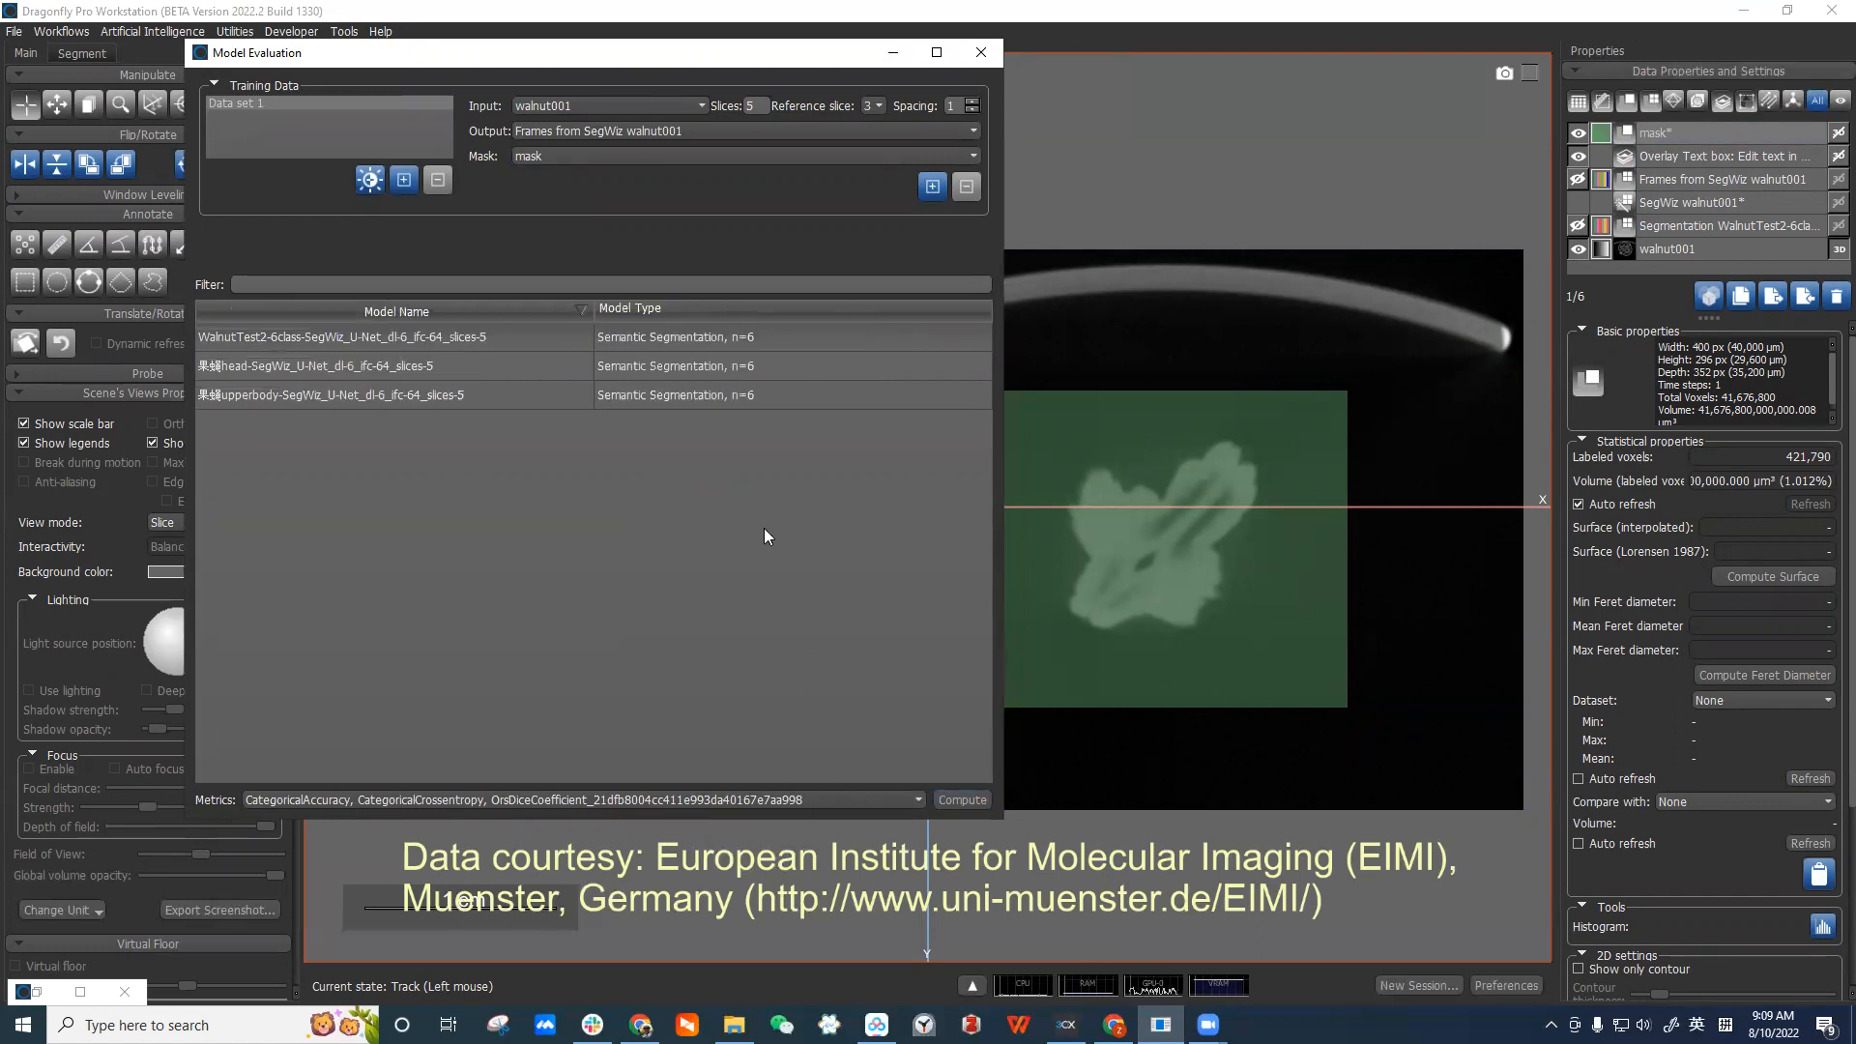
click(492, 340)
click(503, 365)
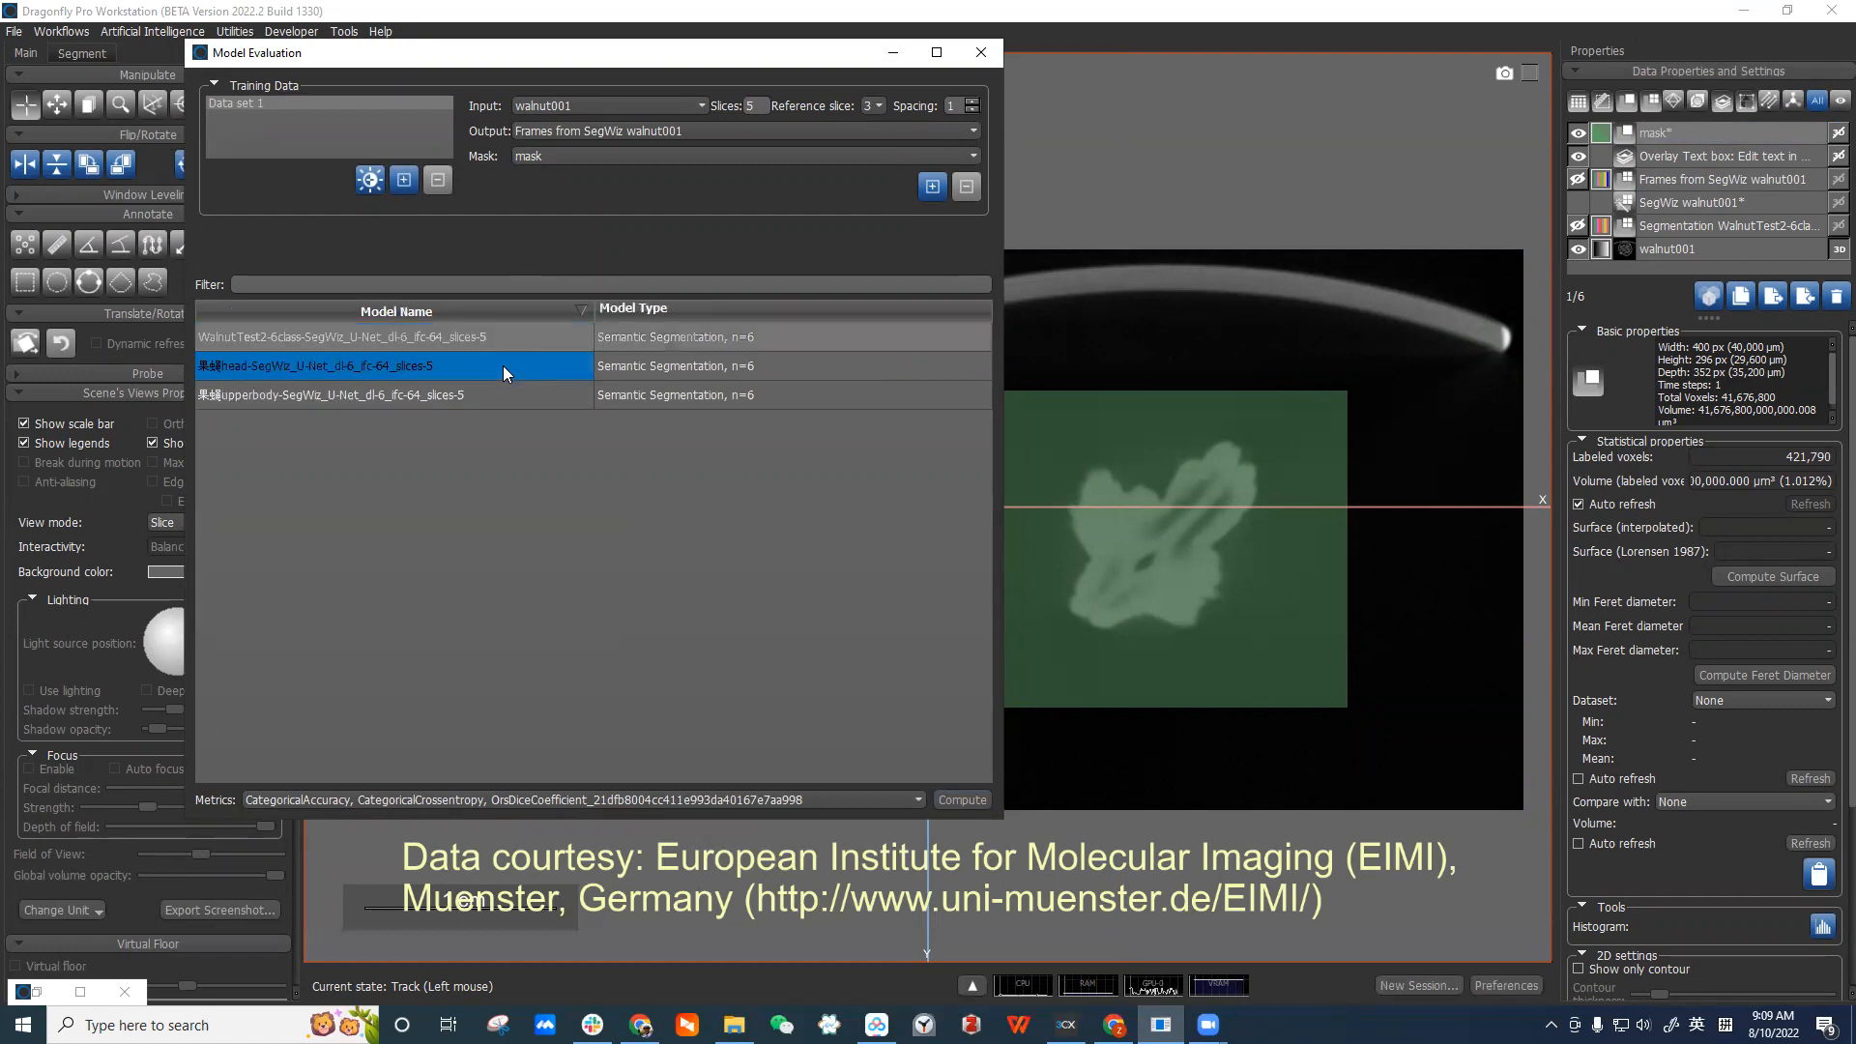
ctrl+click(503, 366)
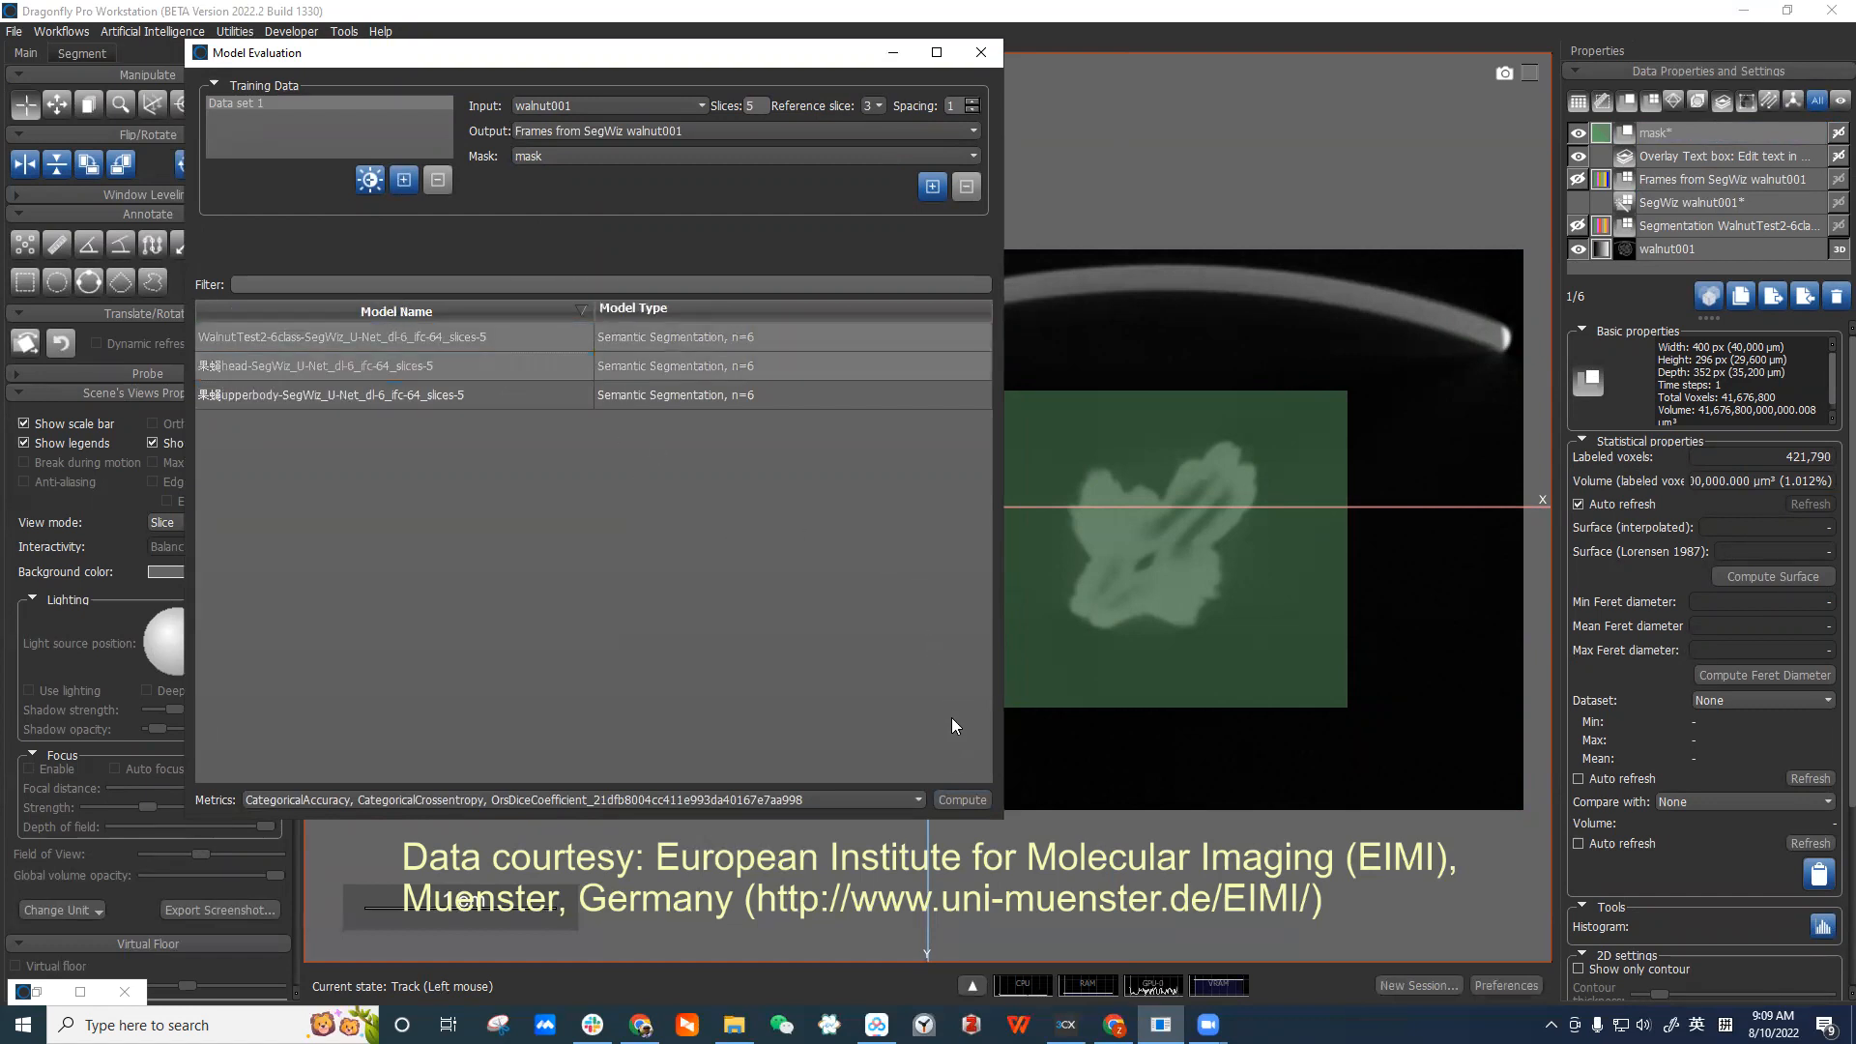
click(961, 799)
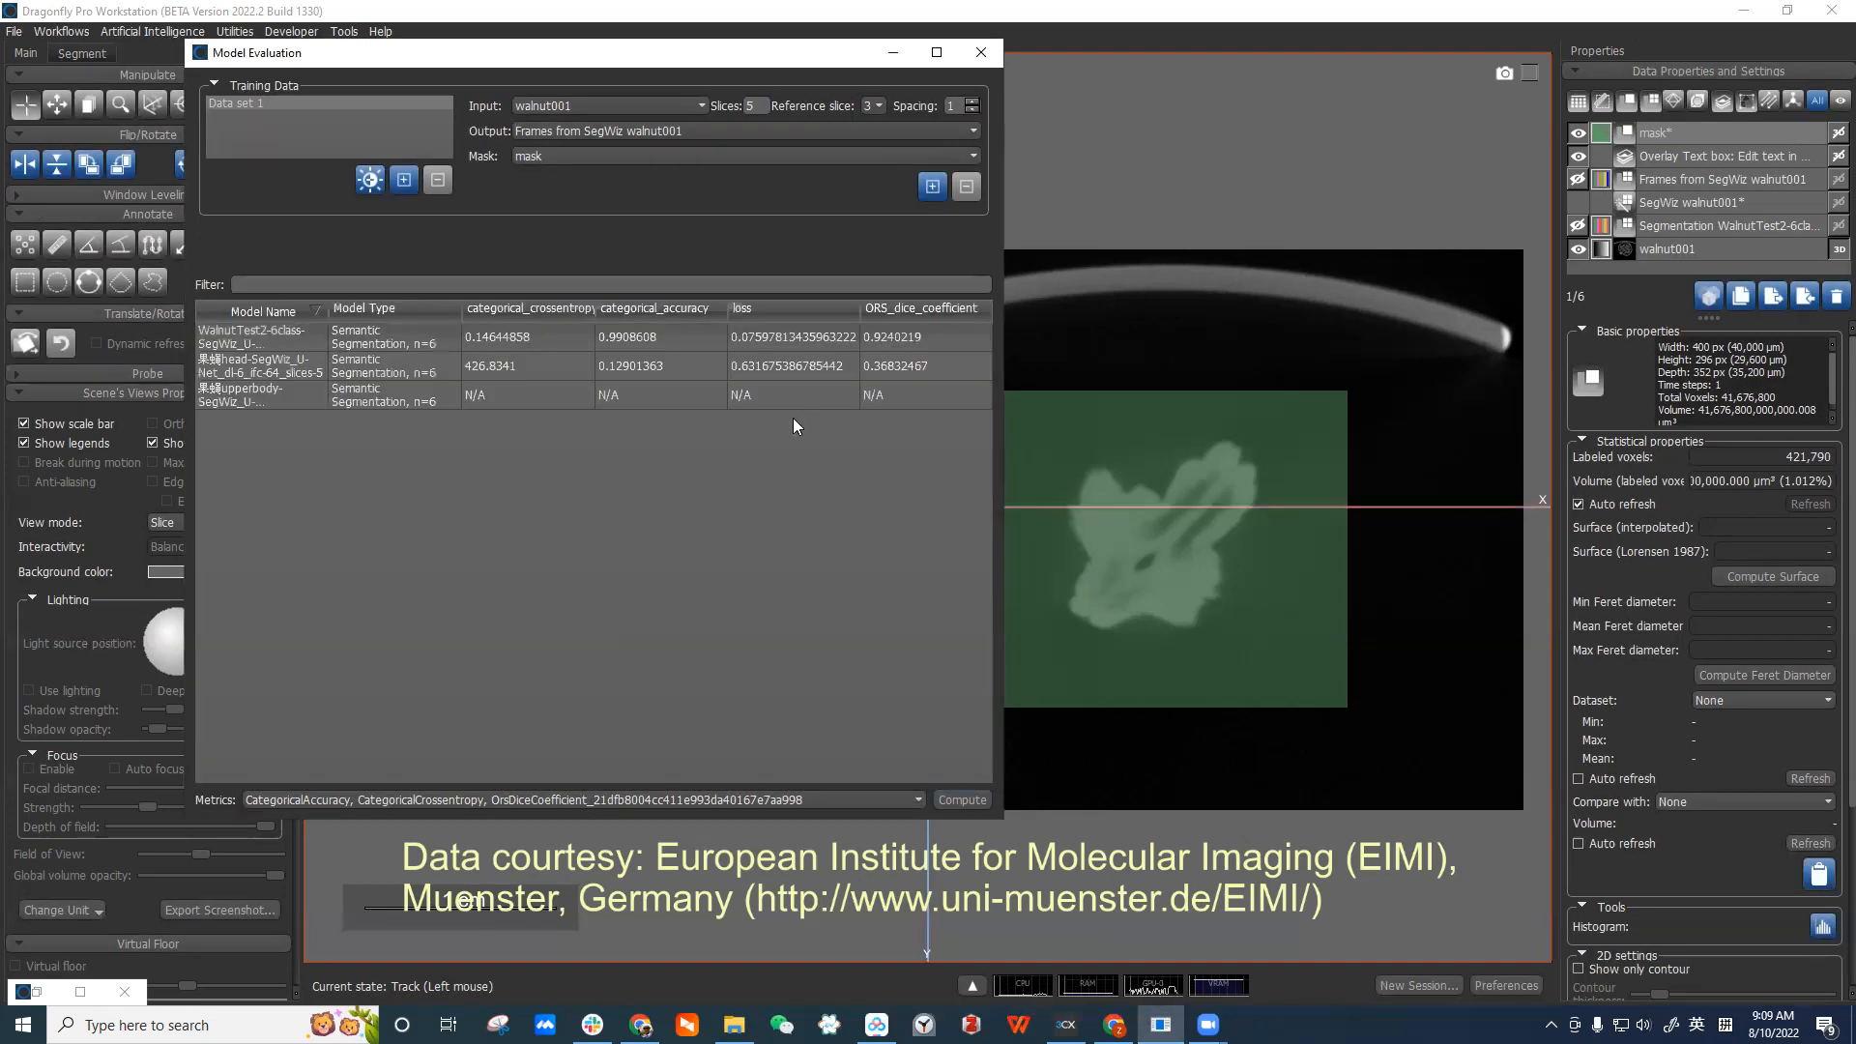
drag(1008, 401, 1147, 400)
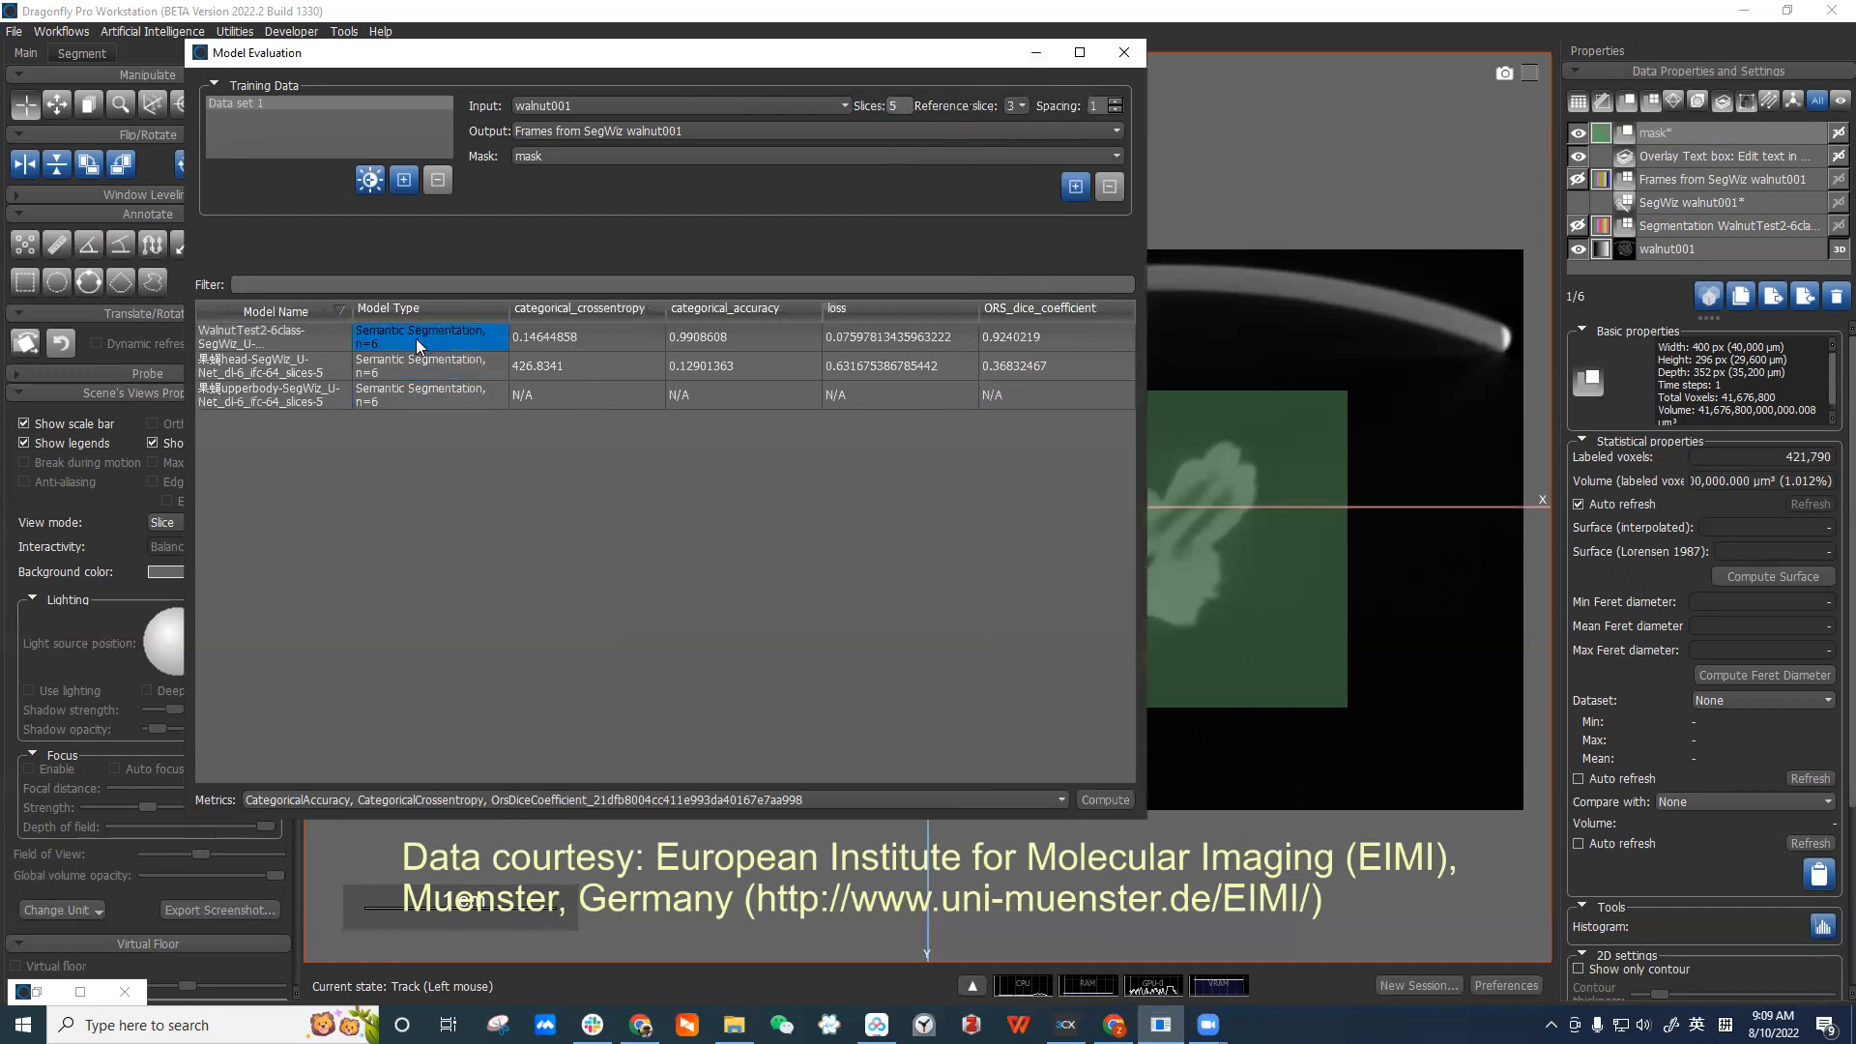
Compare the WalnutTest2-6class and head models' metric results, especially their ORS Dice coefficients.
click(294, 339)
drag(253, 339, 1044, 336)
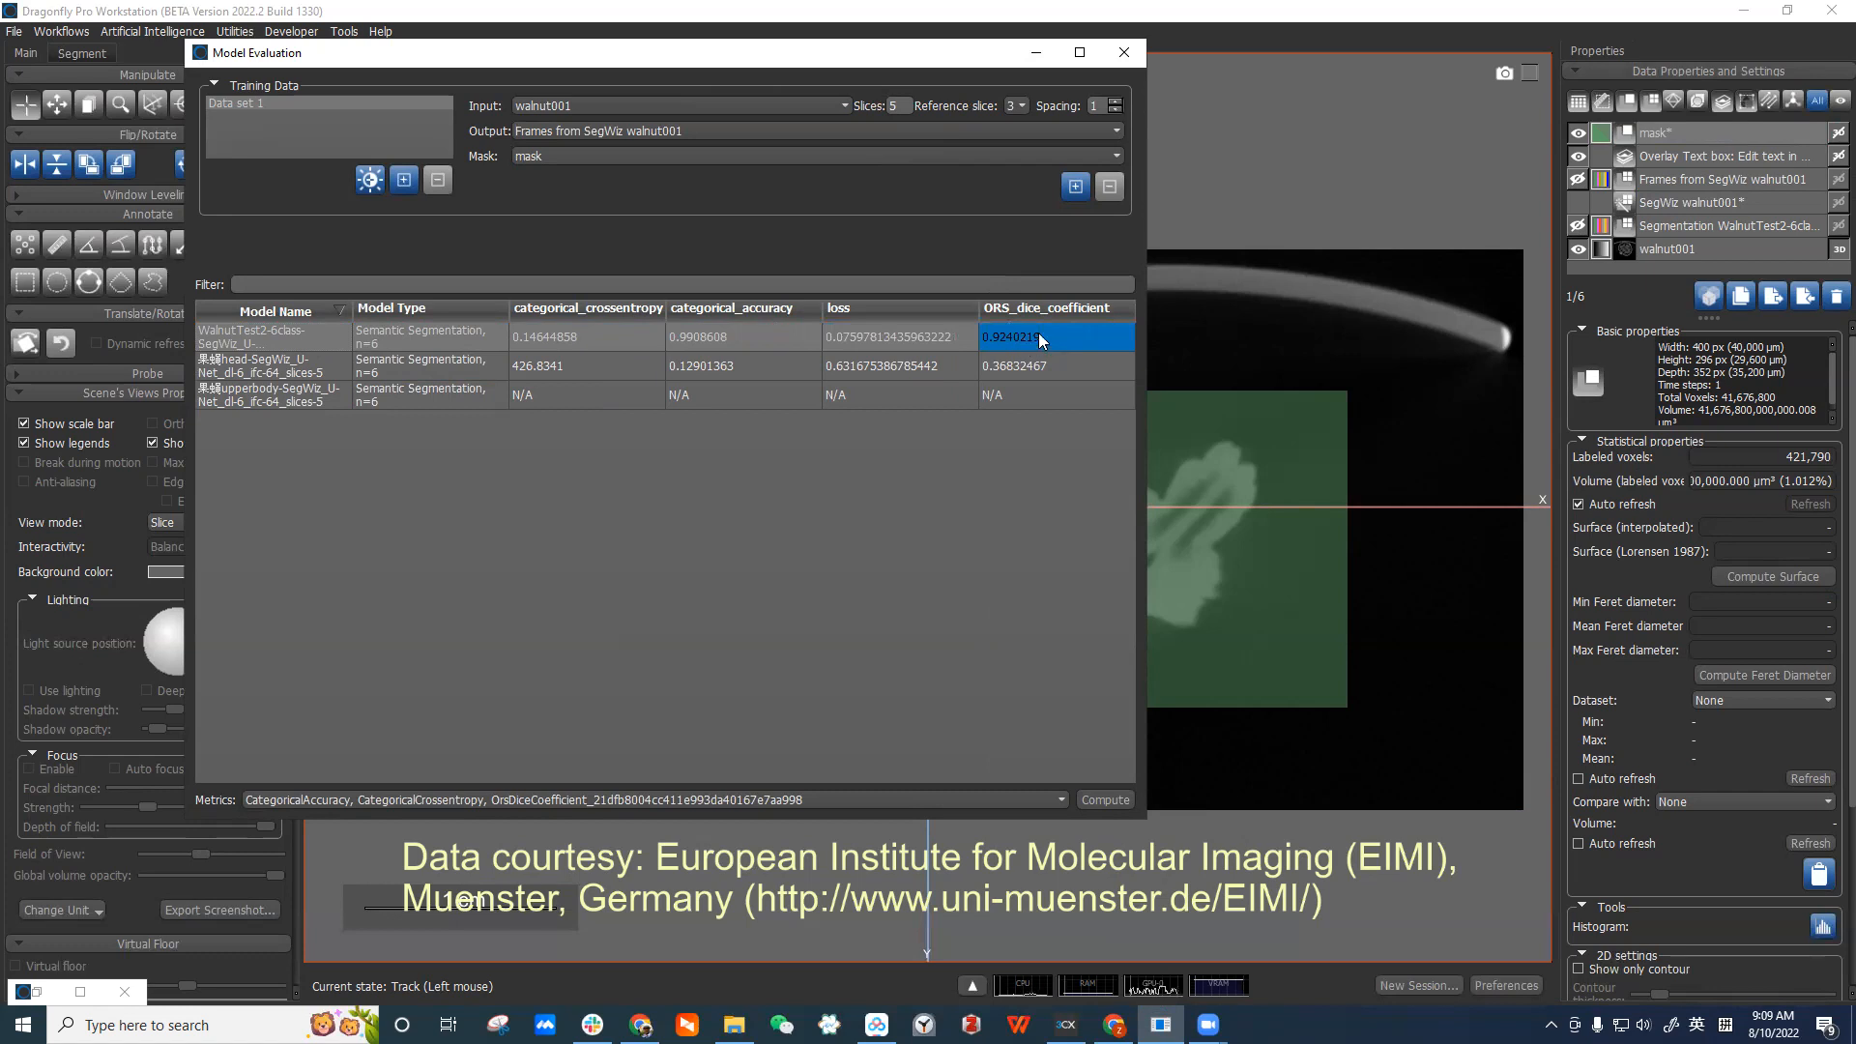
click(1052, 337)
click(1081, 366)
click(1083, 338)
click(1075, 354)
click(1080, 337)
click(1054, 359)
click(1012, 340)
click(253, 337)
click(406, 336)
click(264, 362)
click(1031, 340)
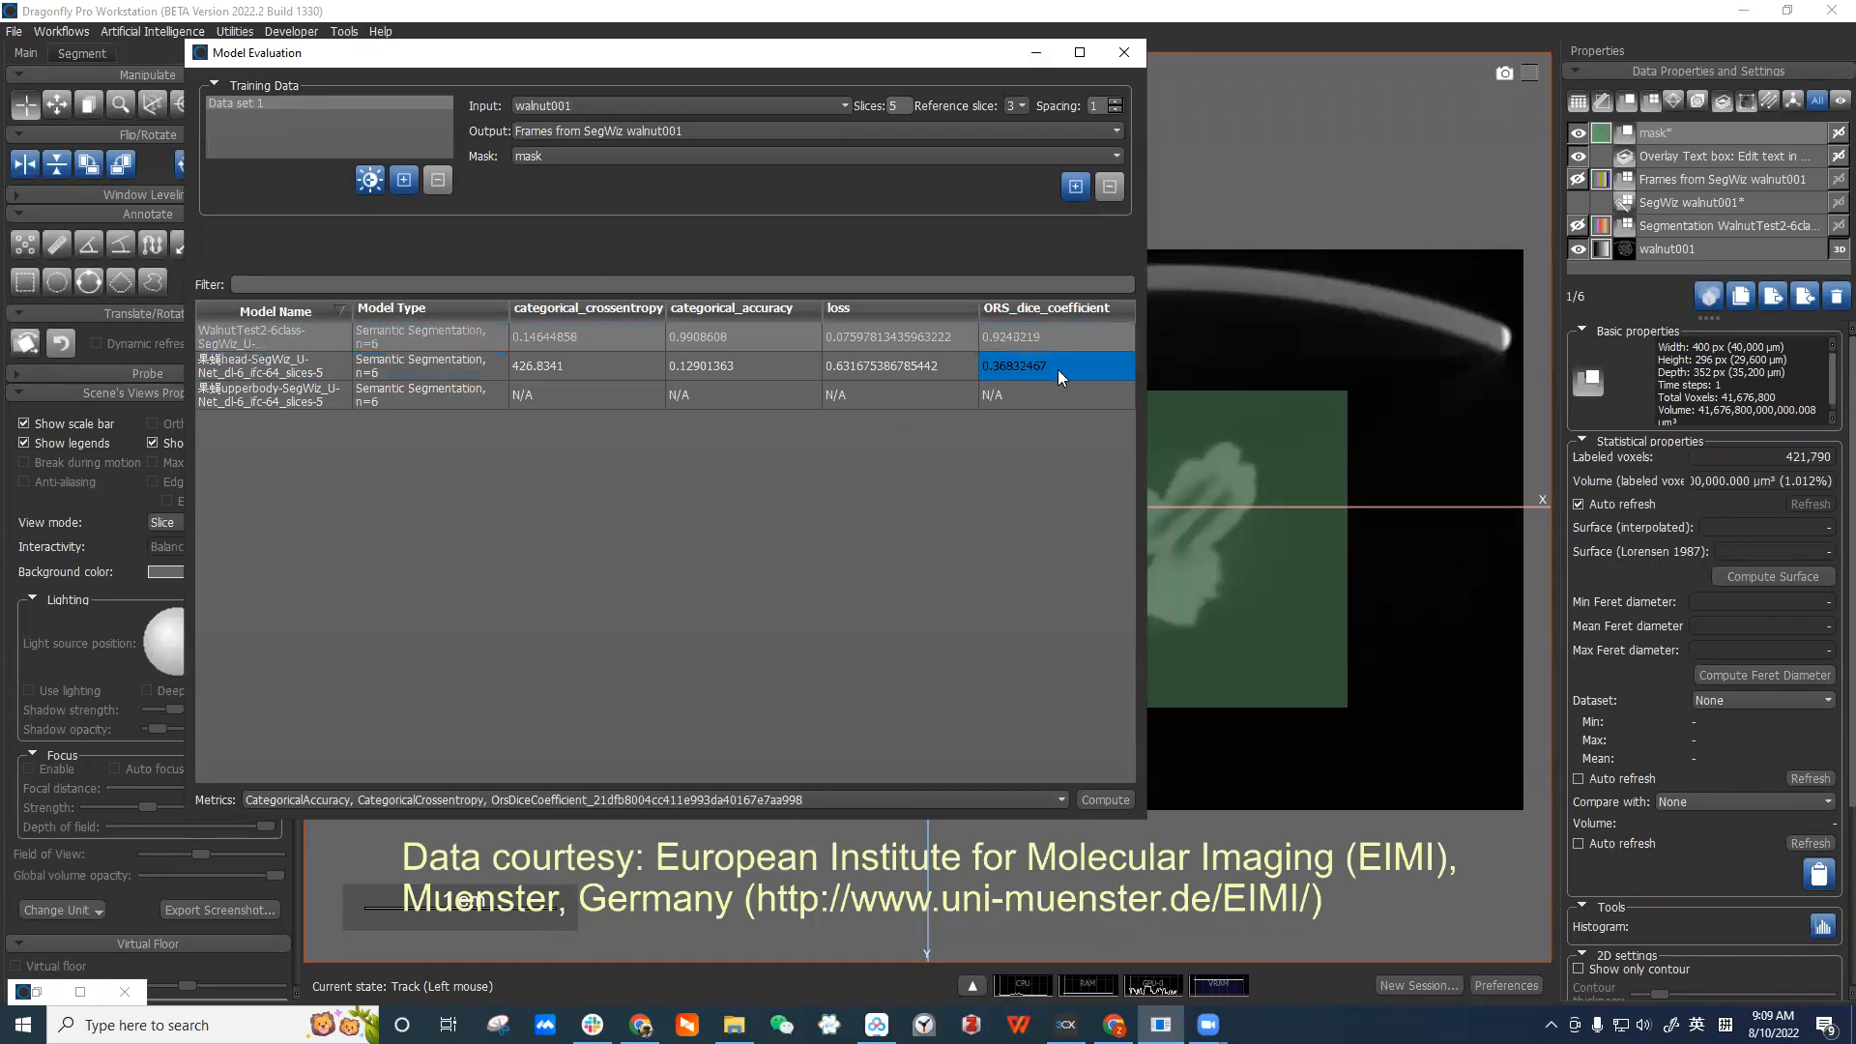
click(1058, 369)
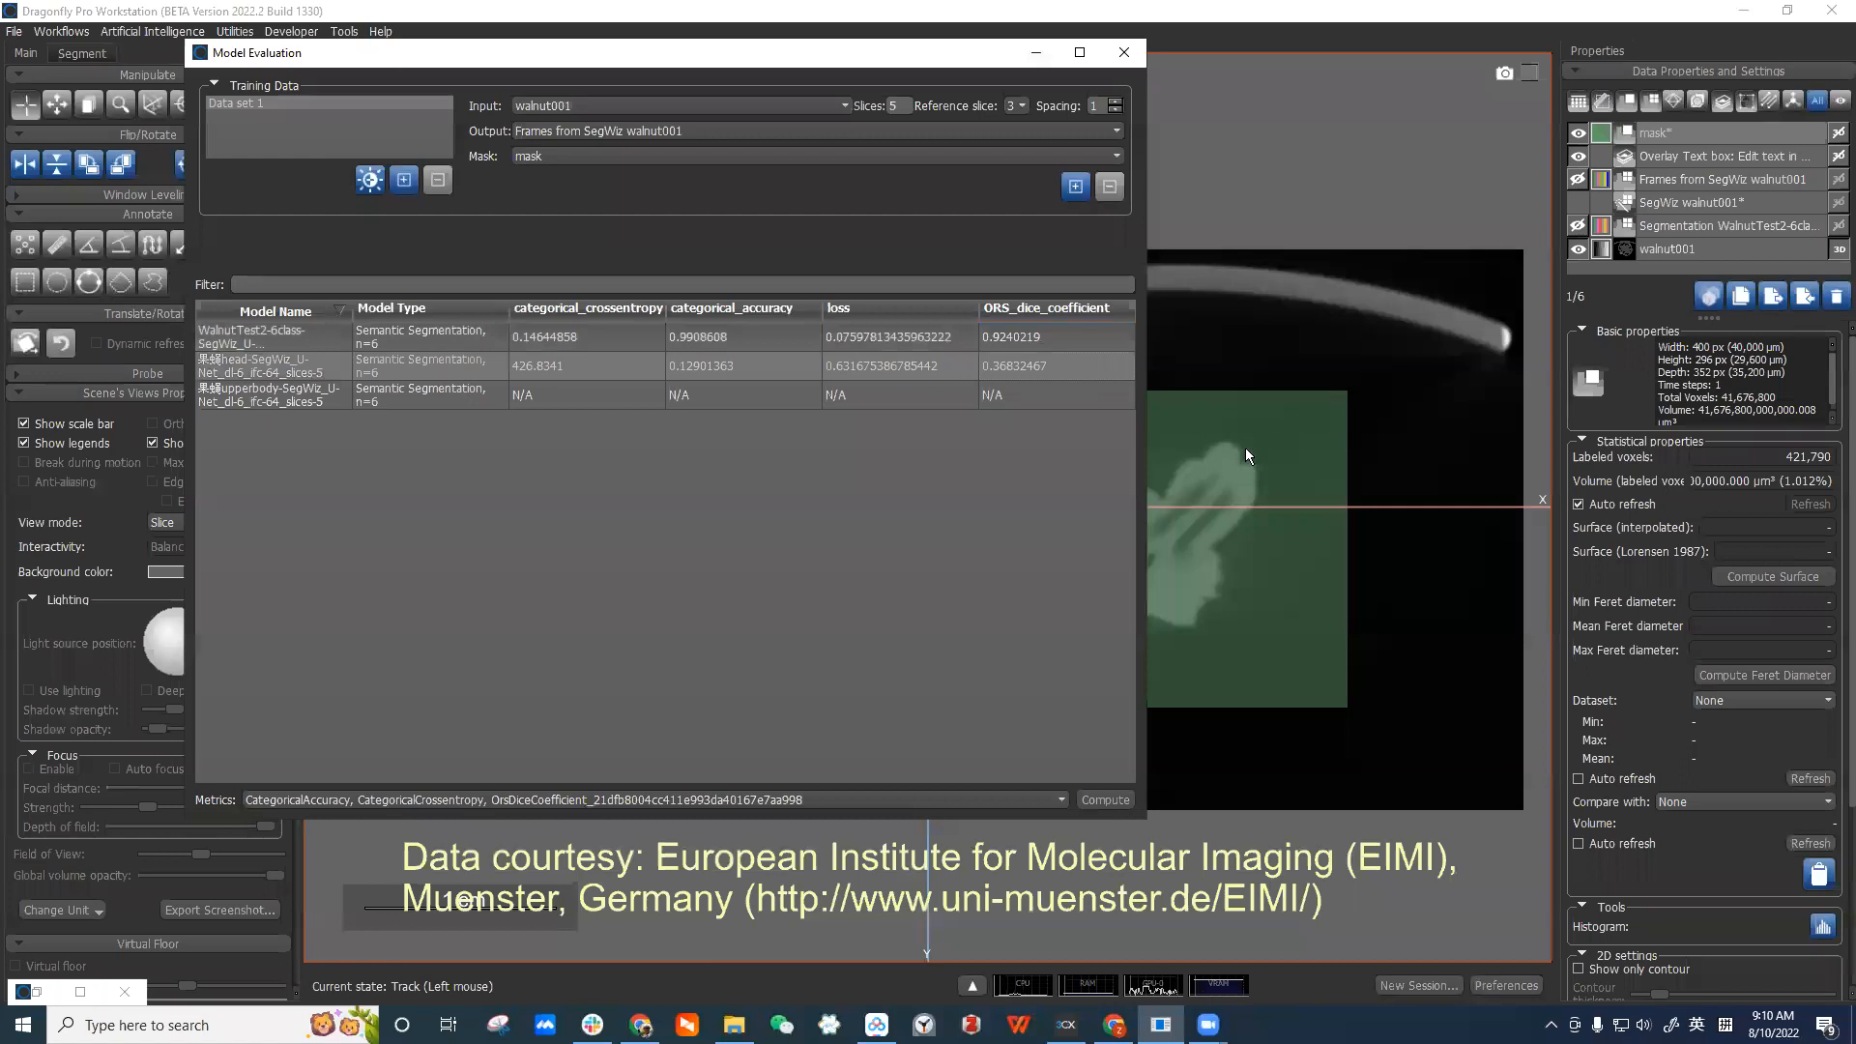
click(1053, 375)
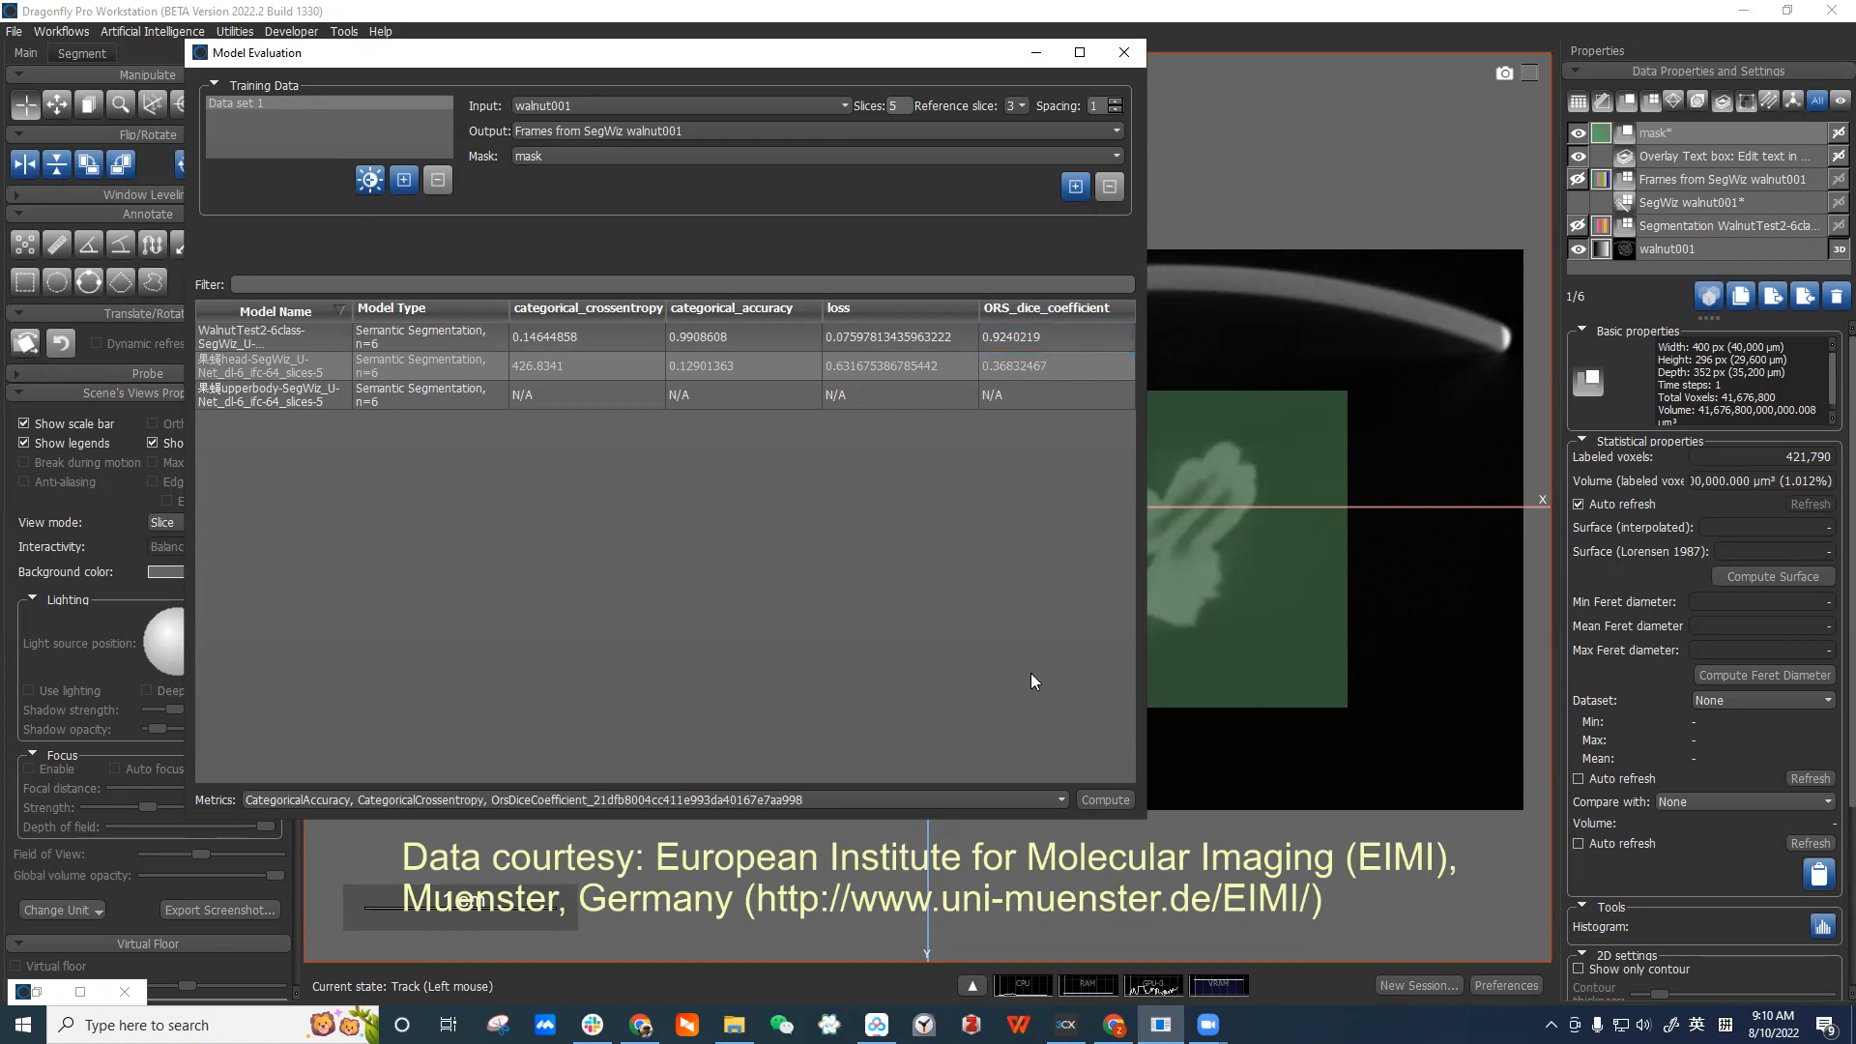
Examine the list of available evaluation metrics, including CategoricalHinge, CosineSimilarity, KLDivergence and OrsJaccardSimilarityCoefficient.
click(1028, 799)
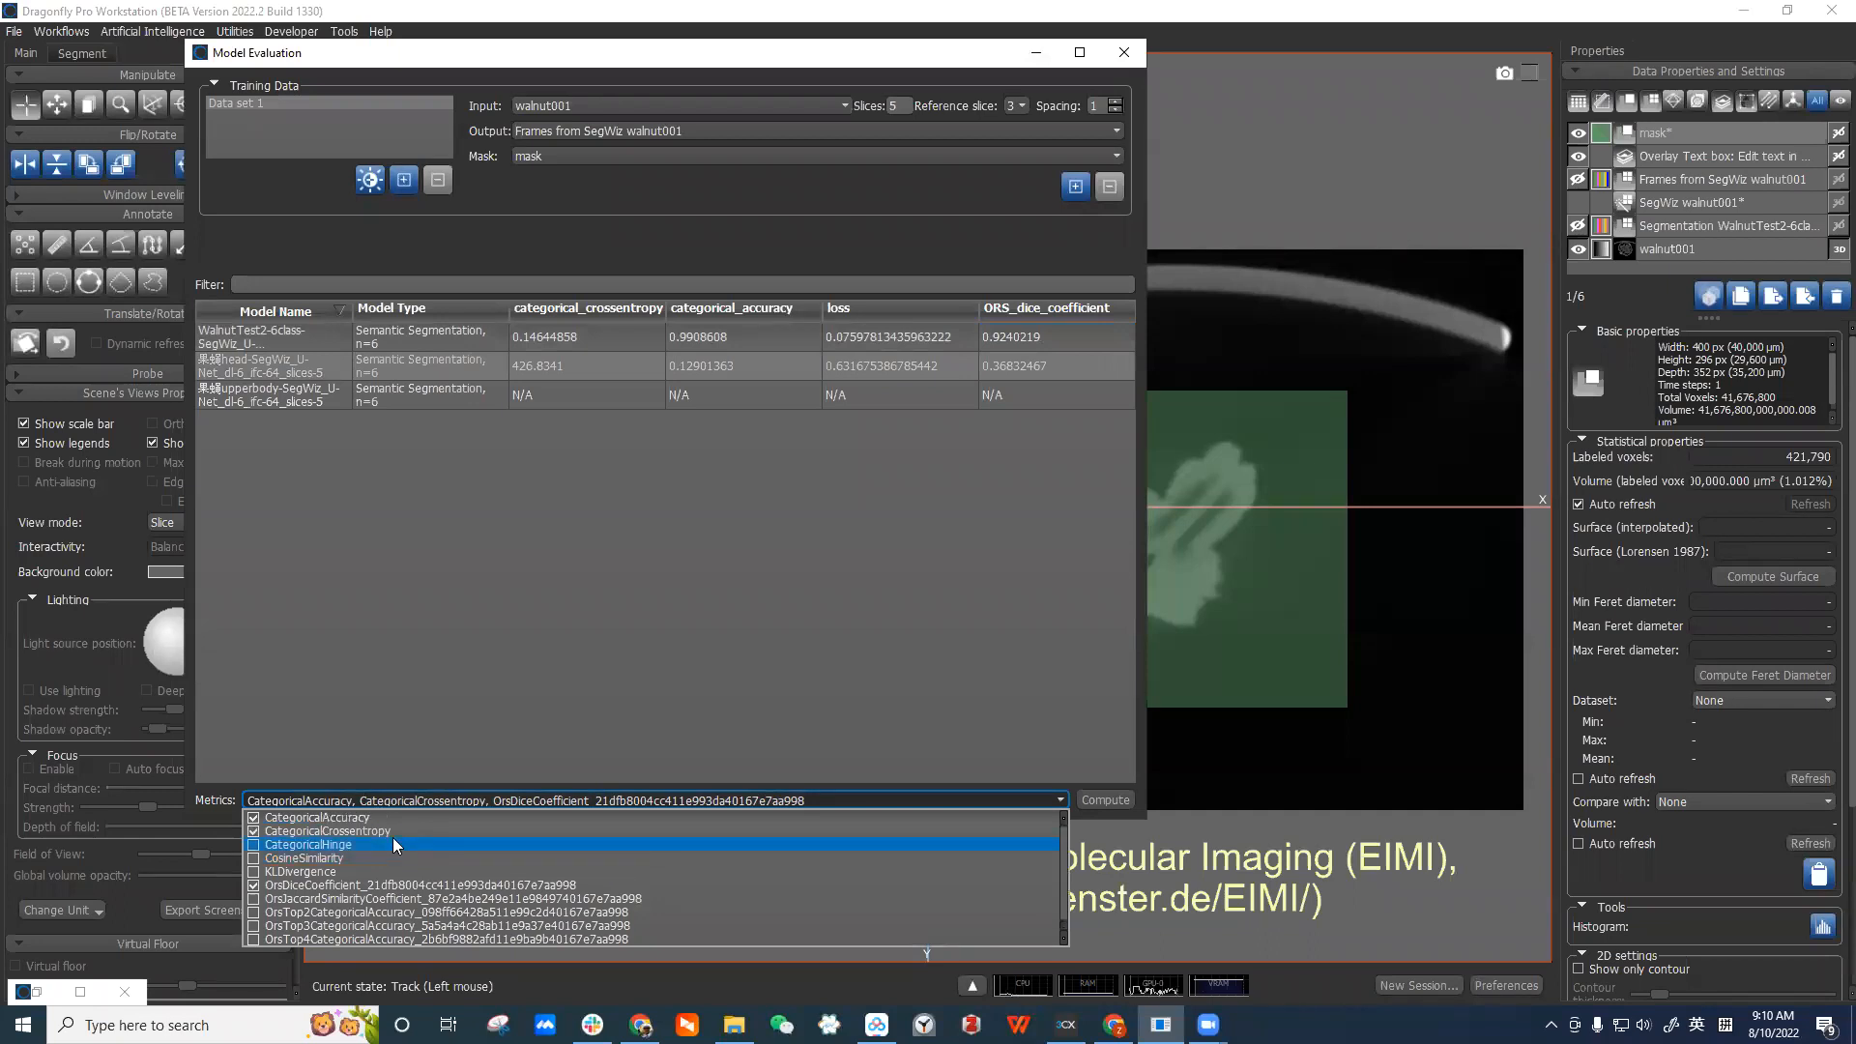
scroll(393, 843, down, 1)
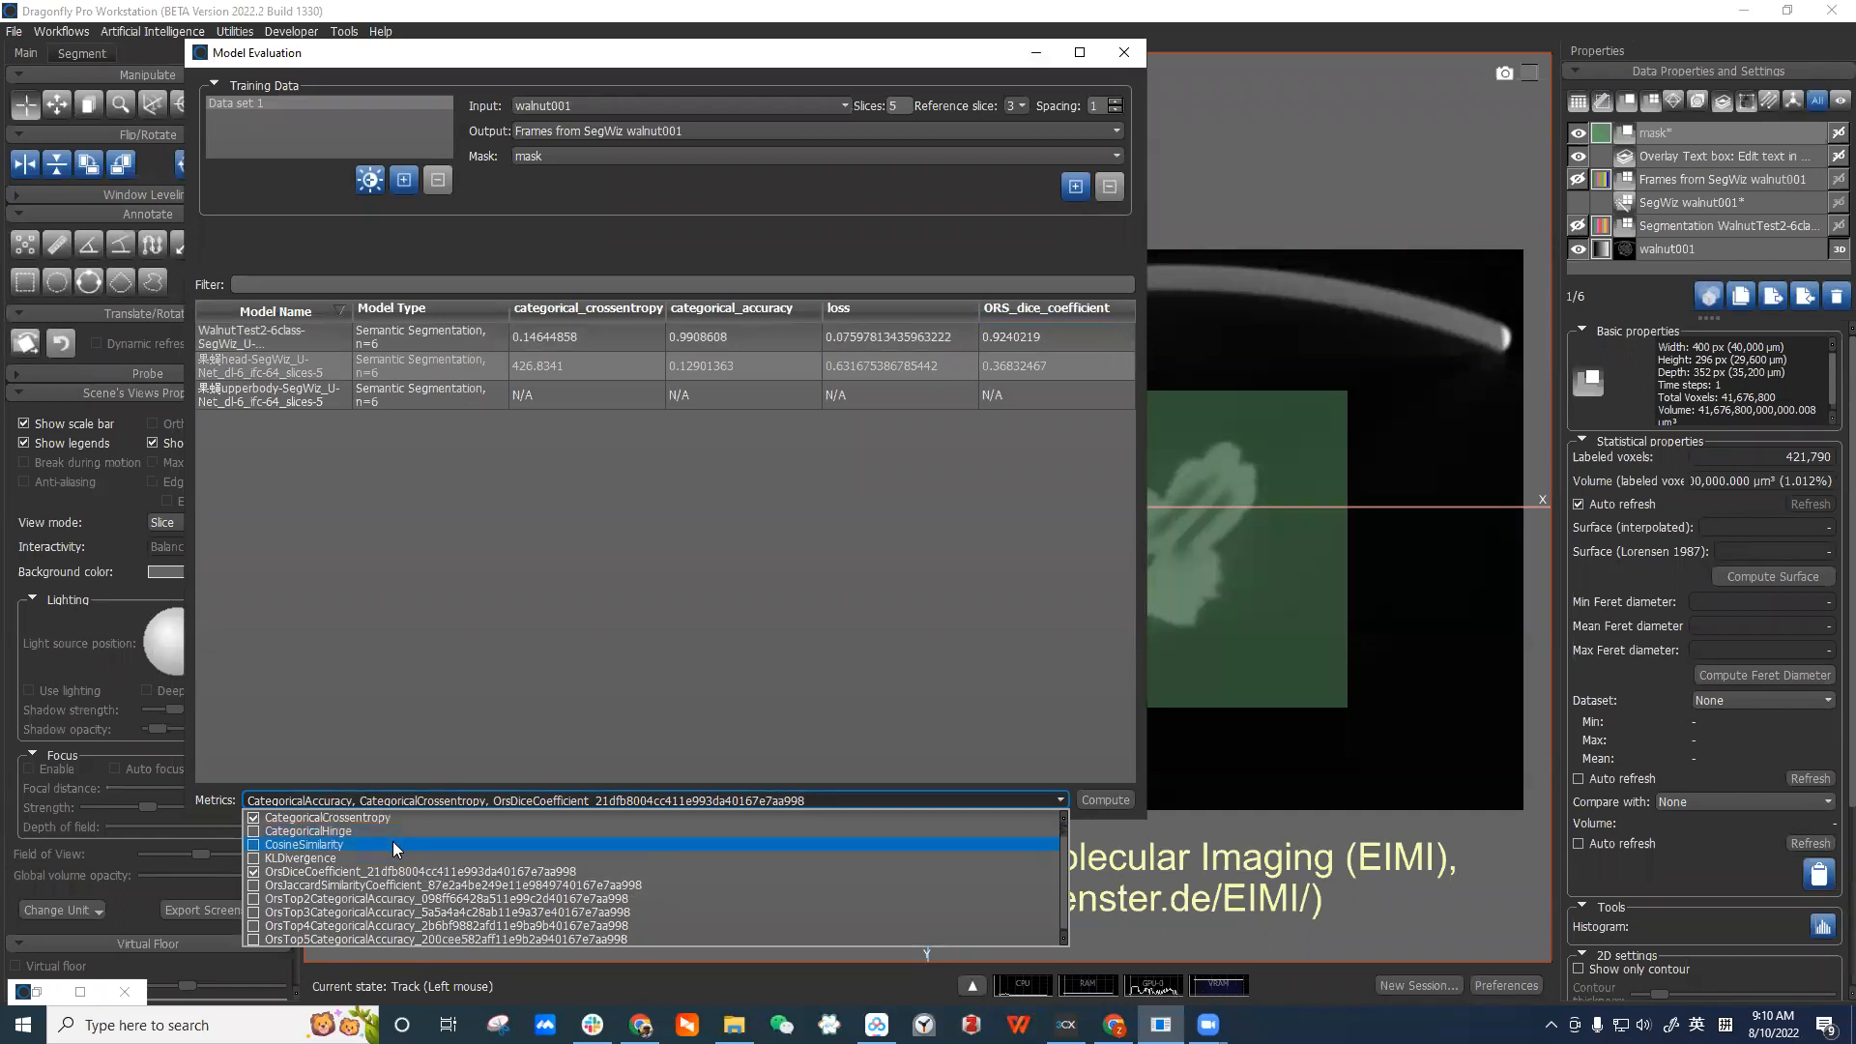
scroll(613, 876, up, 1)
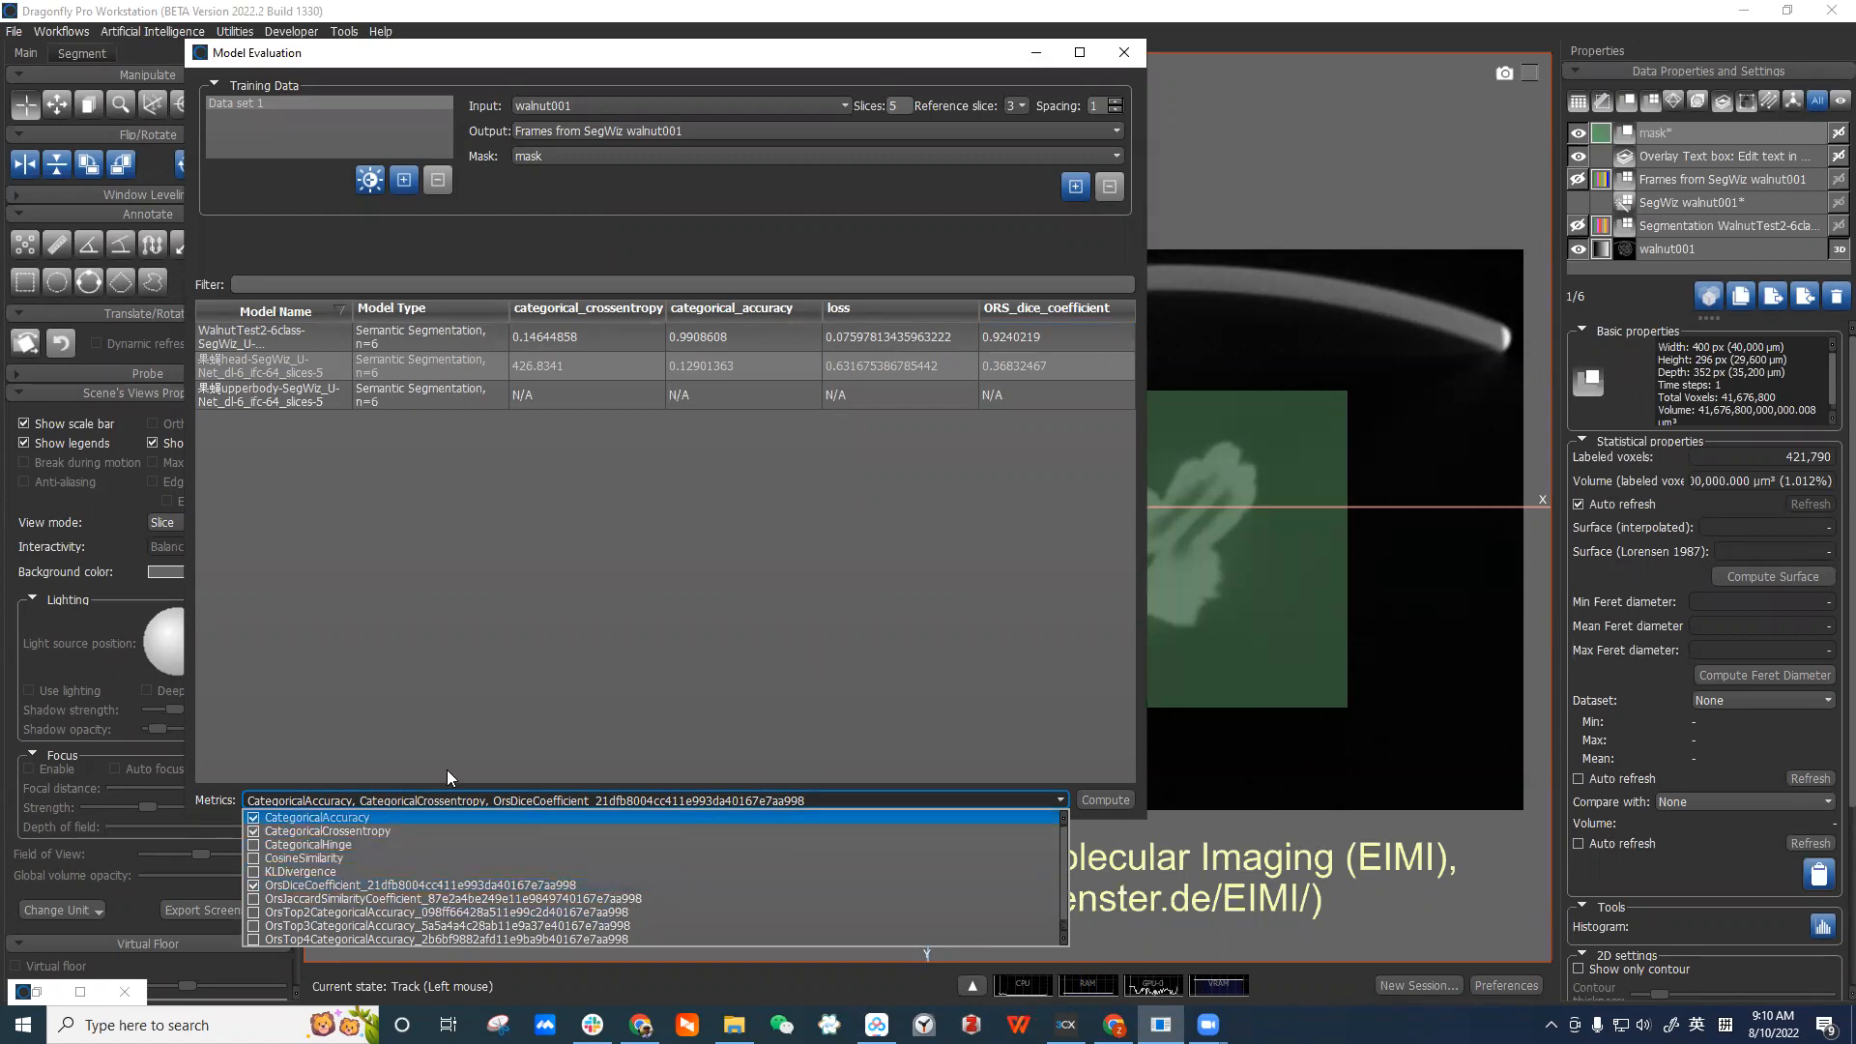
scroll(316, 907, down, 1)
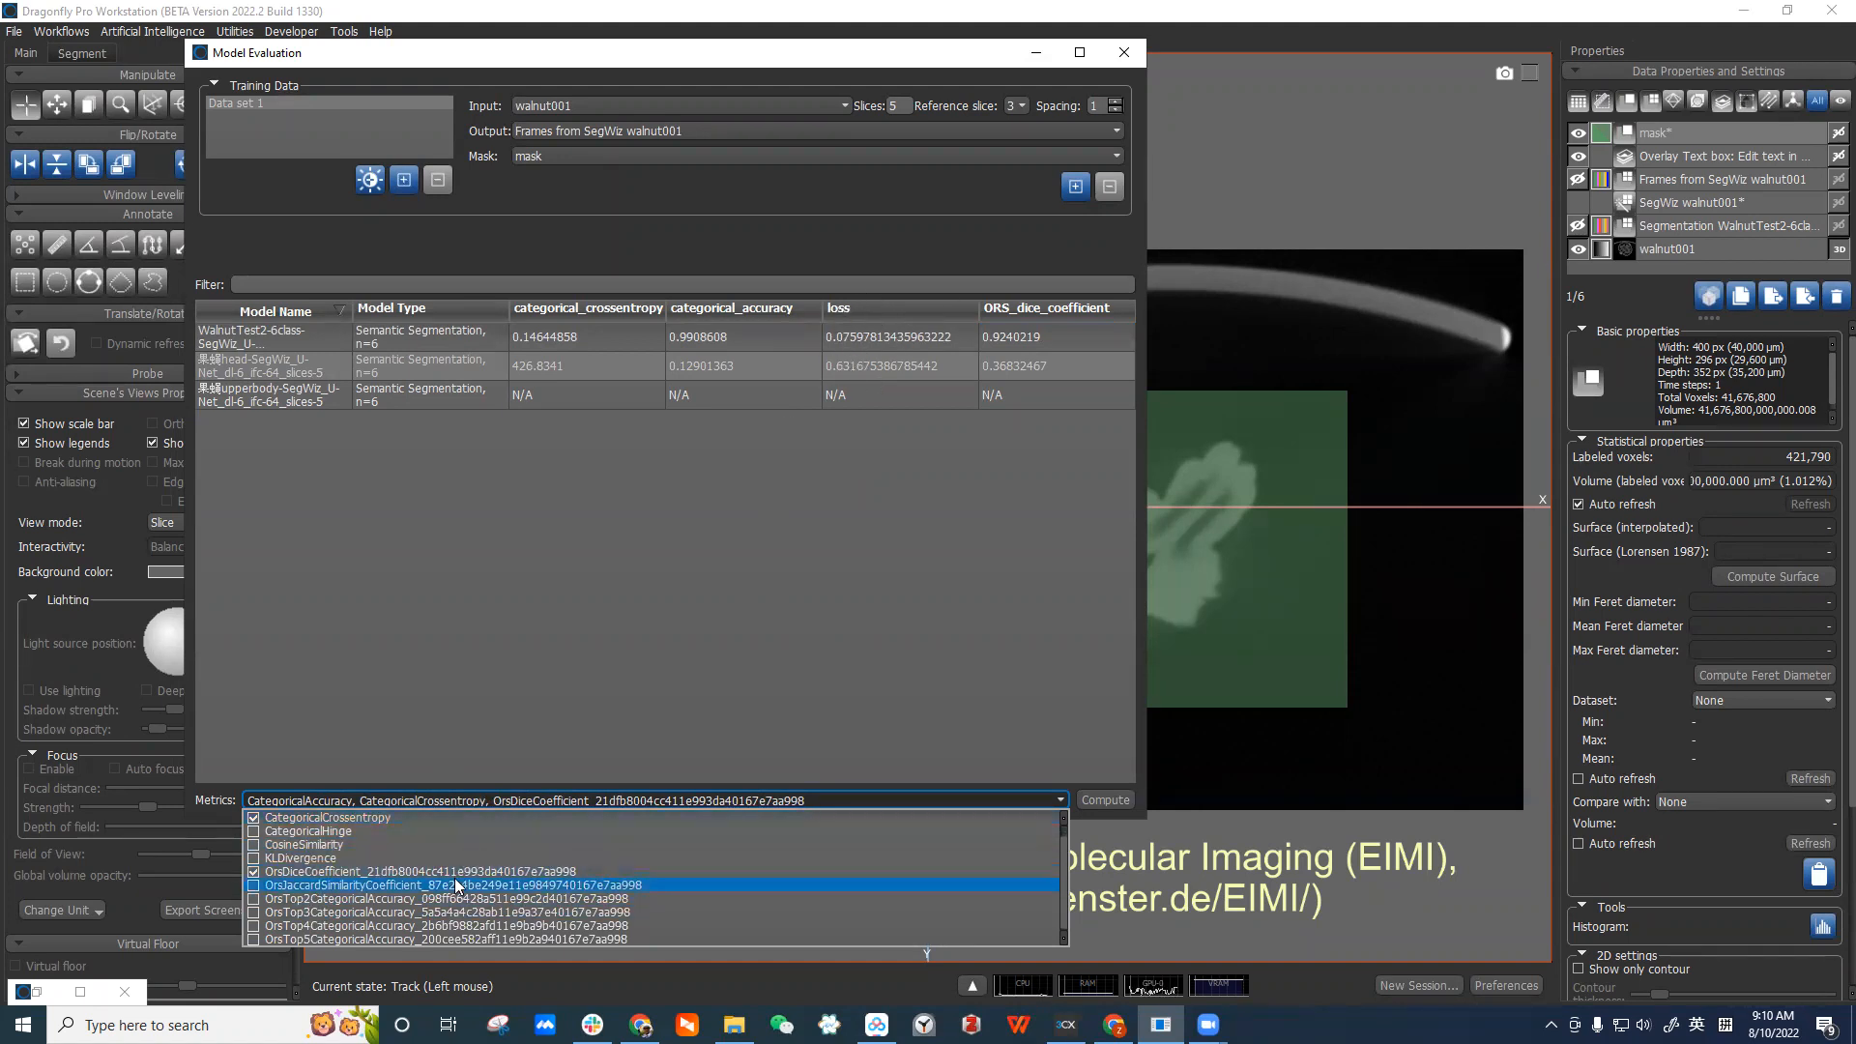
scroll(450, 843, up, 1)
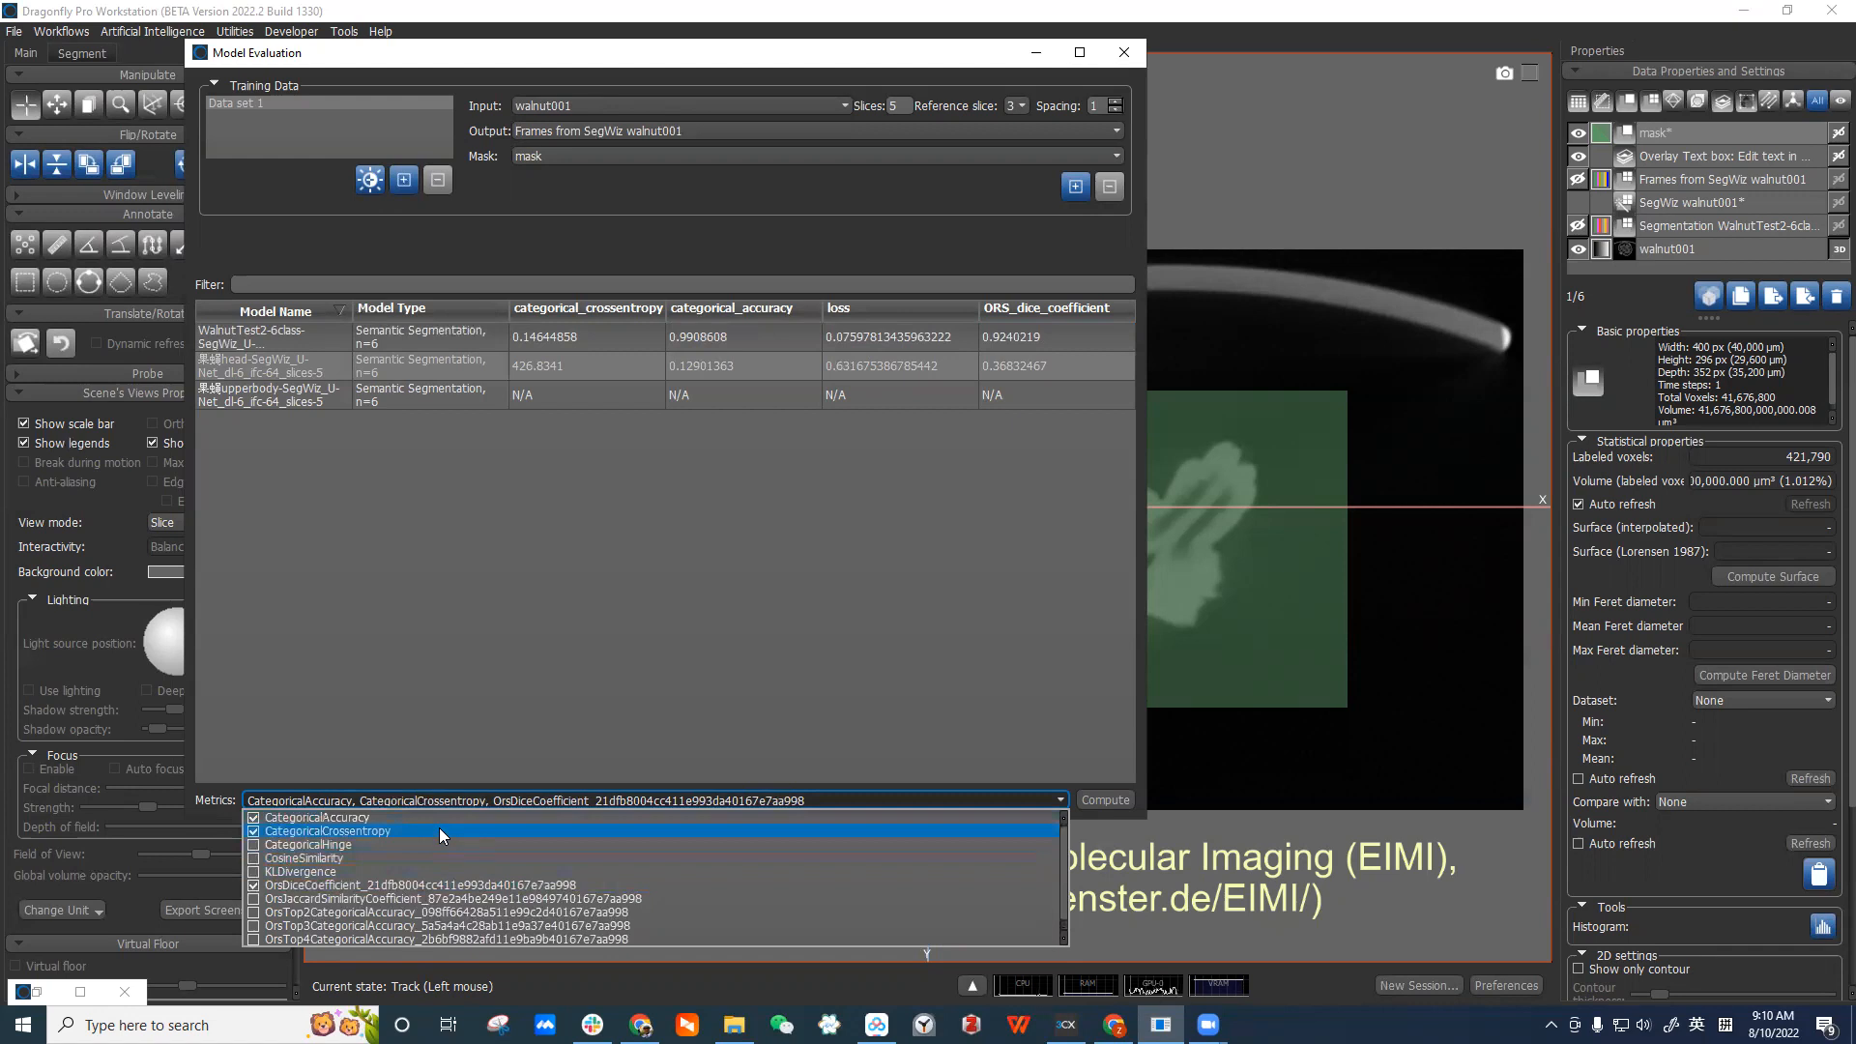
scroll(423, 857, down, 1)
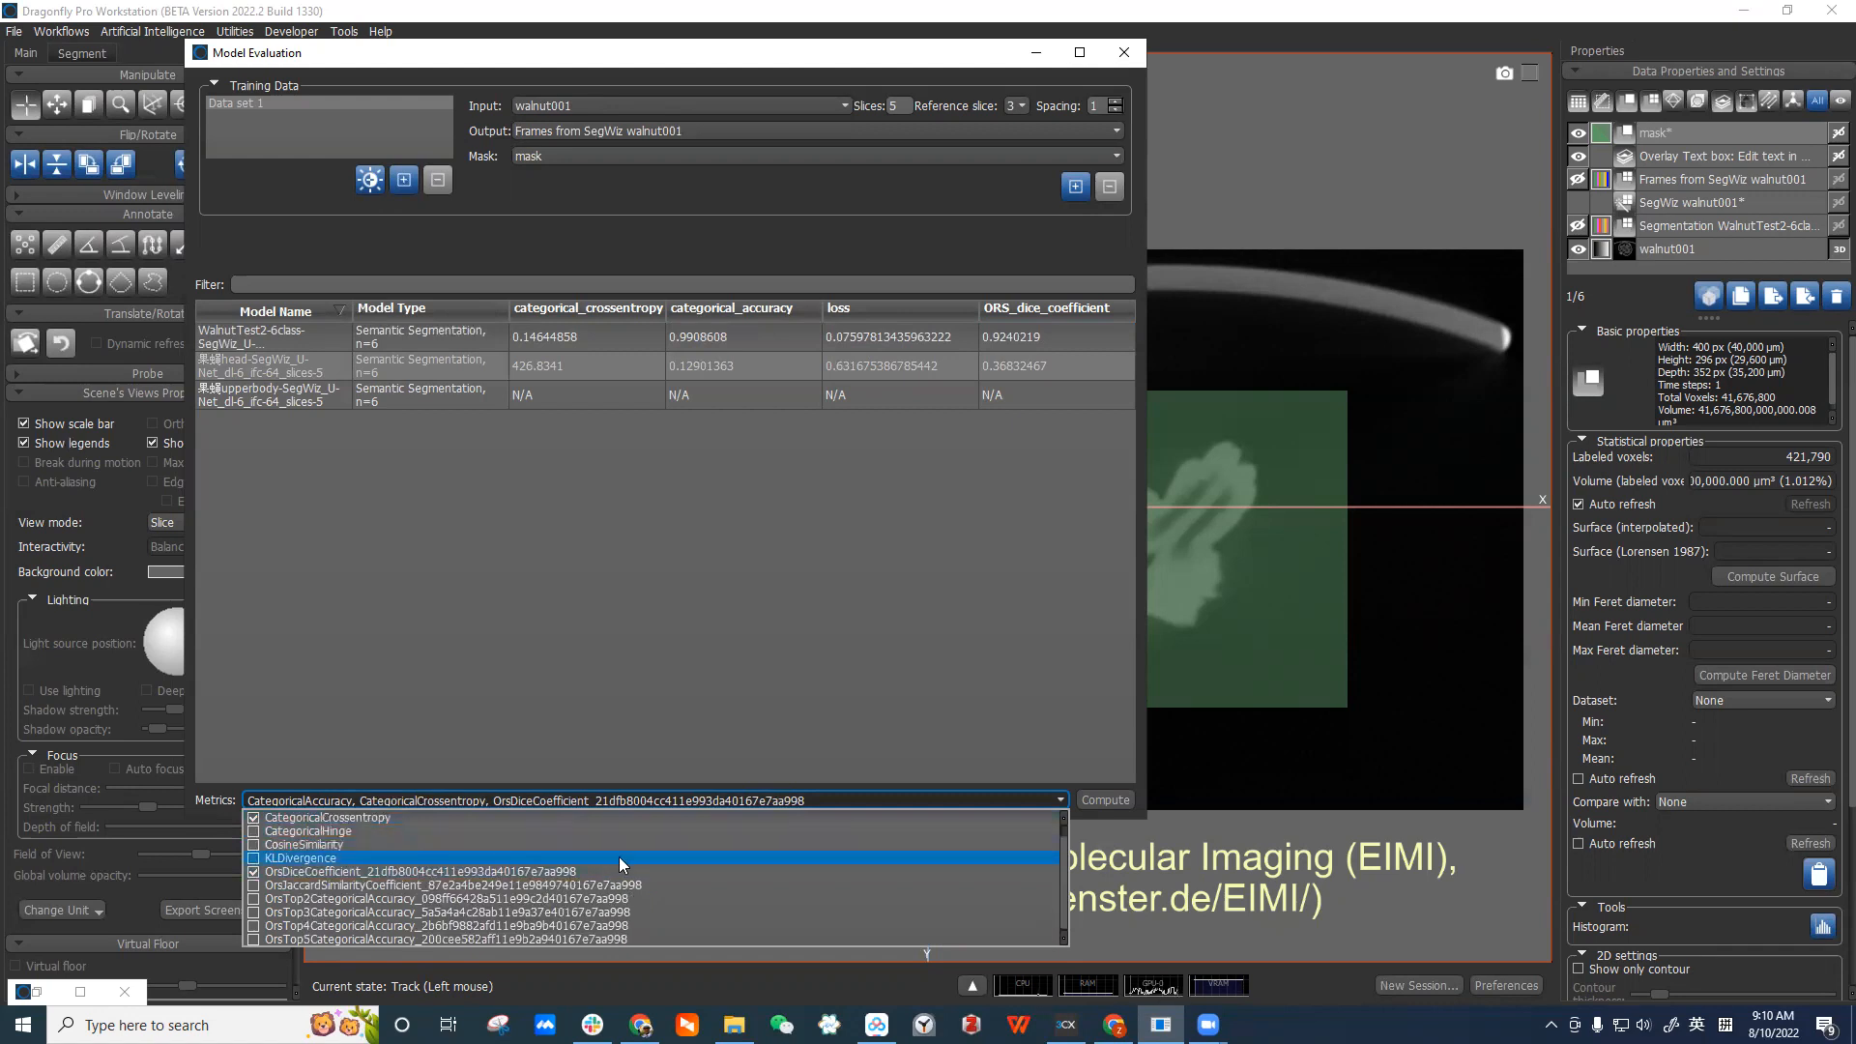
scroll(619, 864, up, 1)
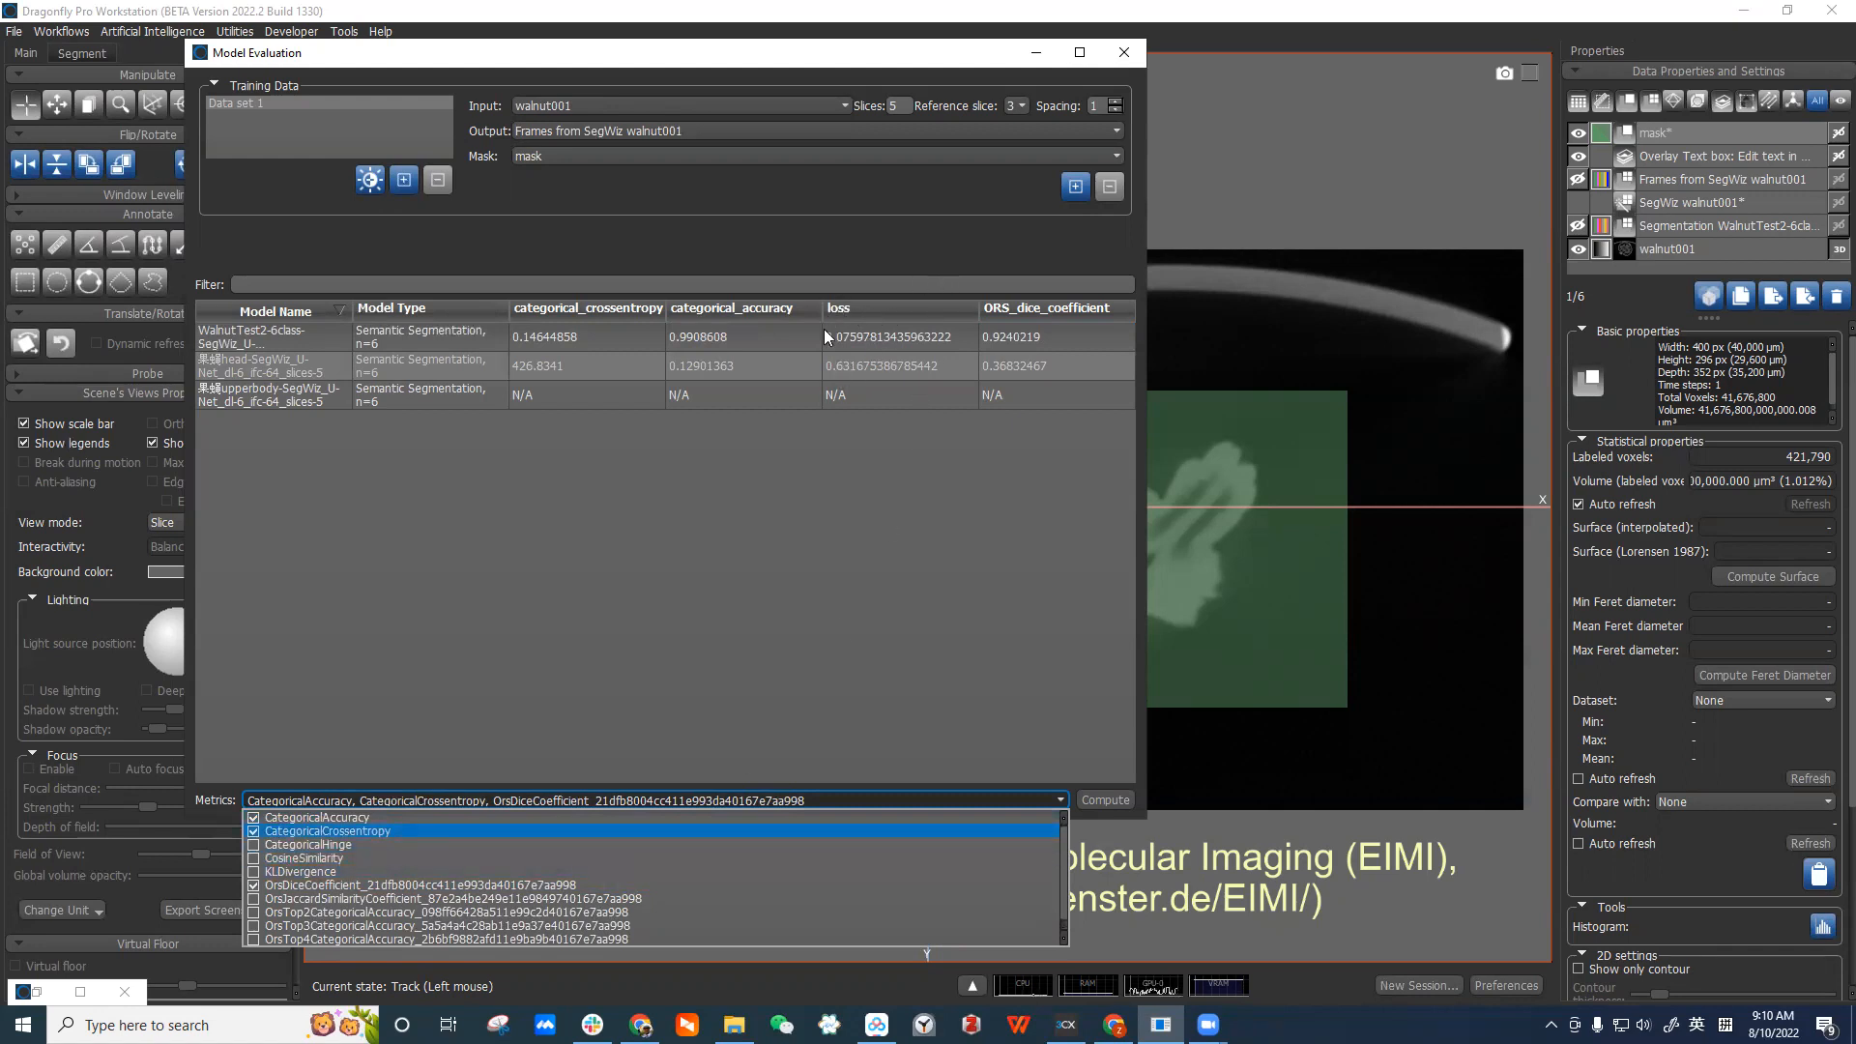
scroll(360, 841, down, 1)
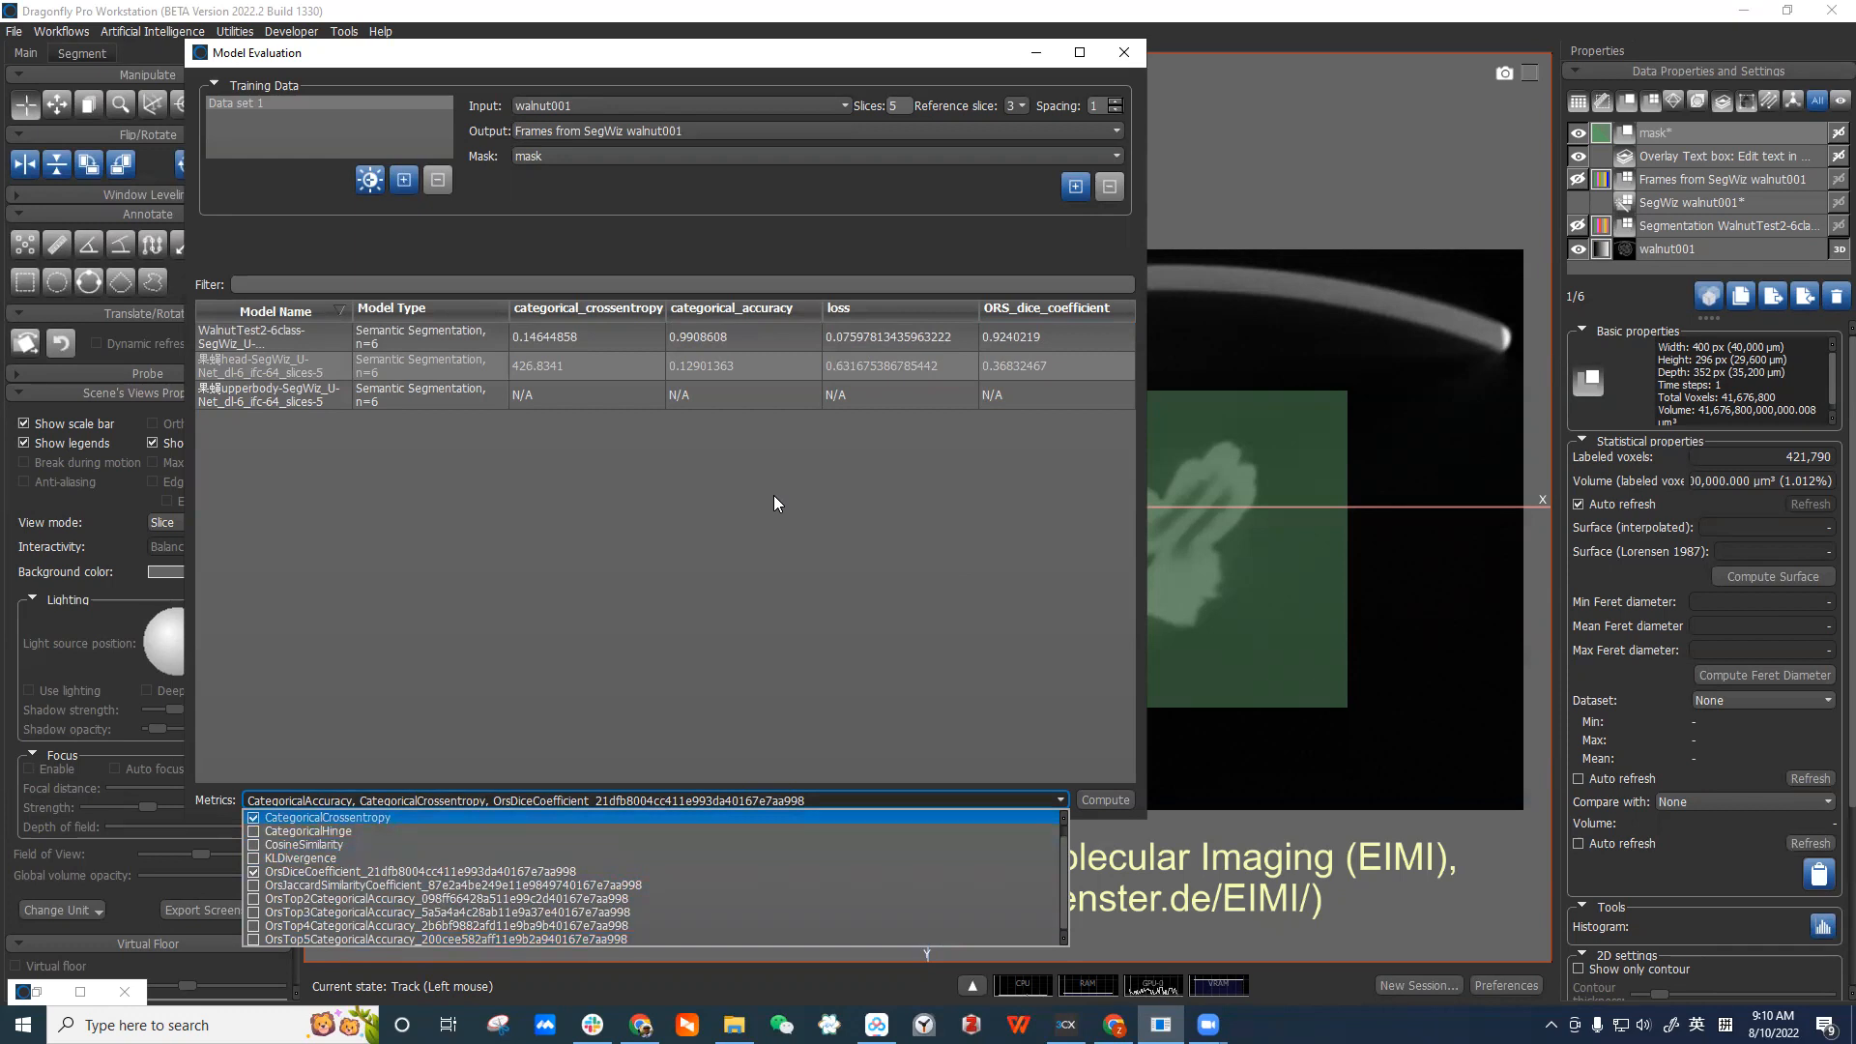
Compare the two models' crossentropy and Dice scores and check the labelled class count of the WalnutTest2-6class segmentation.
click(524, 362)
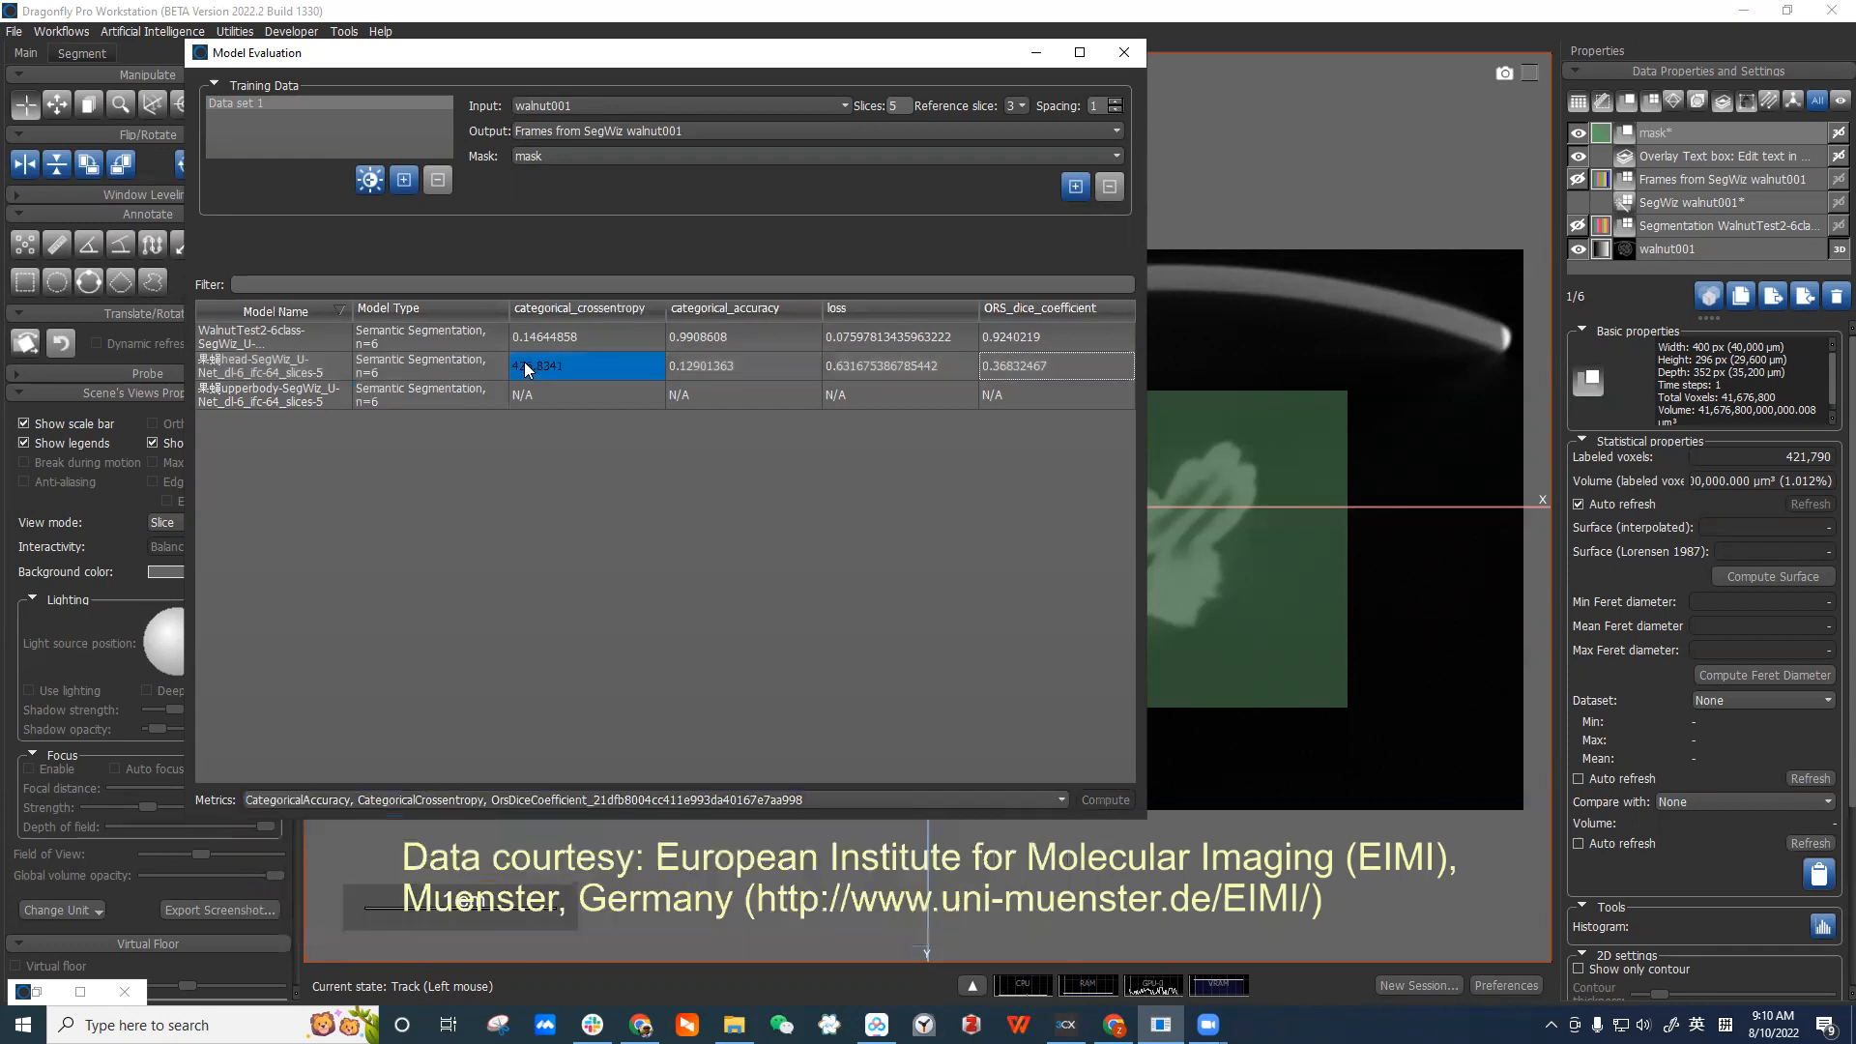
click(480, 335)
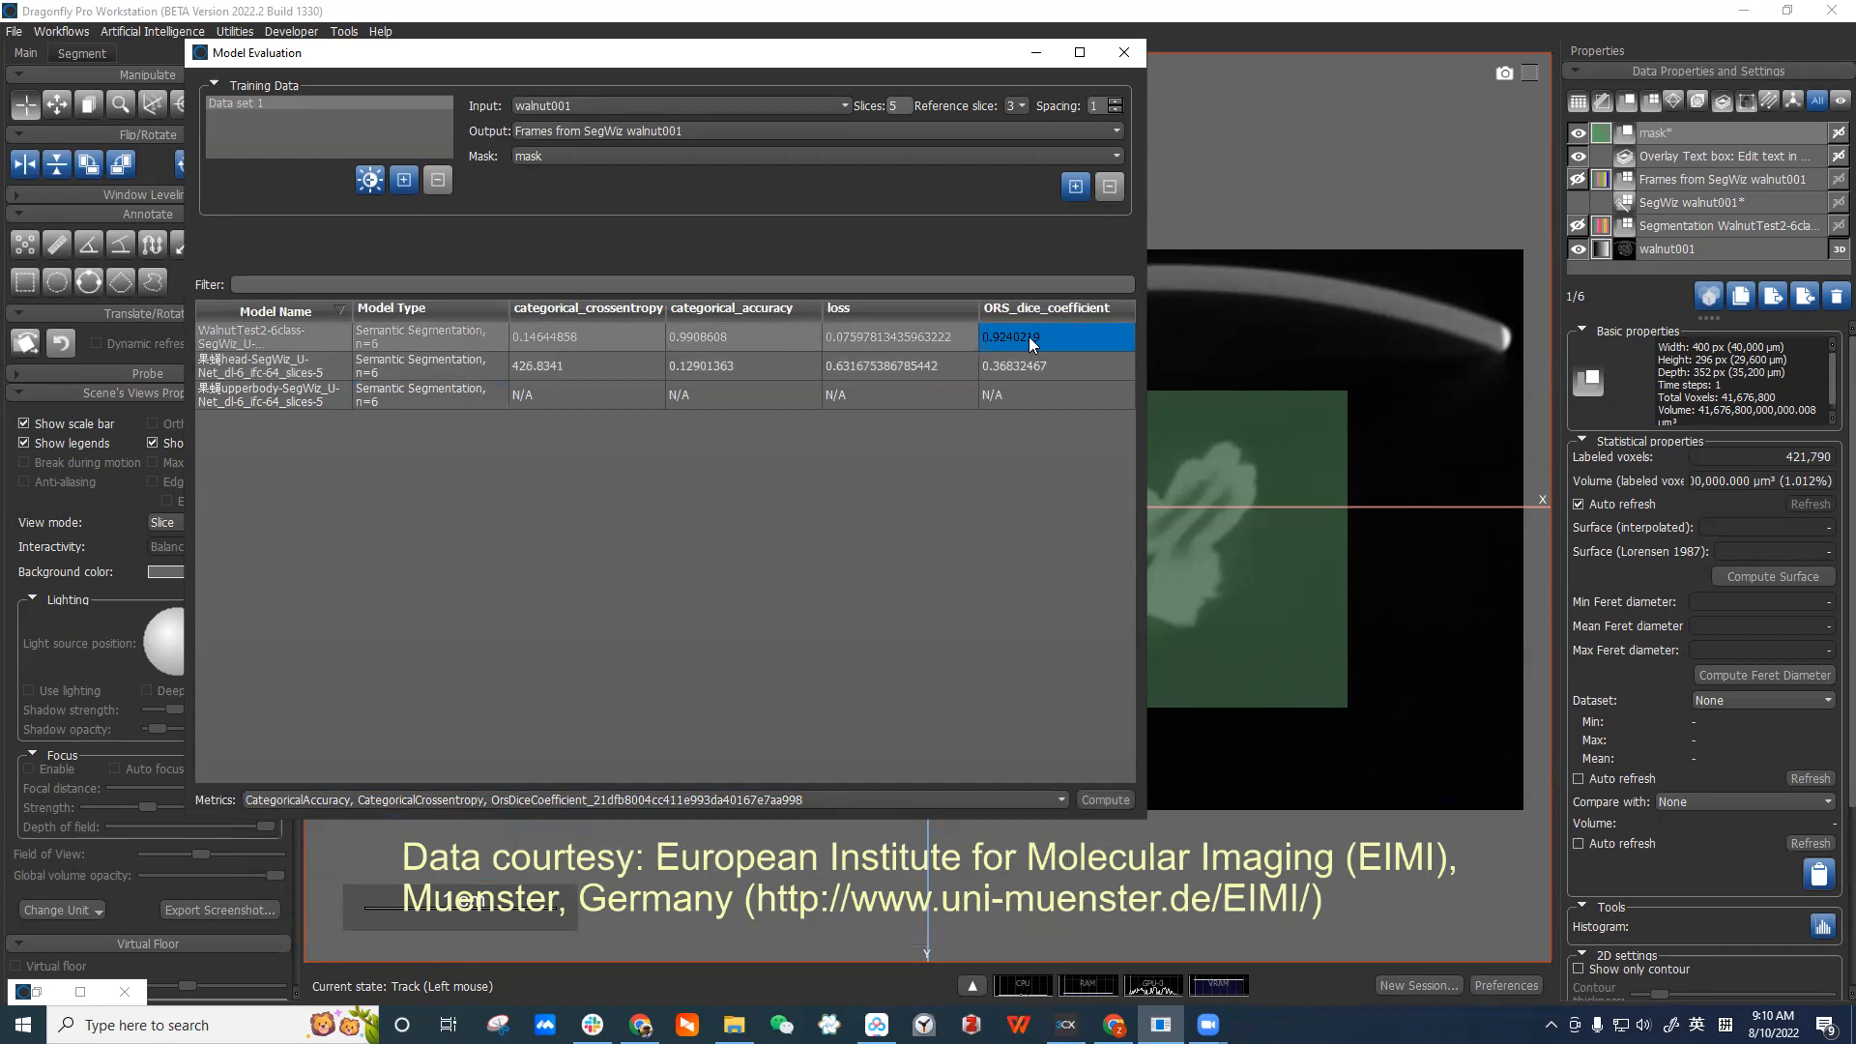
click(1782, 130)
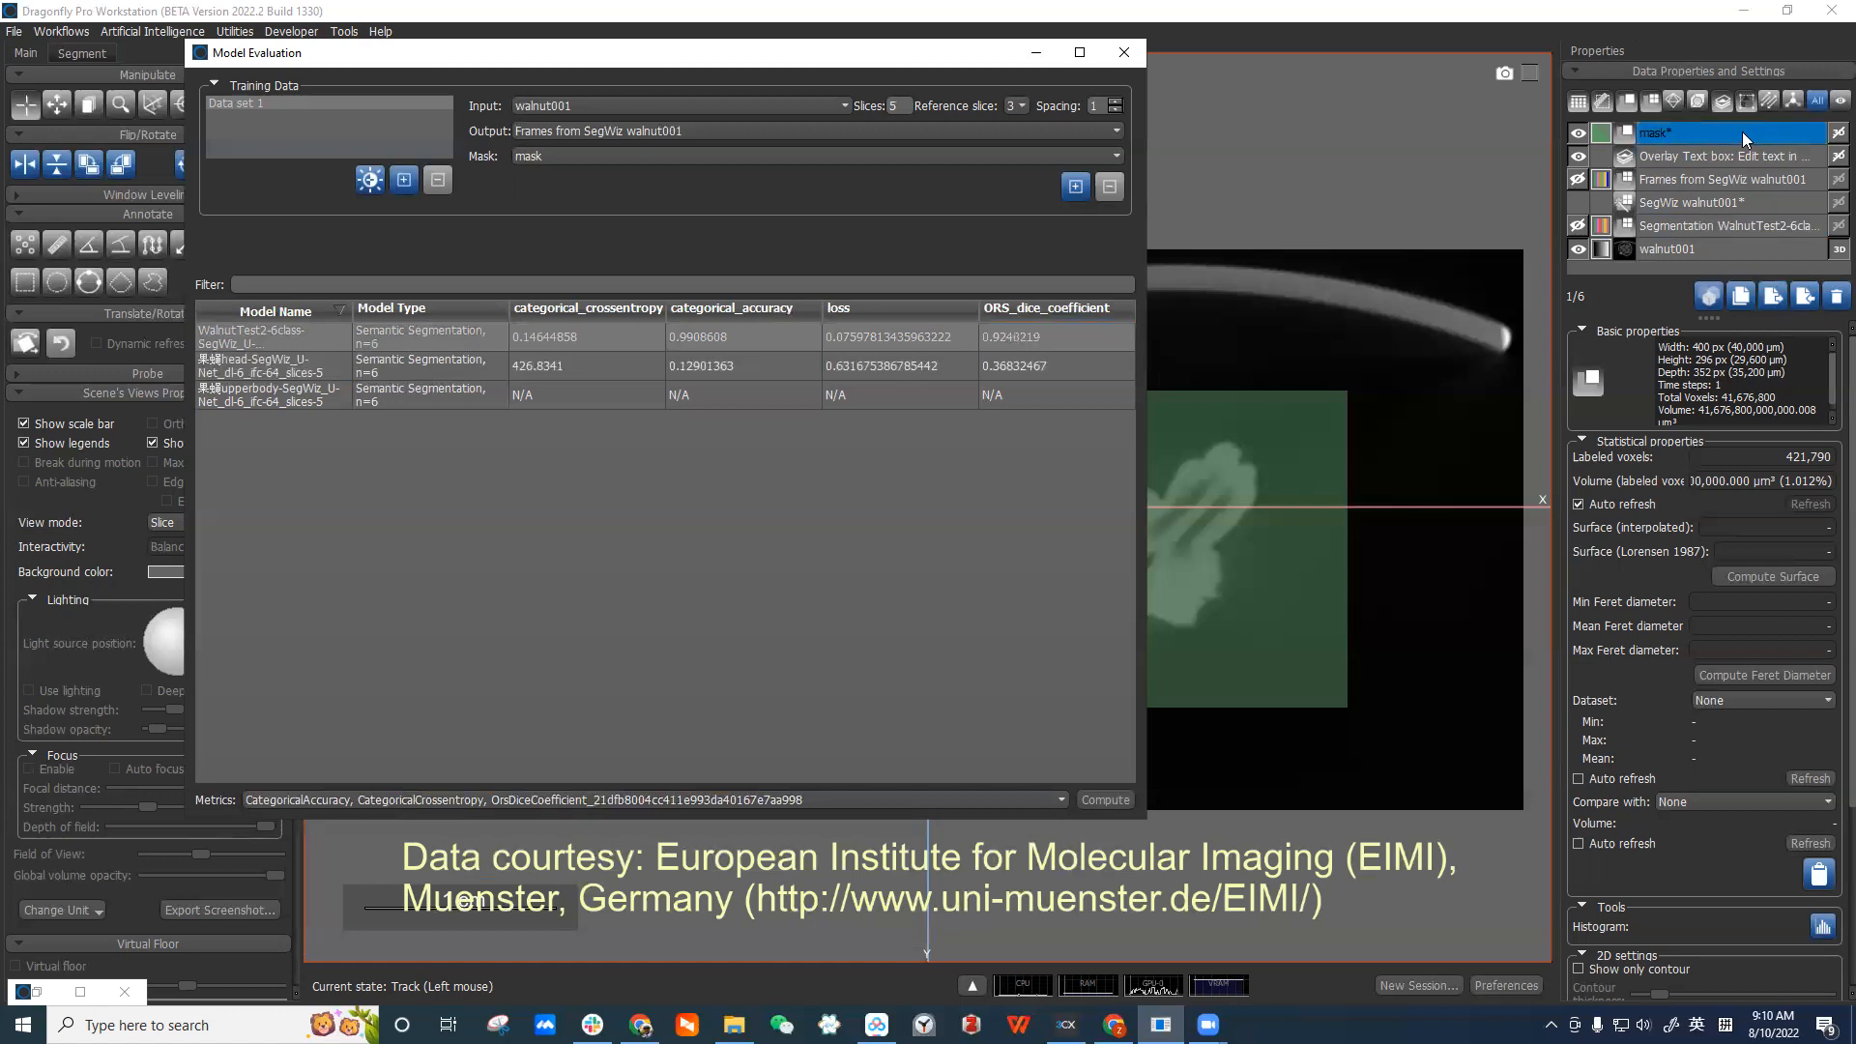
click(1790, 204)
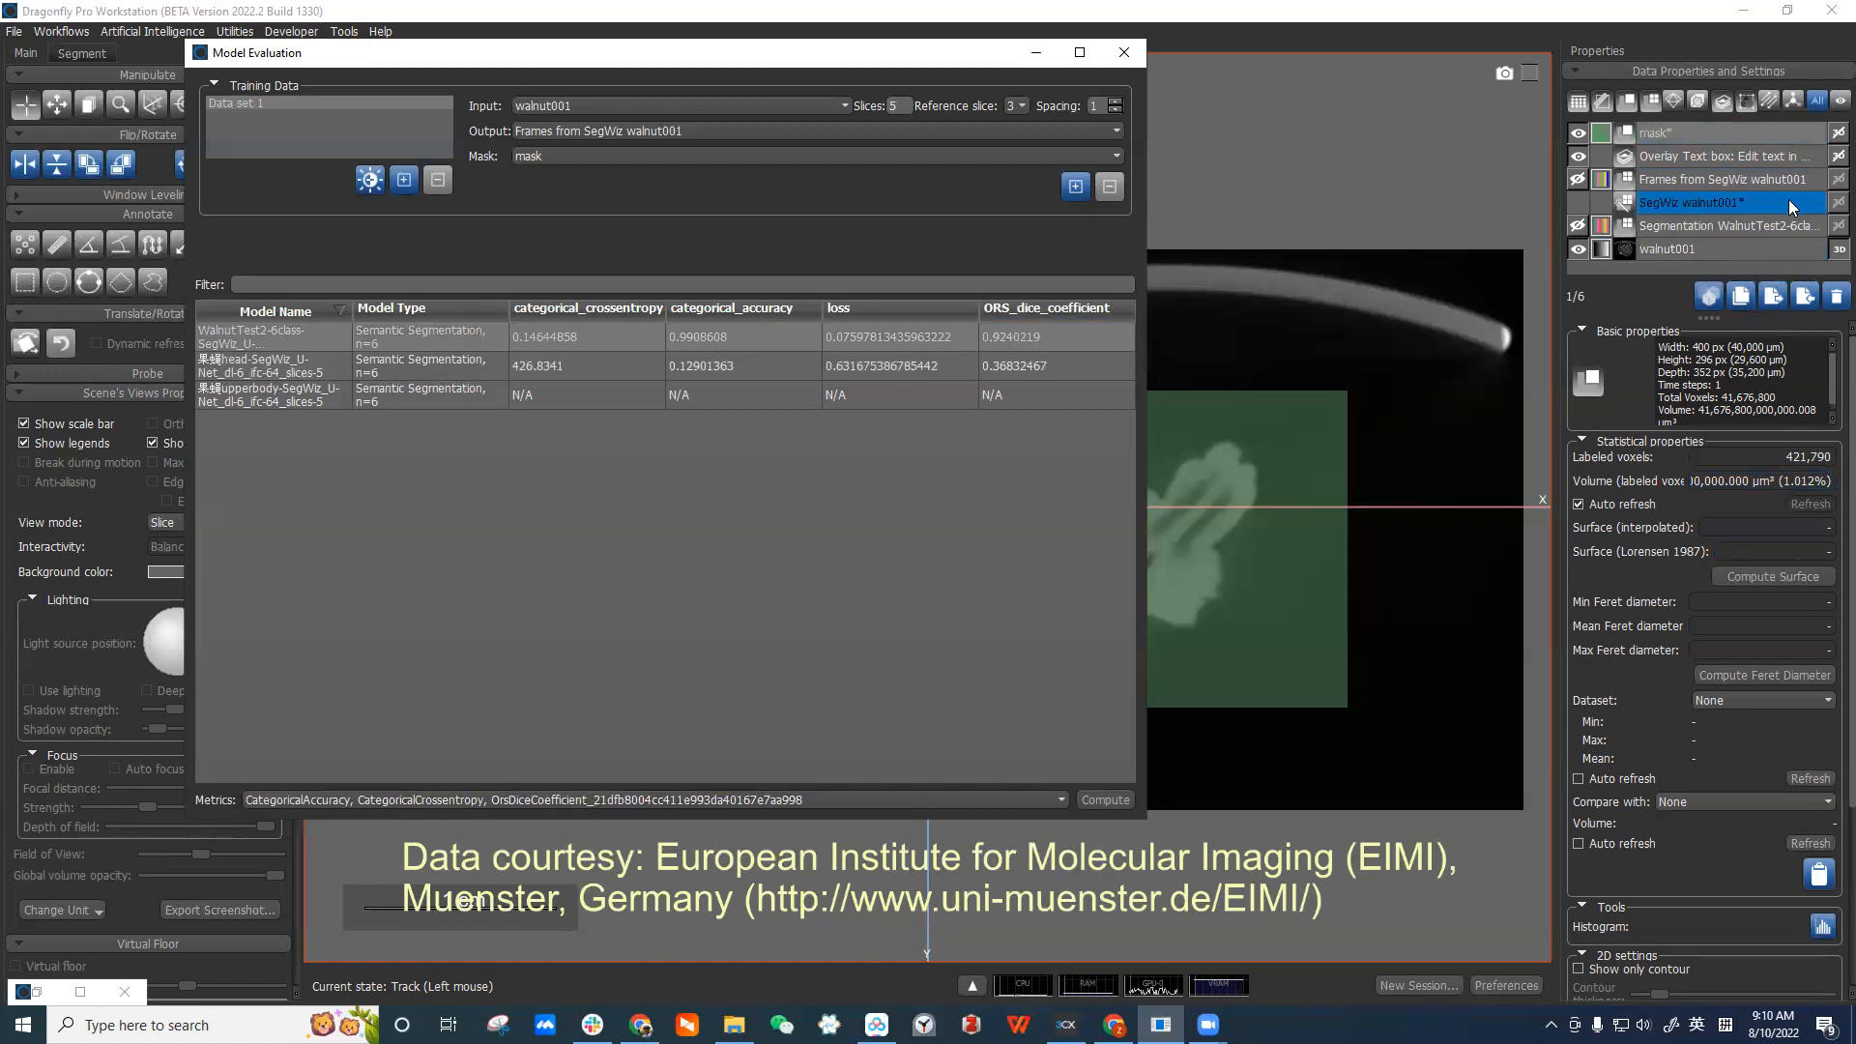
click(1769, 226)
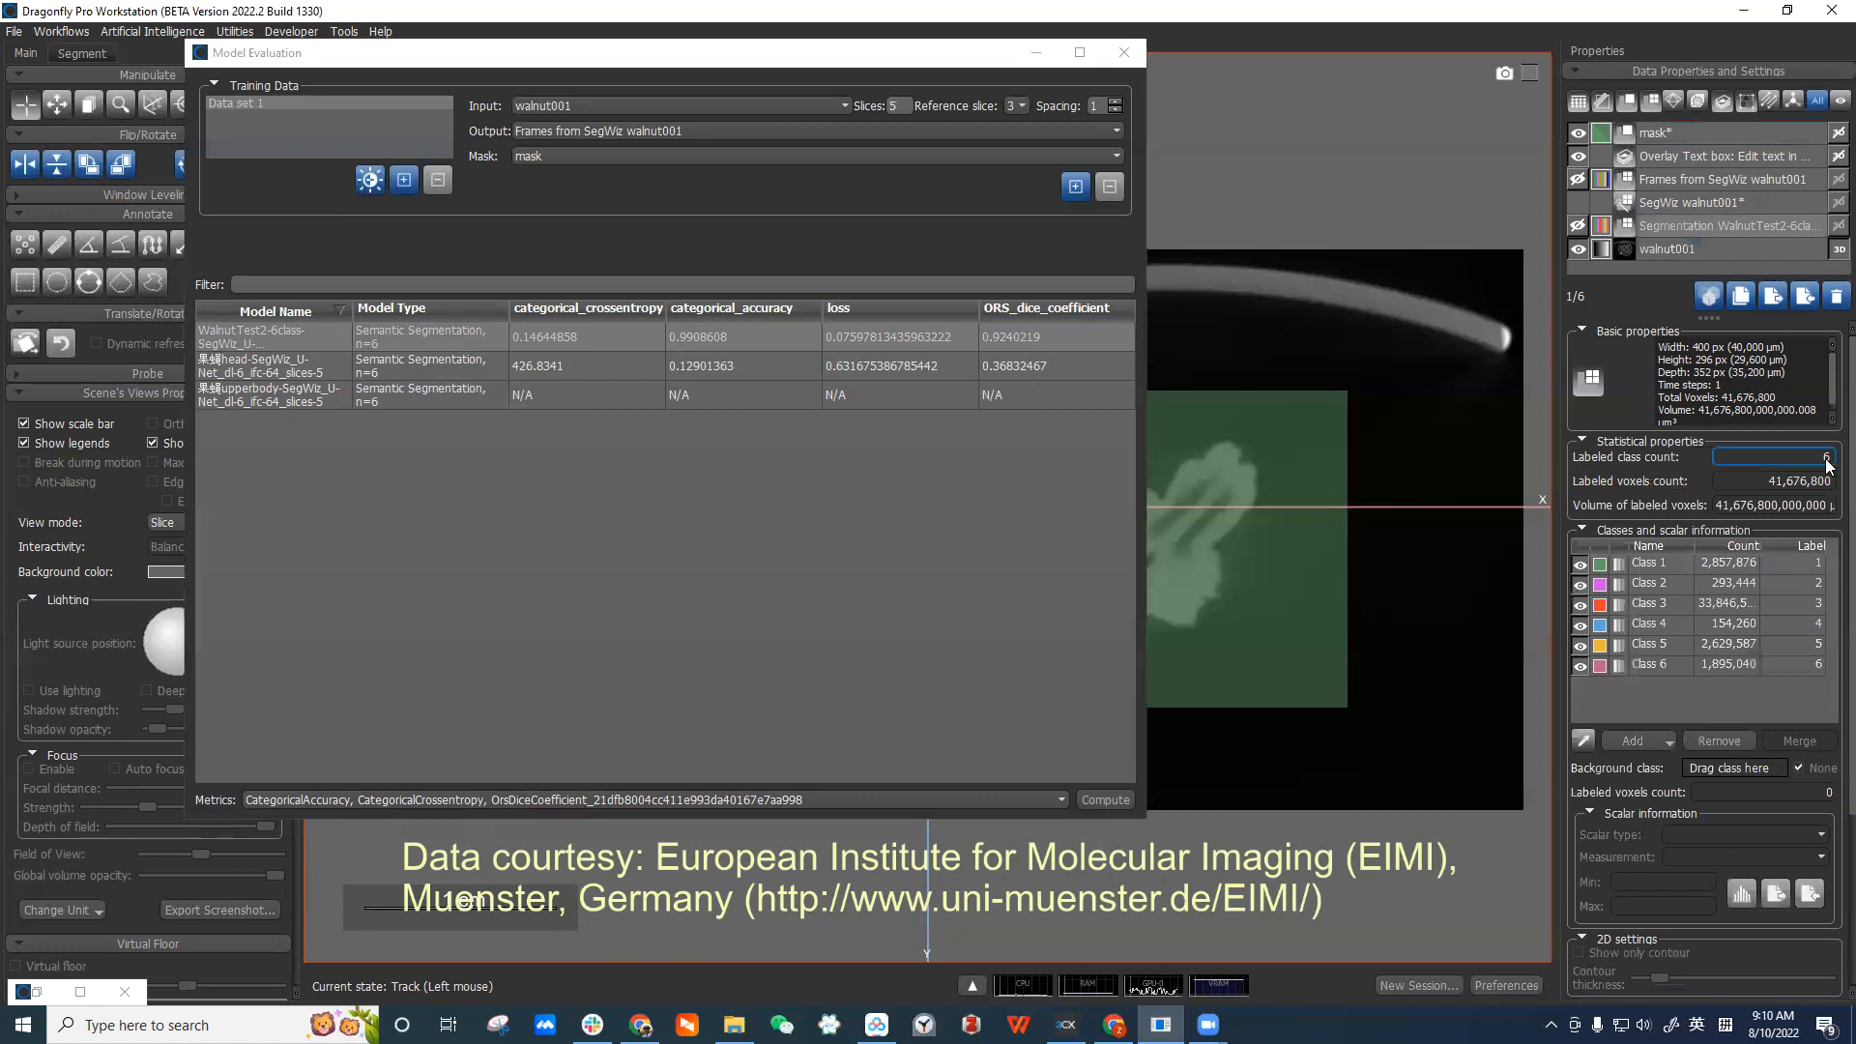
click(1048, 333)
click(1732, 589)
click(1048, 367)
click(1038, 336)
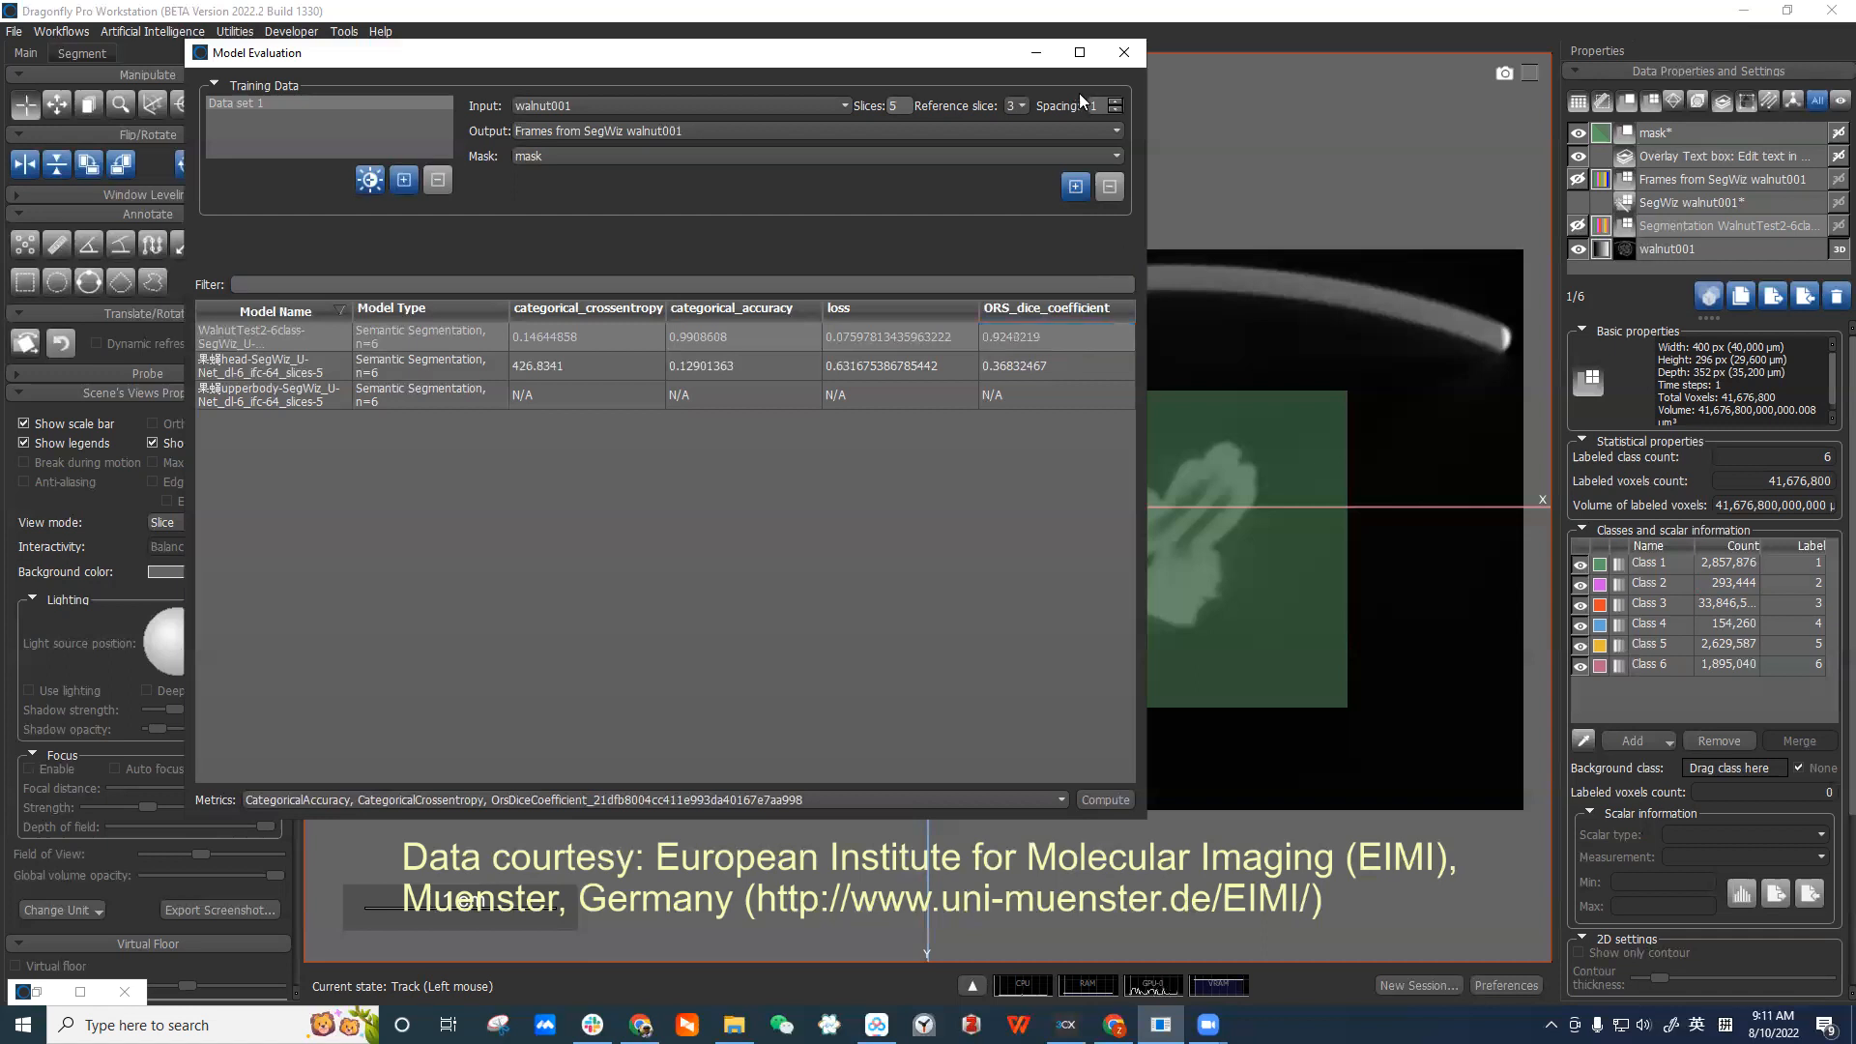
drag(974, 56, 986, 59)
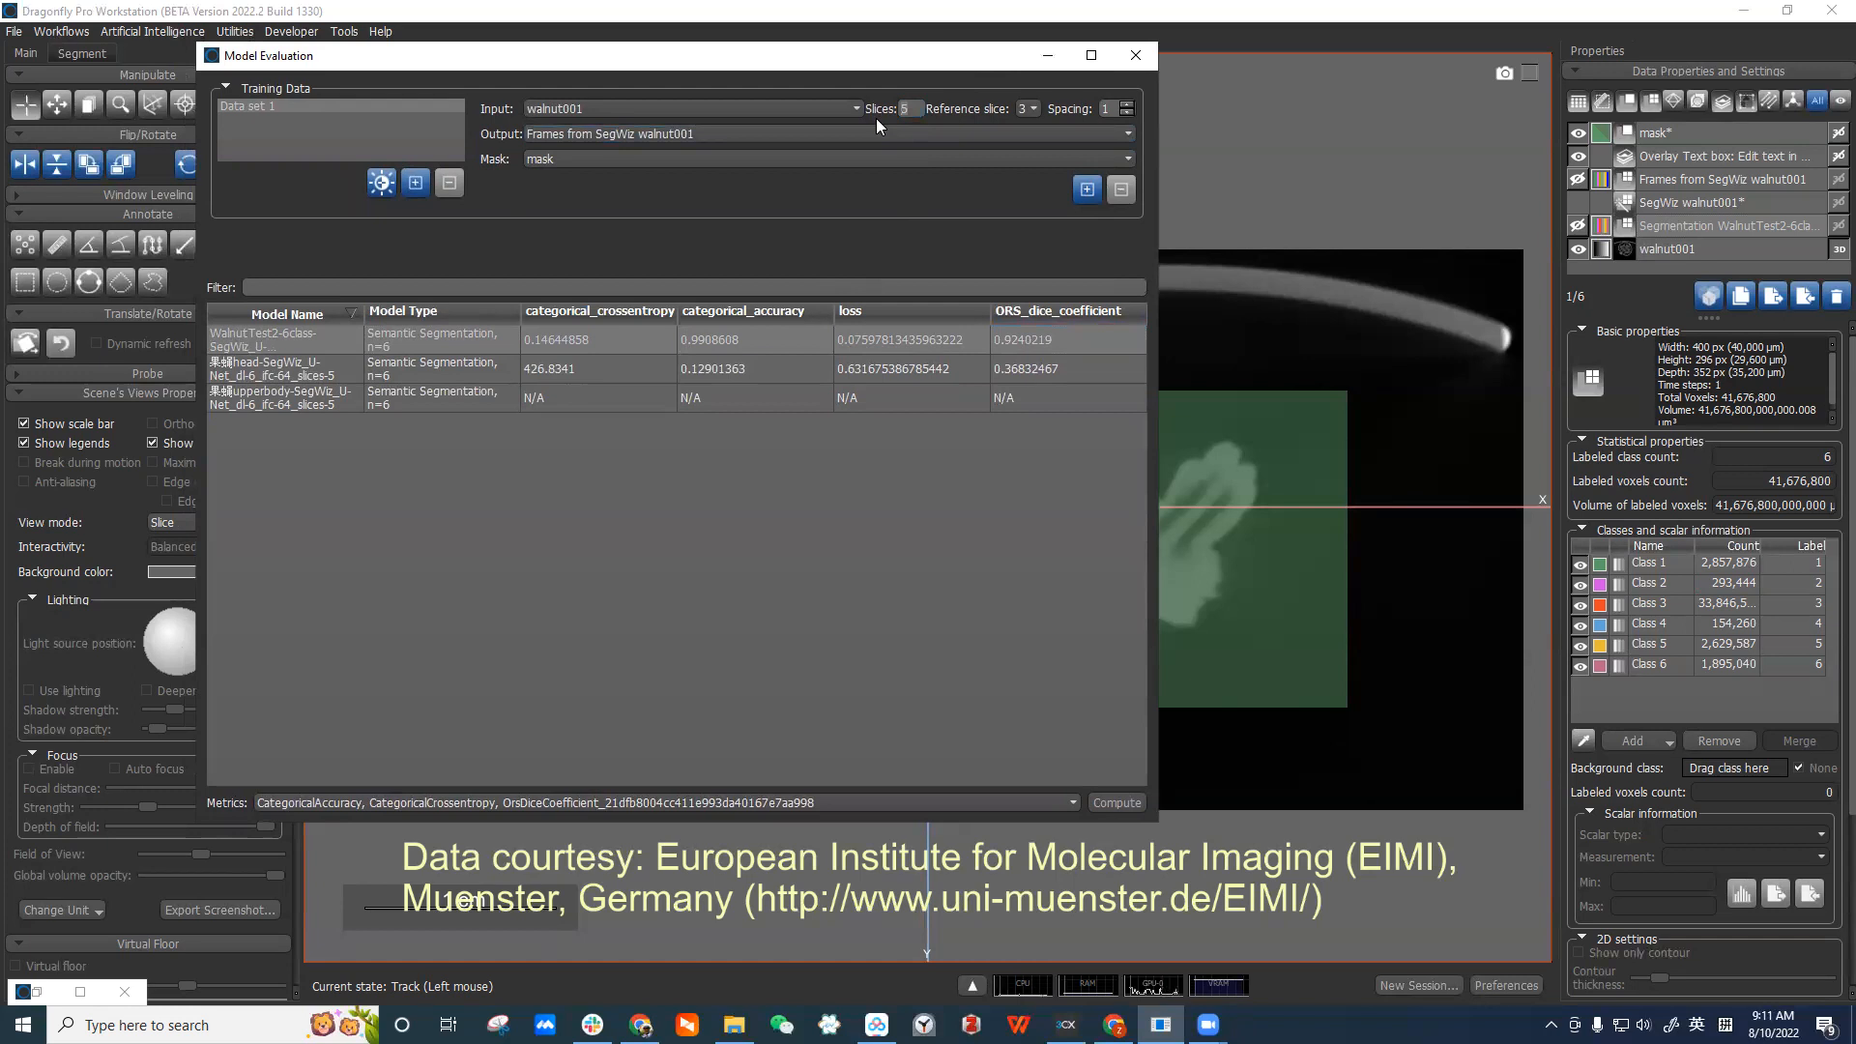
Set the walnut001 input to 3 slices and select the WalnutTest1SegWiz U-Net model.
click(447, 350)
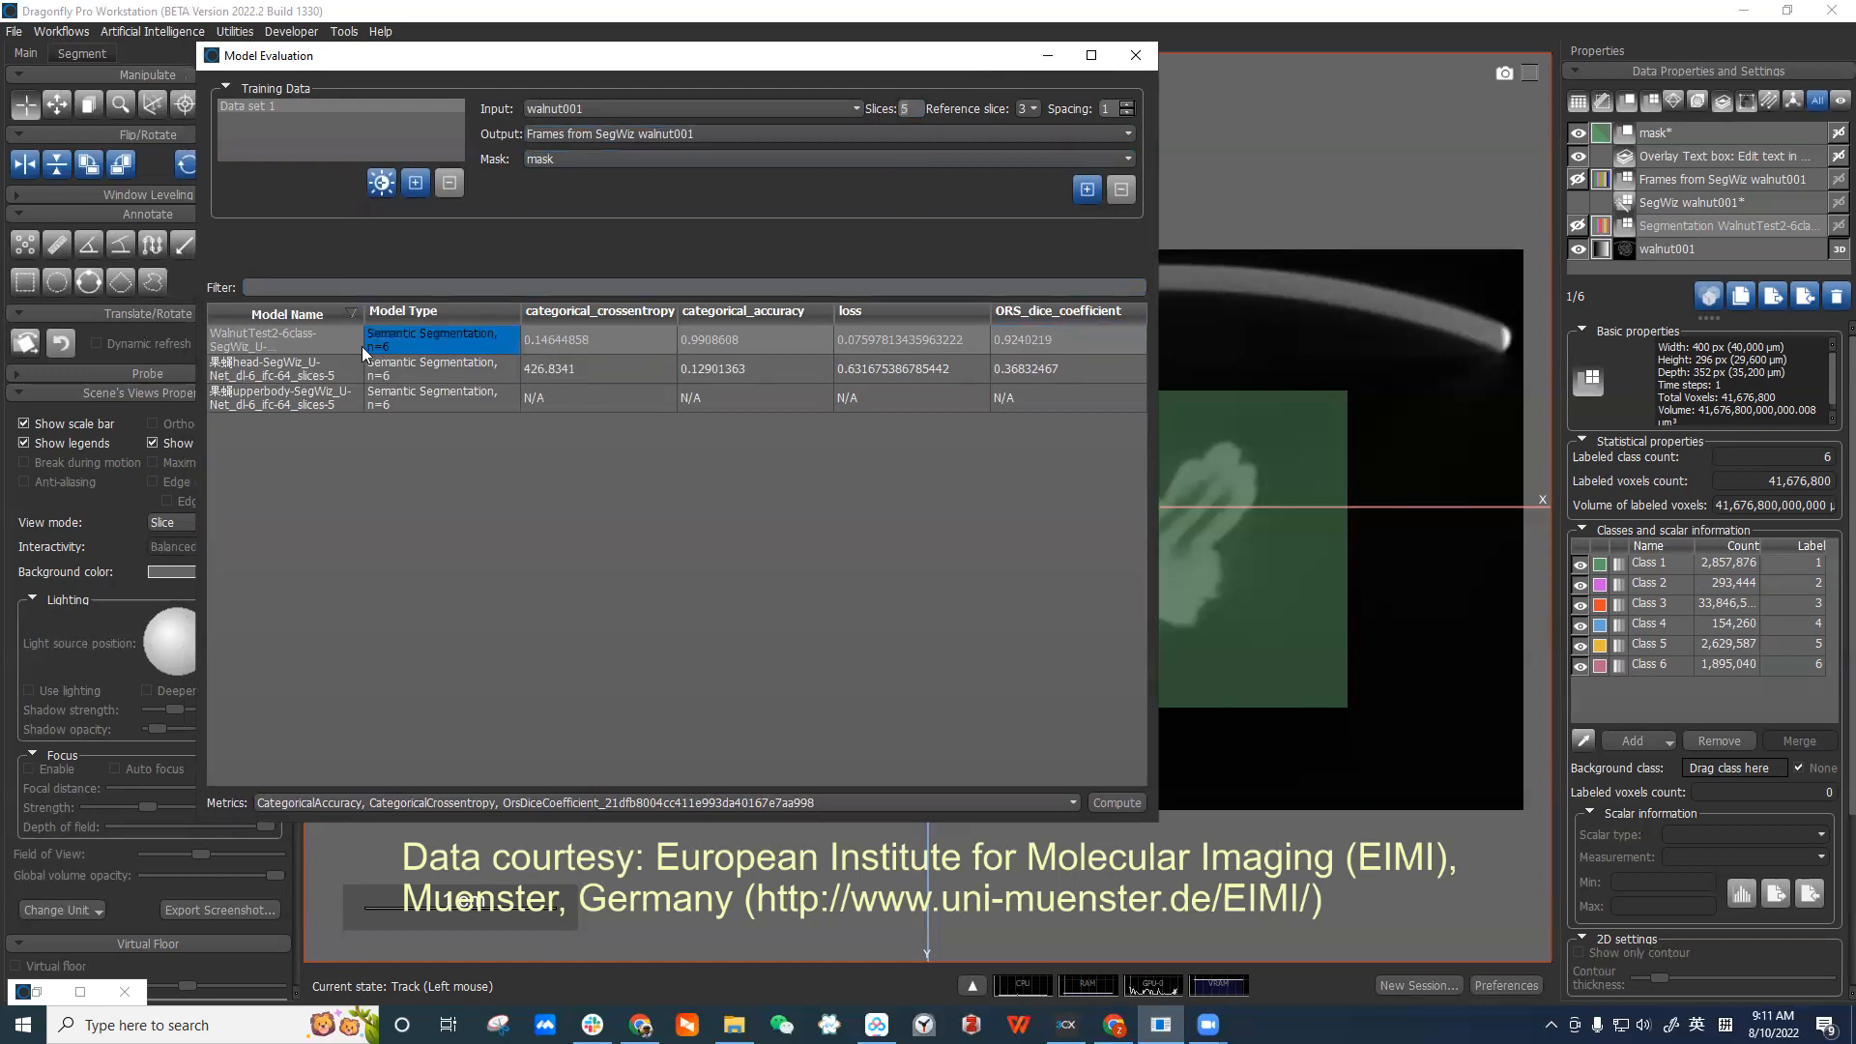
click(296, 342)
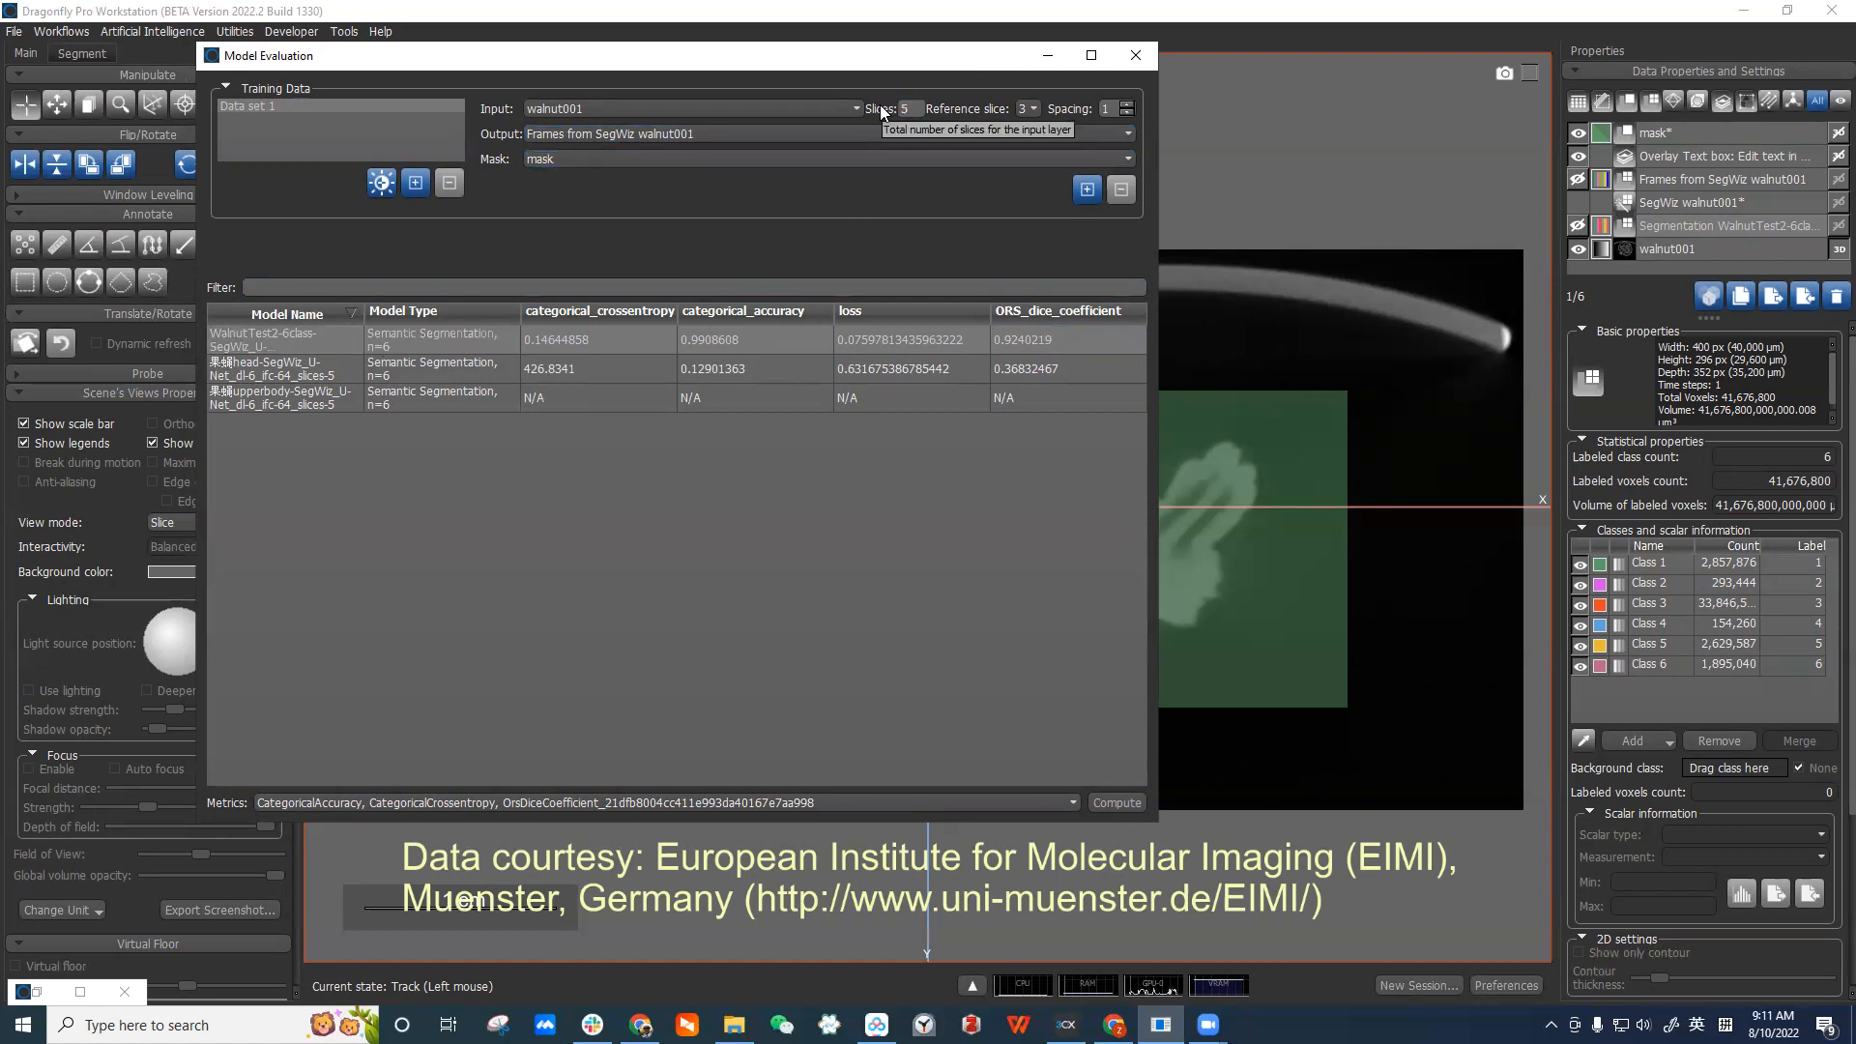
click(401, 343)
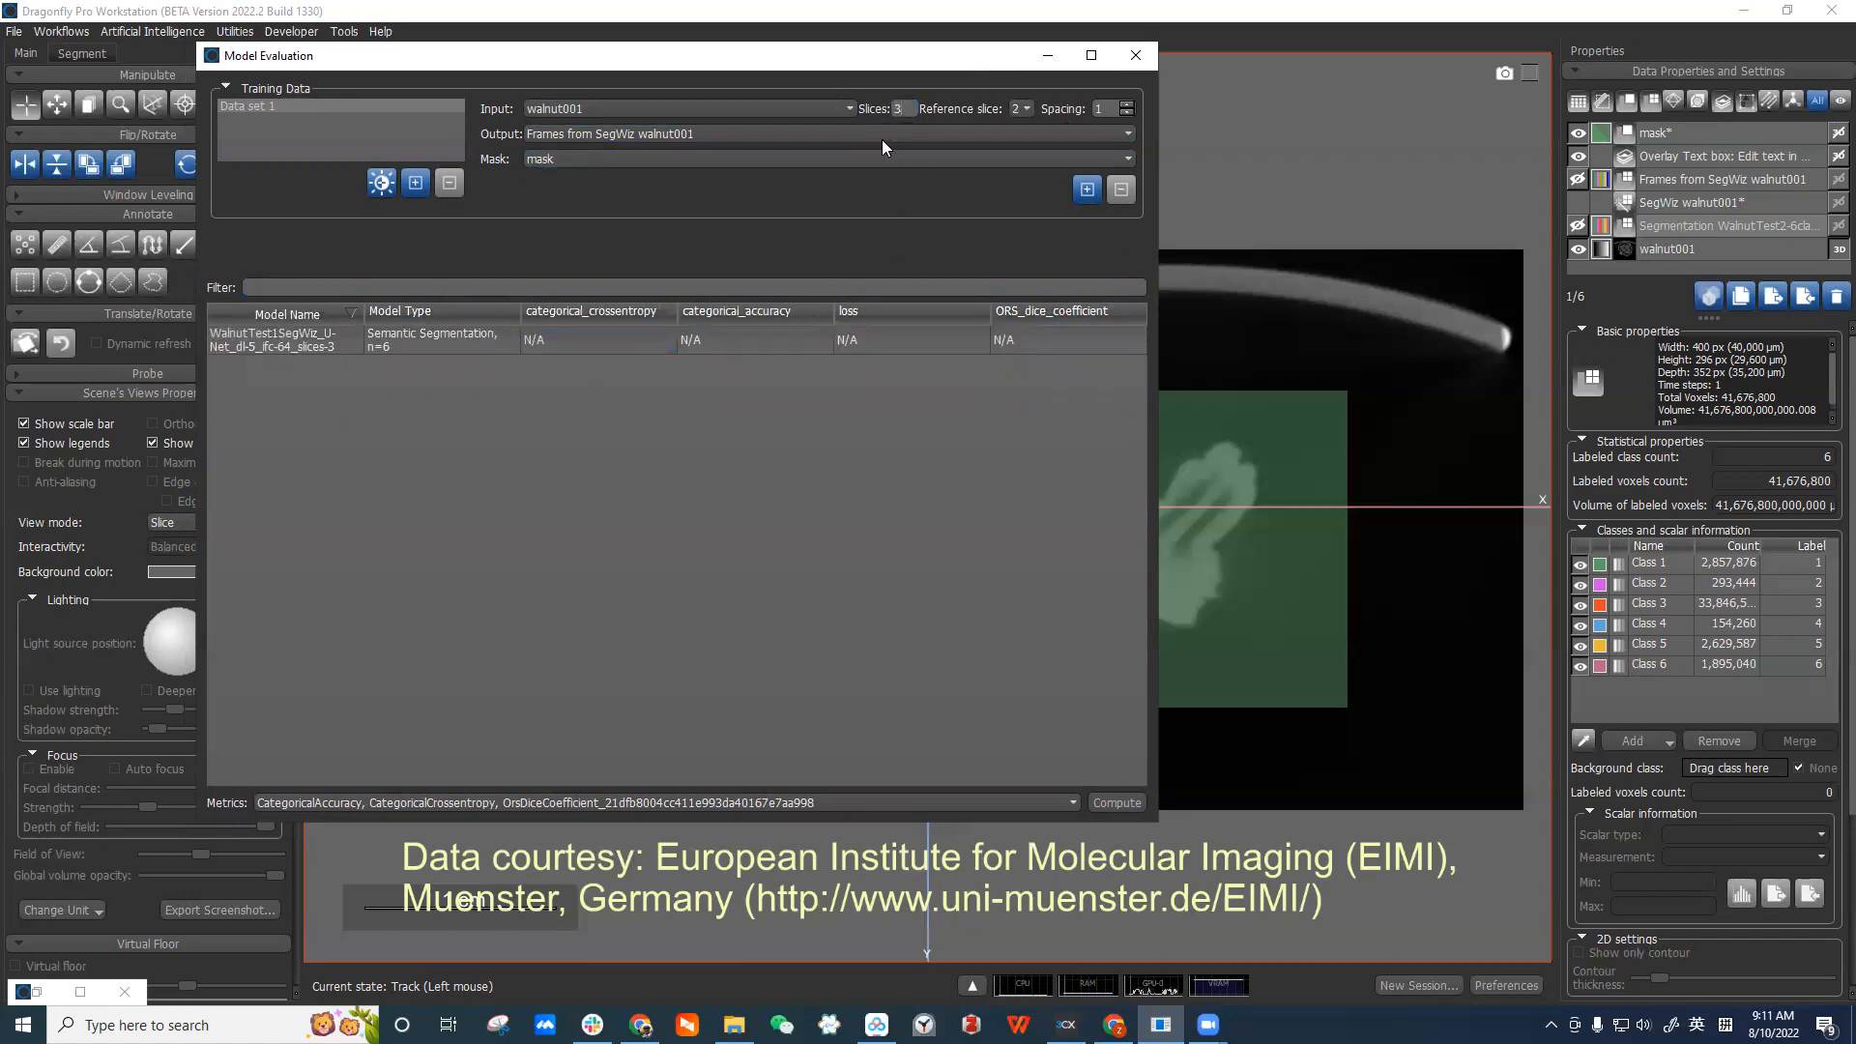
click(931, 341)
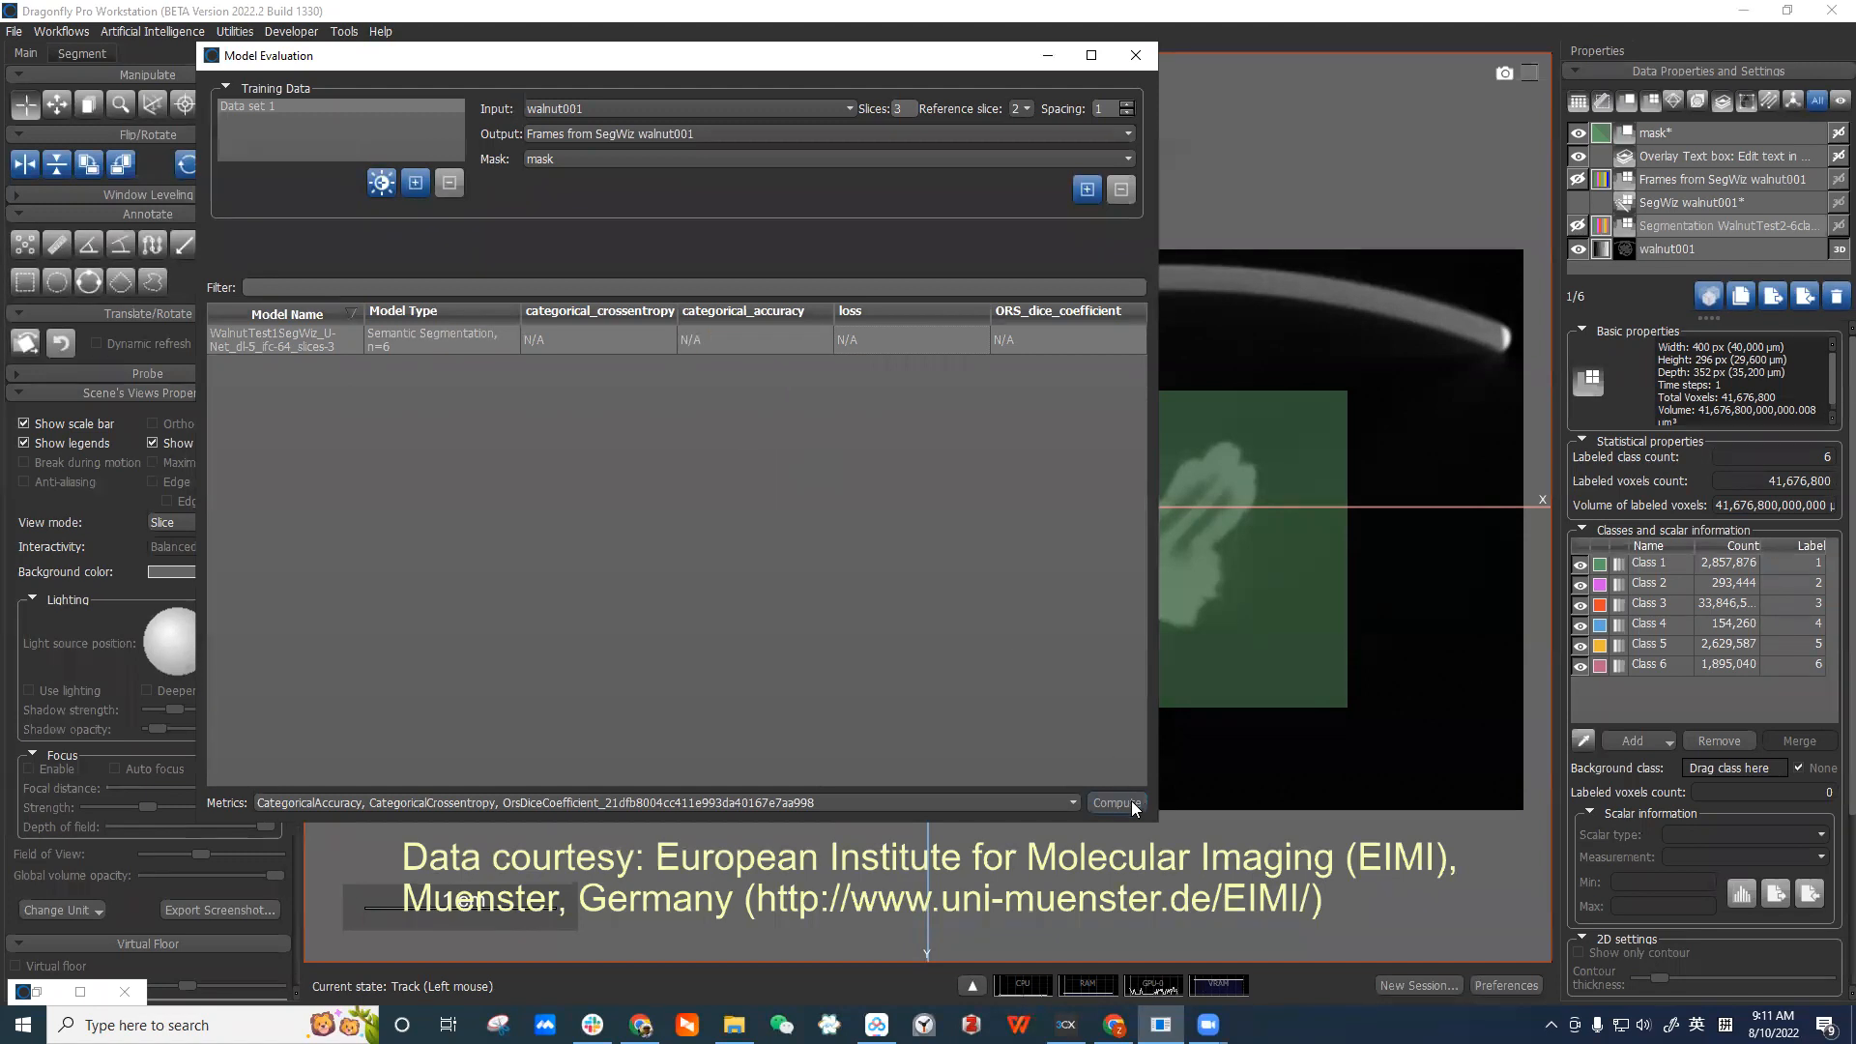
click(553, 342)
Set the walnut001 input to 5 slices and select the WalnutTest2-6class model.
drag(910, 110, 857, 116)
text(5)
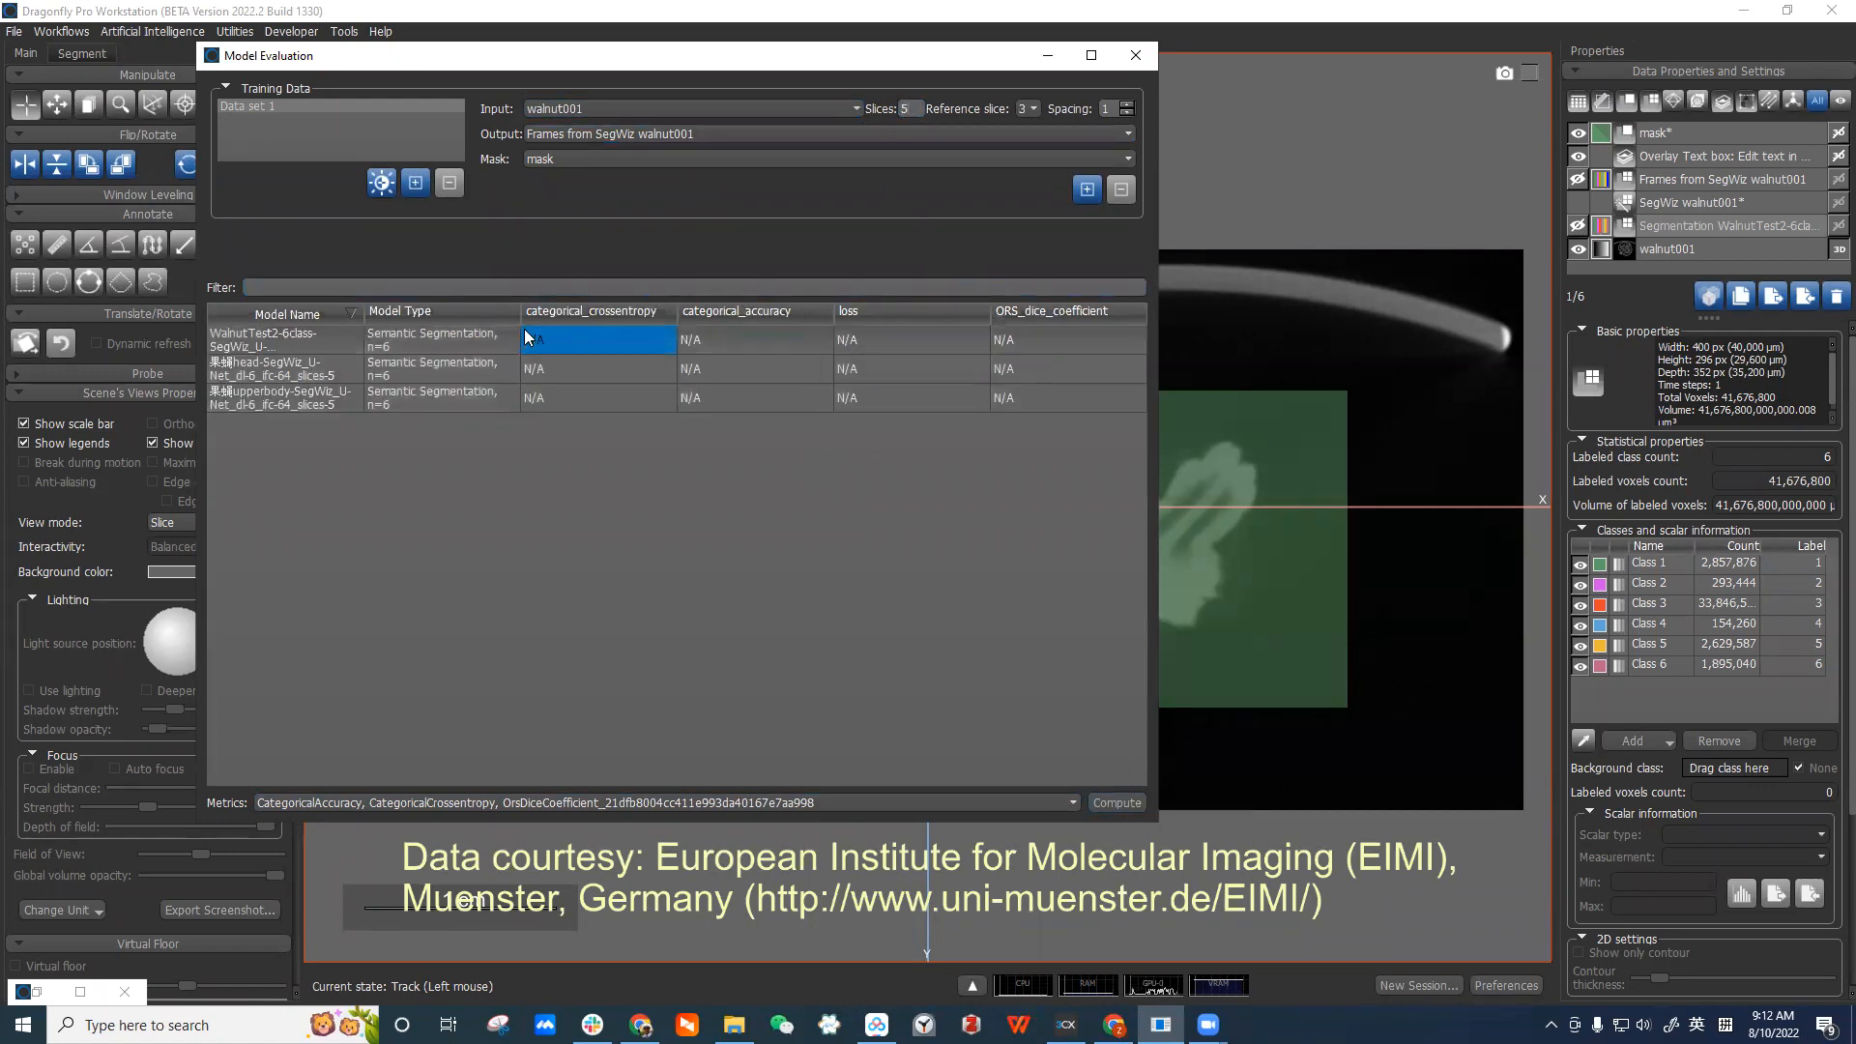
click(555, 344)
click(1117, 802)
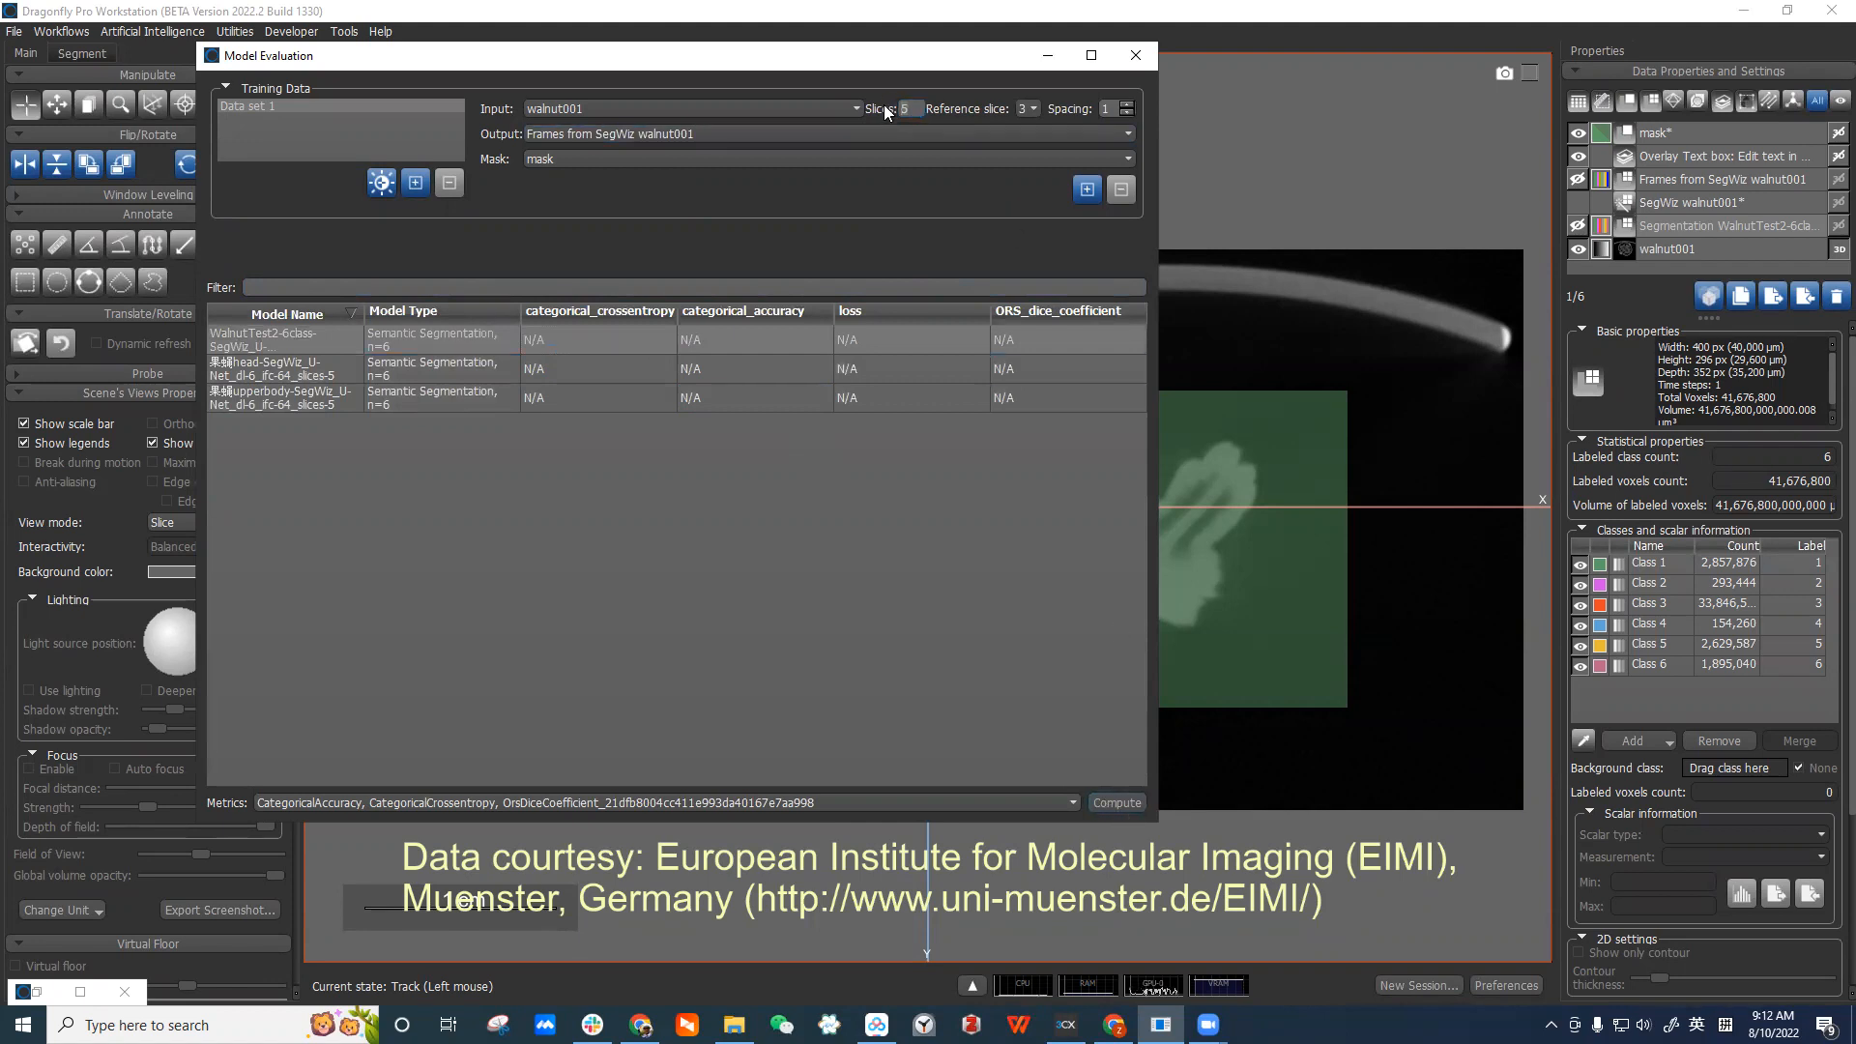
Set the walnut001 input to 3 slices and compute the metrics of the WalnutTest1SegWiz U-Net model within the mask.
text(3)
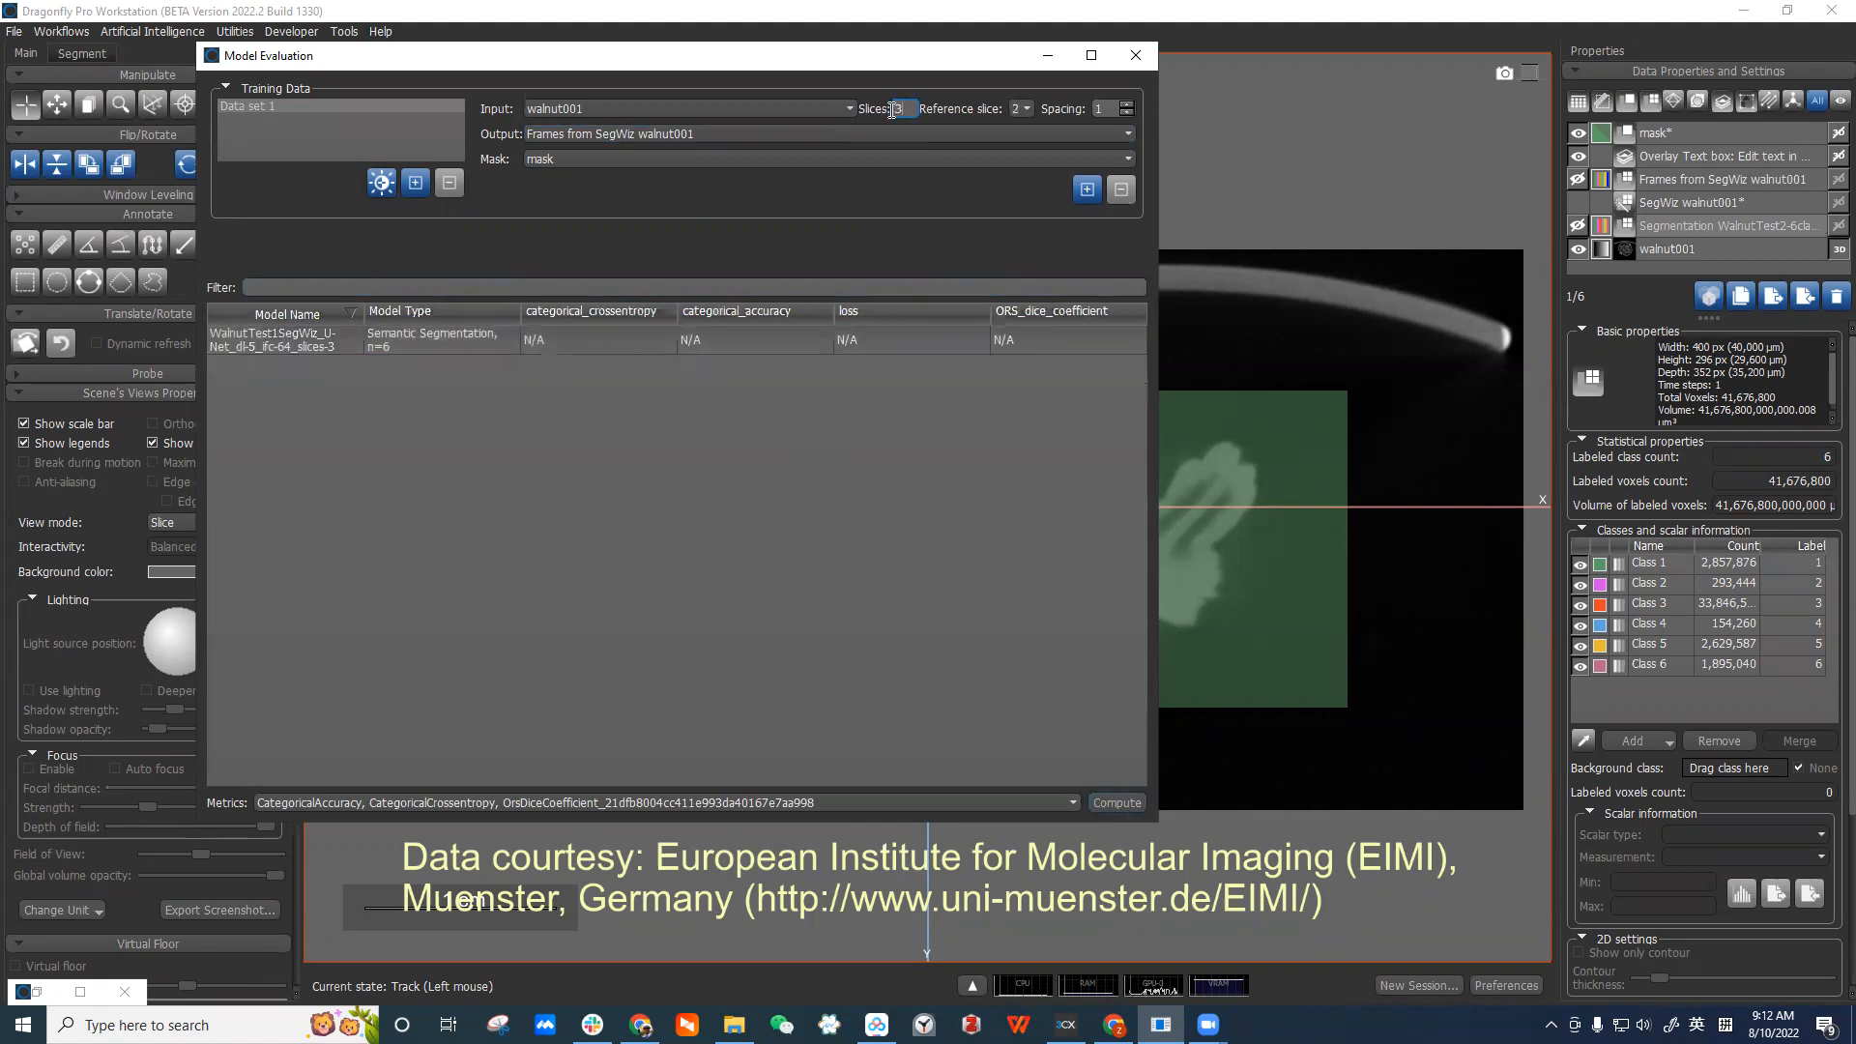
click(582, 338)
click(1128, 802)
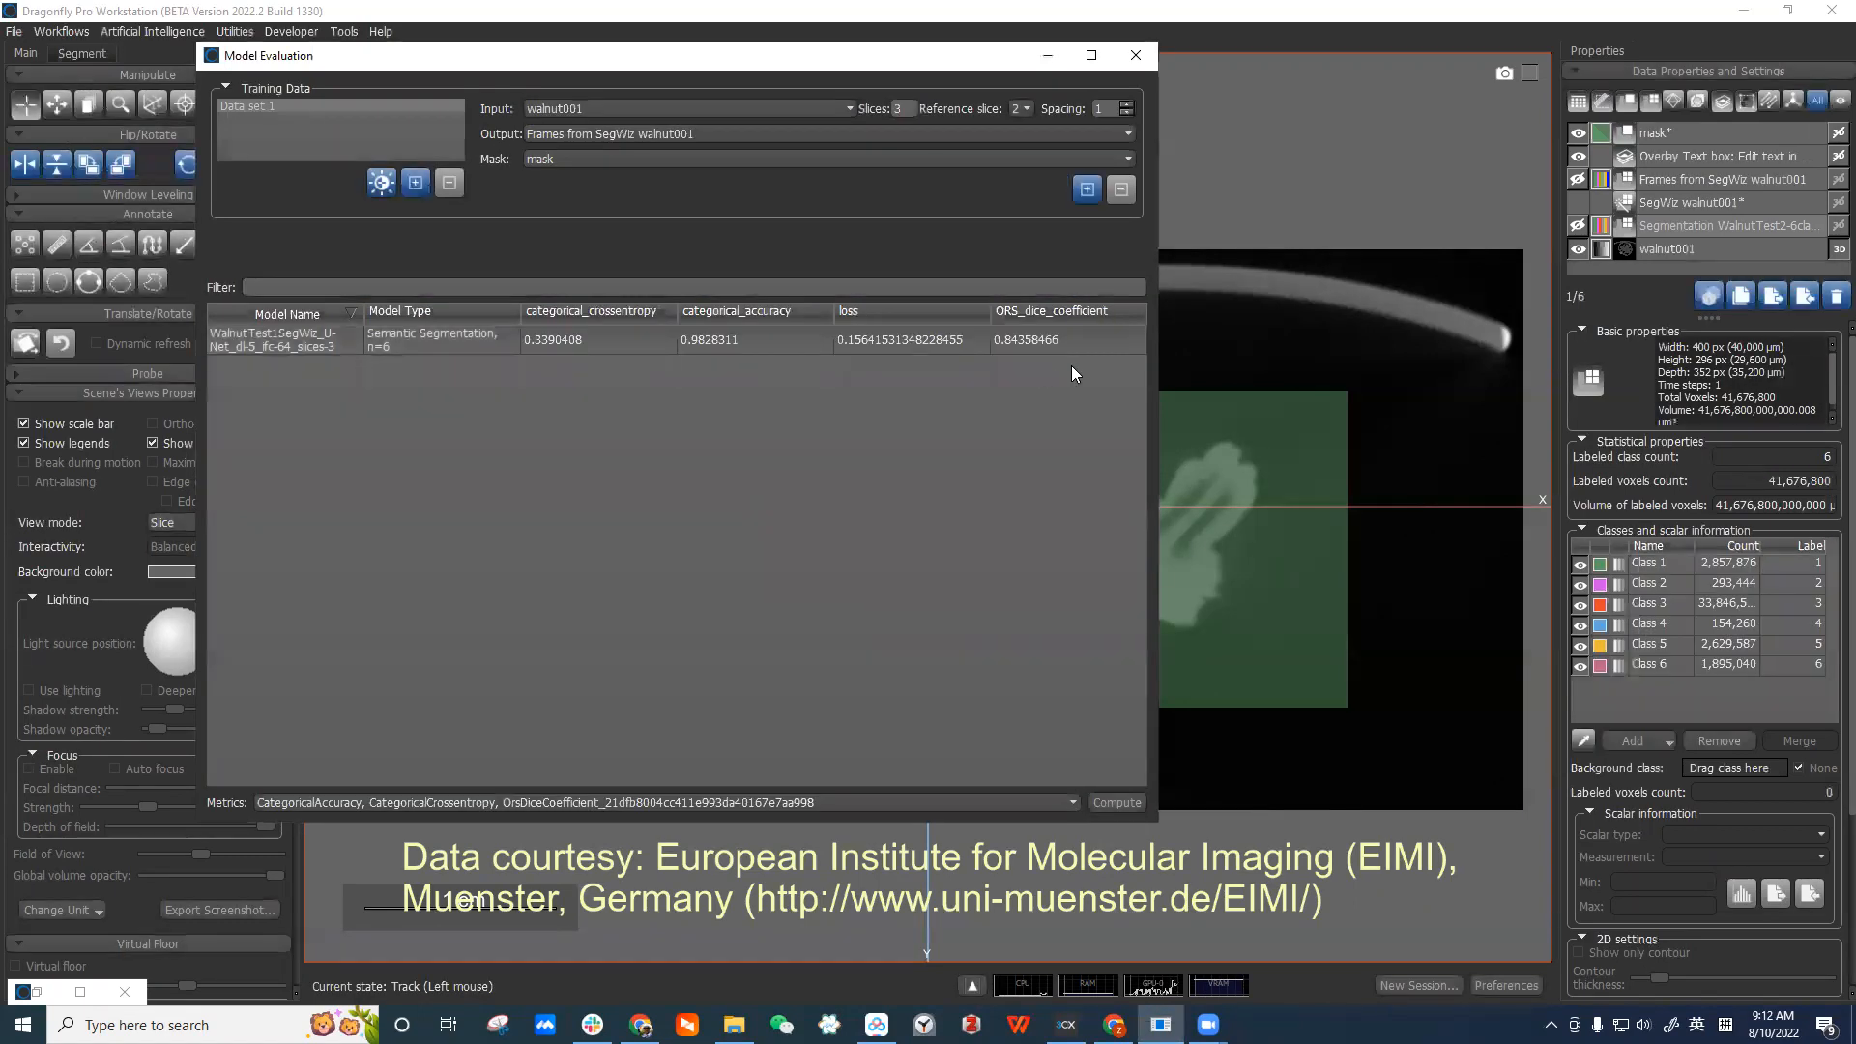
Read the WalnutTest1SegWiz model's ORS Dice coefficient and loss, and check the output choices while keeping Frames from SegWiz walnut001.
click(1071, 348)
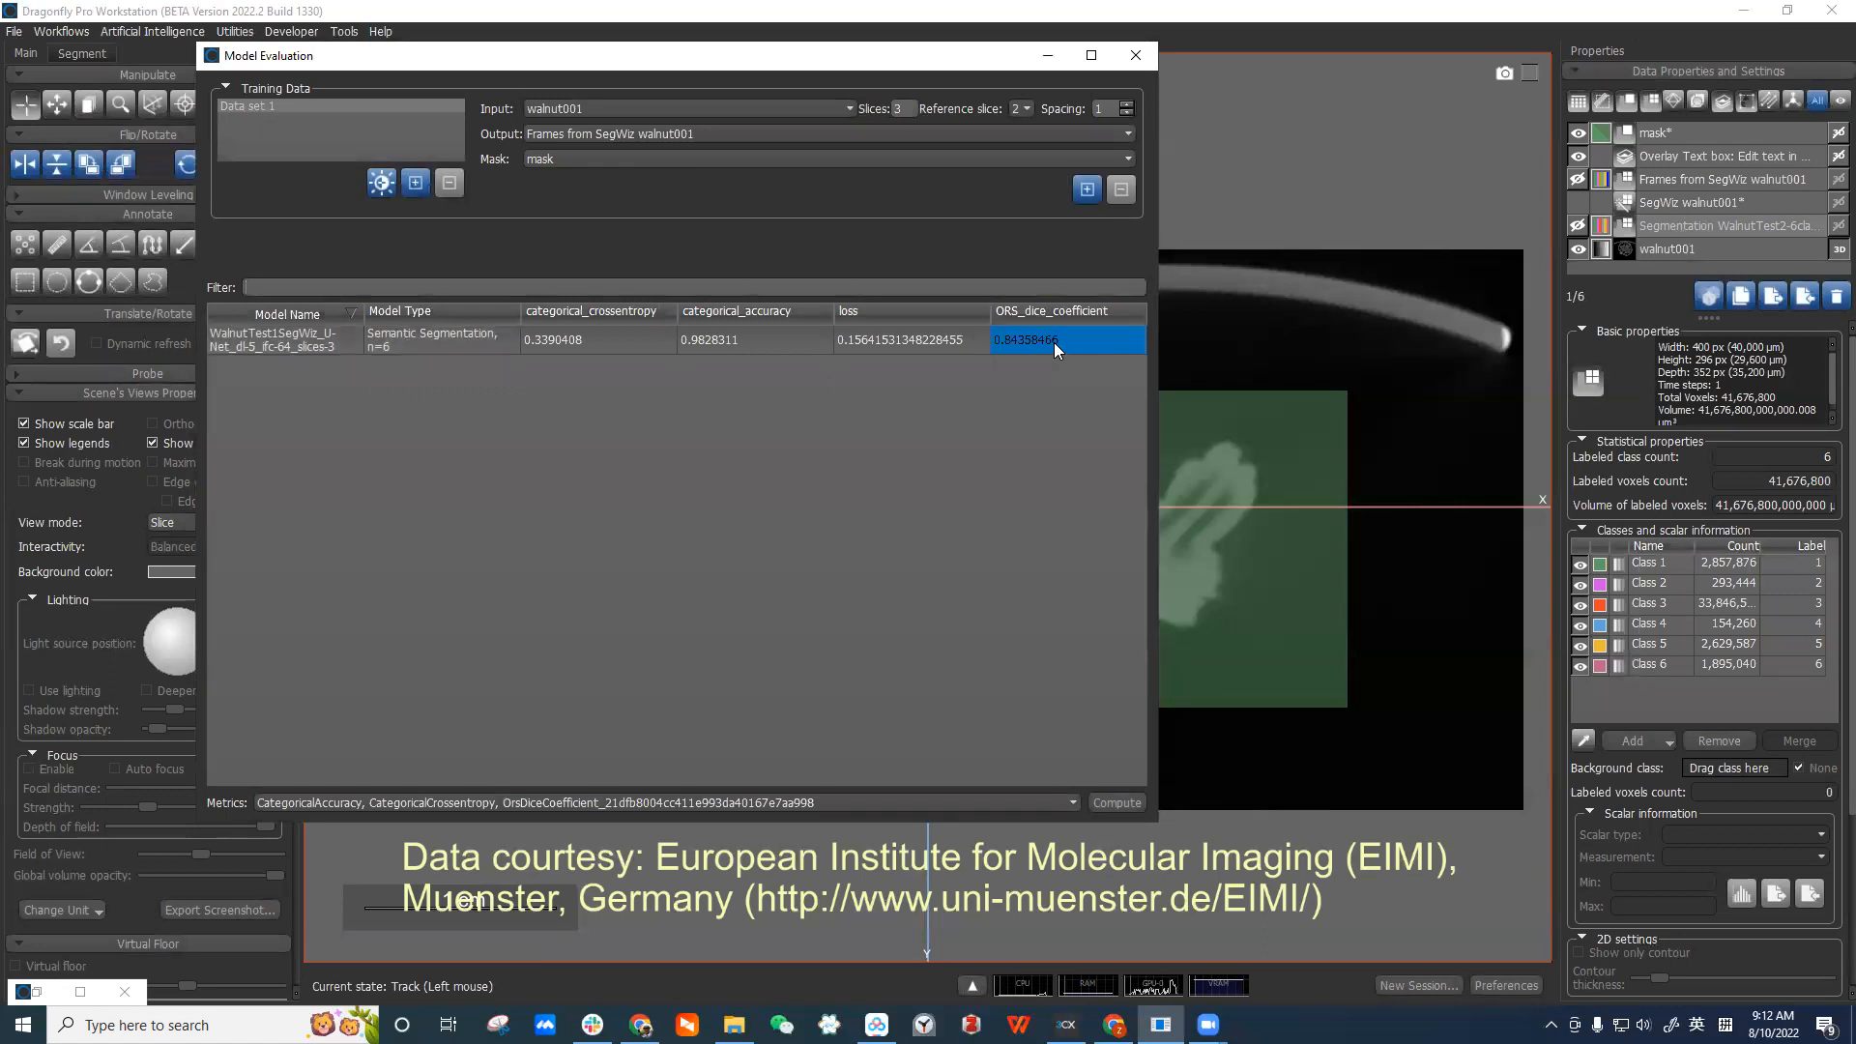
click(953, 344)
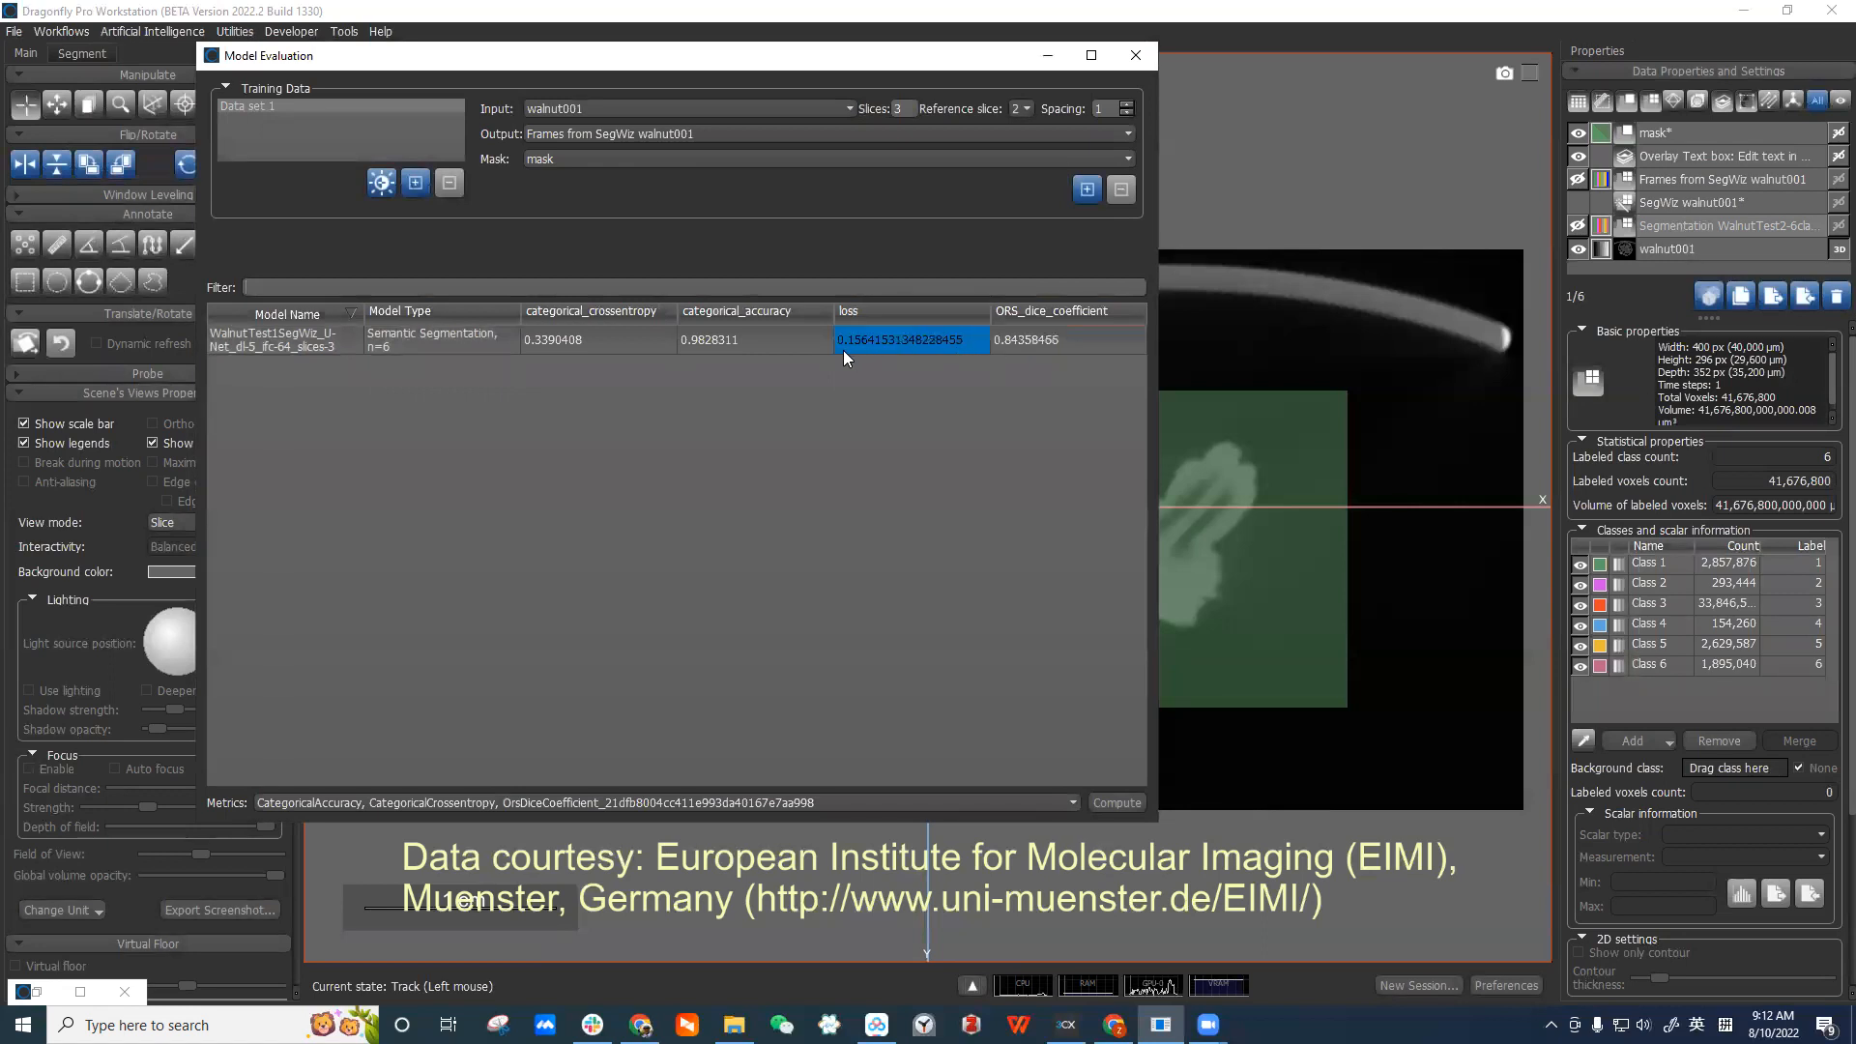
click(1032, 346)
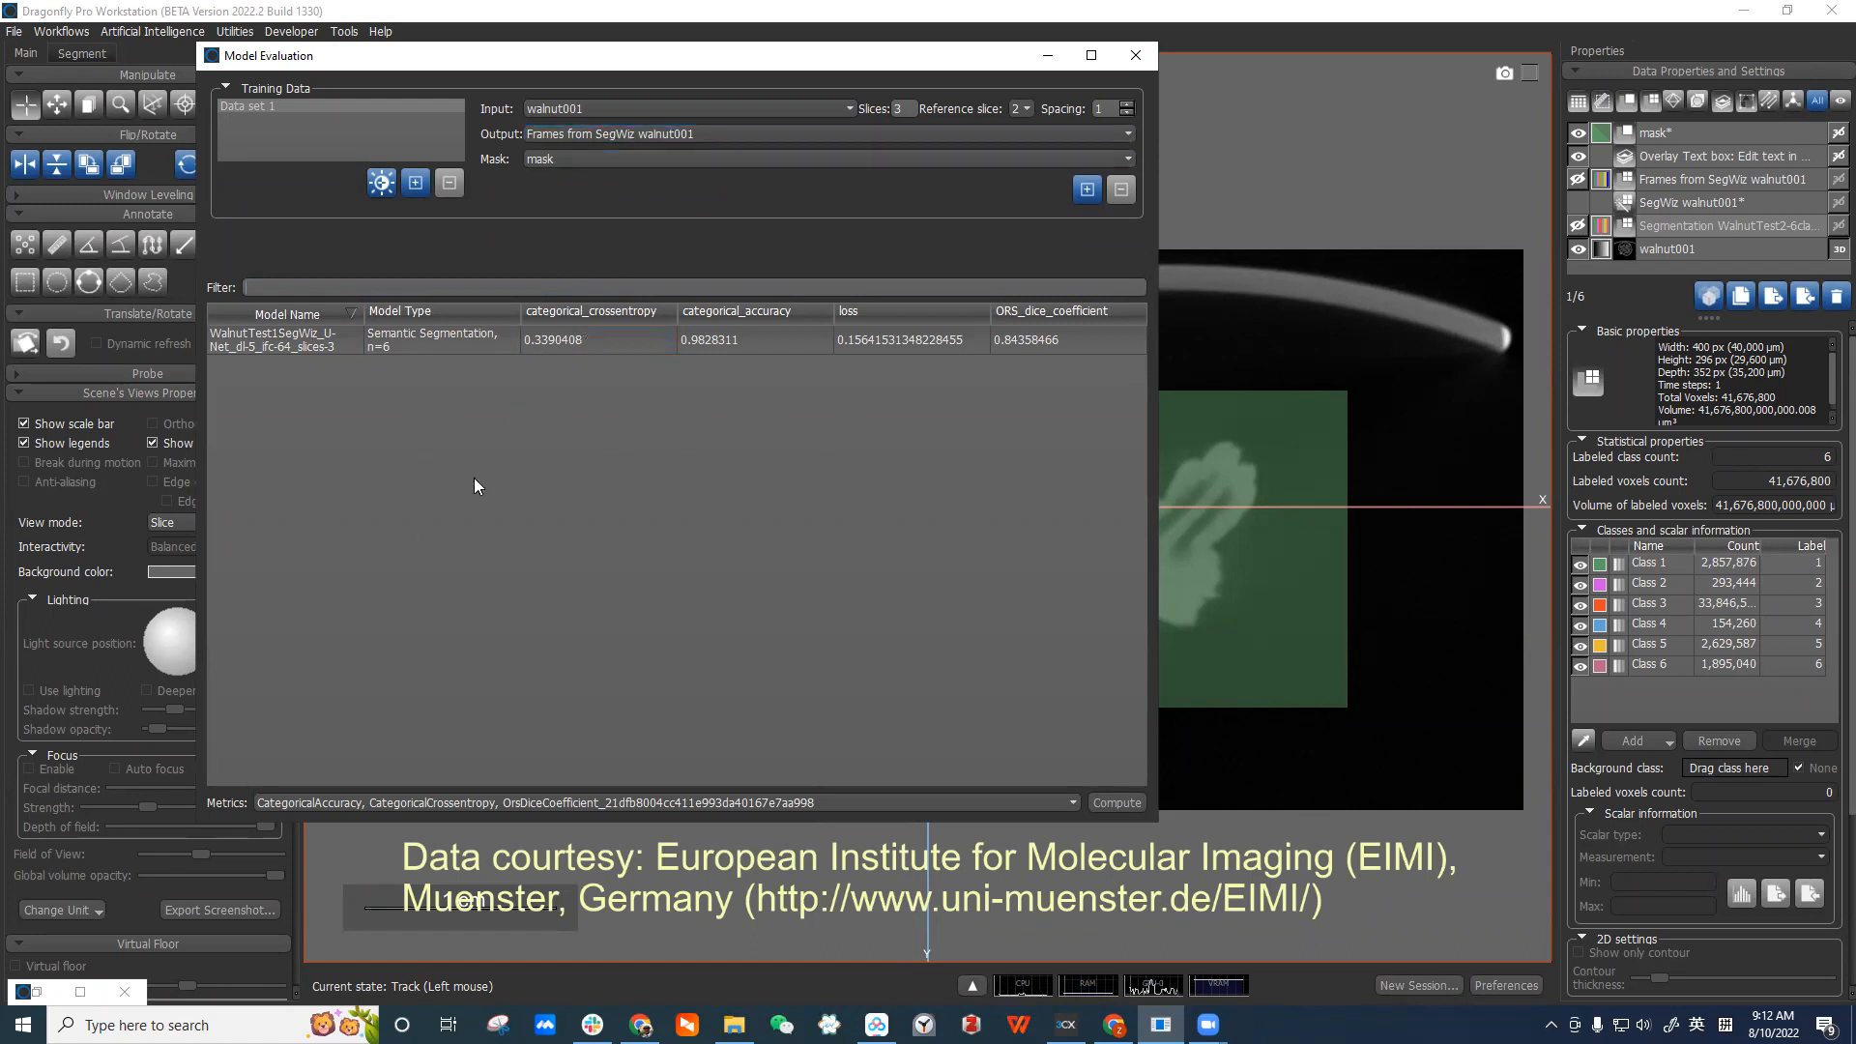
click(713, 134)
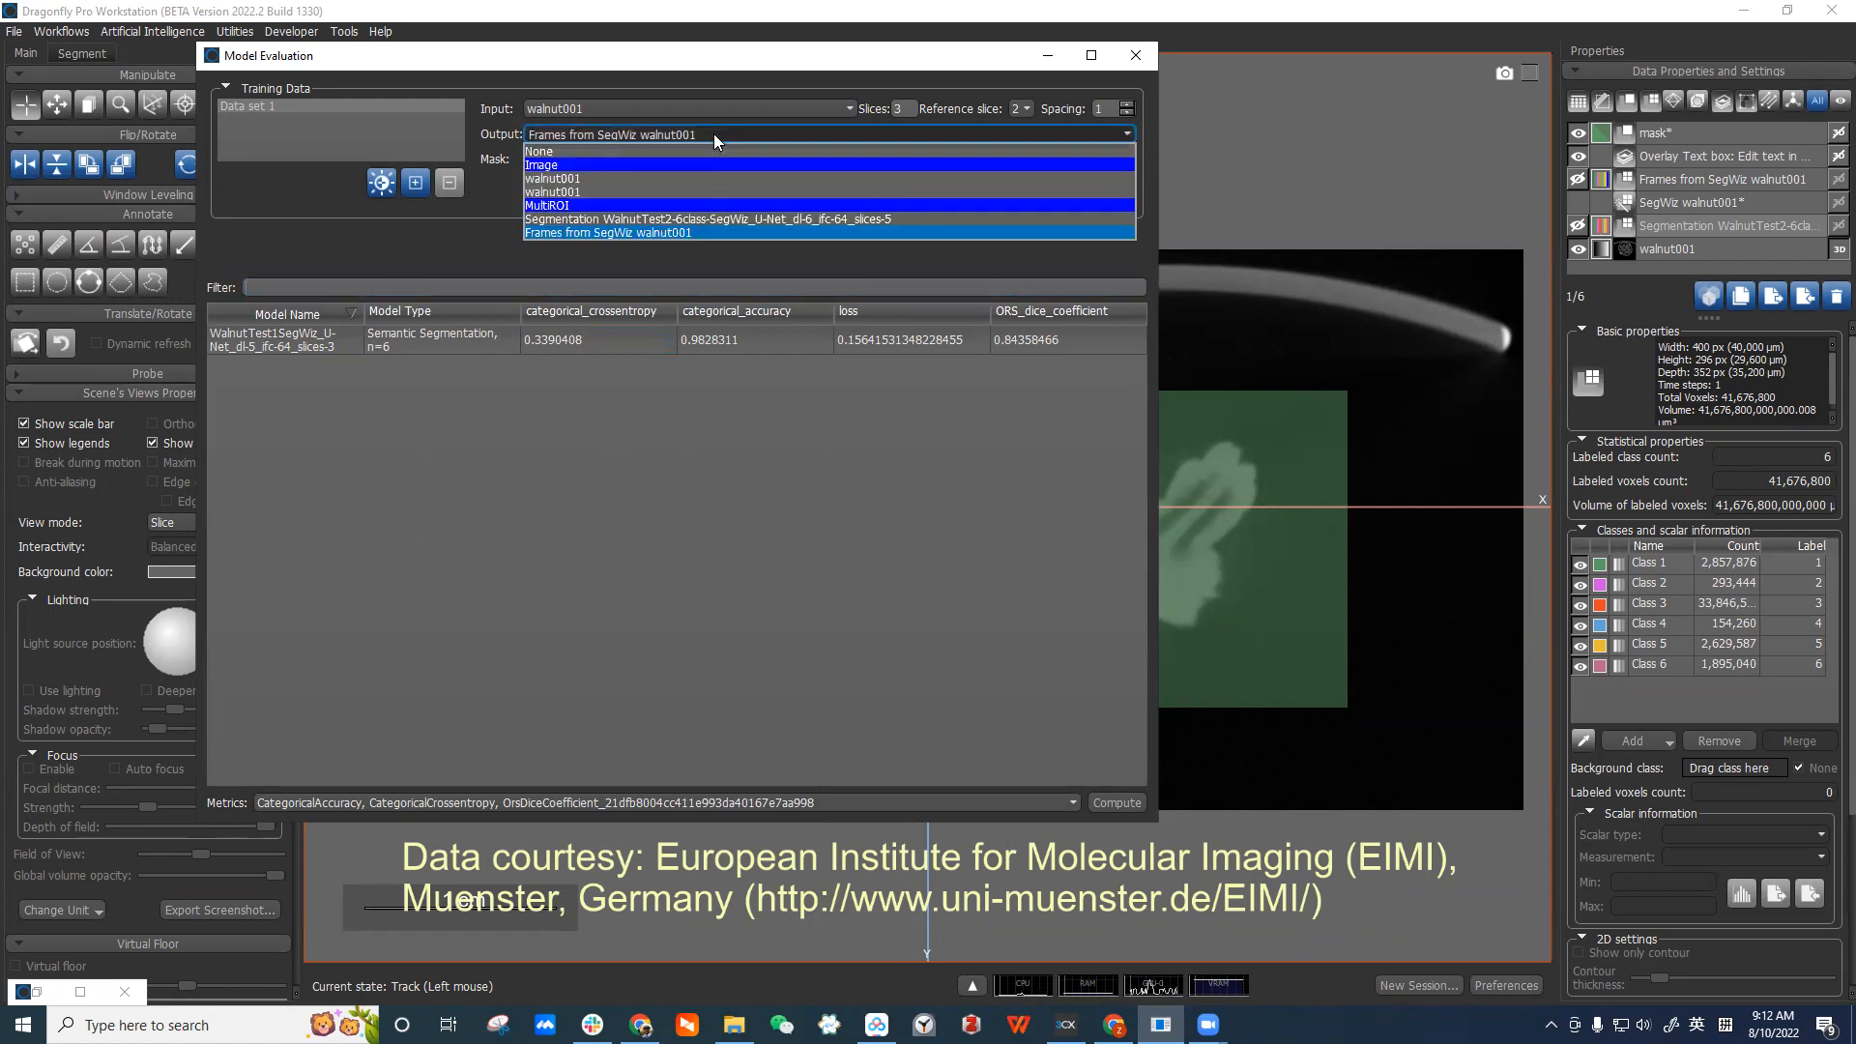
click(770, 230)
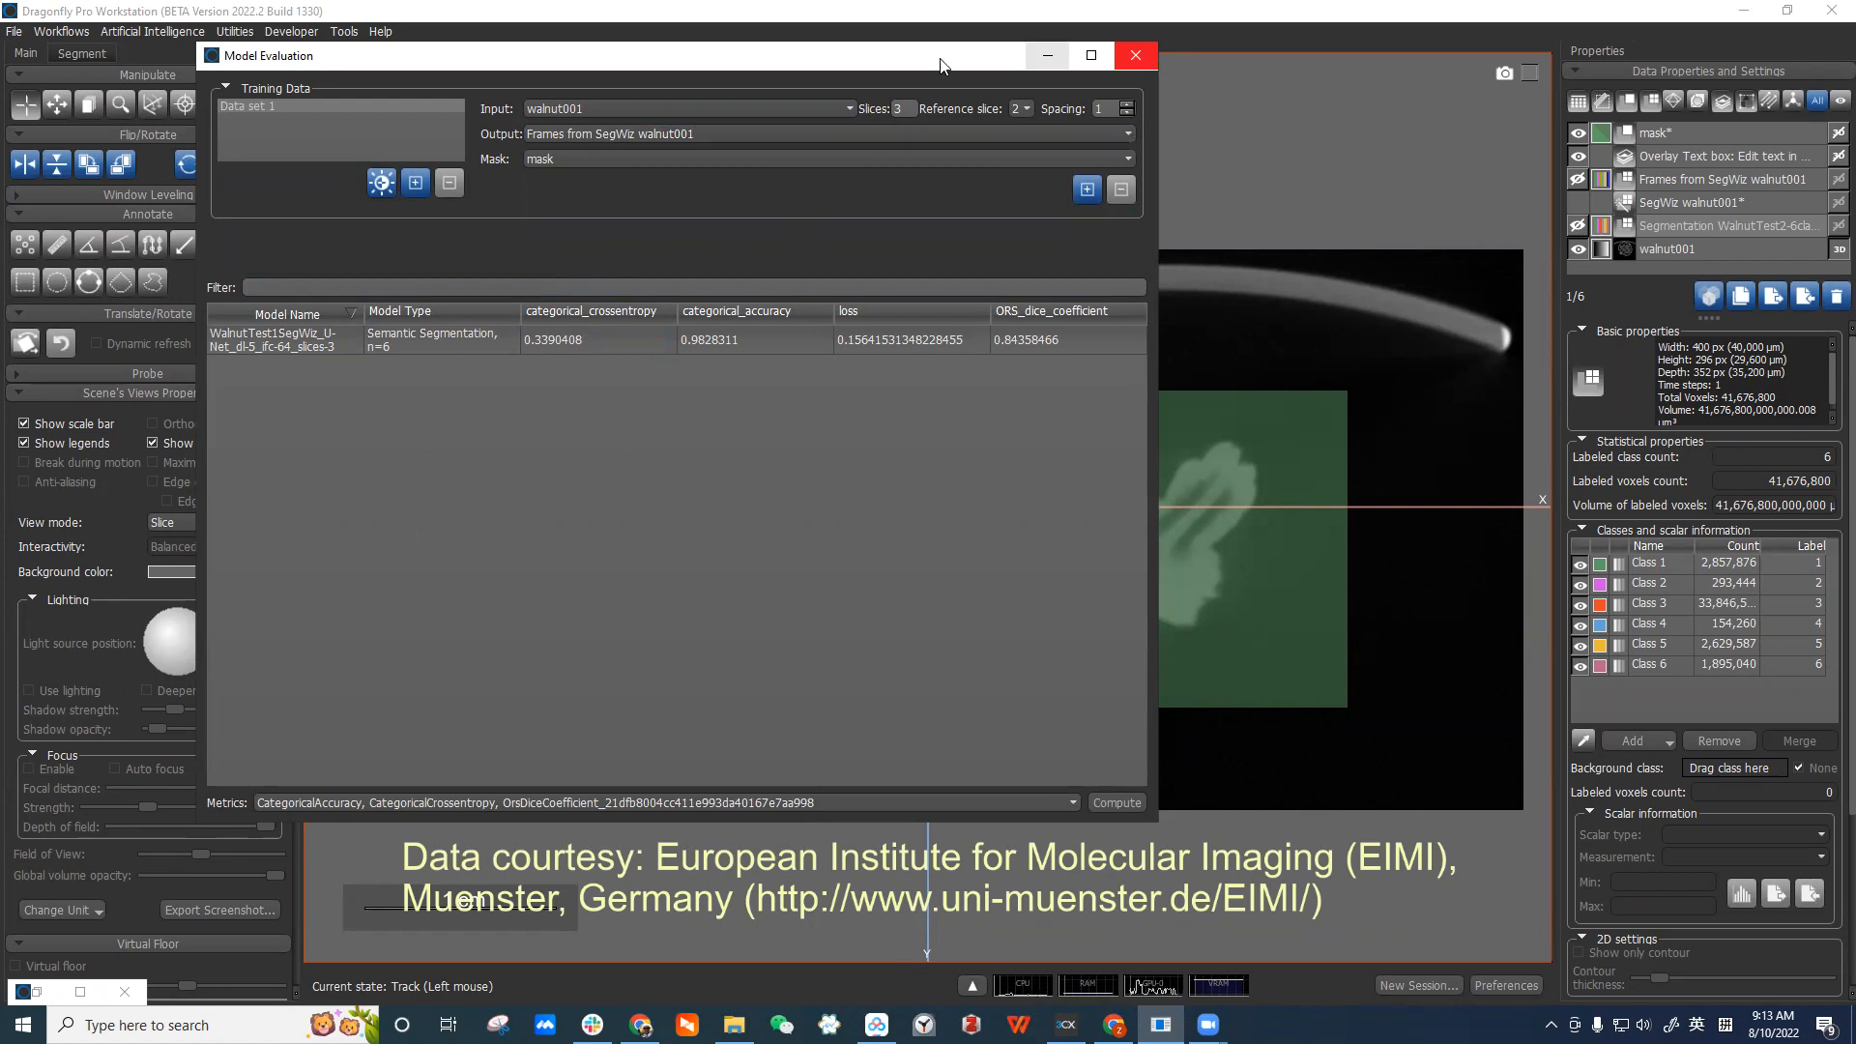
Check the Deep Learning Model Evaluation Tool's entry among the Artificial Intelligence tools and close the Model Evaluation window.
drag(912, 62, 807, 88)
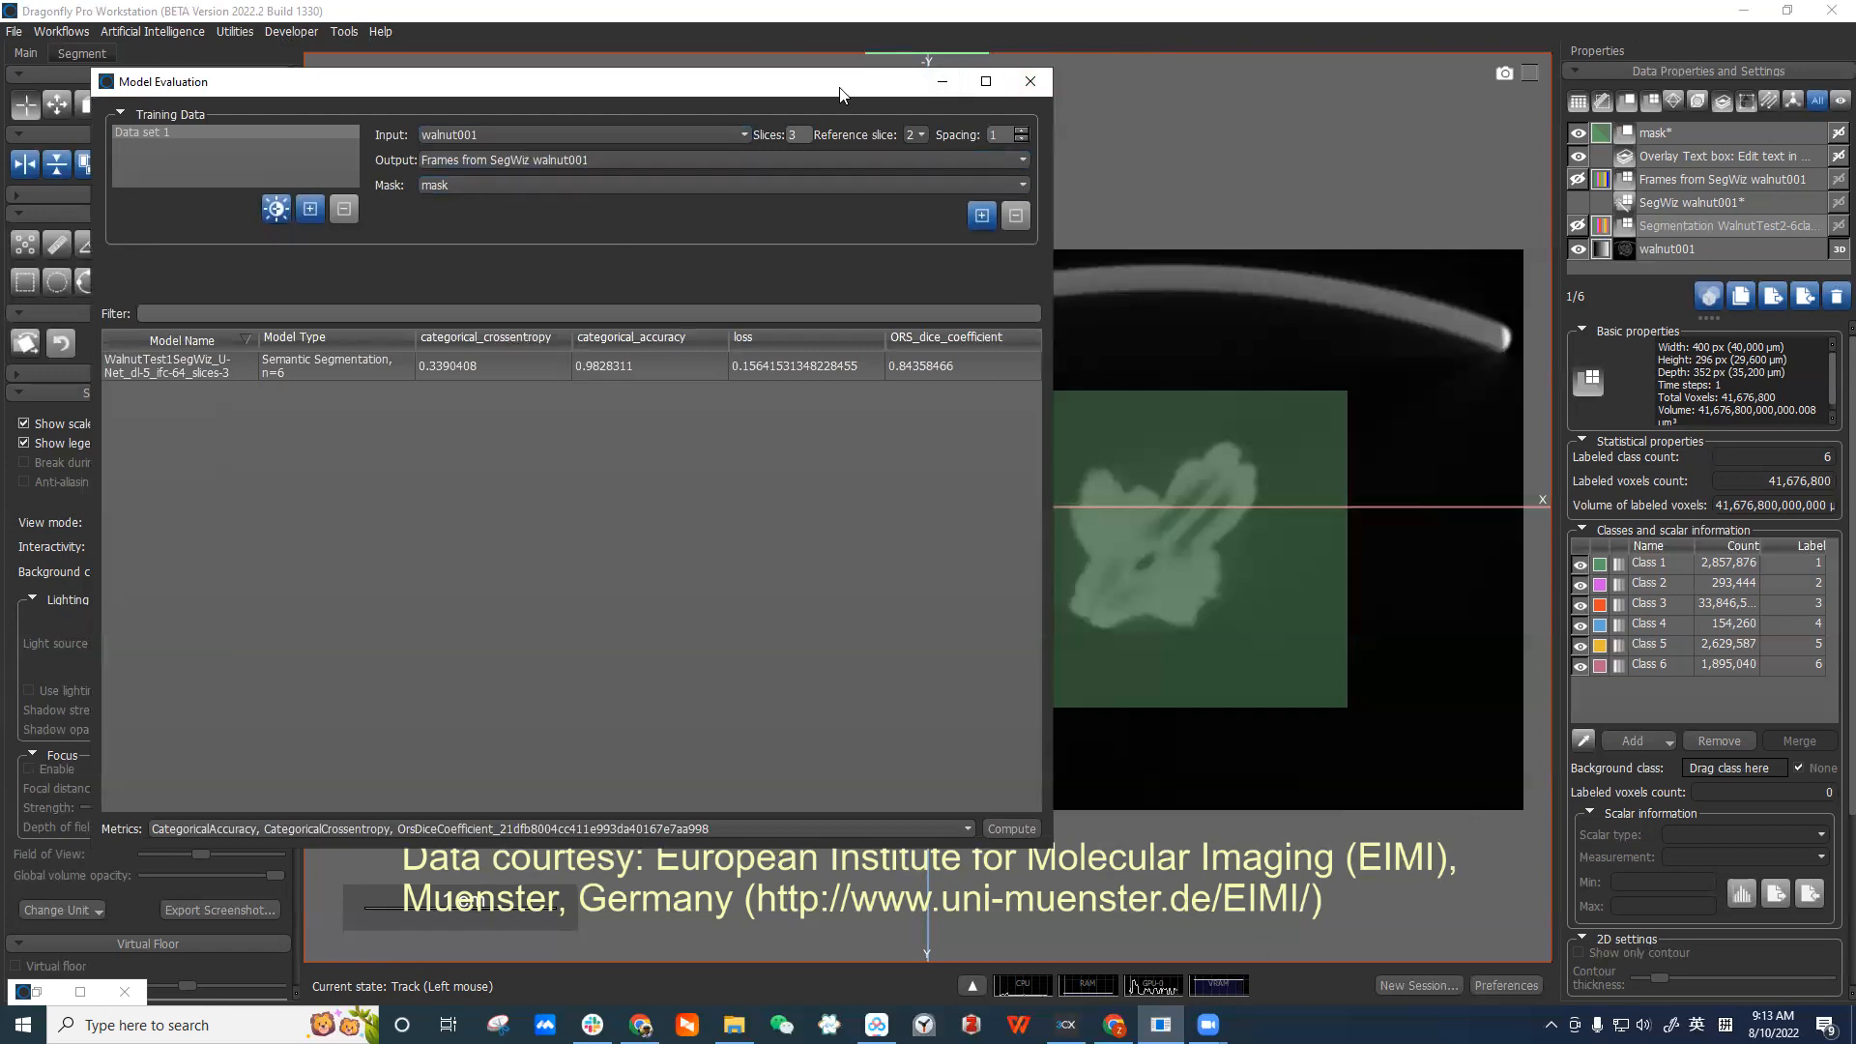
drag(840, 93, 815, 102)
click(190, 35)
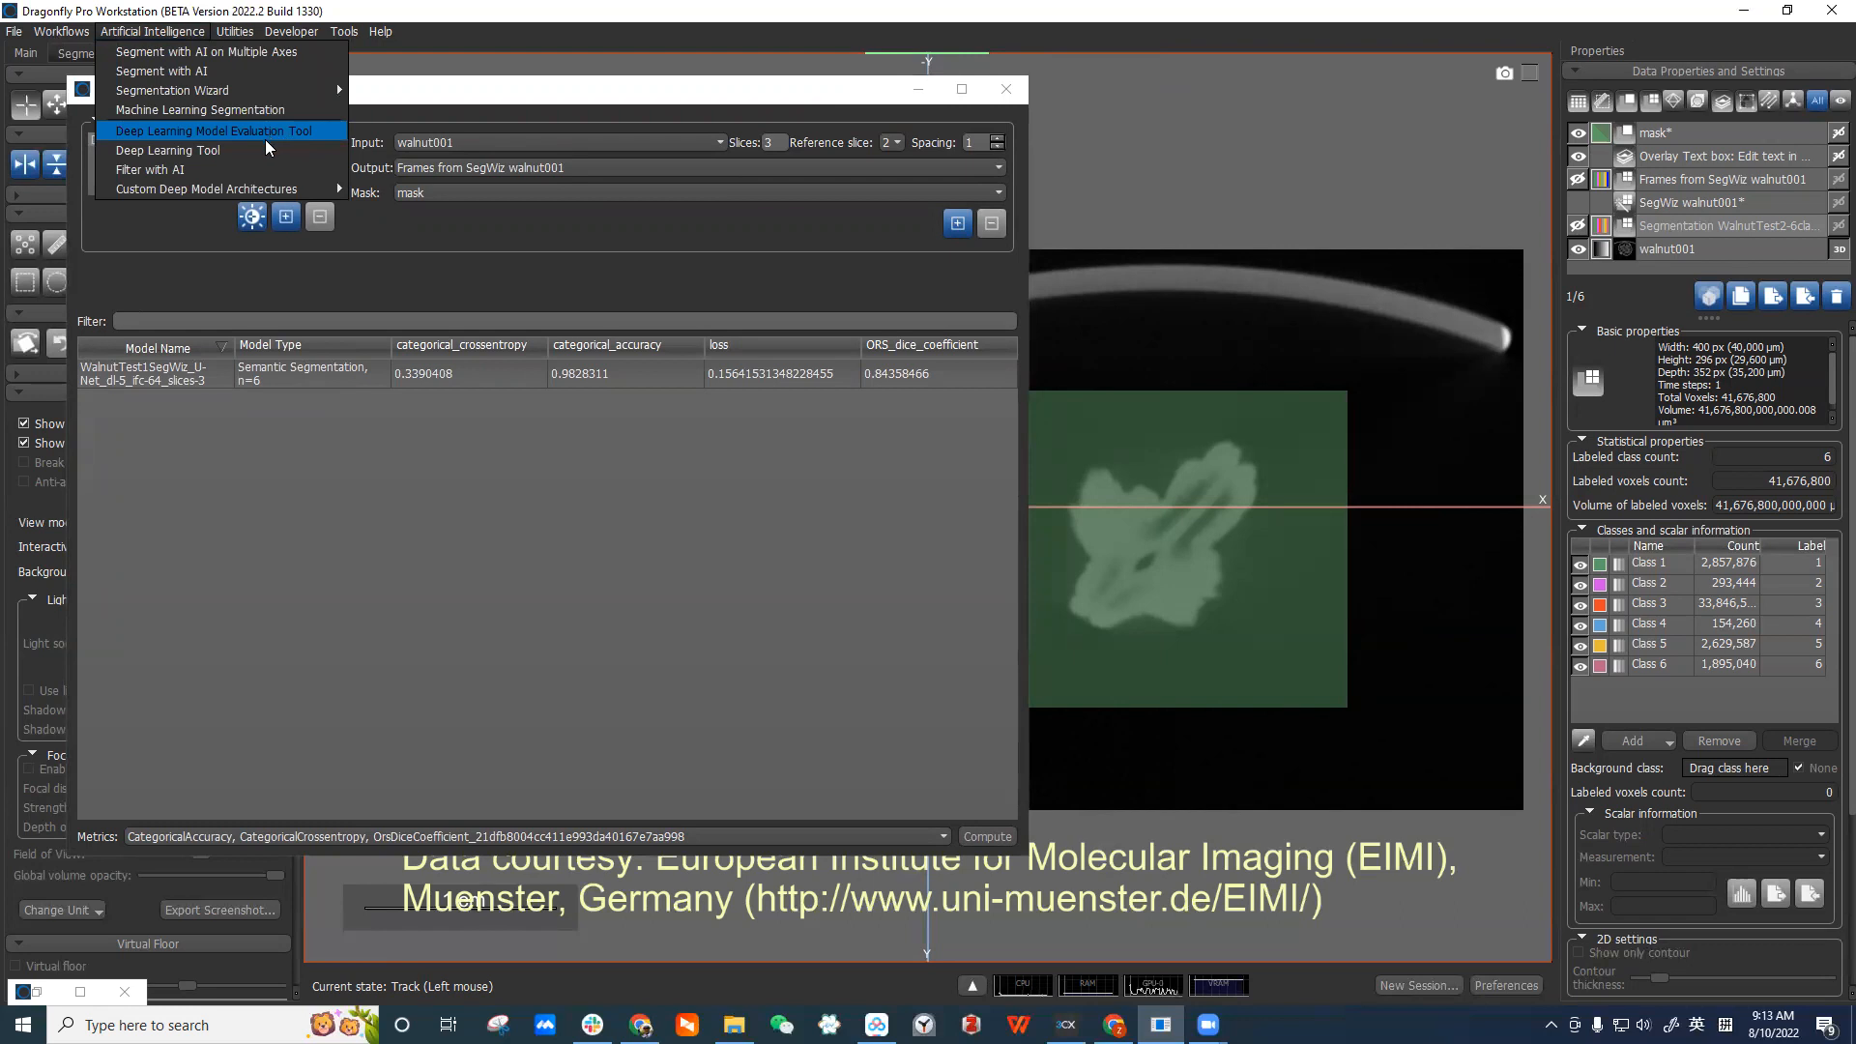
click(578, 561)
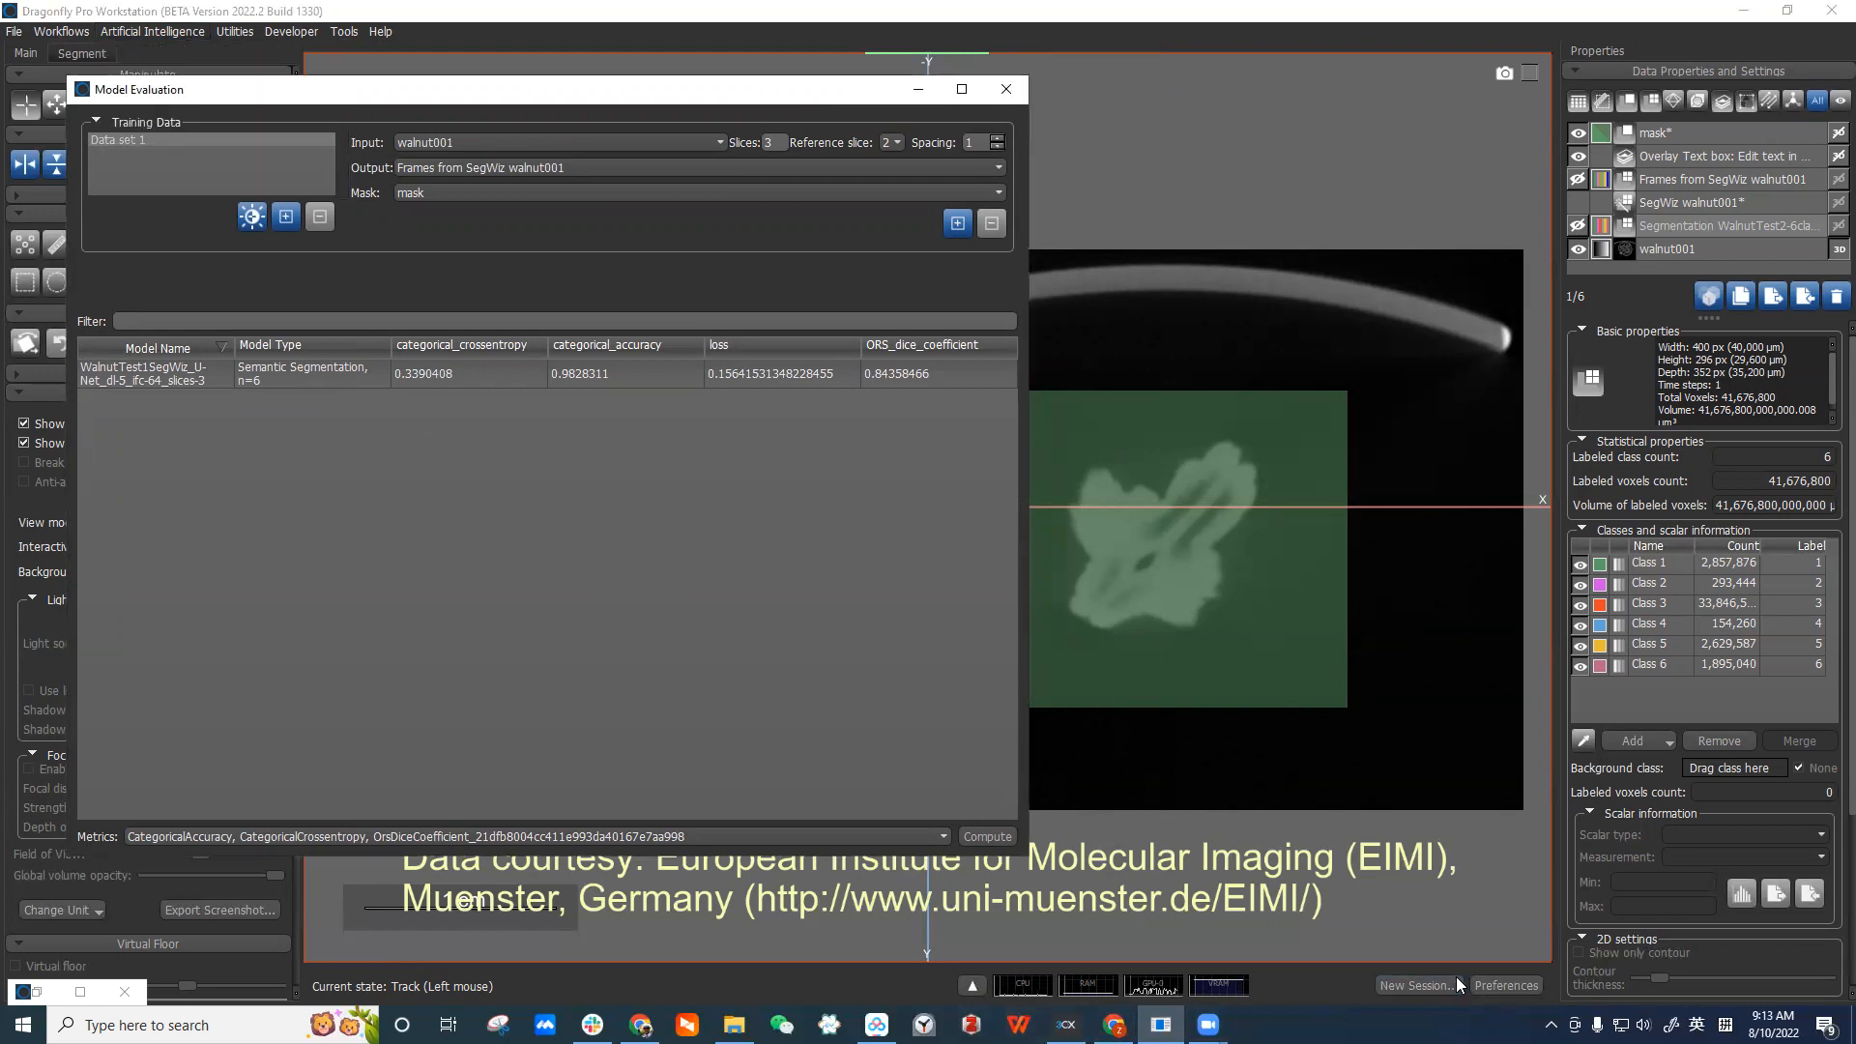
click(1010, 96)
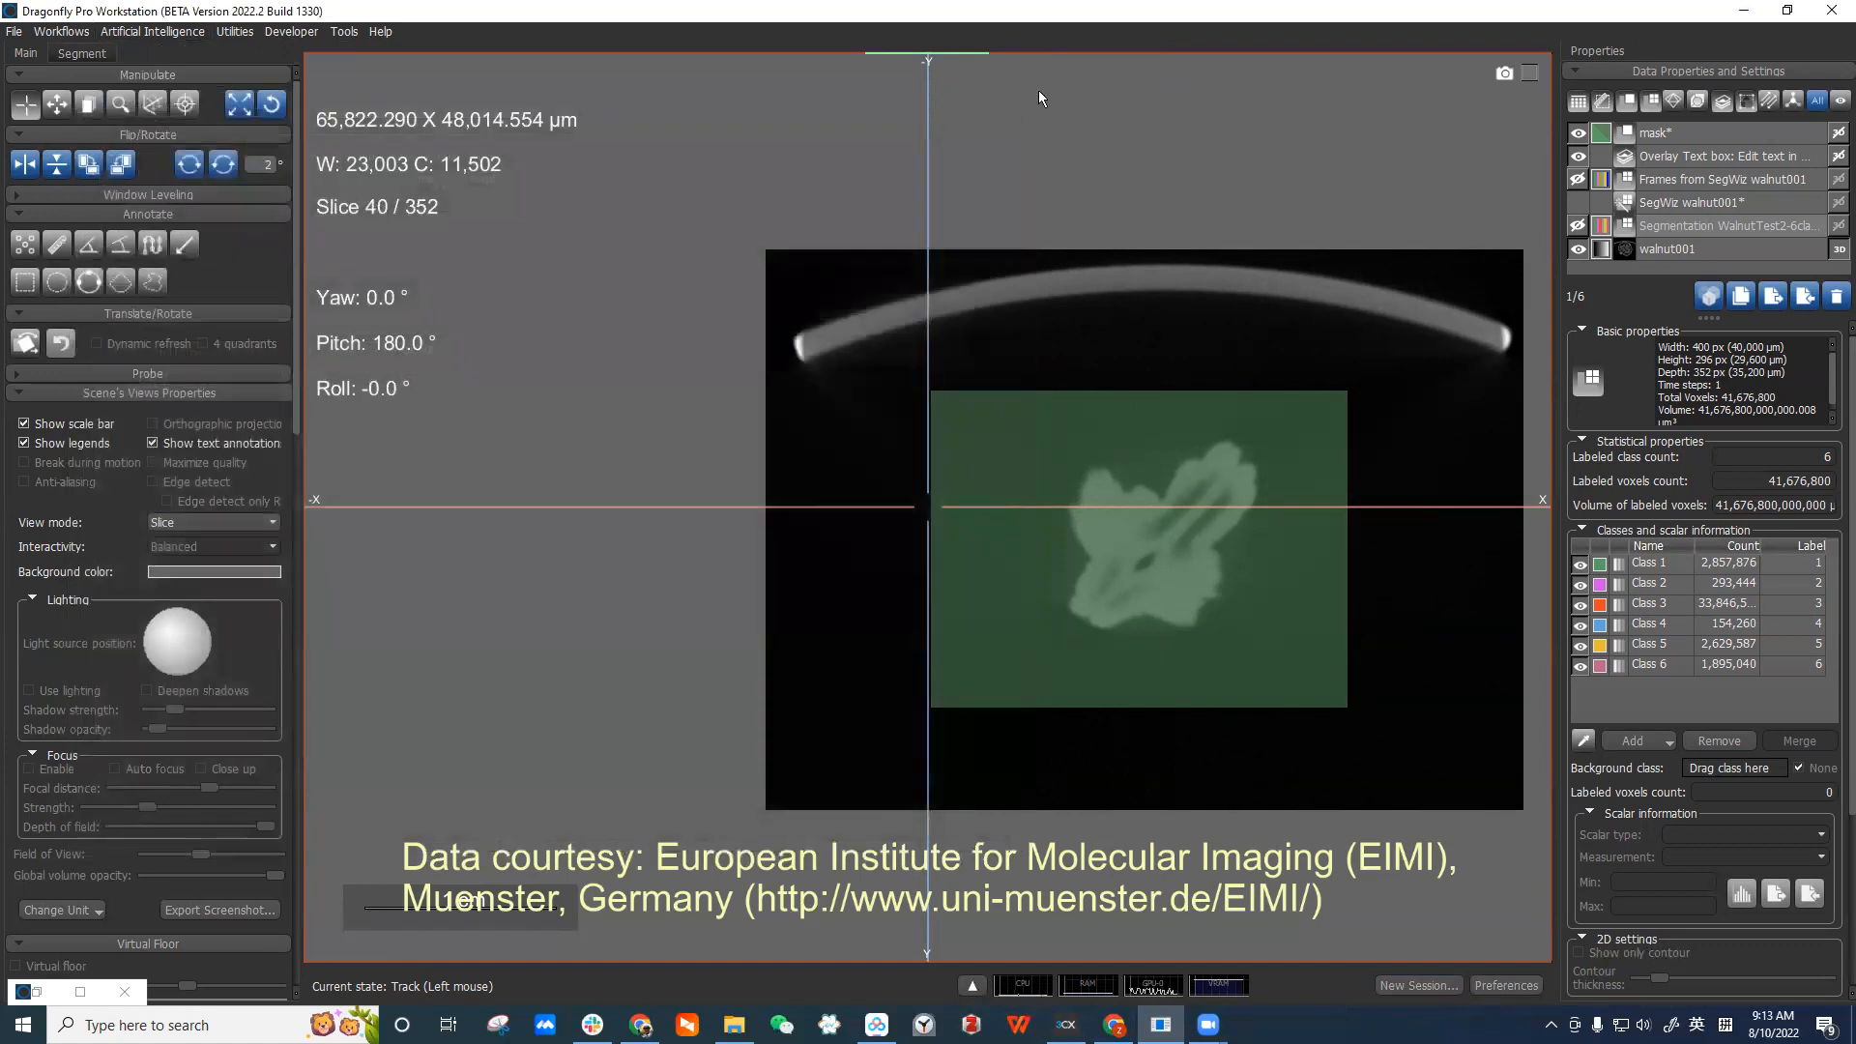
Hide the mask, show the WalnutTest2-6class segmentation and return to the four-view layout.
click(1577, 133)
click(1774, 249)
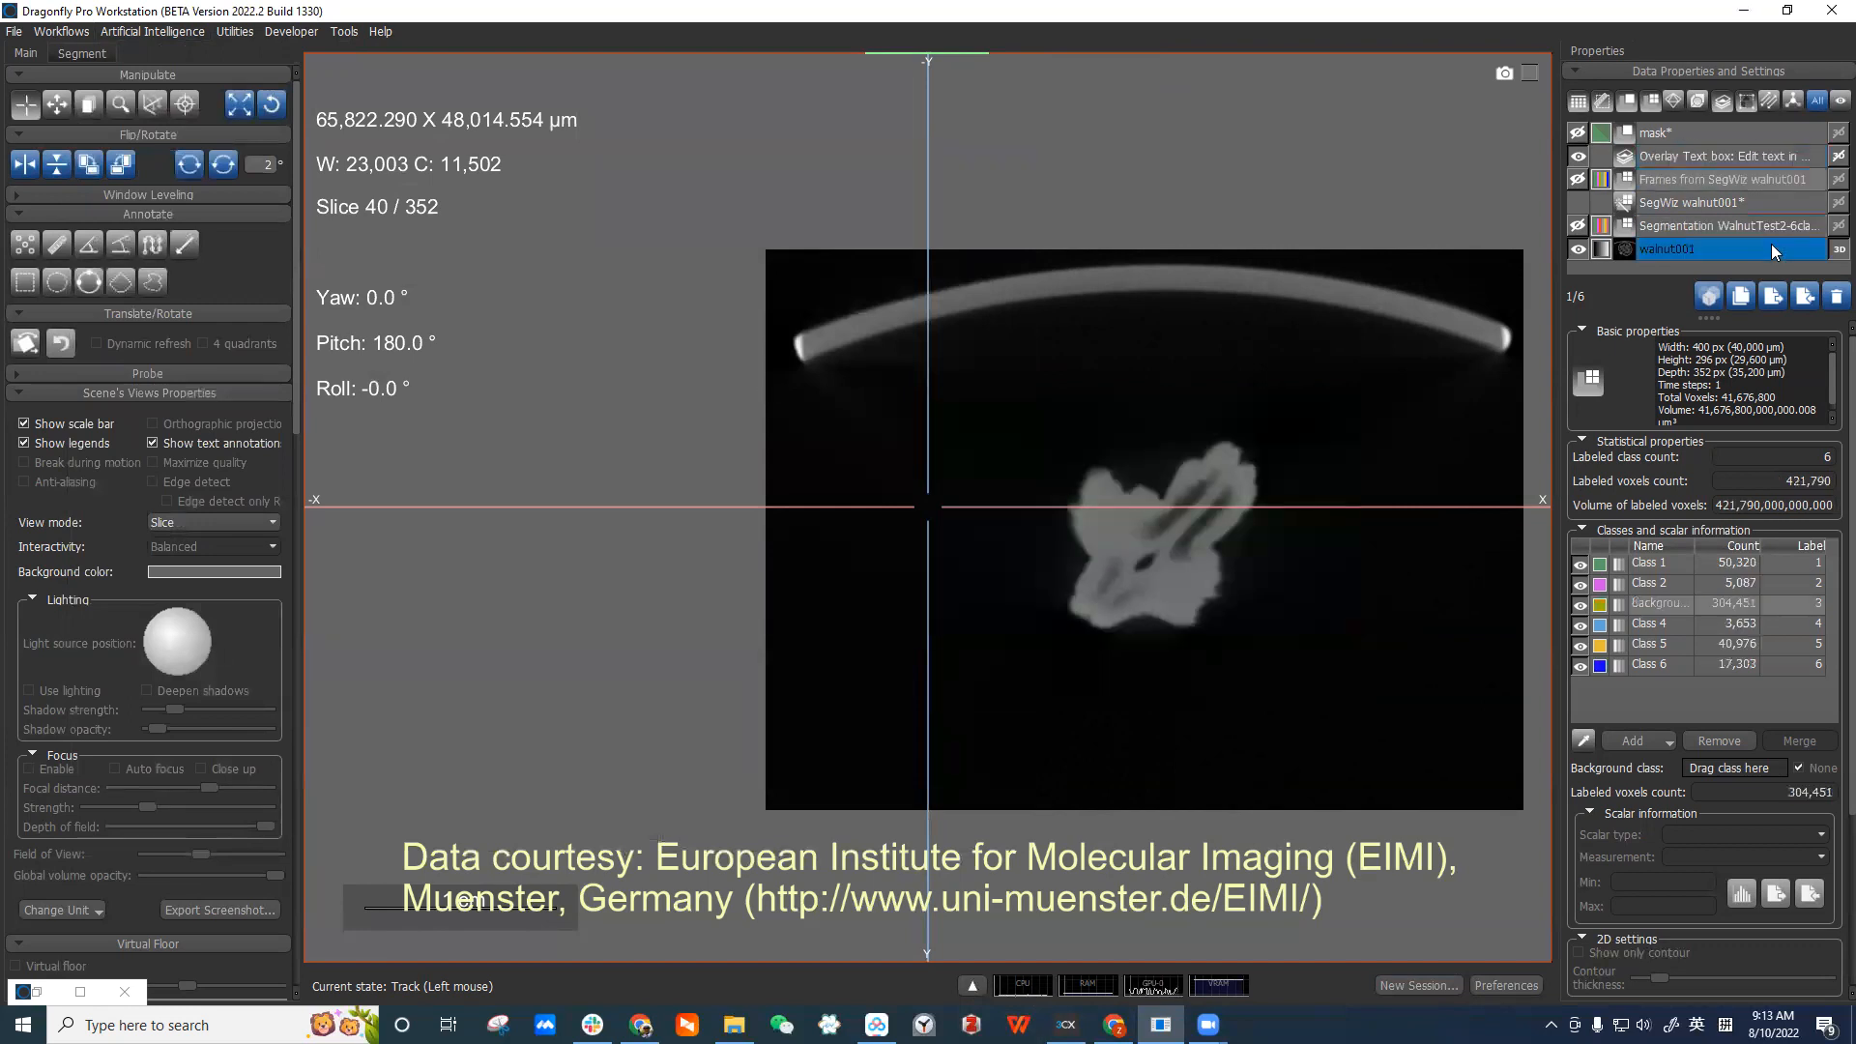
click(1741, 226)
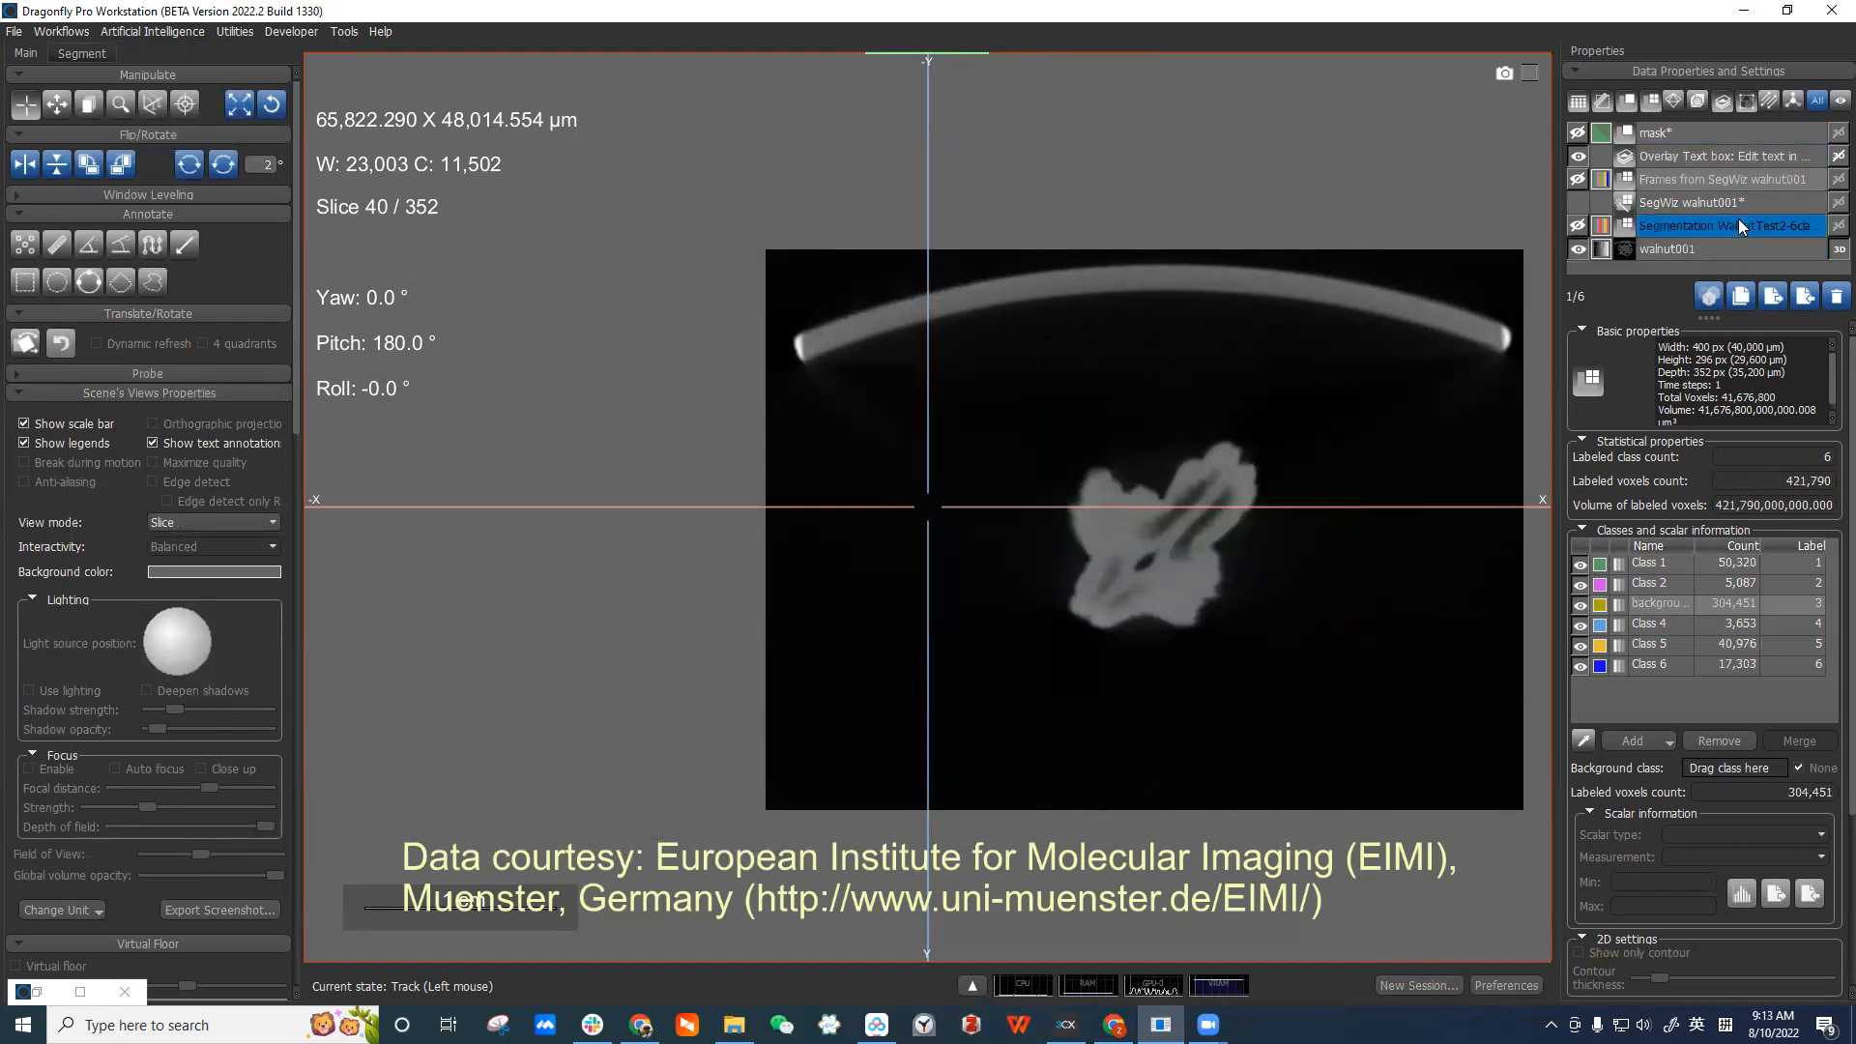
drag(1710, 319, 1709, 438)
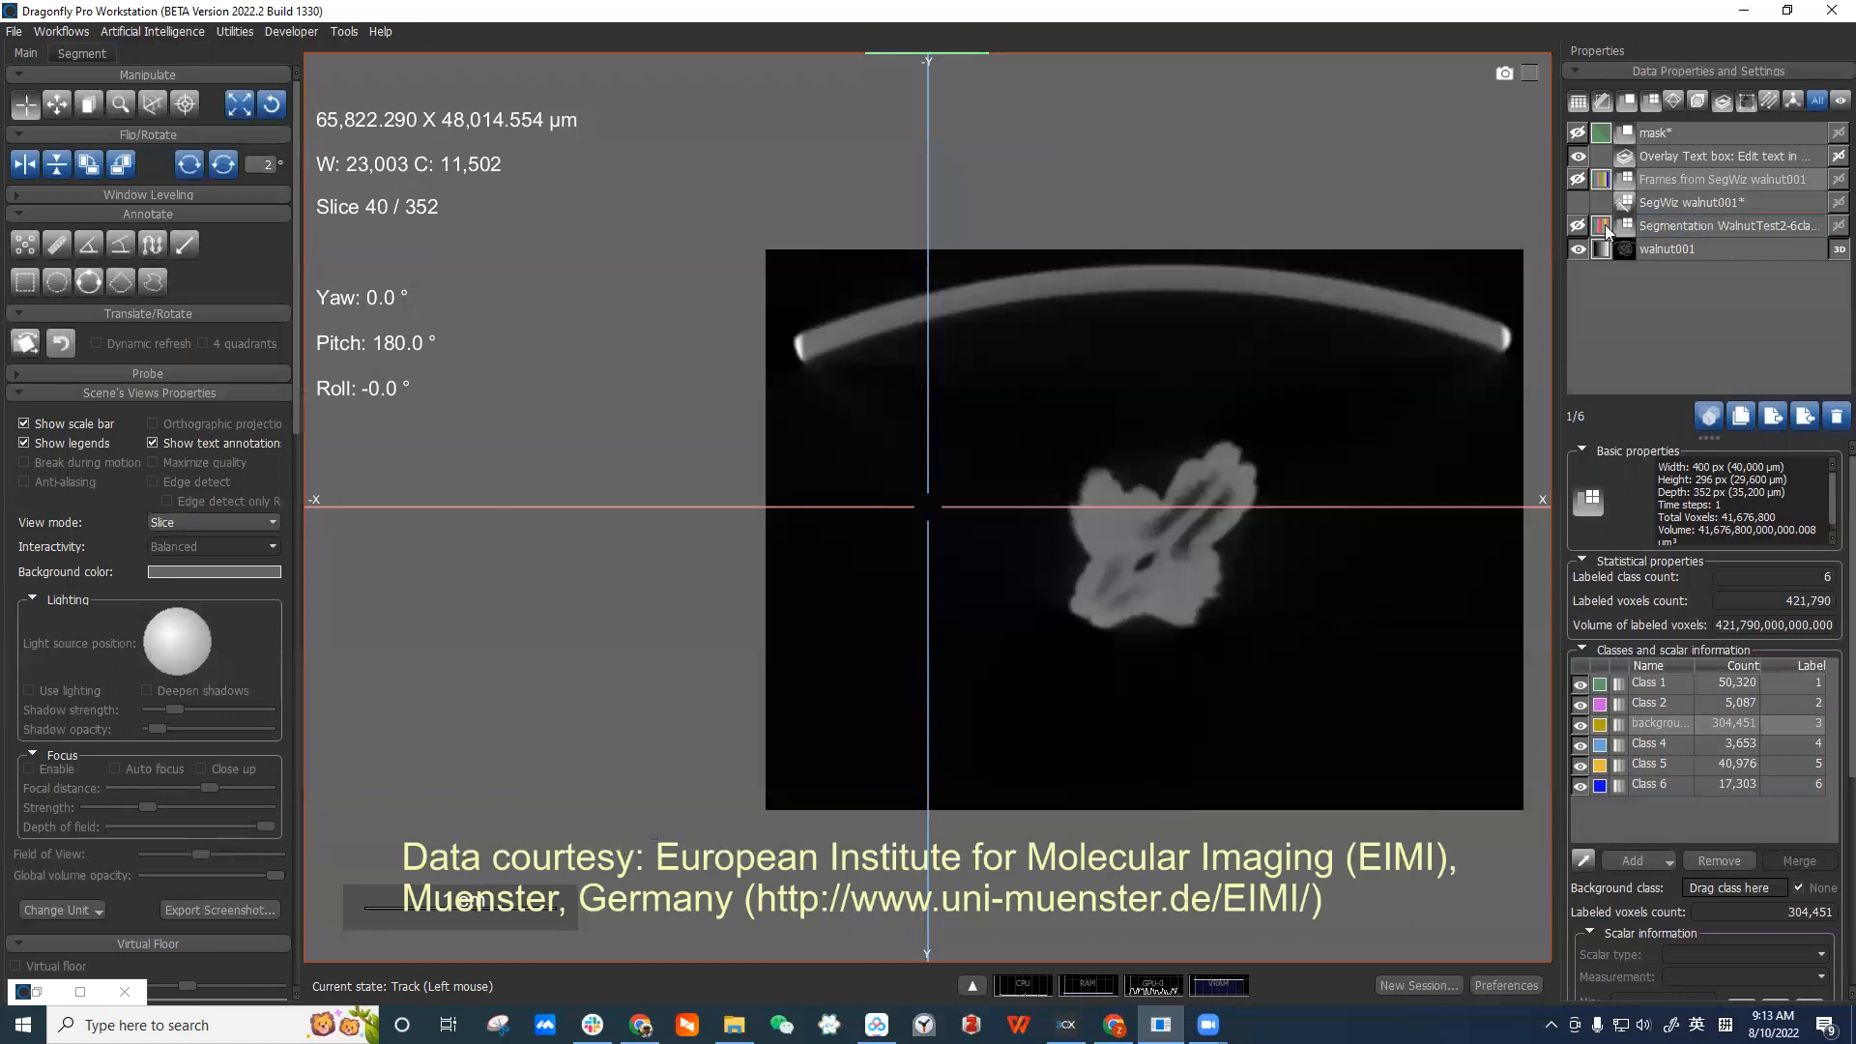
click(1578, 225)
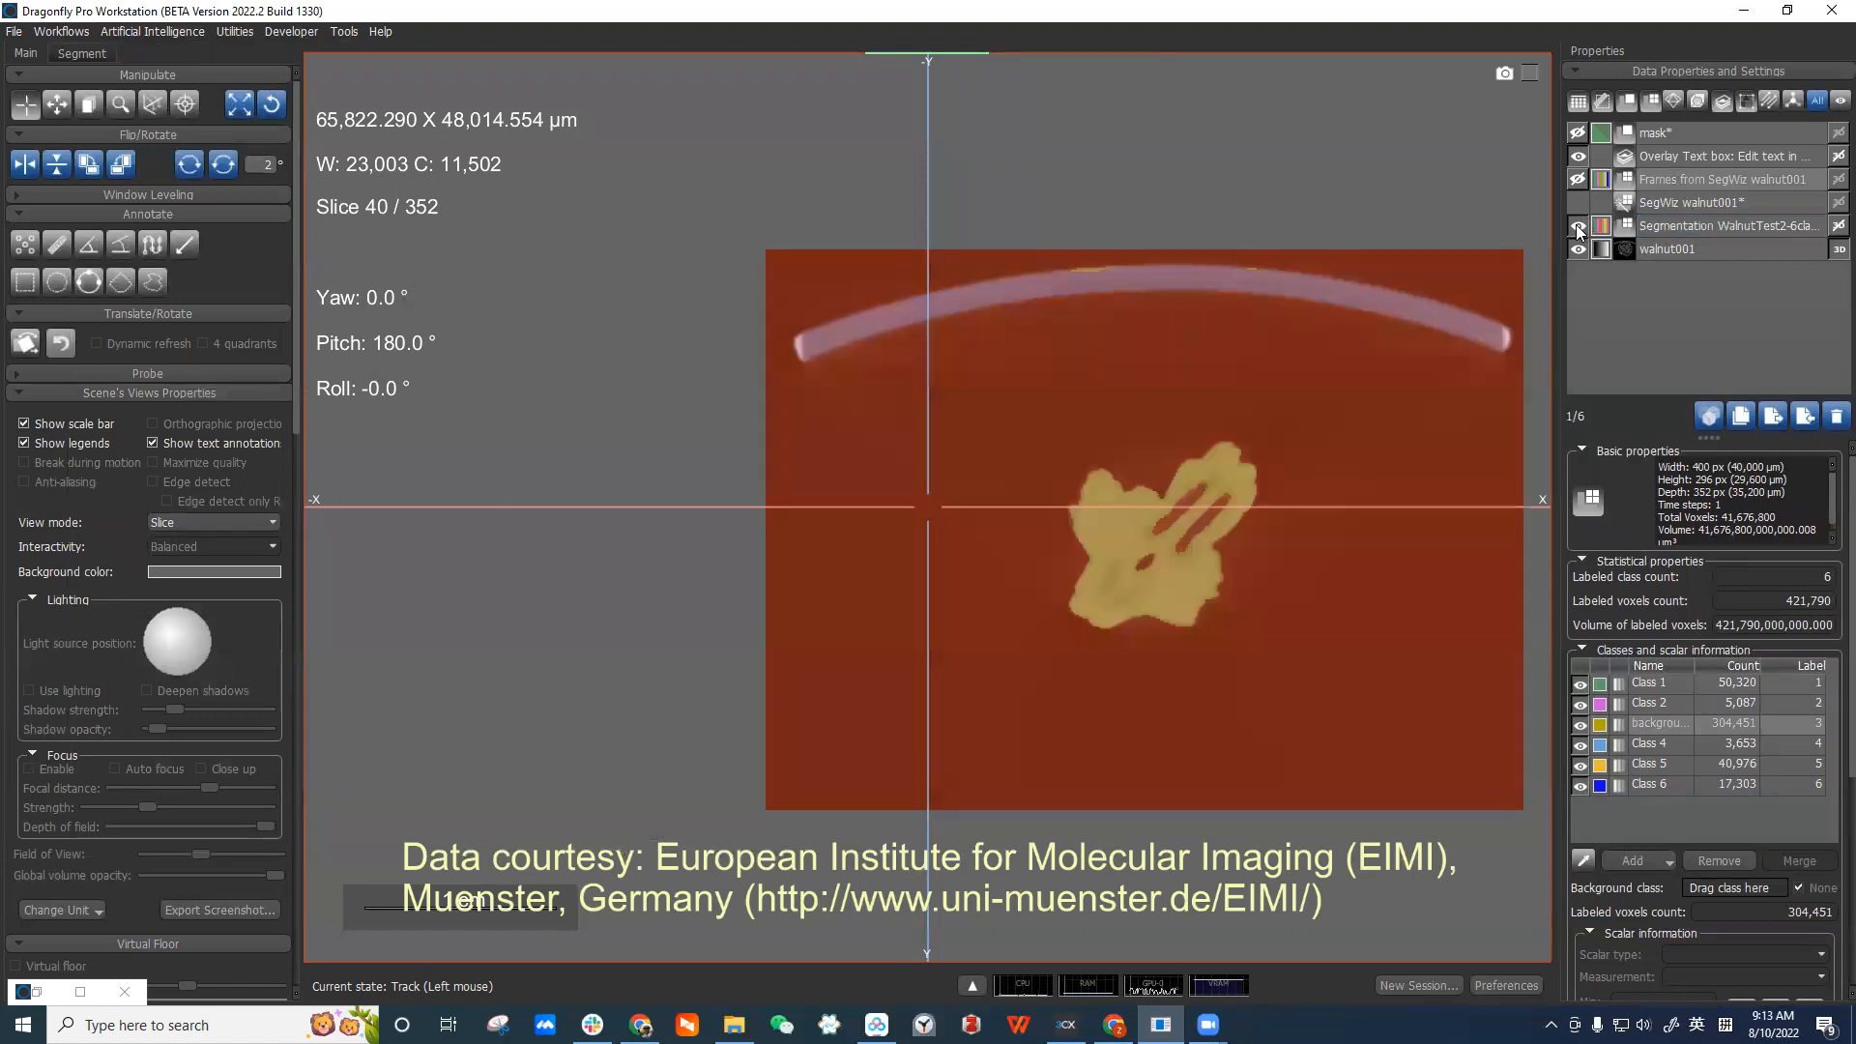
double_click(1398, 361)
click(1736, 226)
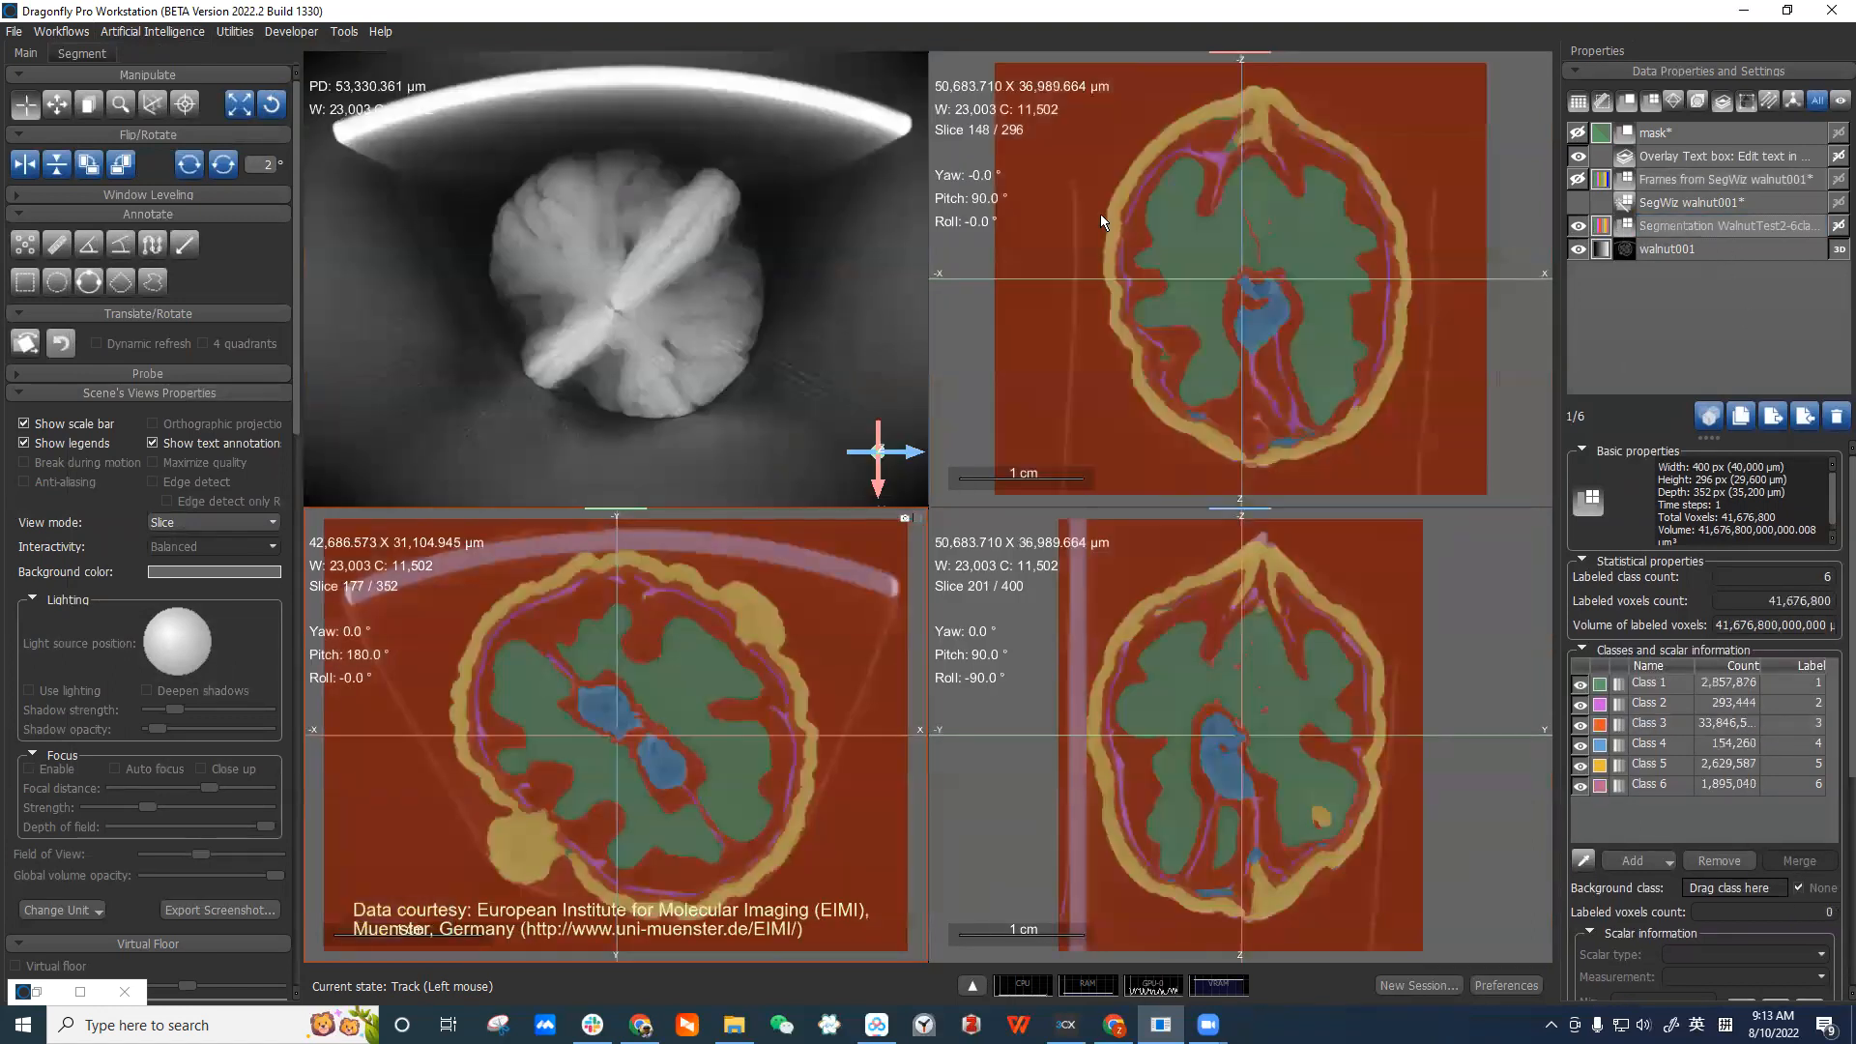
Inspect the WalnutTest2-6class segmentation over walnut001 in the slice views.
ctrl+click(1716, 222)
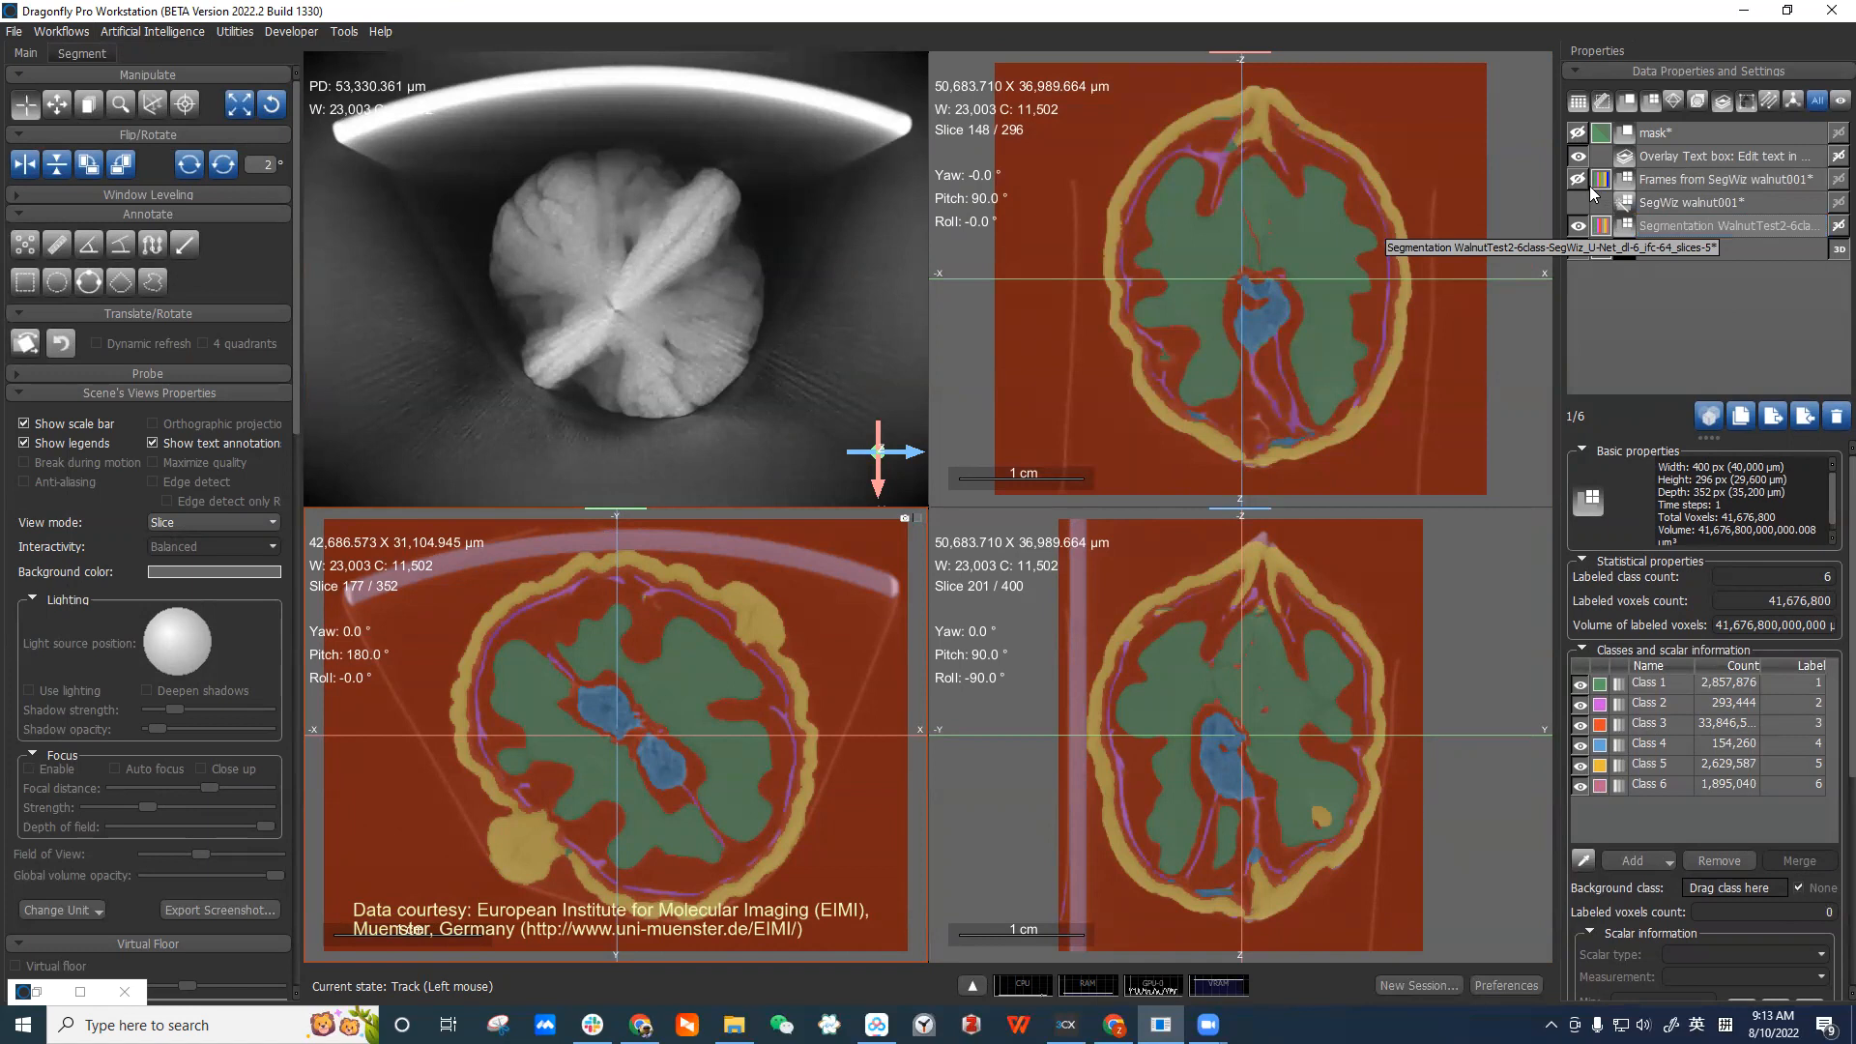
click(1683, 225)
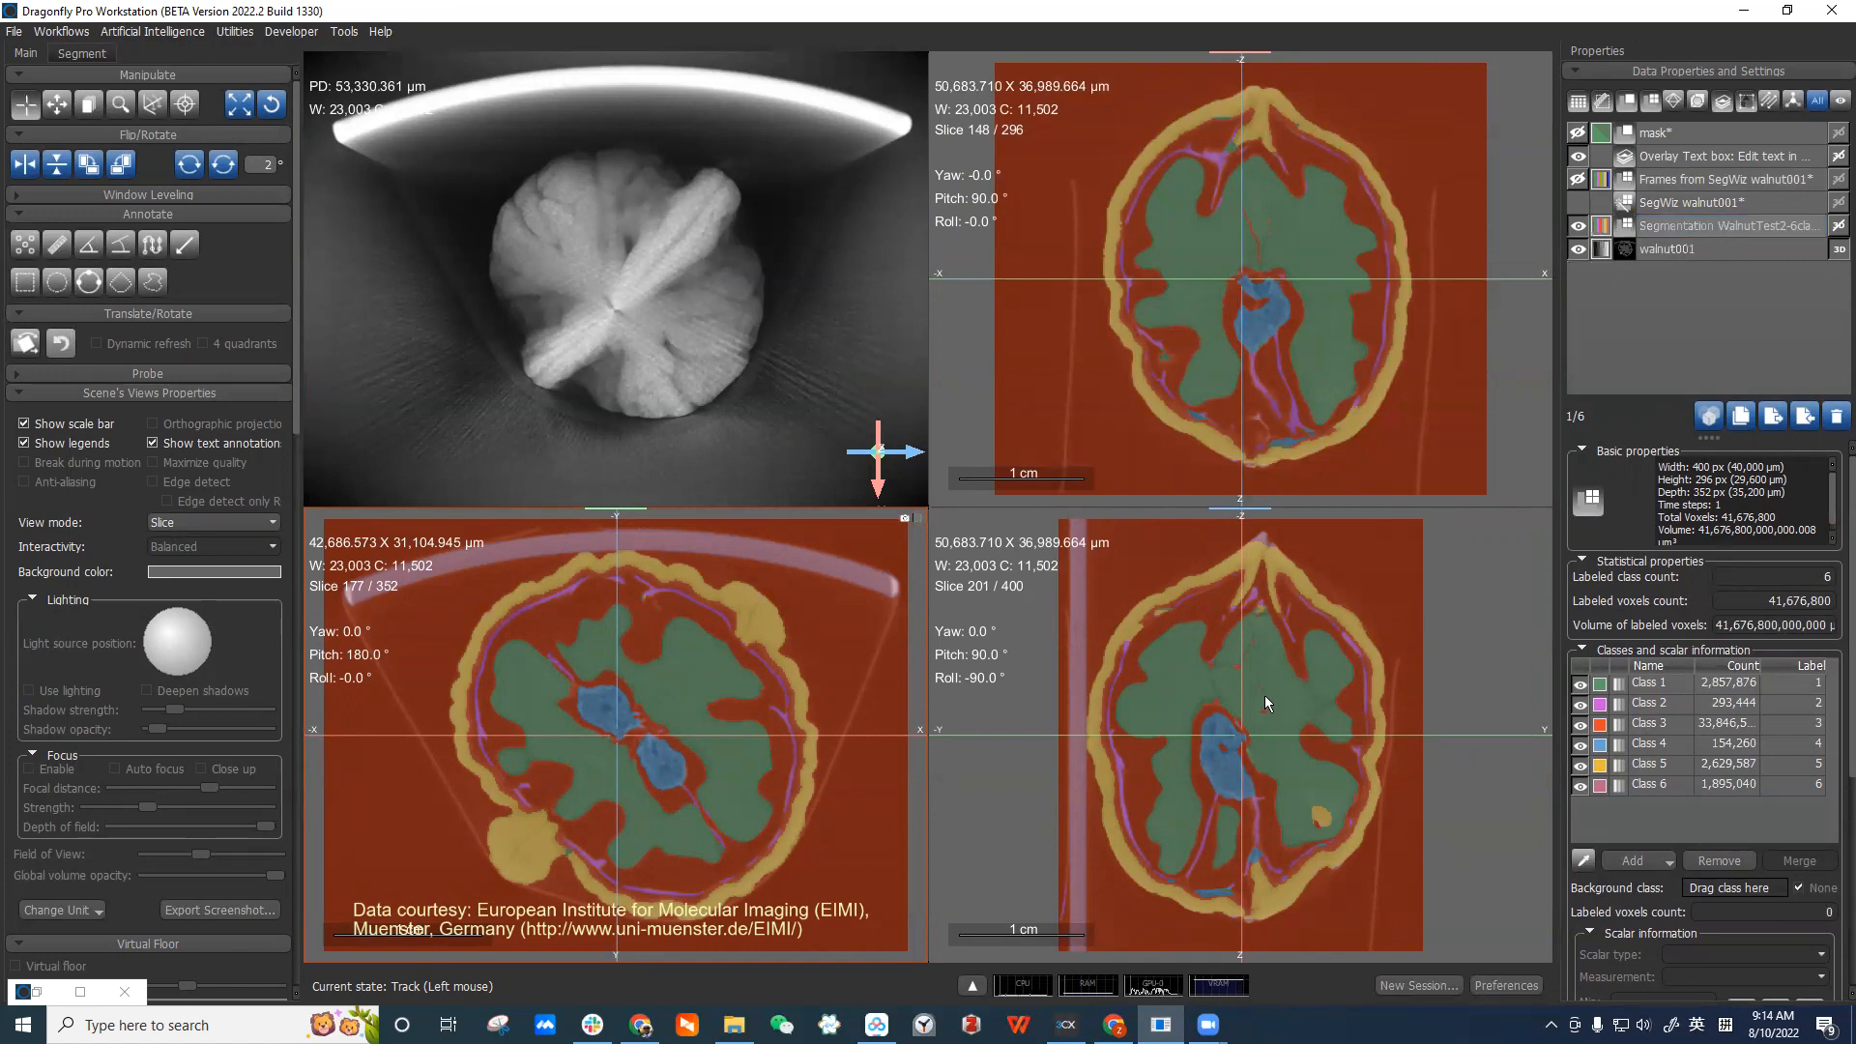
right_drag(1270, 692, 1294, 667)
right_drag(739, 675, 728, 655)
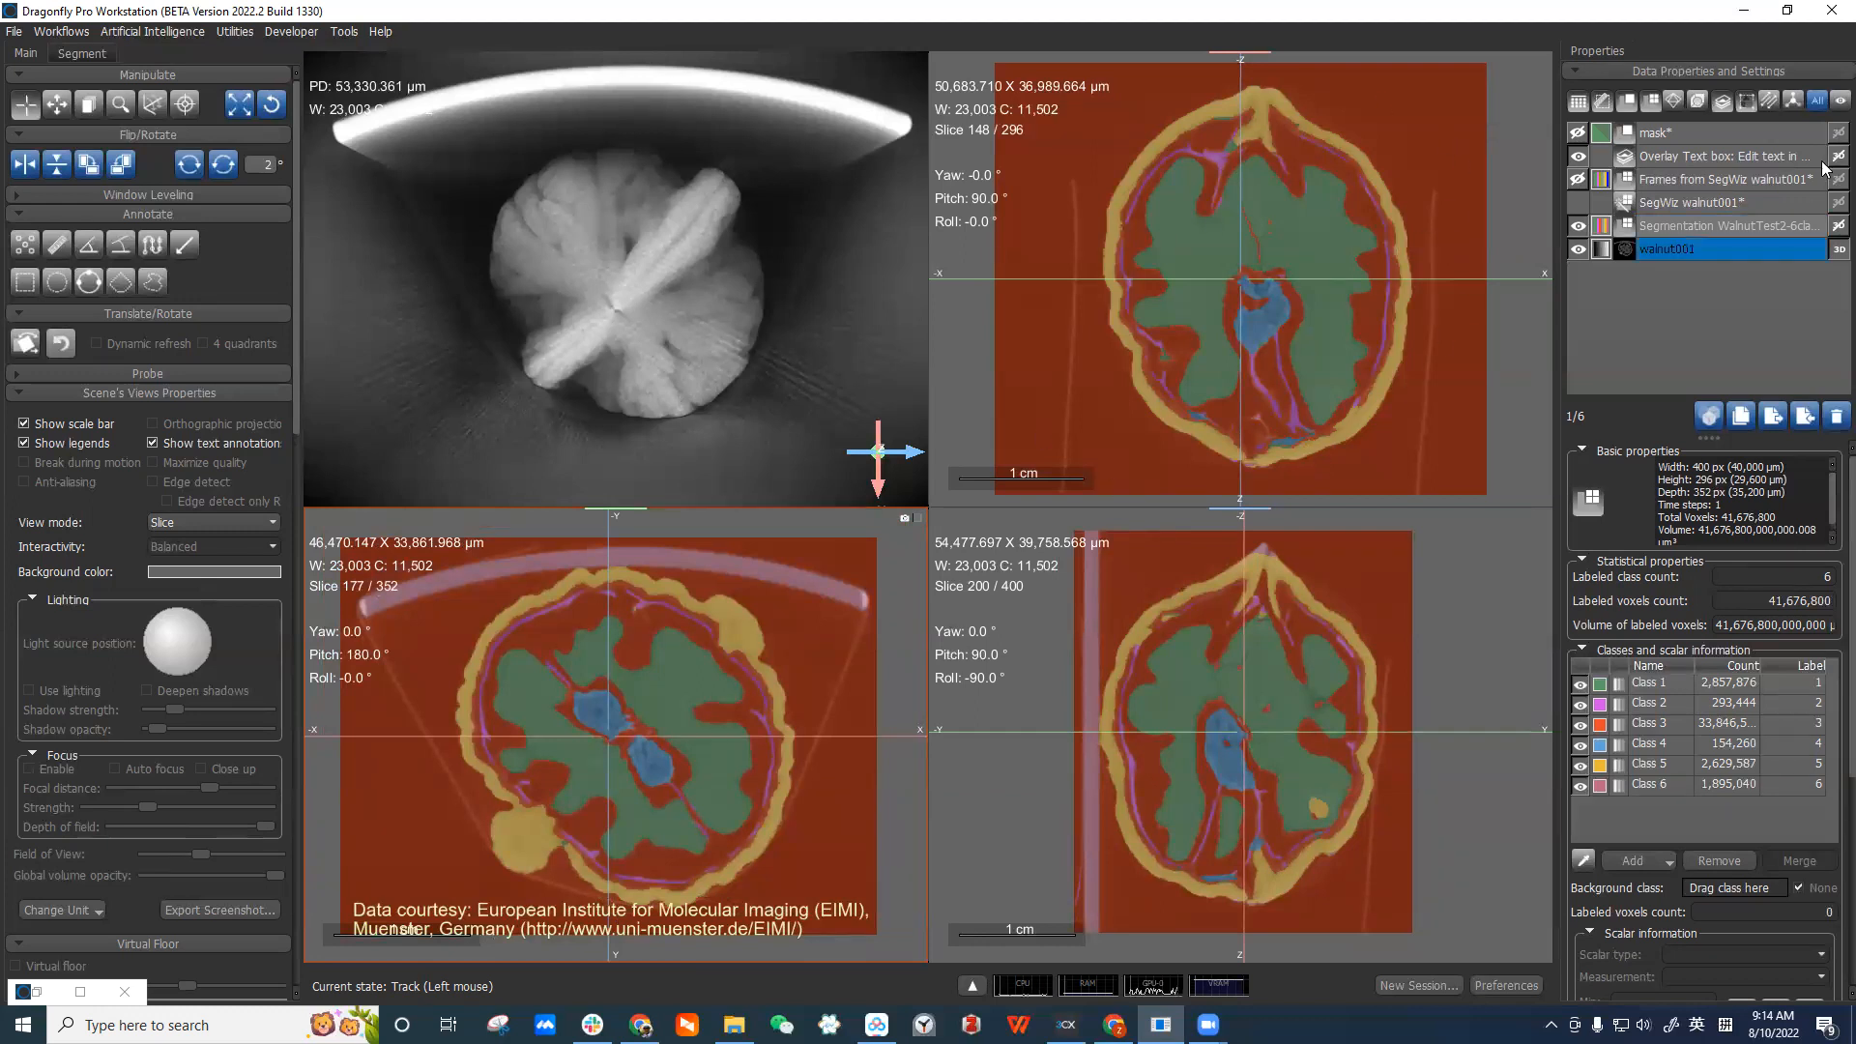
click(1726, 226)
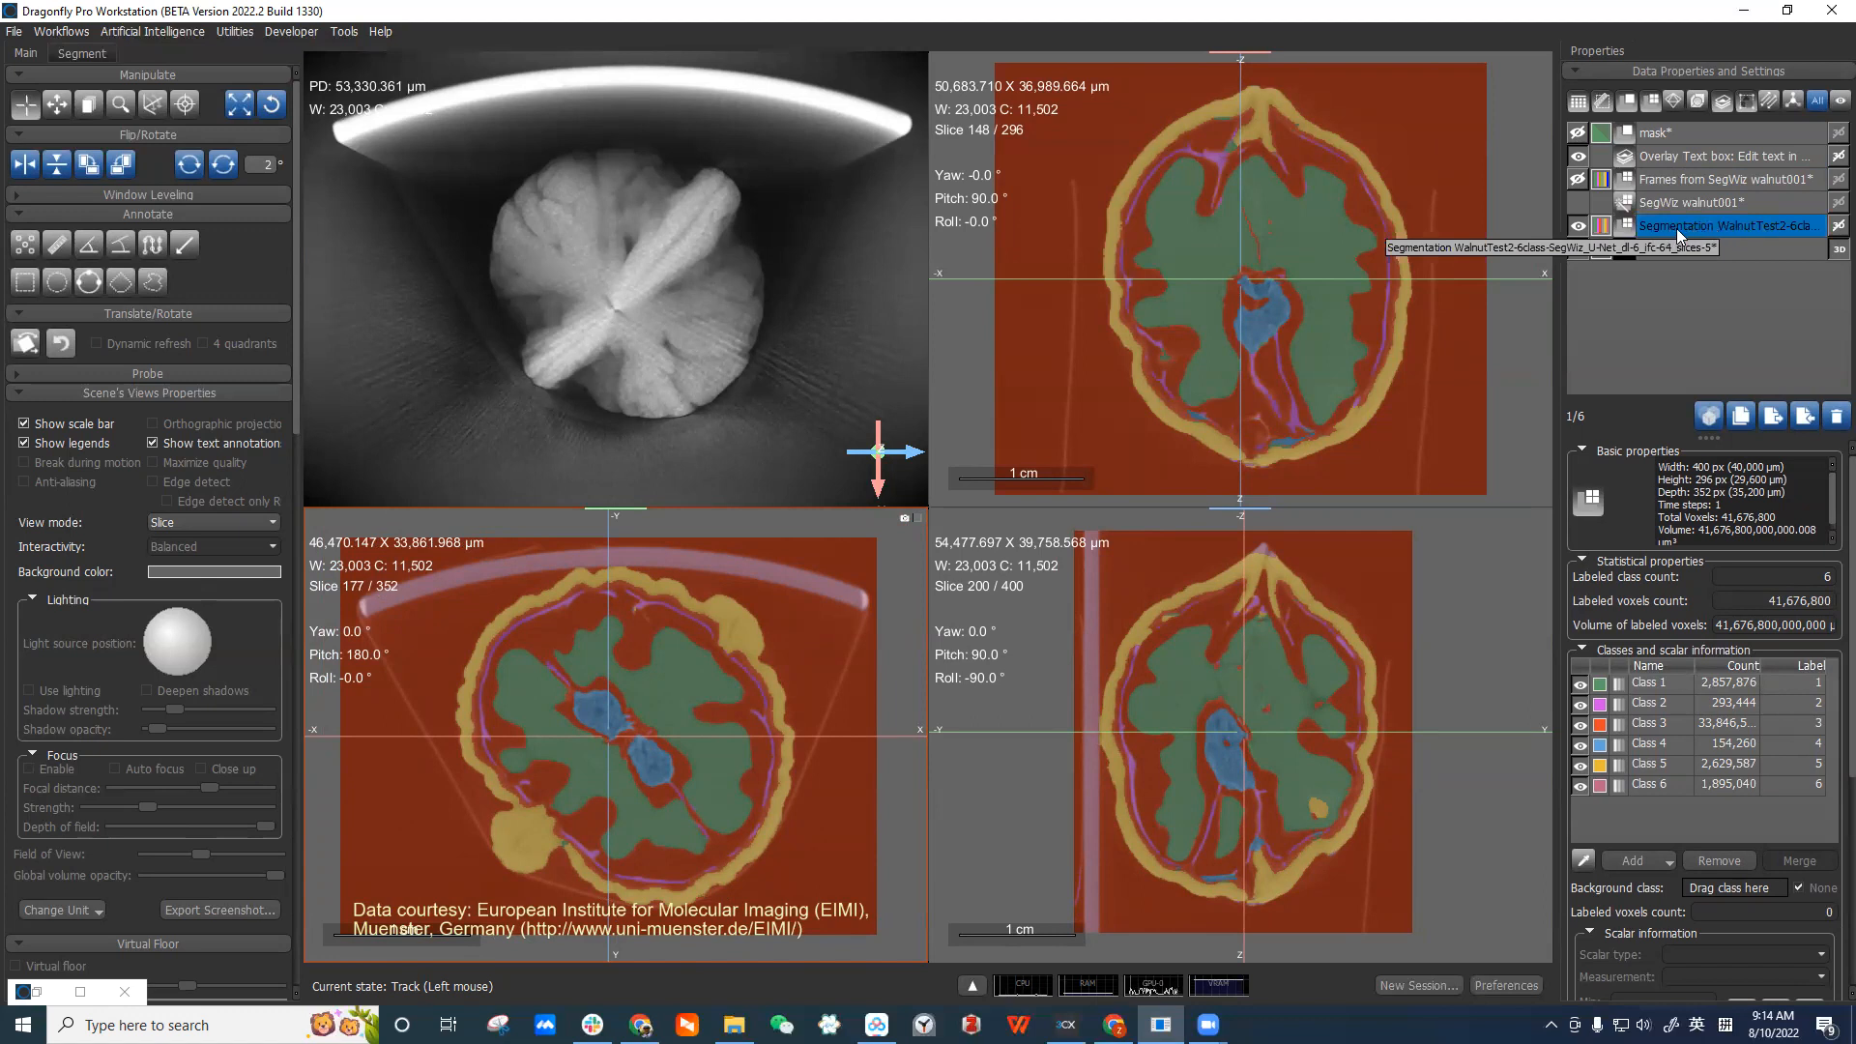
Show the Frames from SegWiz walnut001 labels, hide the WalnutTest2-6class segmentation and reposition the crosshair within the labelled frame.
click(1576, 182)
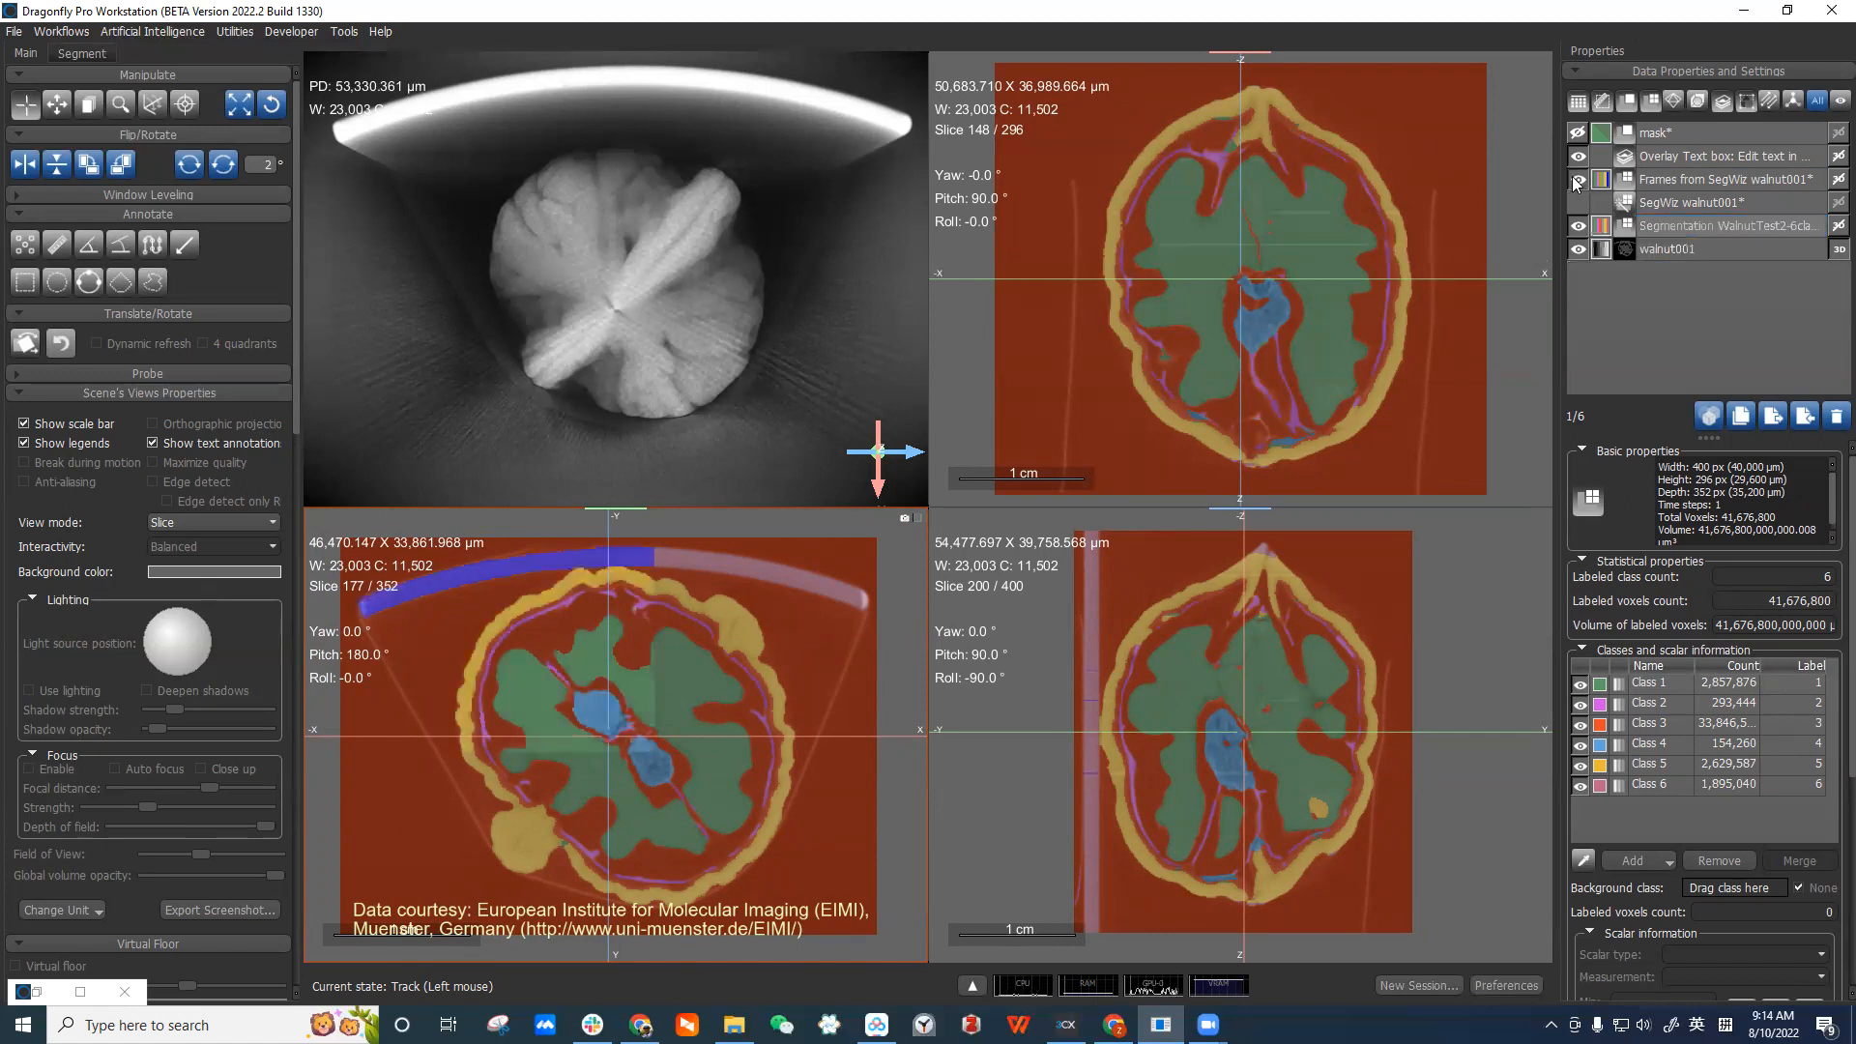
click(1578, 226)
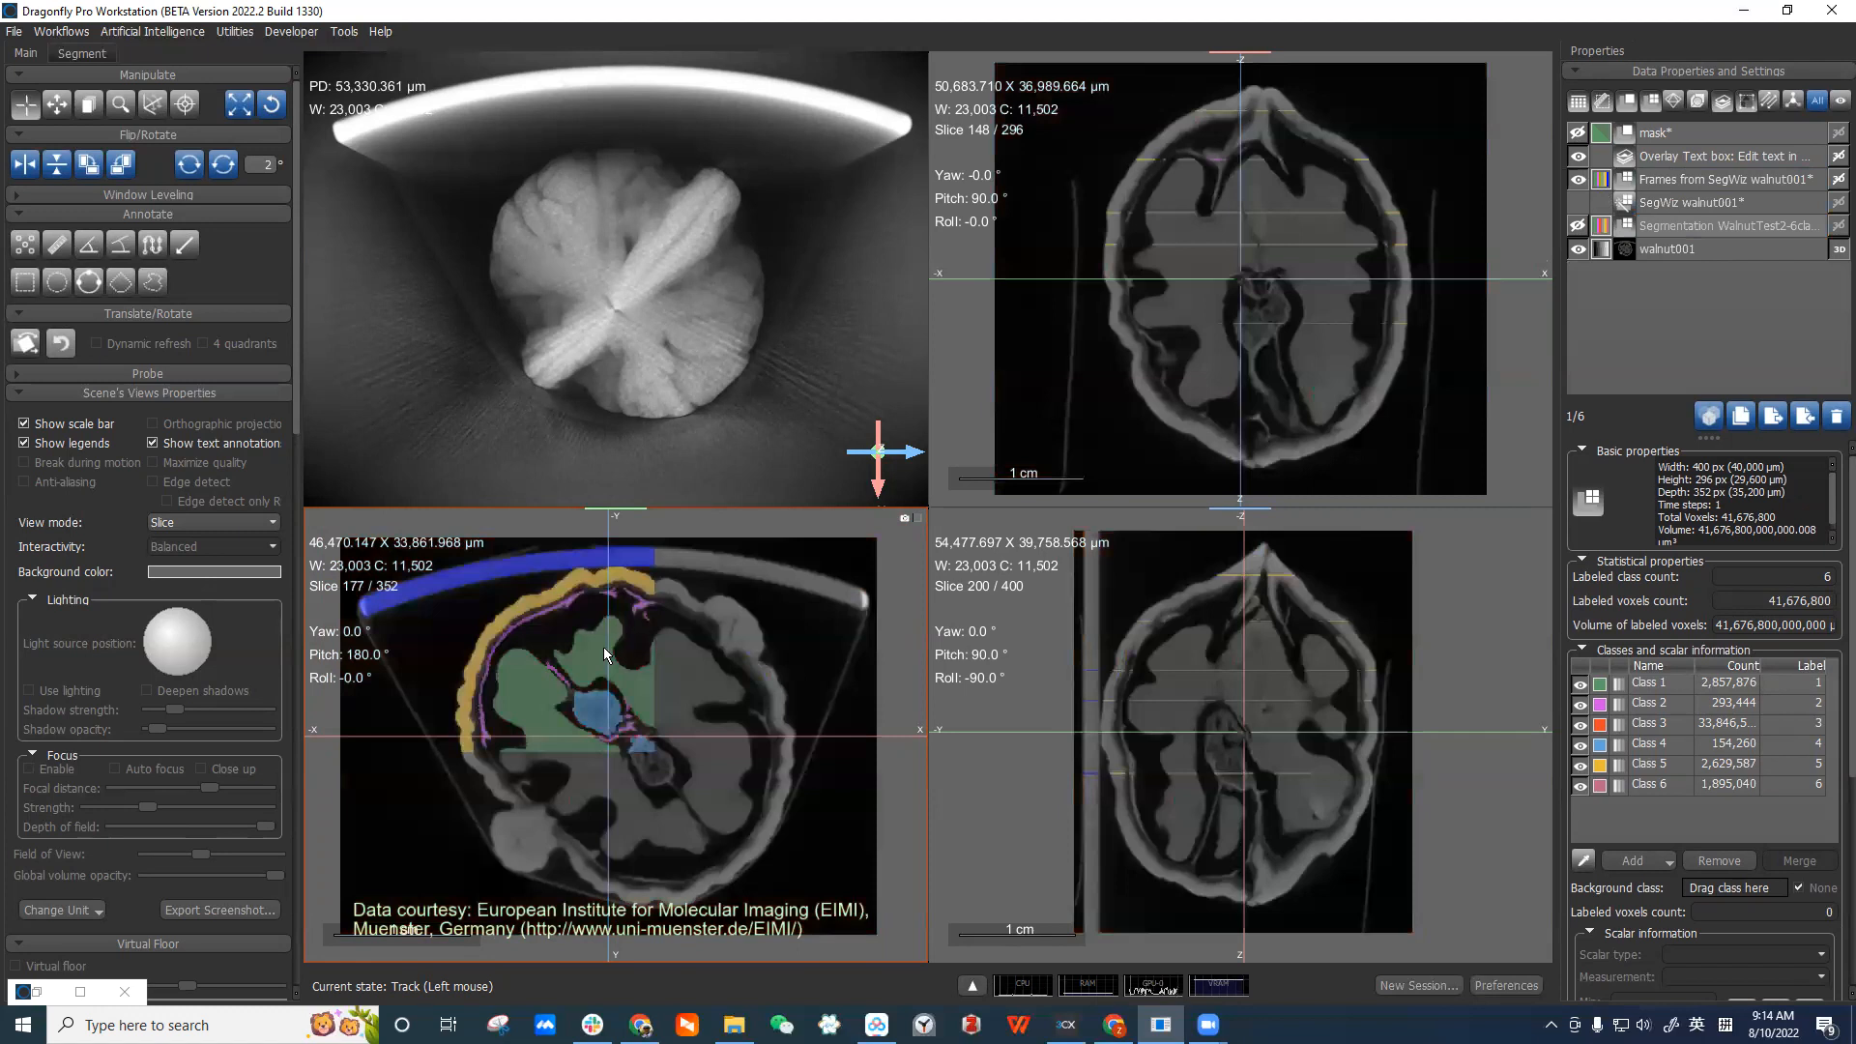
drag(605, 734, 594, 704)
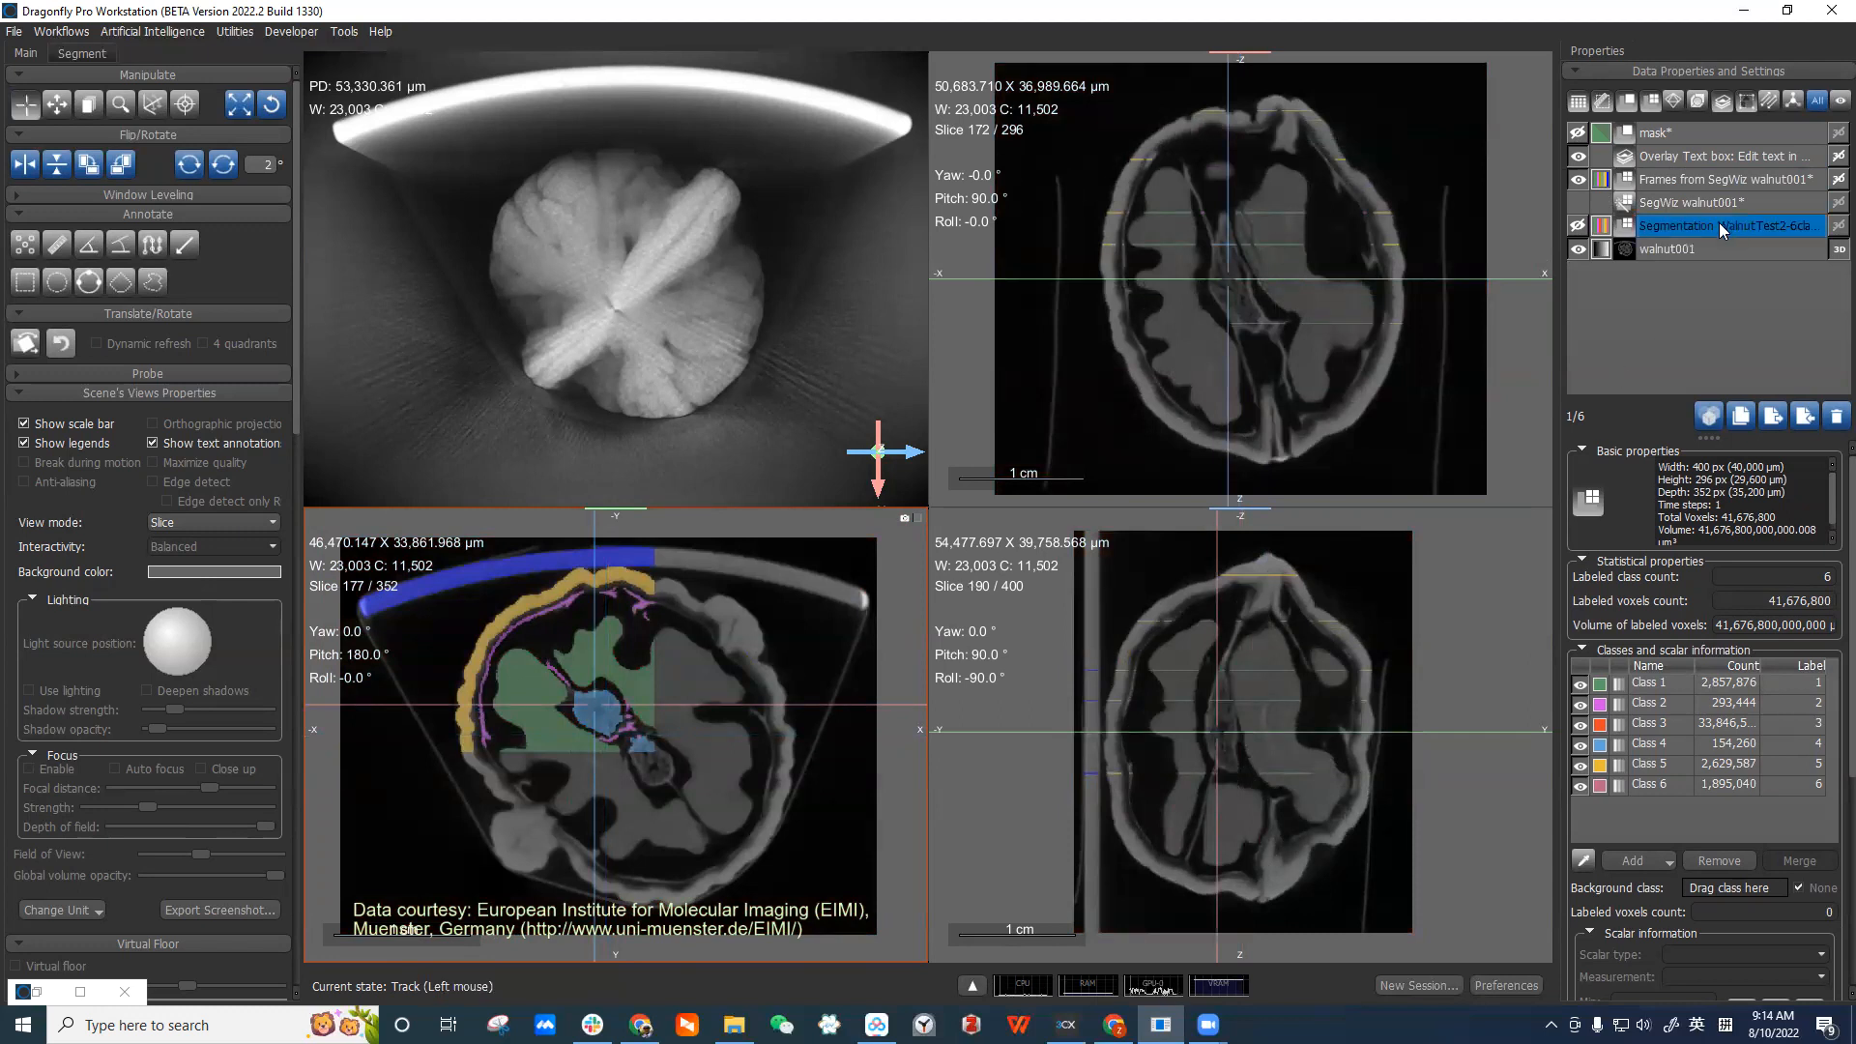
Select the Frames from SegWiz walnut001 labels together with the WalnutTest2-6class segmentation and examine the commands offered for the pair.
click(1746, 205)
click(1738, 182)
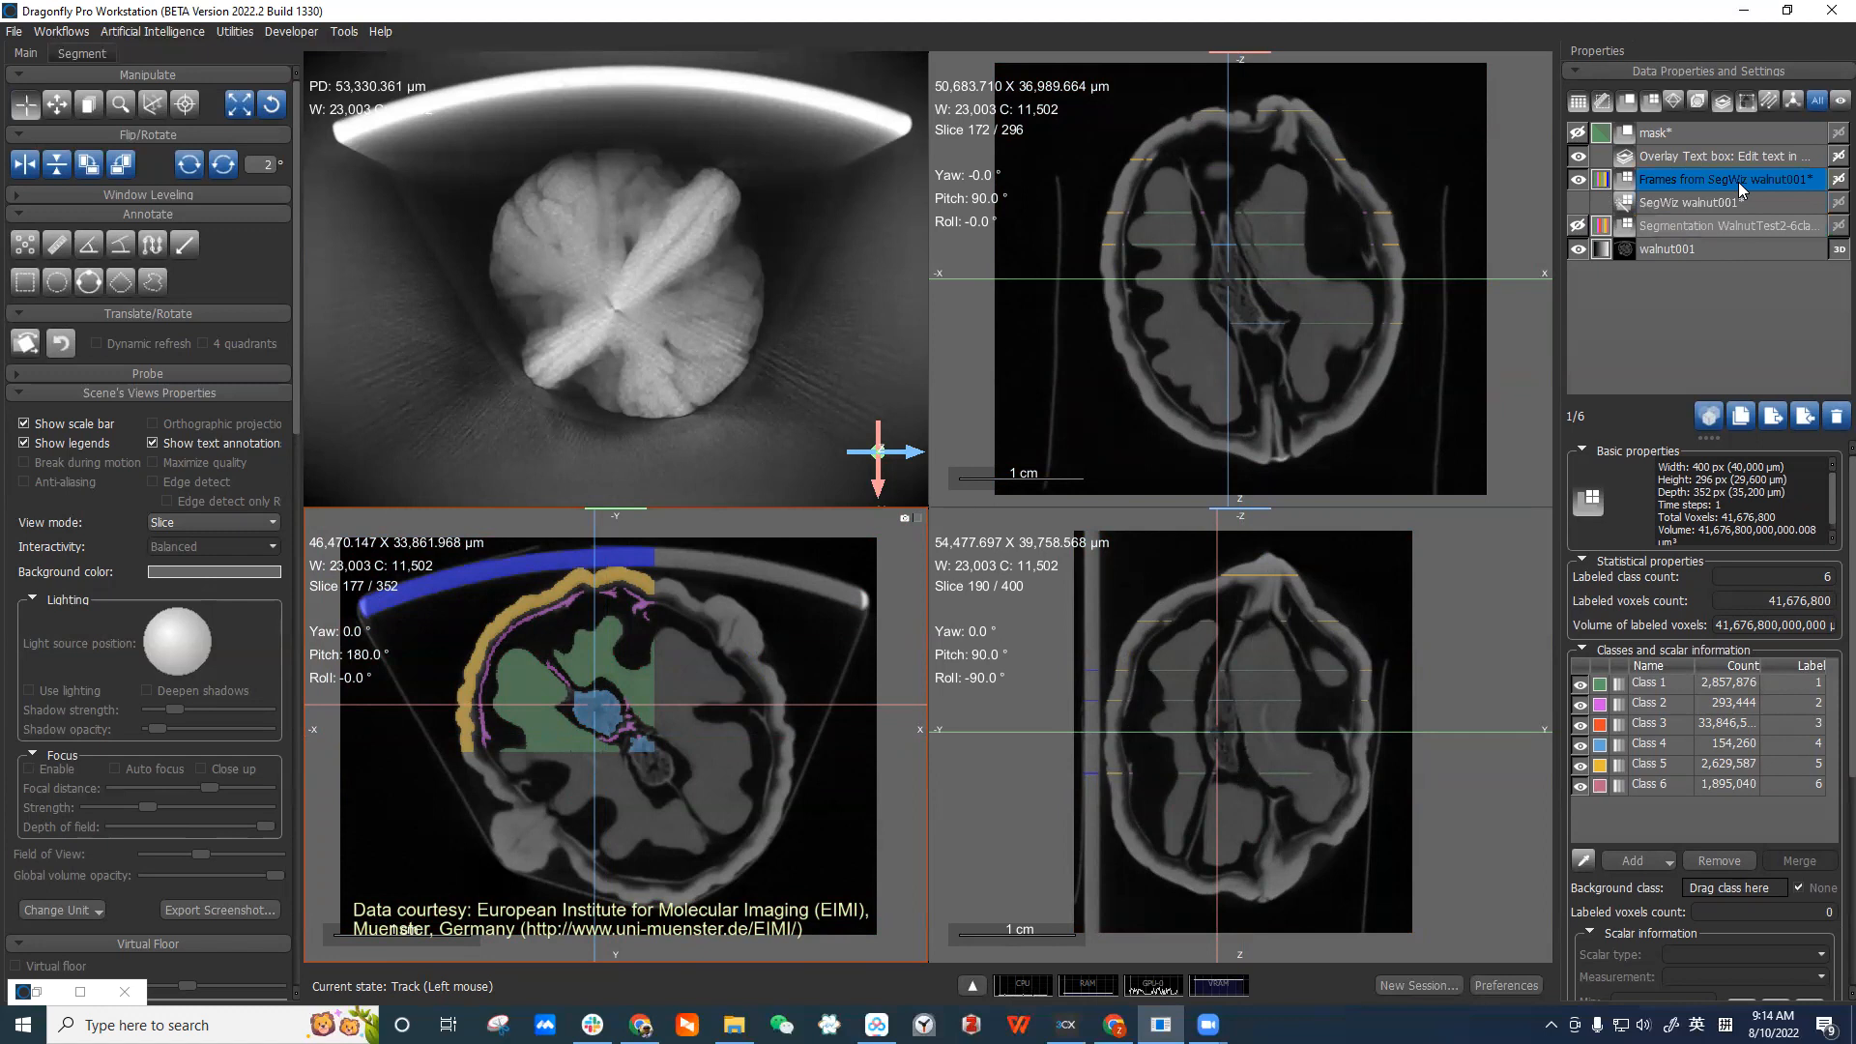
ctrl+click(1738, 183)
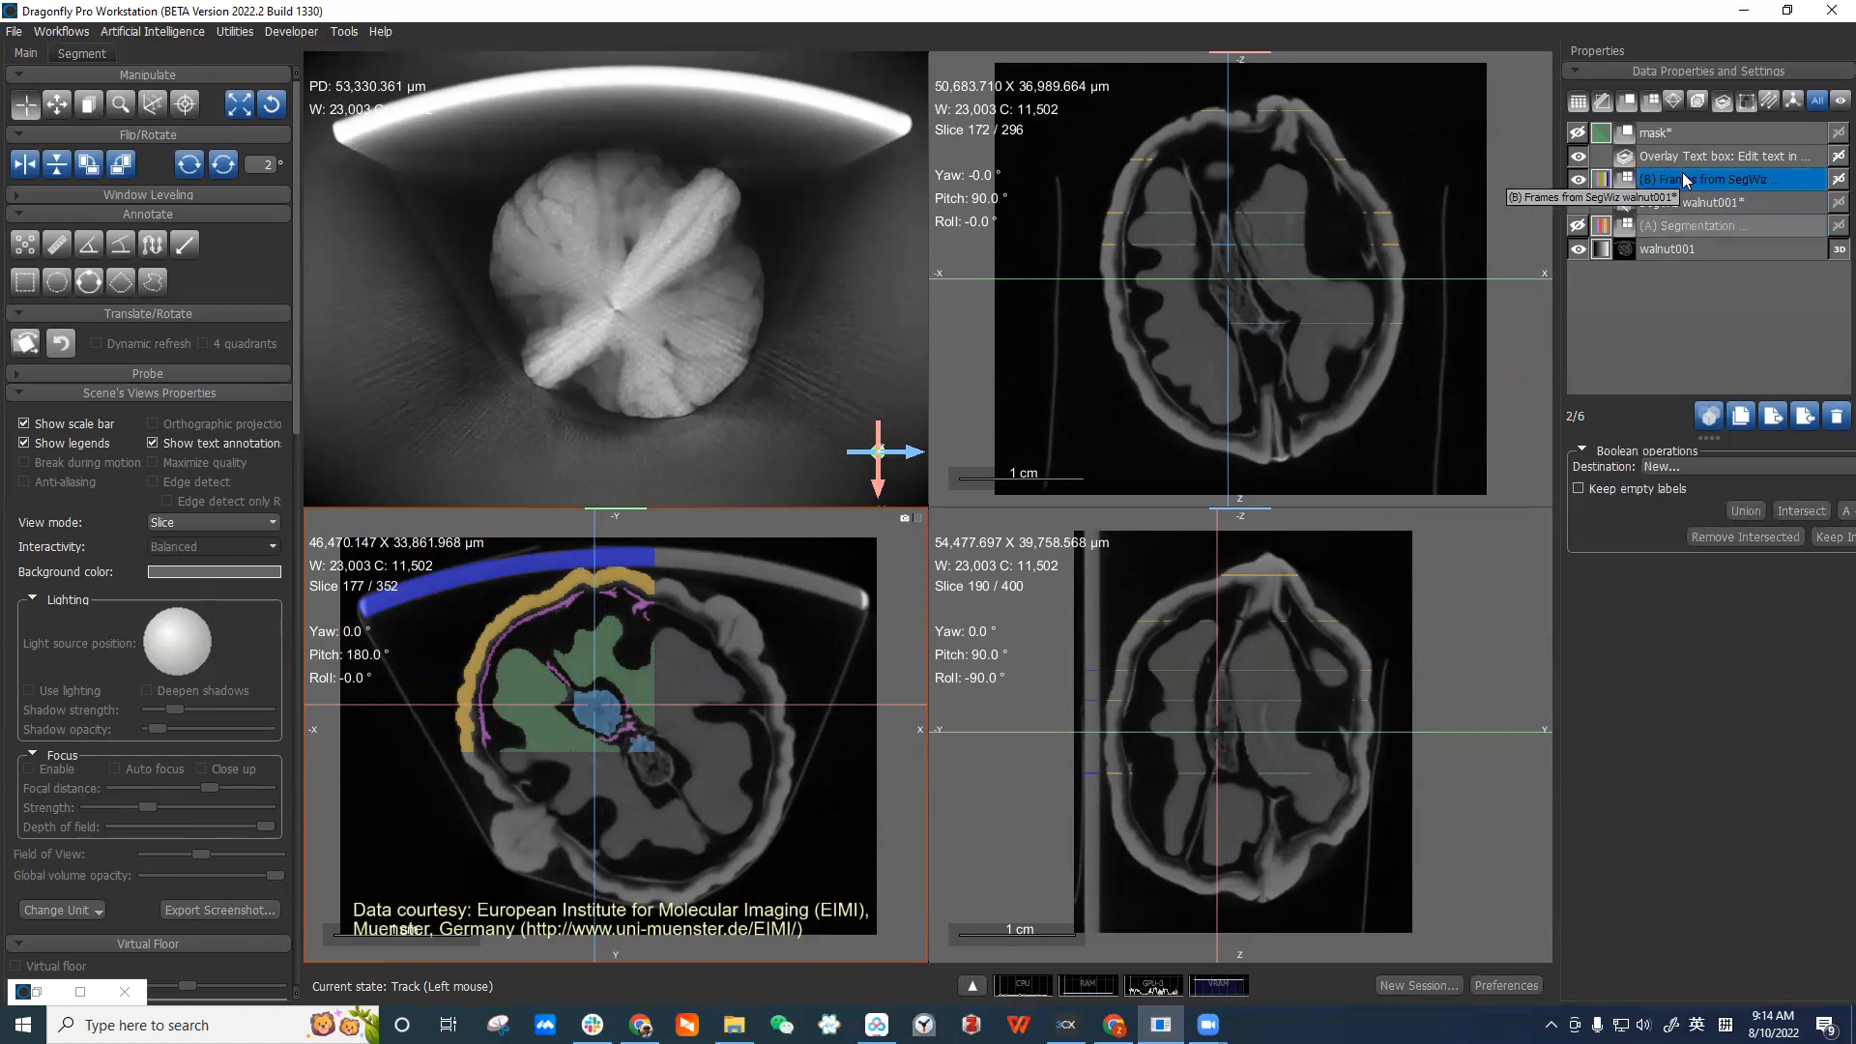
click(1744, 224)
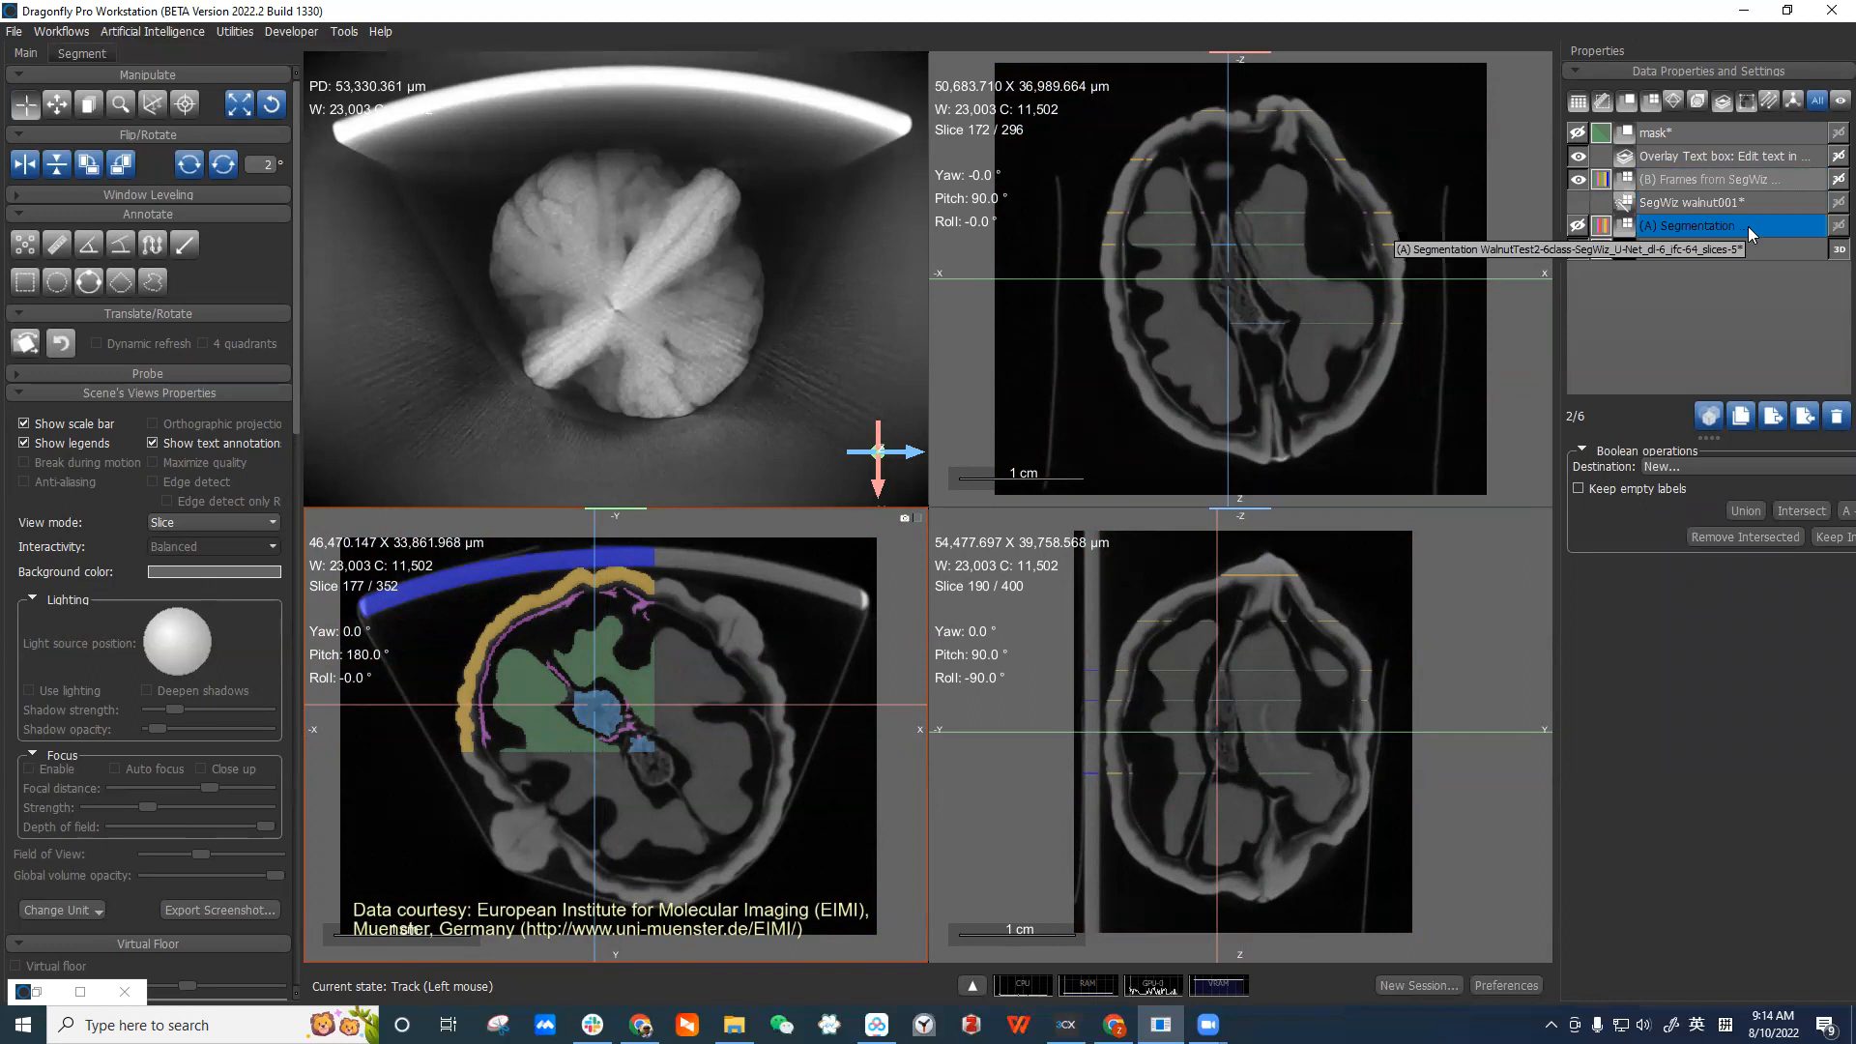
click(1702, 182)
click(1721, 221)
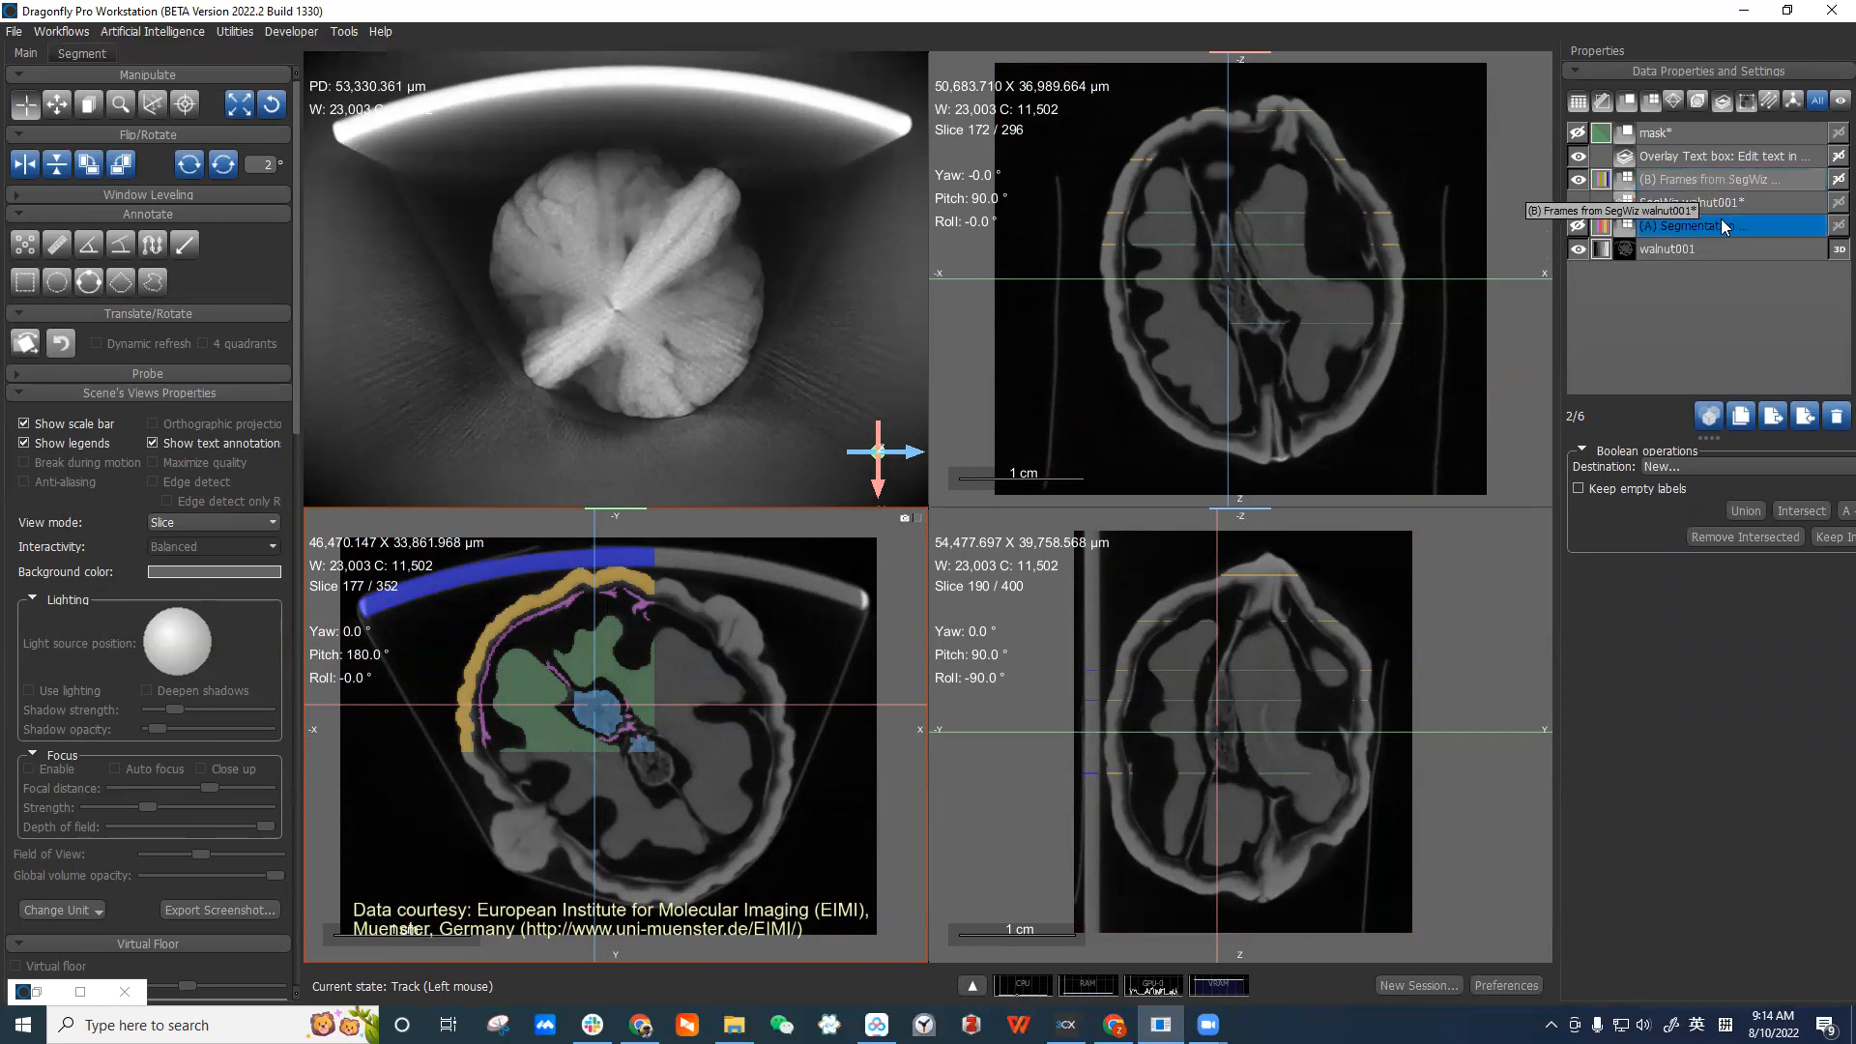
click(1655, 184)
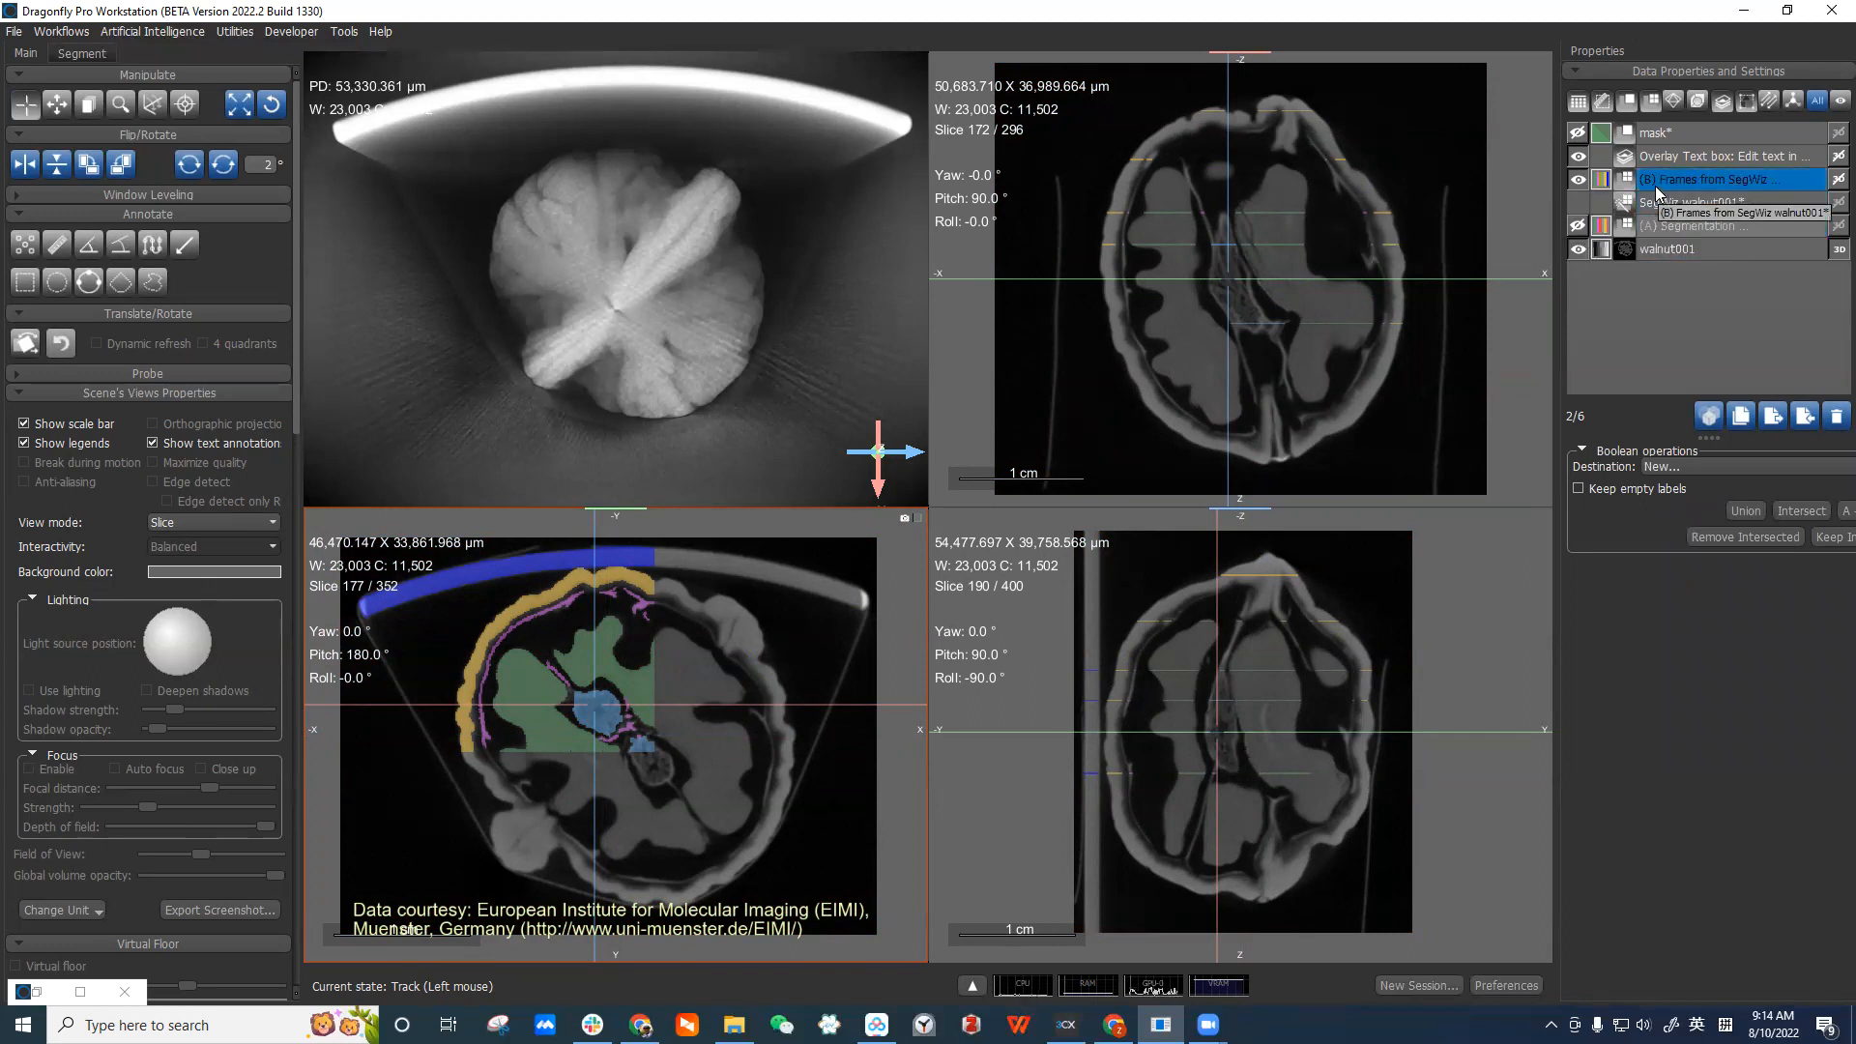
right_click(1658, 182)
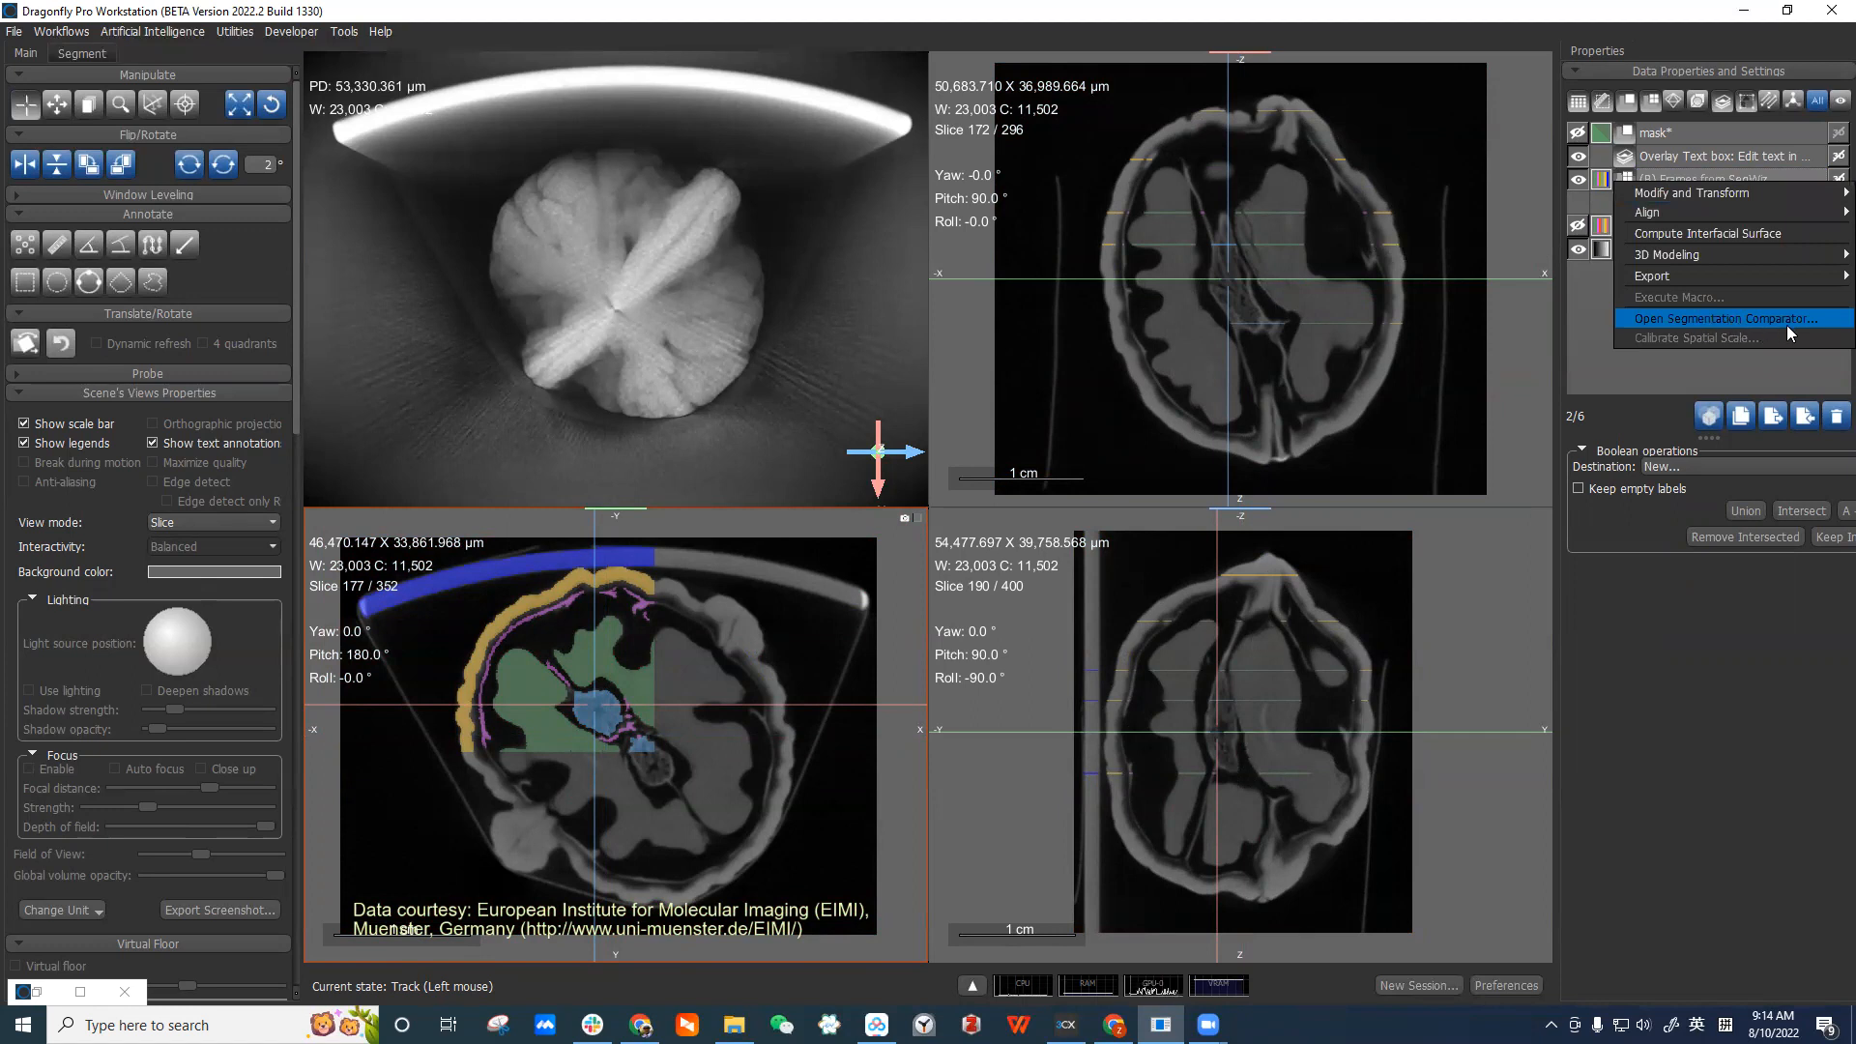
Select the WalnutTest2-6class segmentation alone and examine the commands offered for a single object.
click(1645, 354)
click(1720, 227)
right_click(1719, 226)
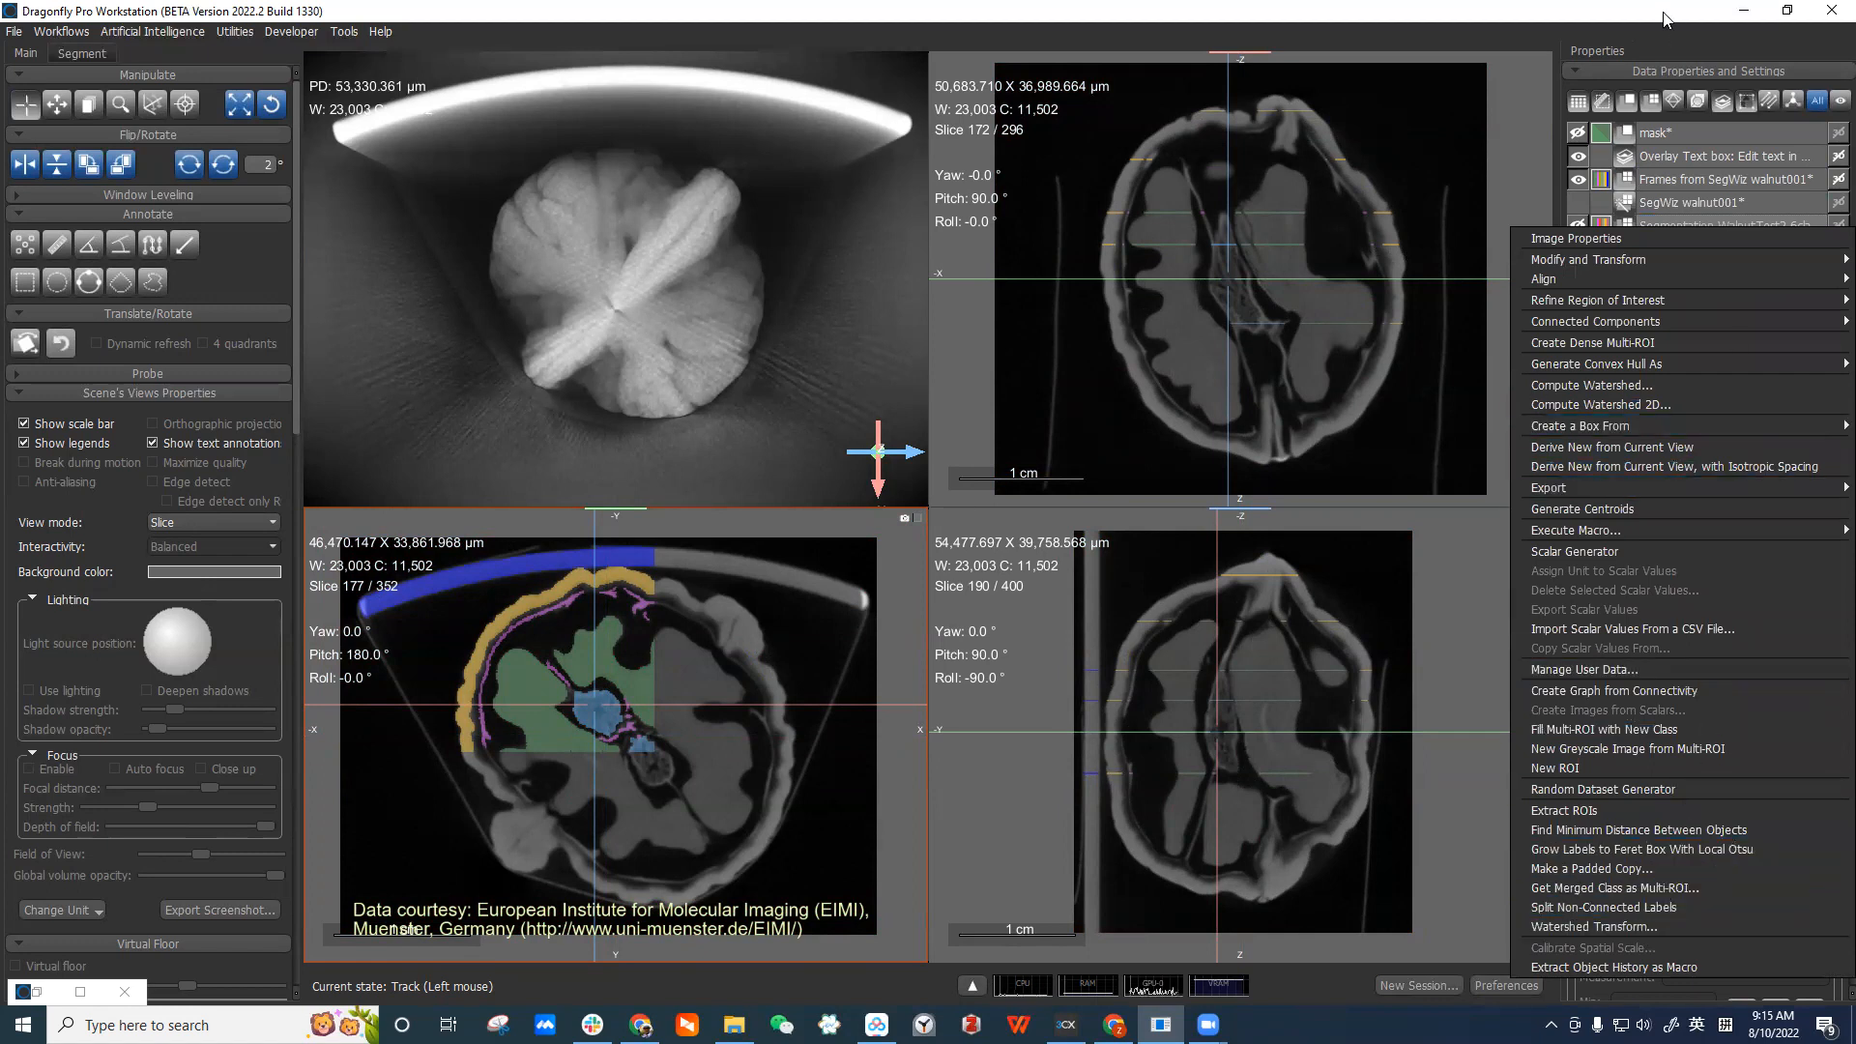
Open the Segmentation Comparator for the SegWiz walnut001 frames and the WalnutTest2-6class segmentation, and enlarge its window.
click(1703, 181)
ctrl+click(1709, 224)
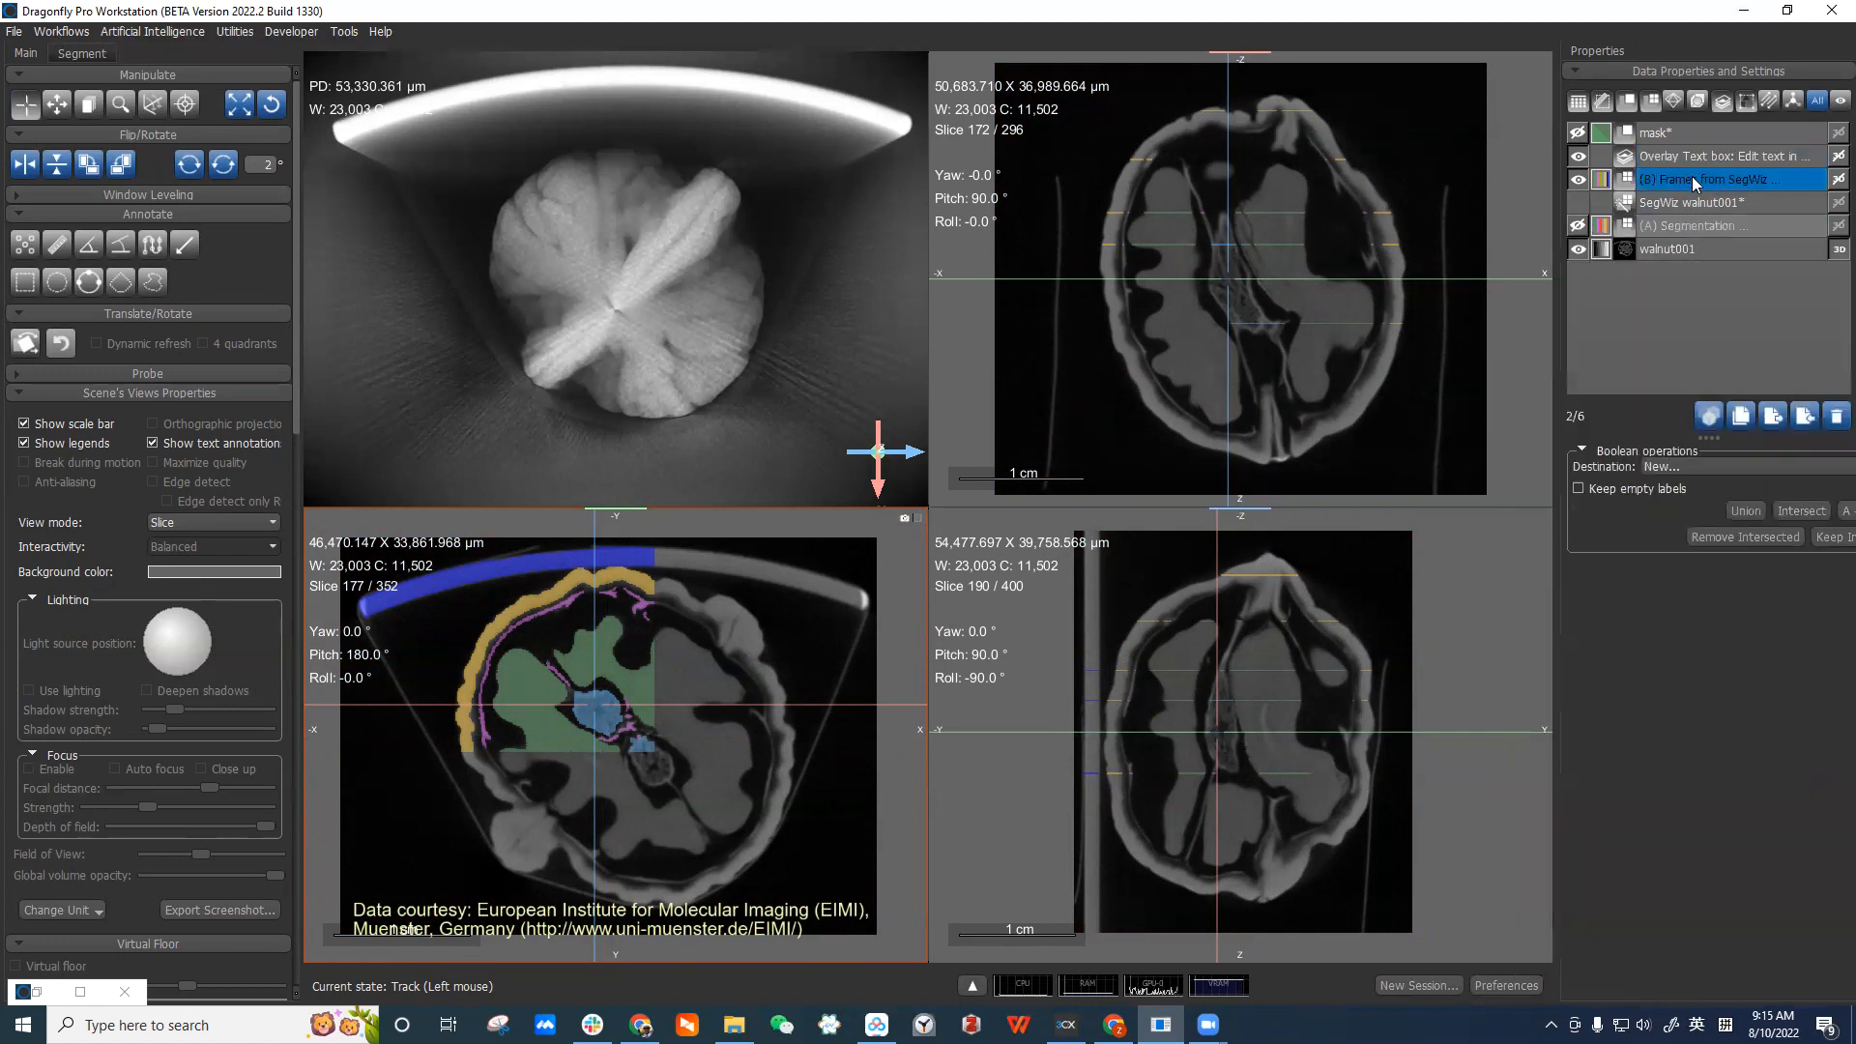
right_click(1710, 224)
click(1708, 360)
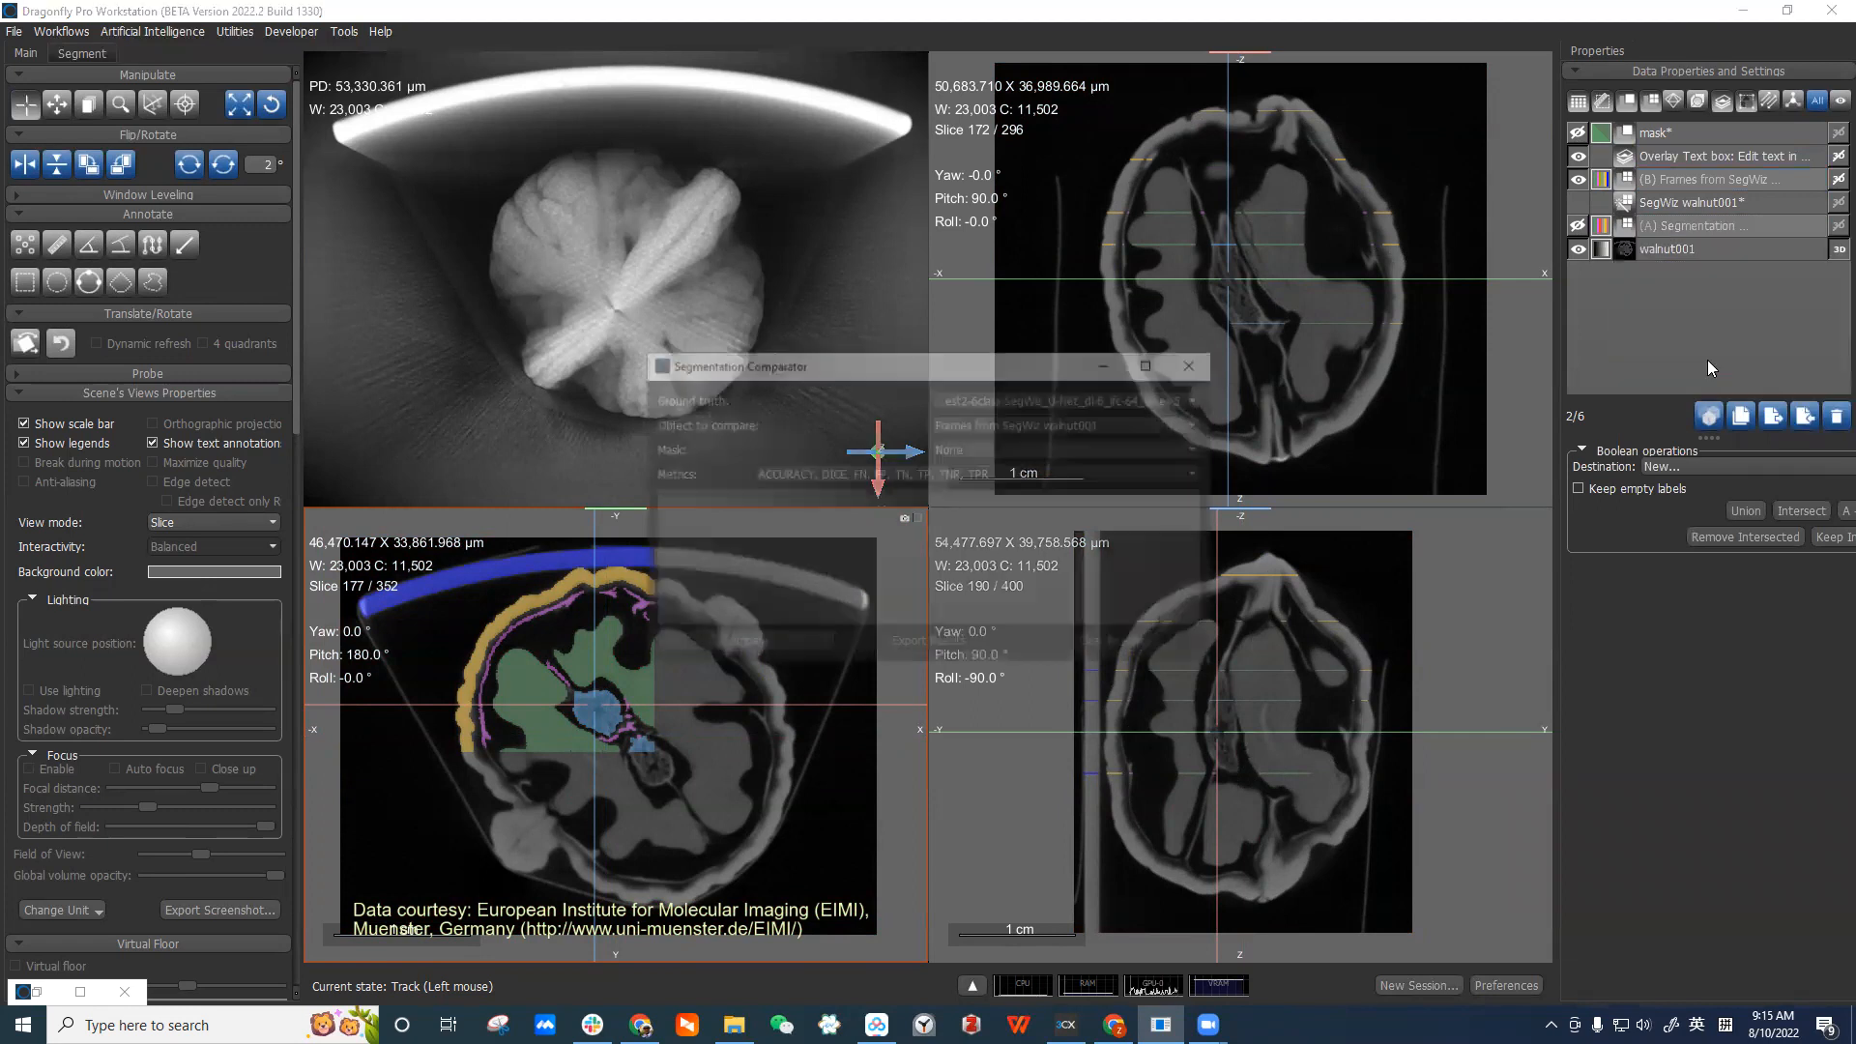
drag(936, 362, 758, 127)
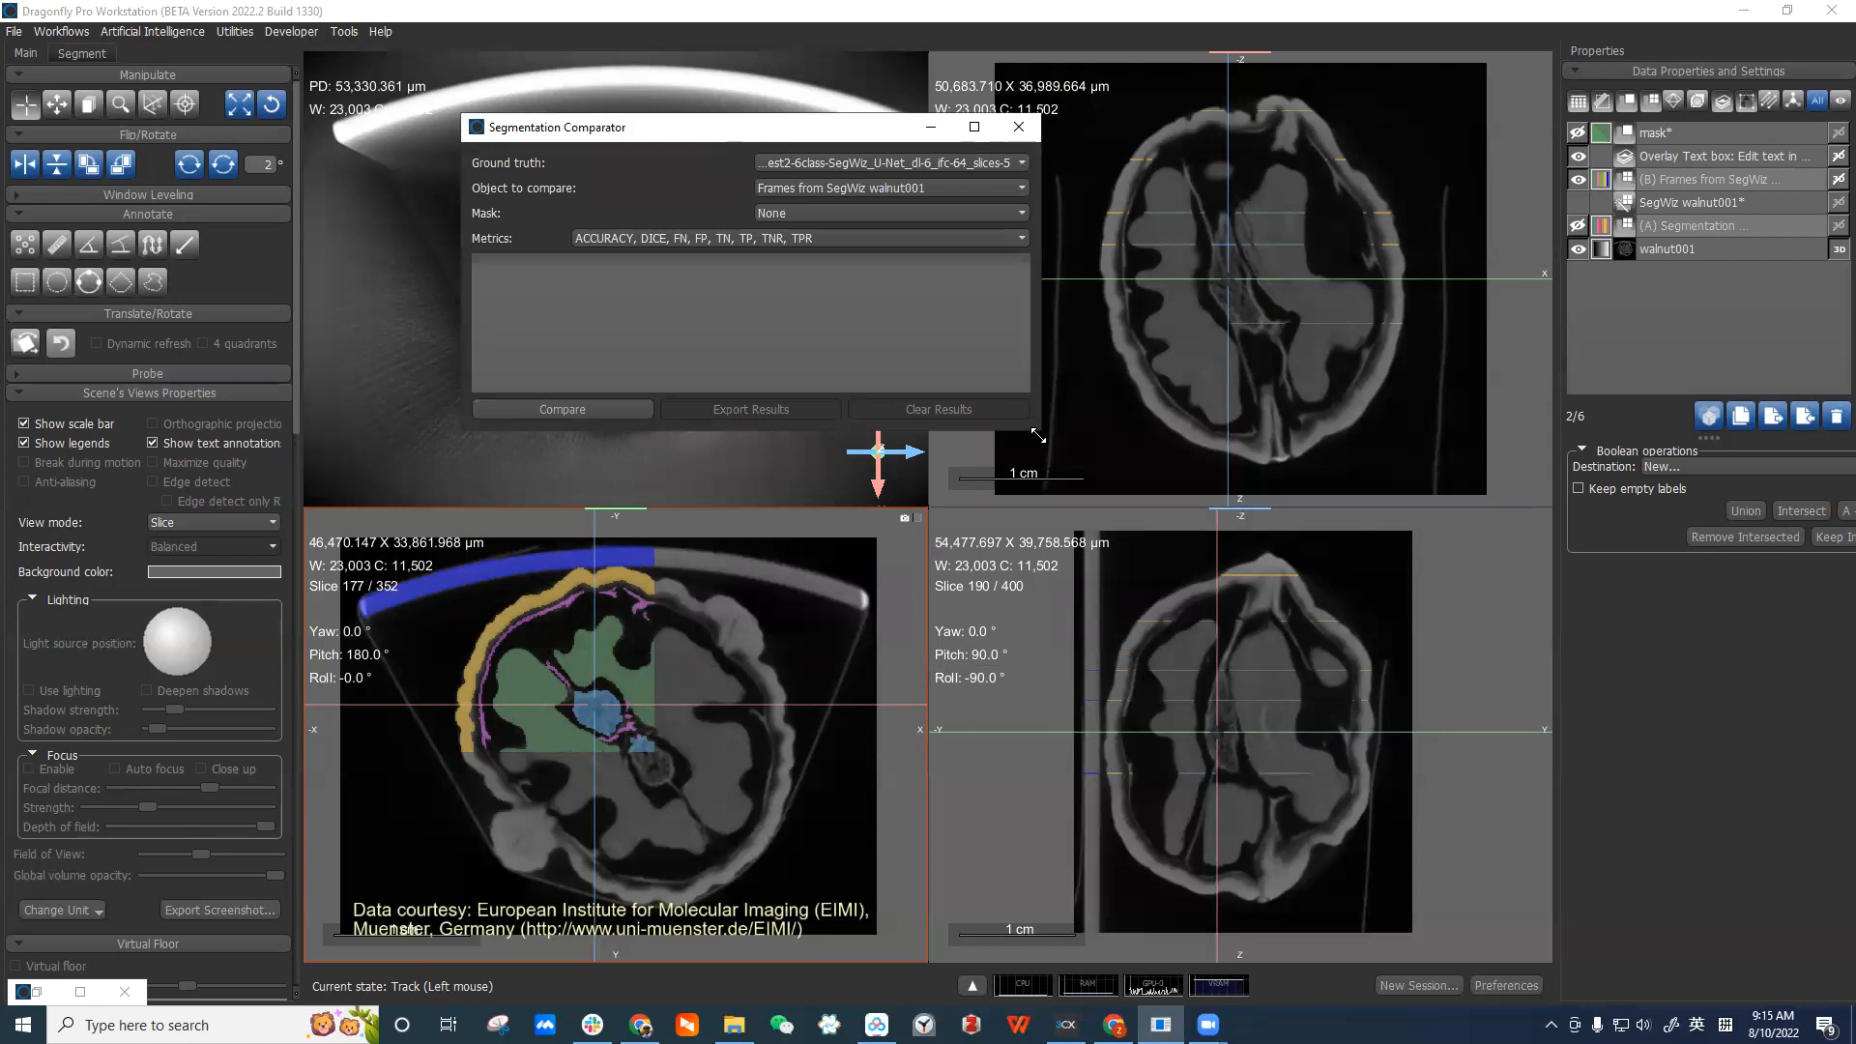
drag(1038, 436, 1187, 706)
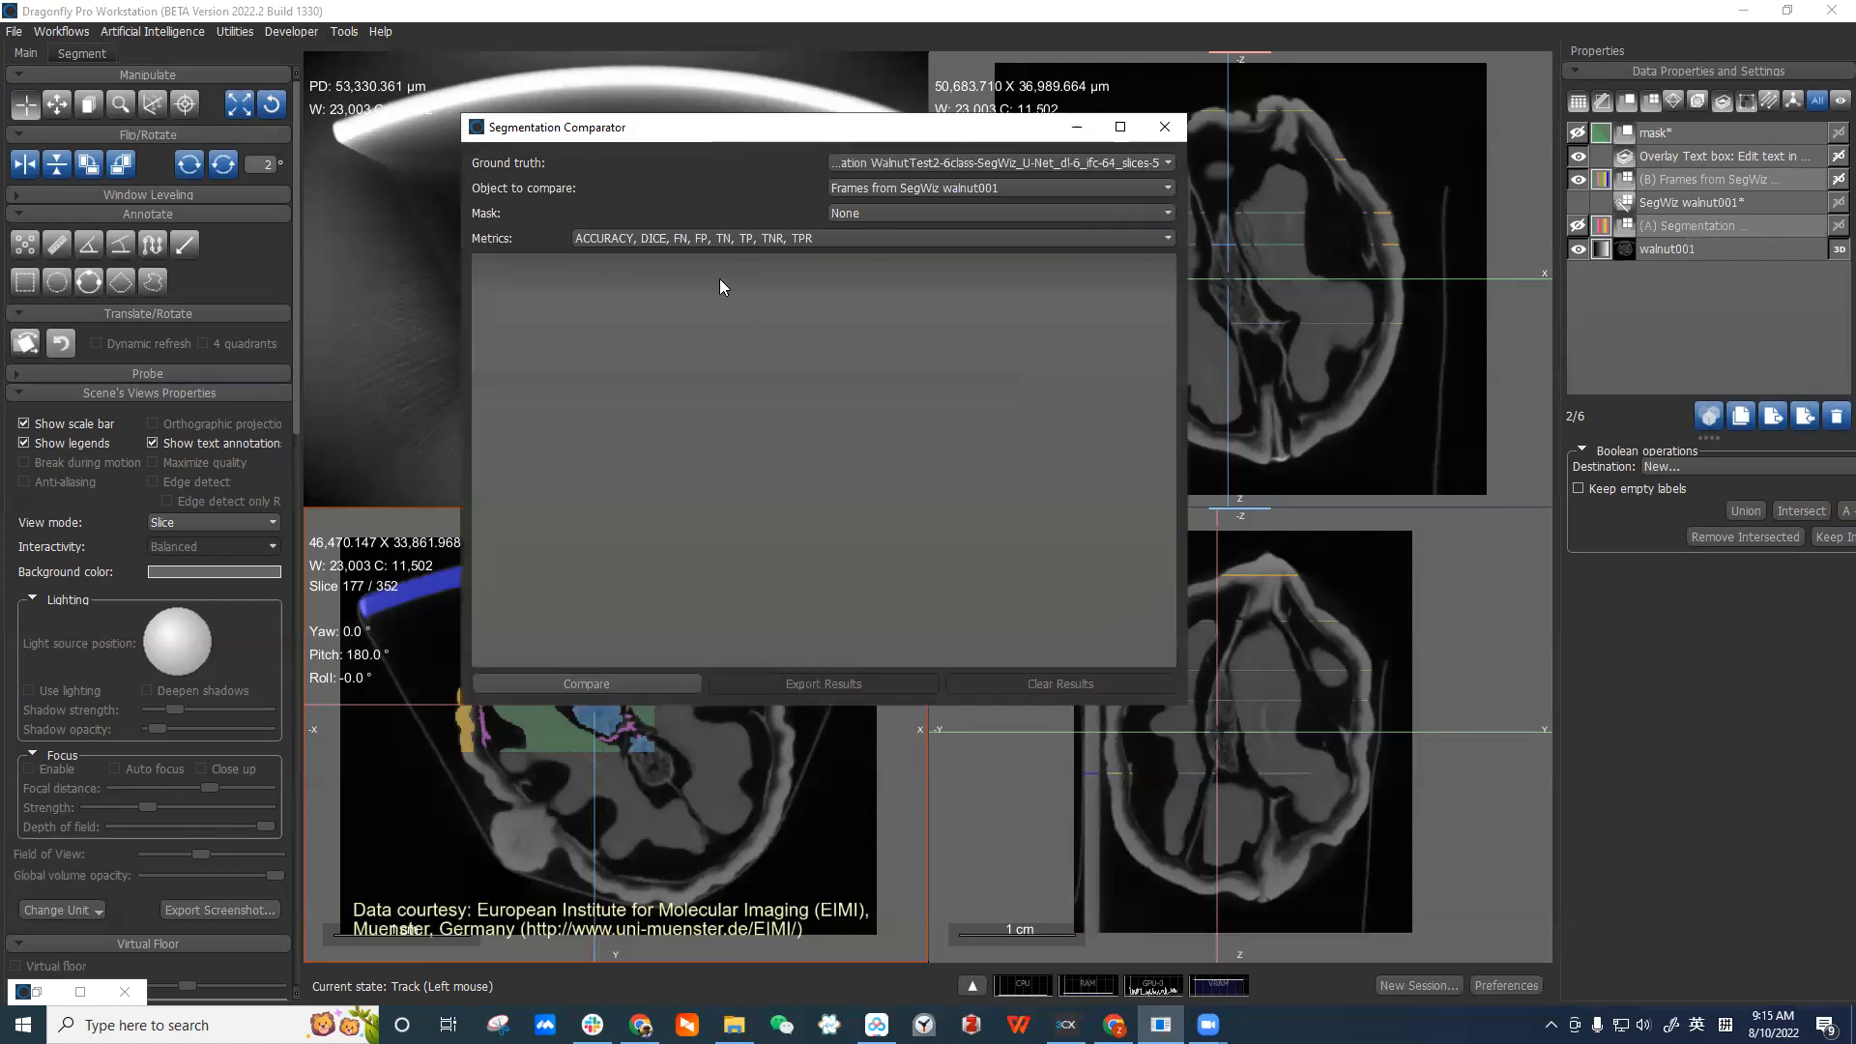
Set Frames from SegWiz walnut001 as the ground truth and the WalnutTest2-6class U-Net segmentation as the object to compare.
click(837, 162)
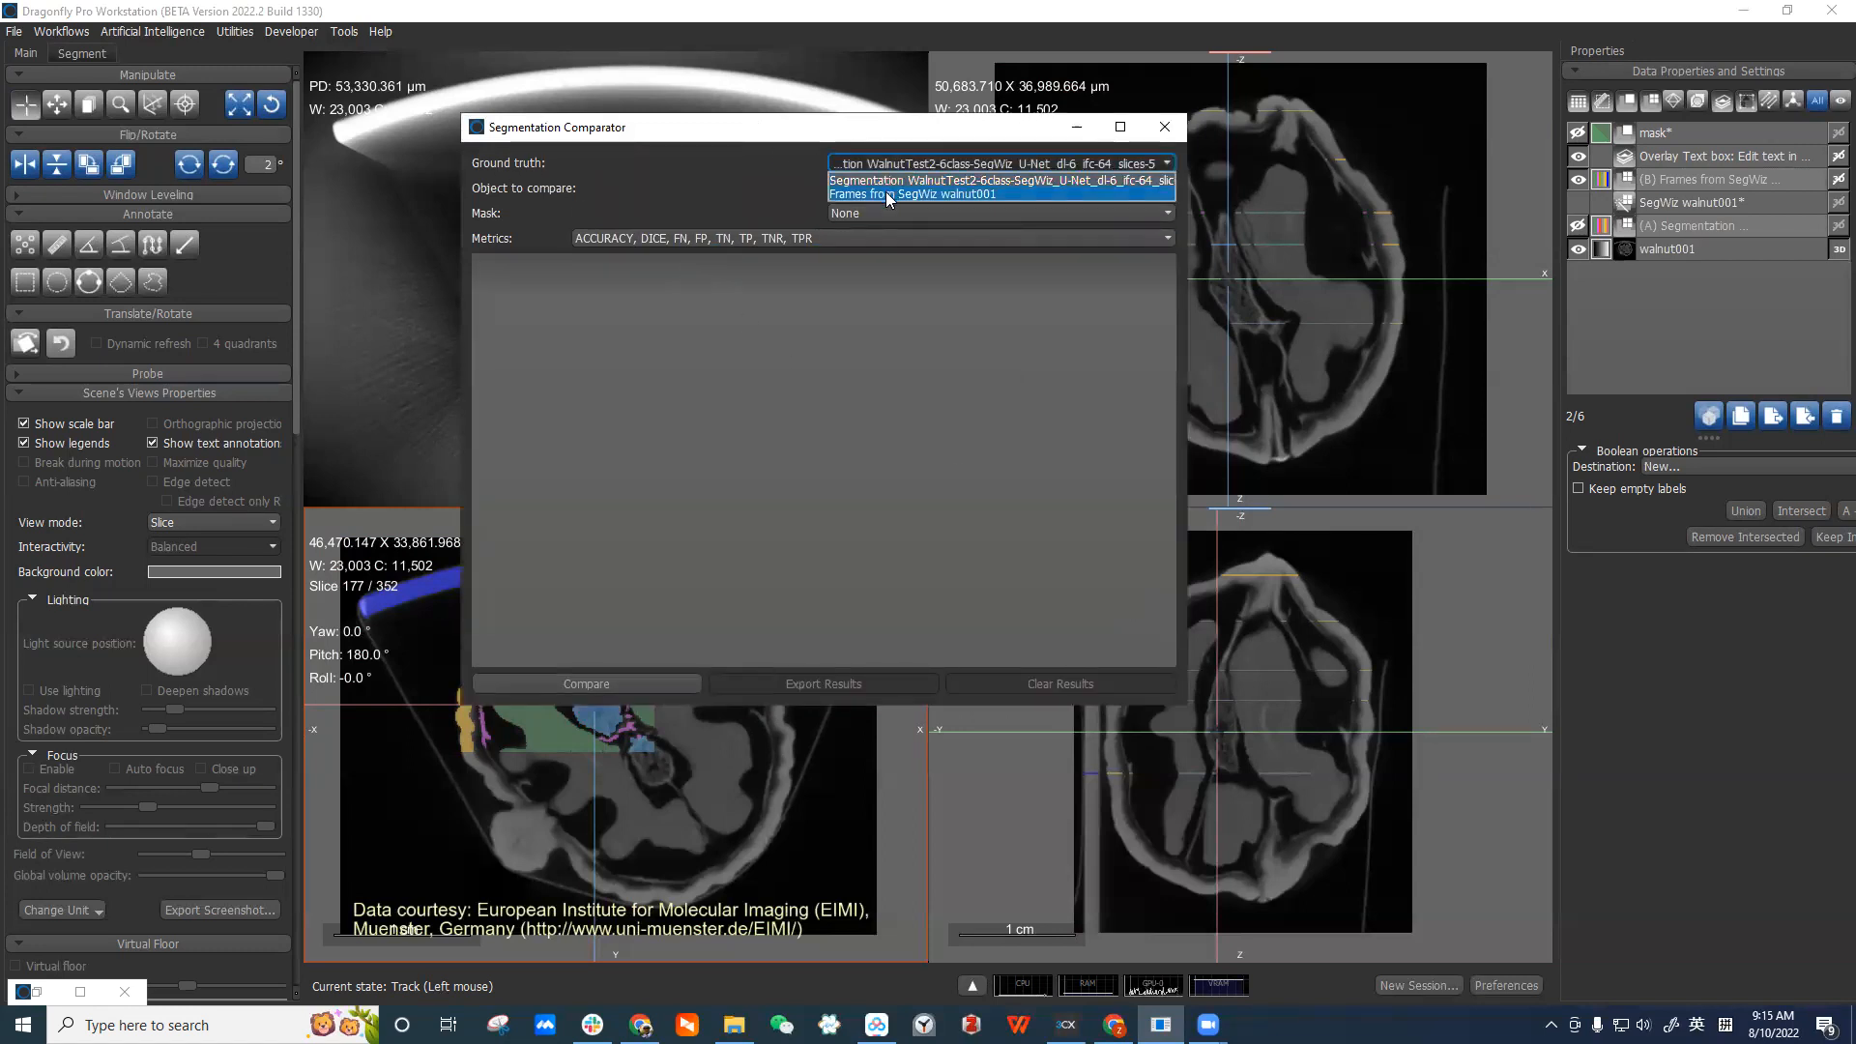
click(887, 194)
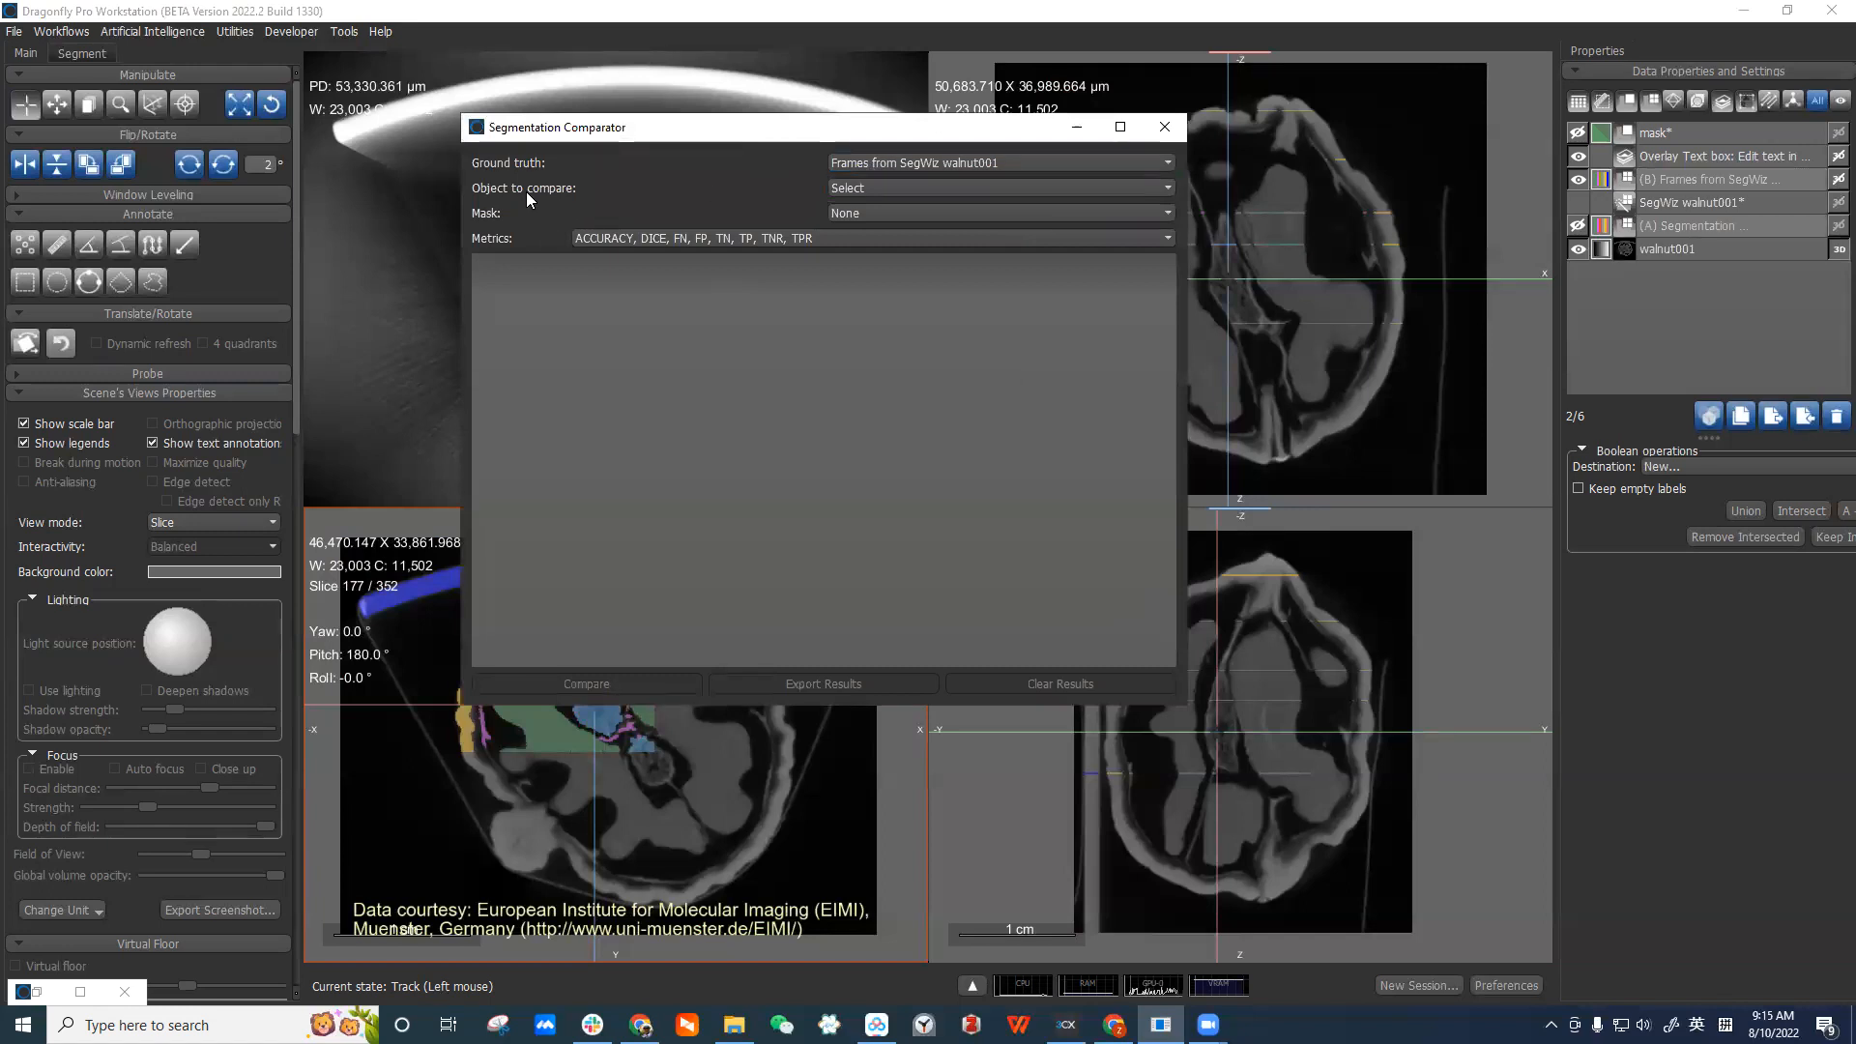
click(880, 188)
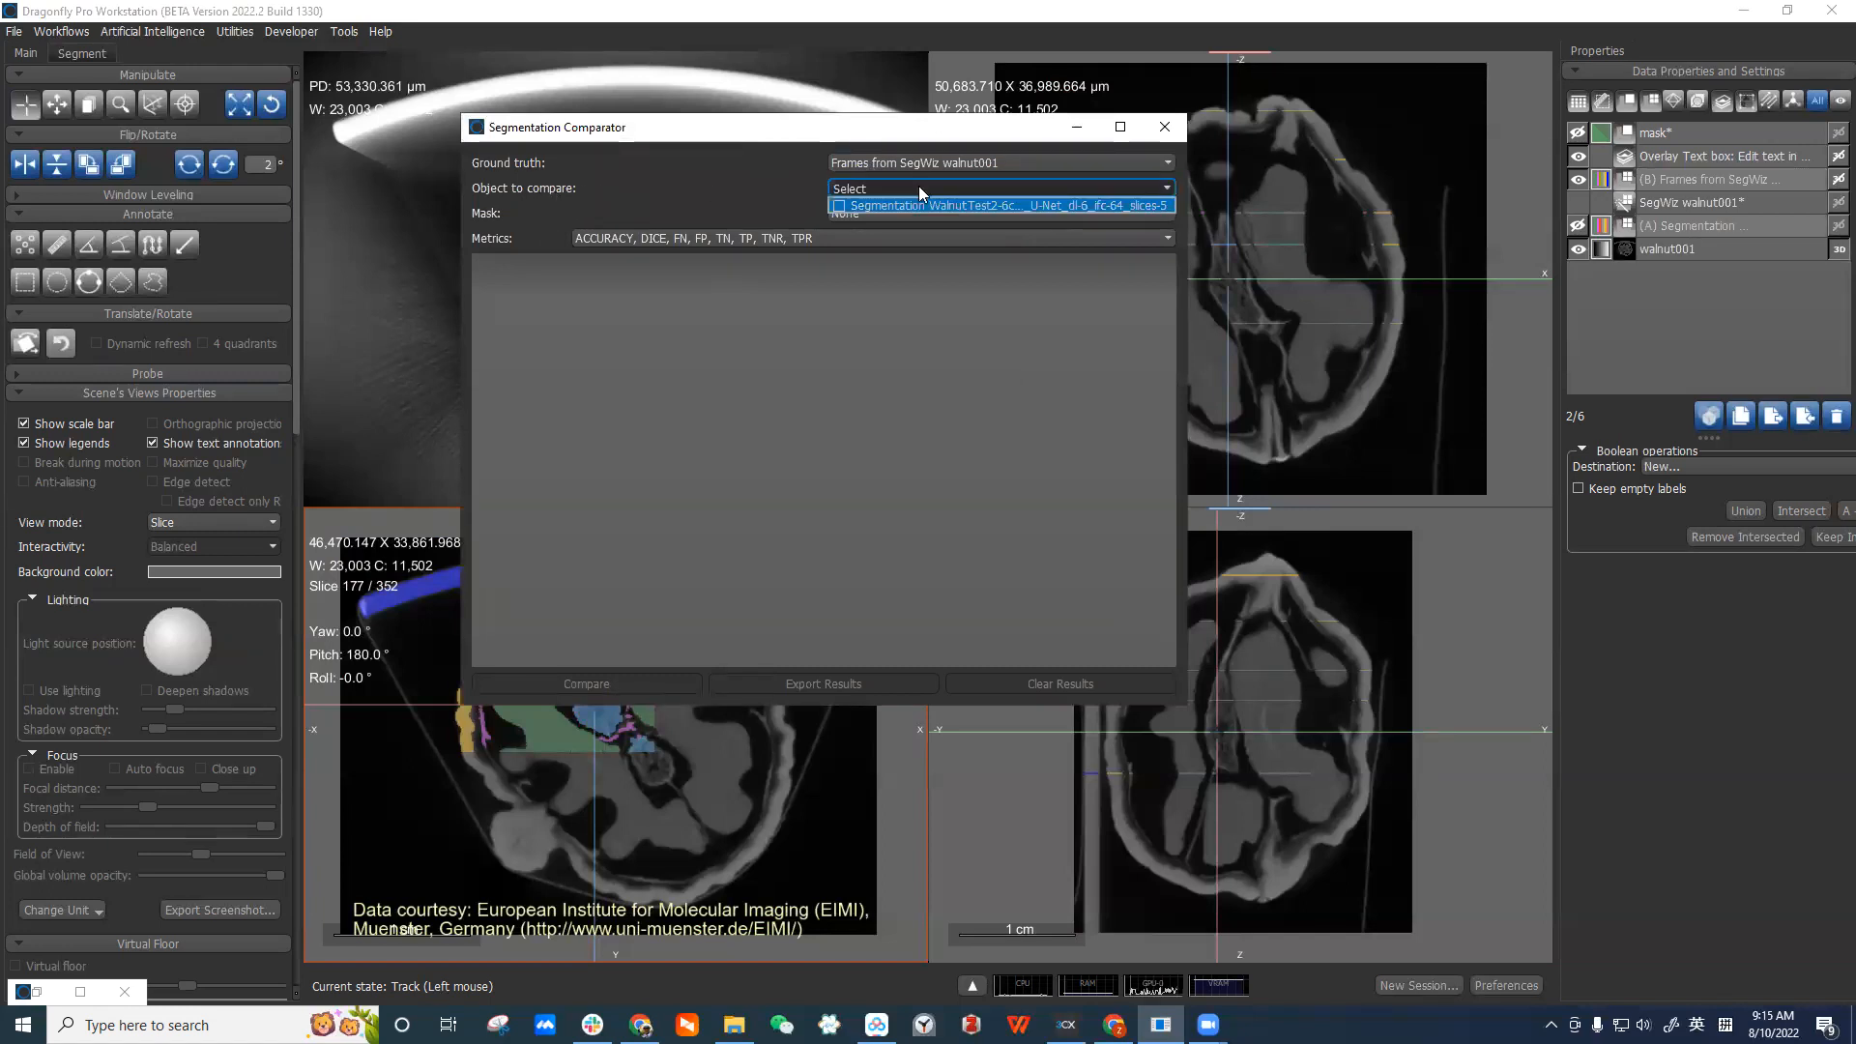
click(841, 207)
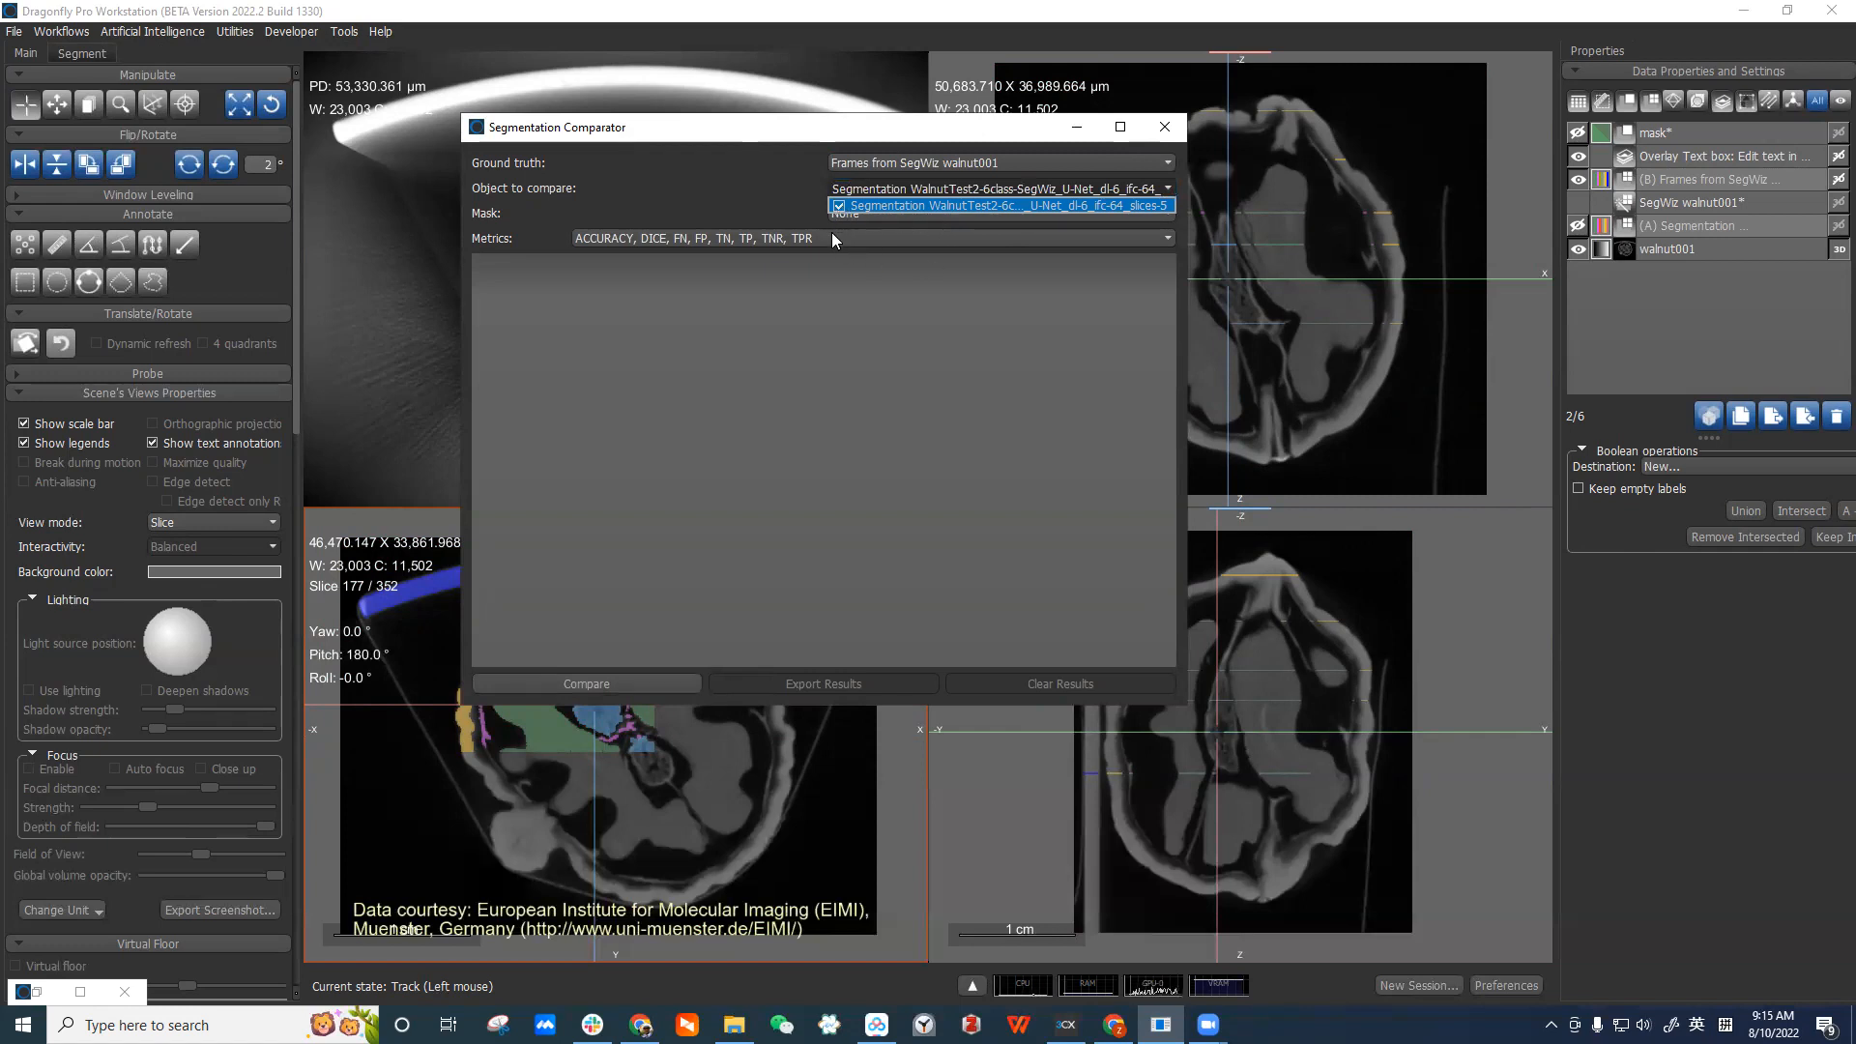
click(889, 224)
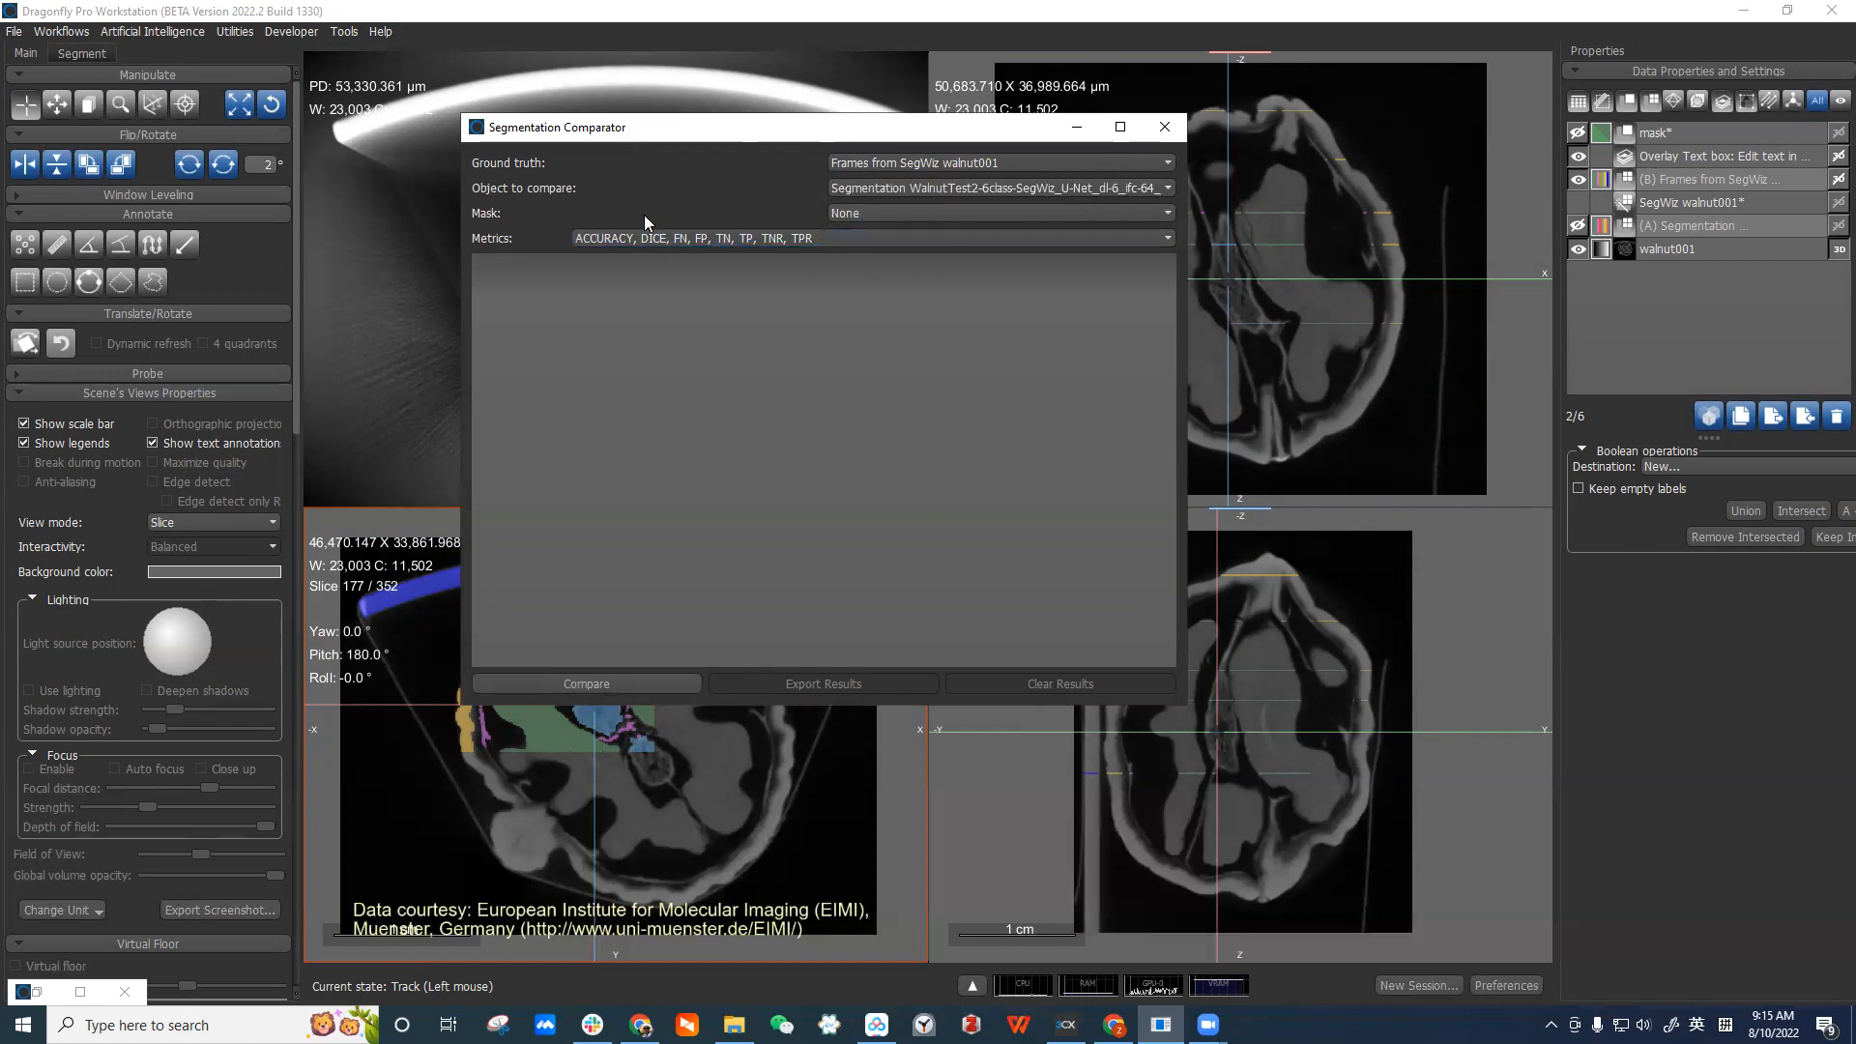
Restrict the comparison to the region named mask.
click(866, 211)
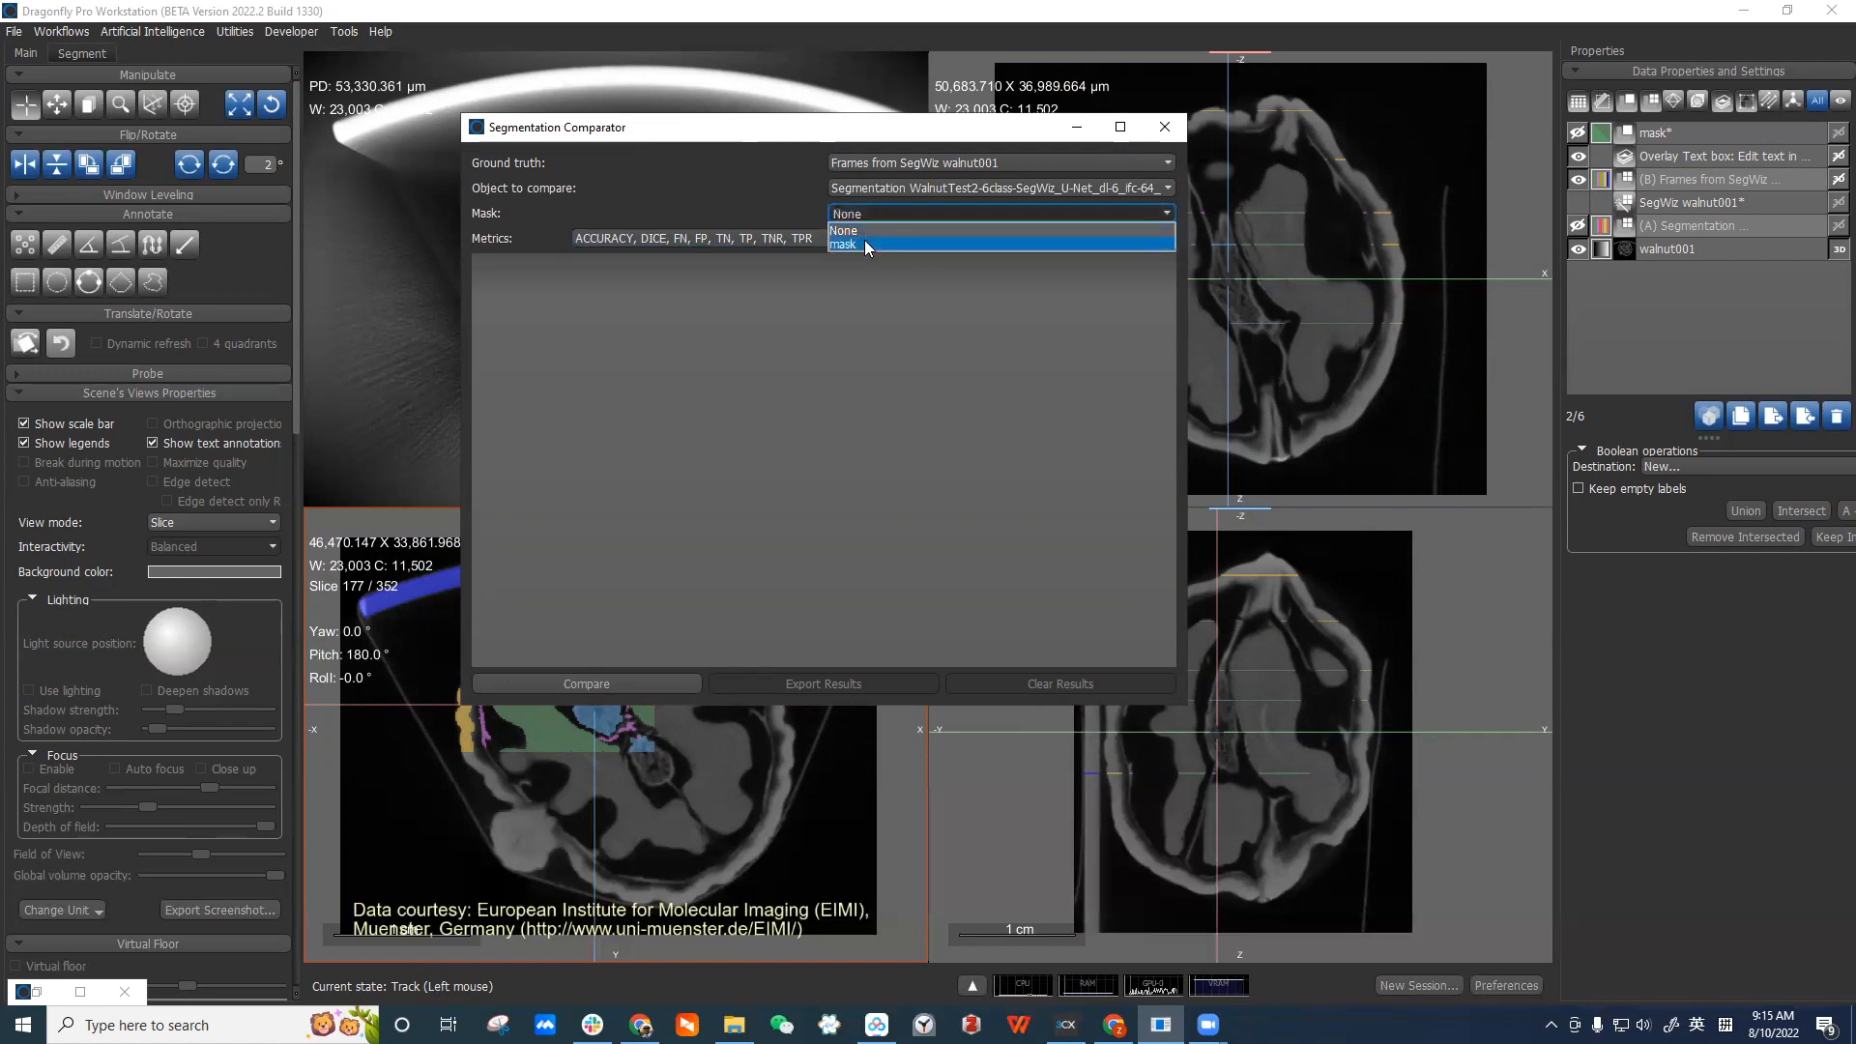
click(866, 243)
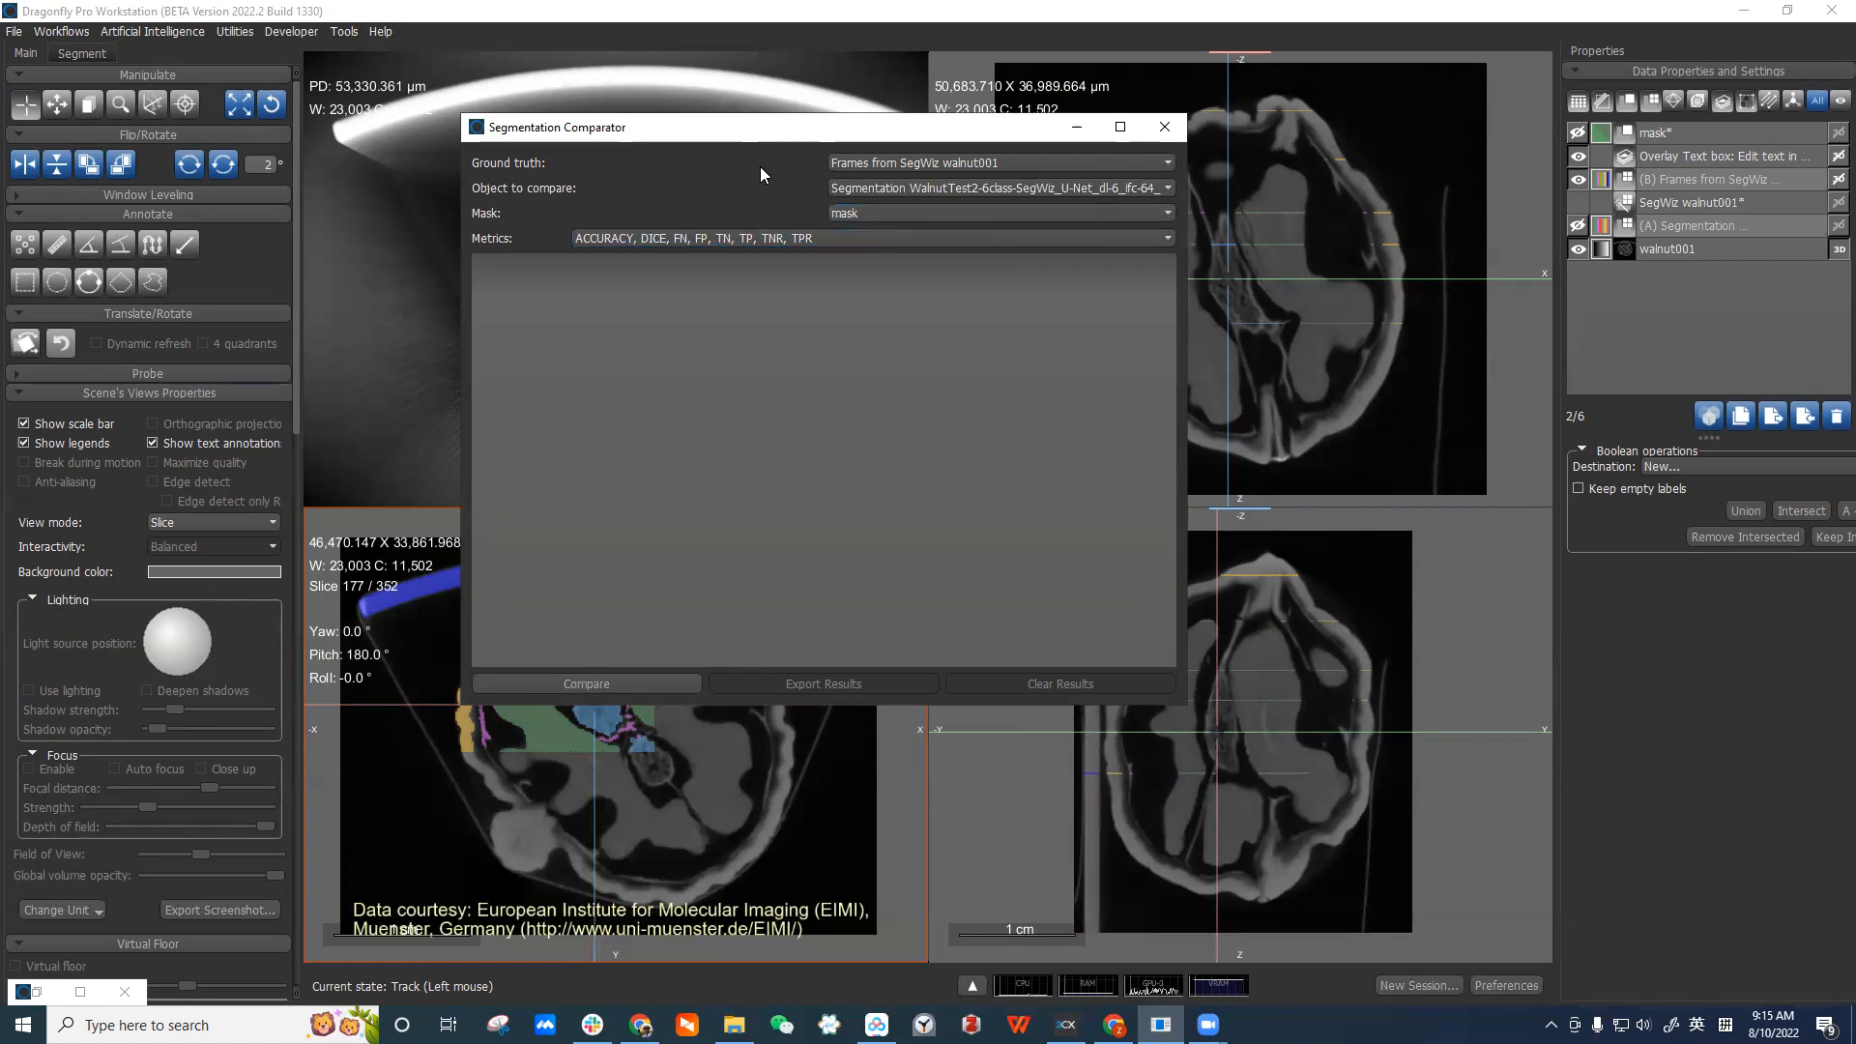
drag(776, 121, 769, 104)
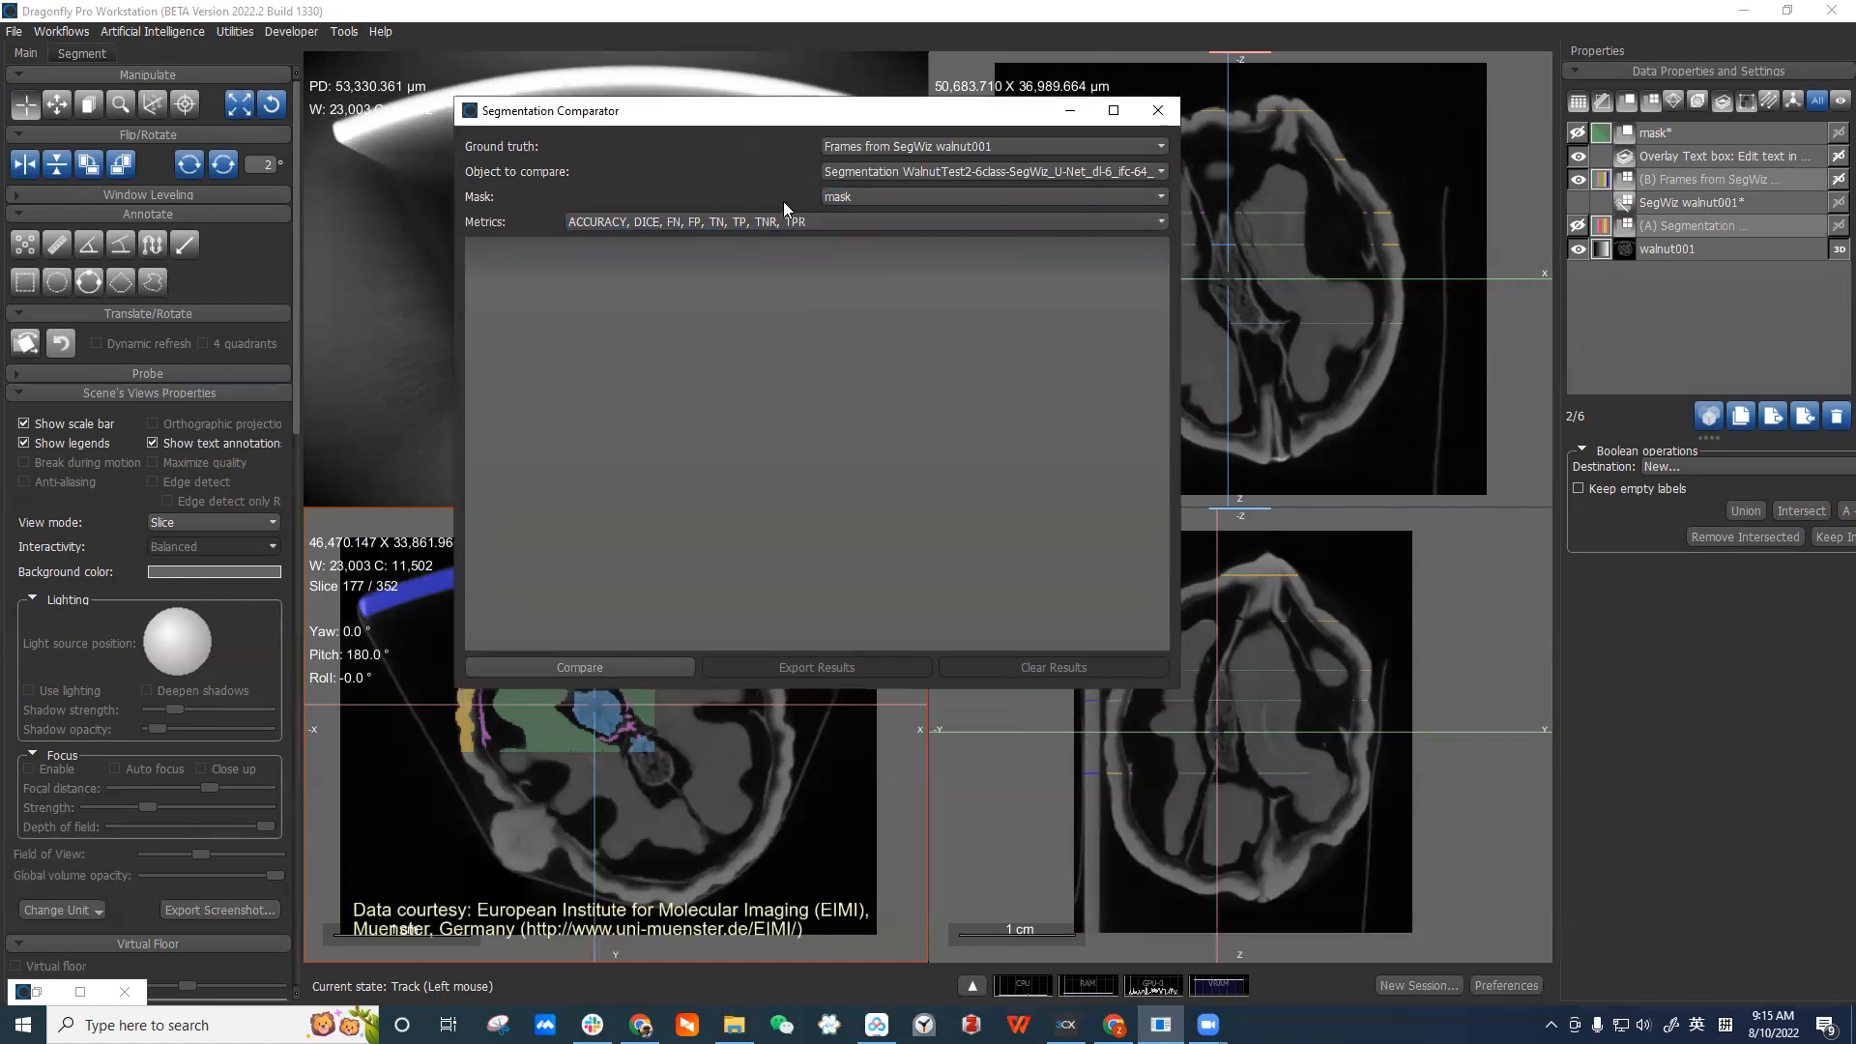
Review the available metrics, keep all from ACCURACY to TPR selected, and run the comparison.
click(684, 222)
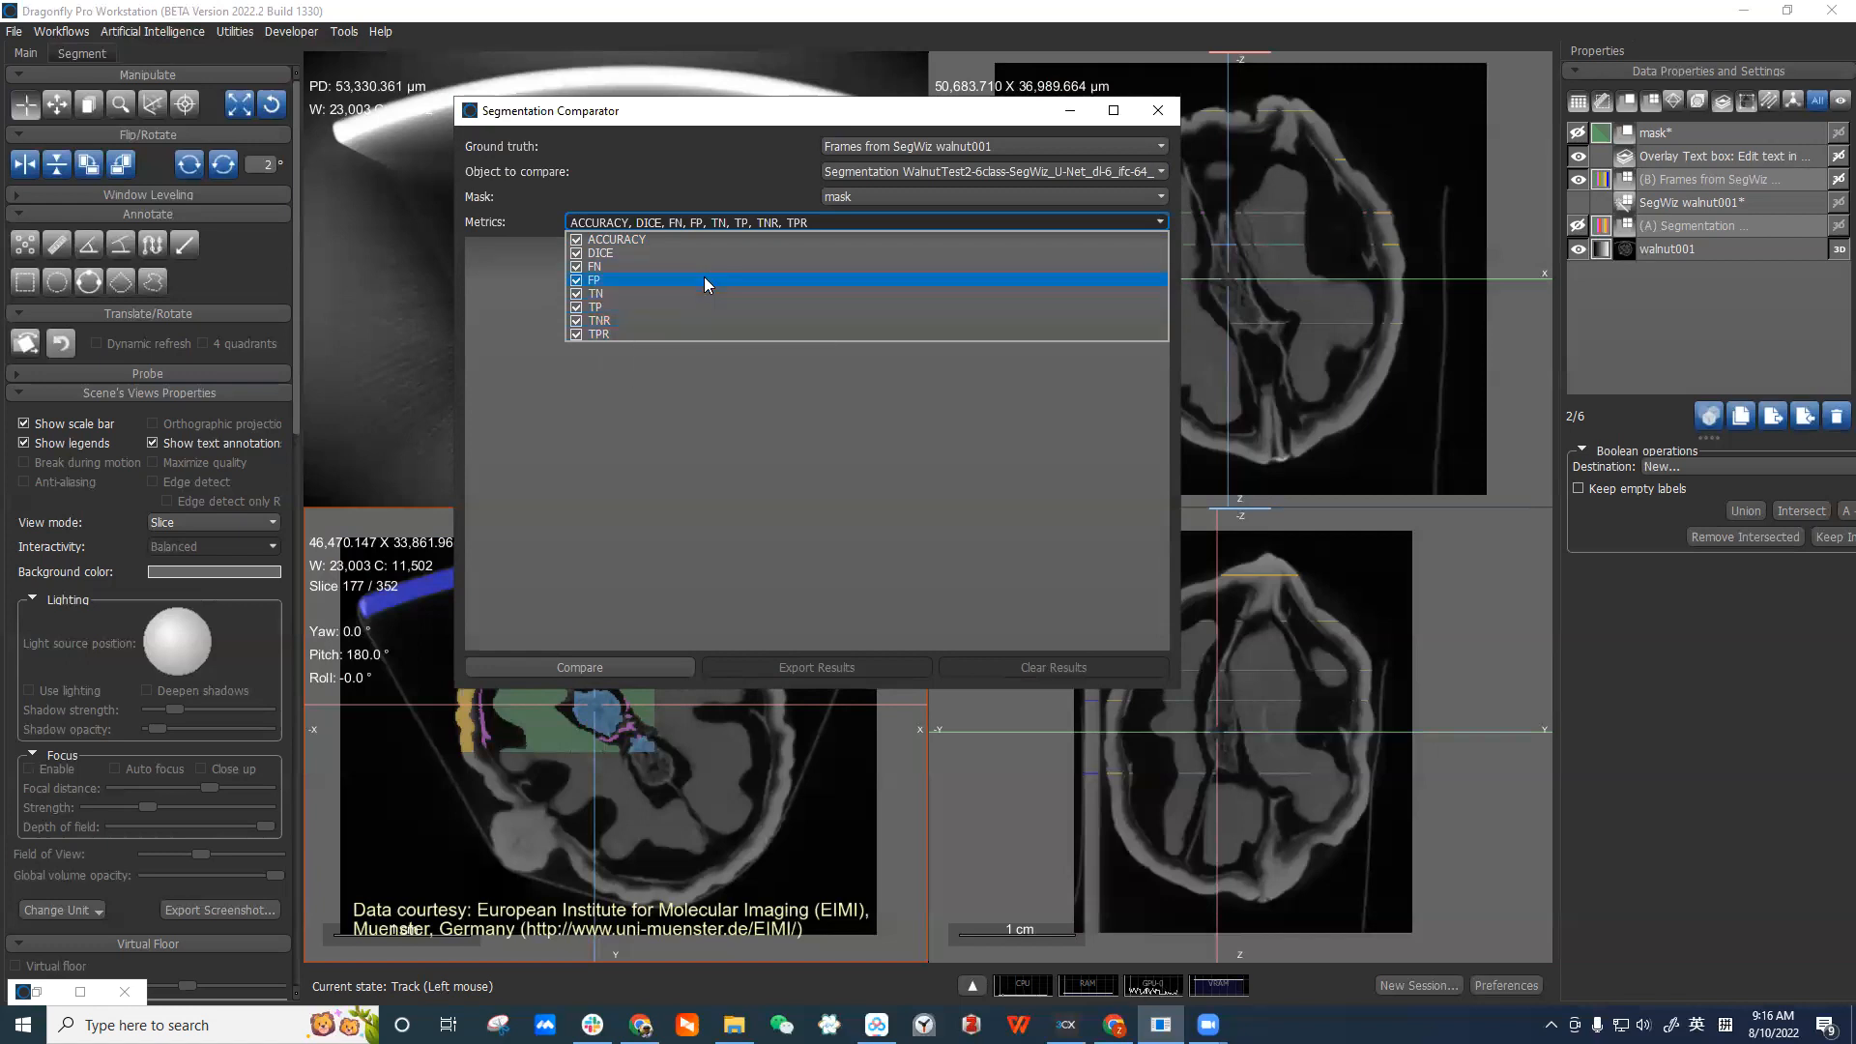
click(680, 446)
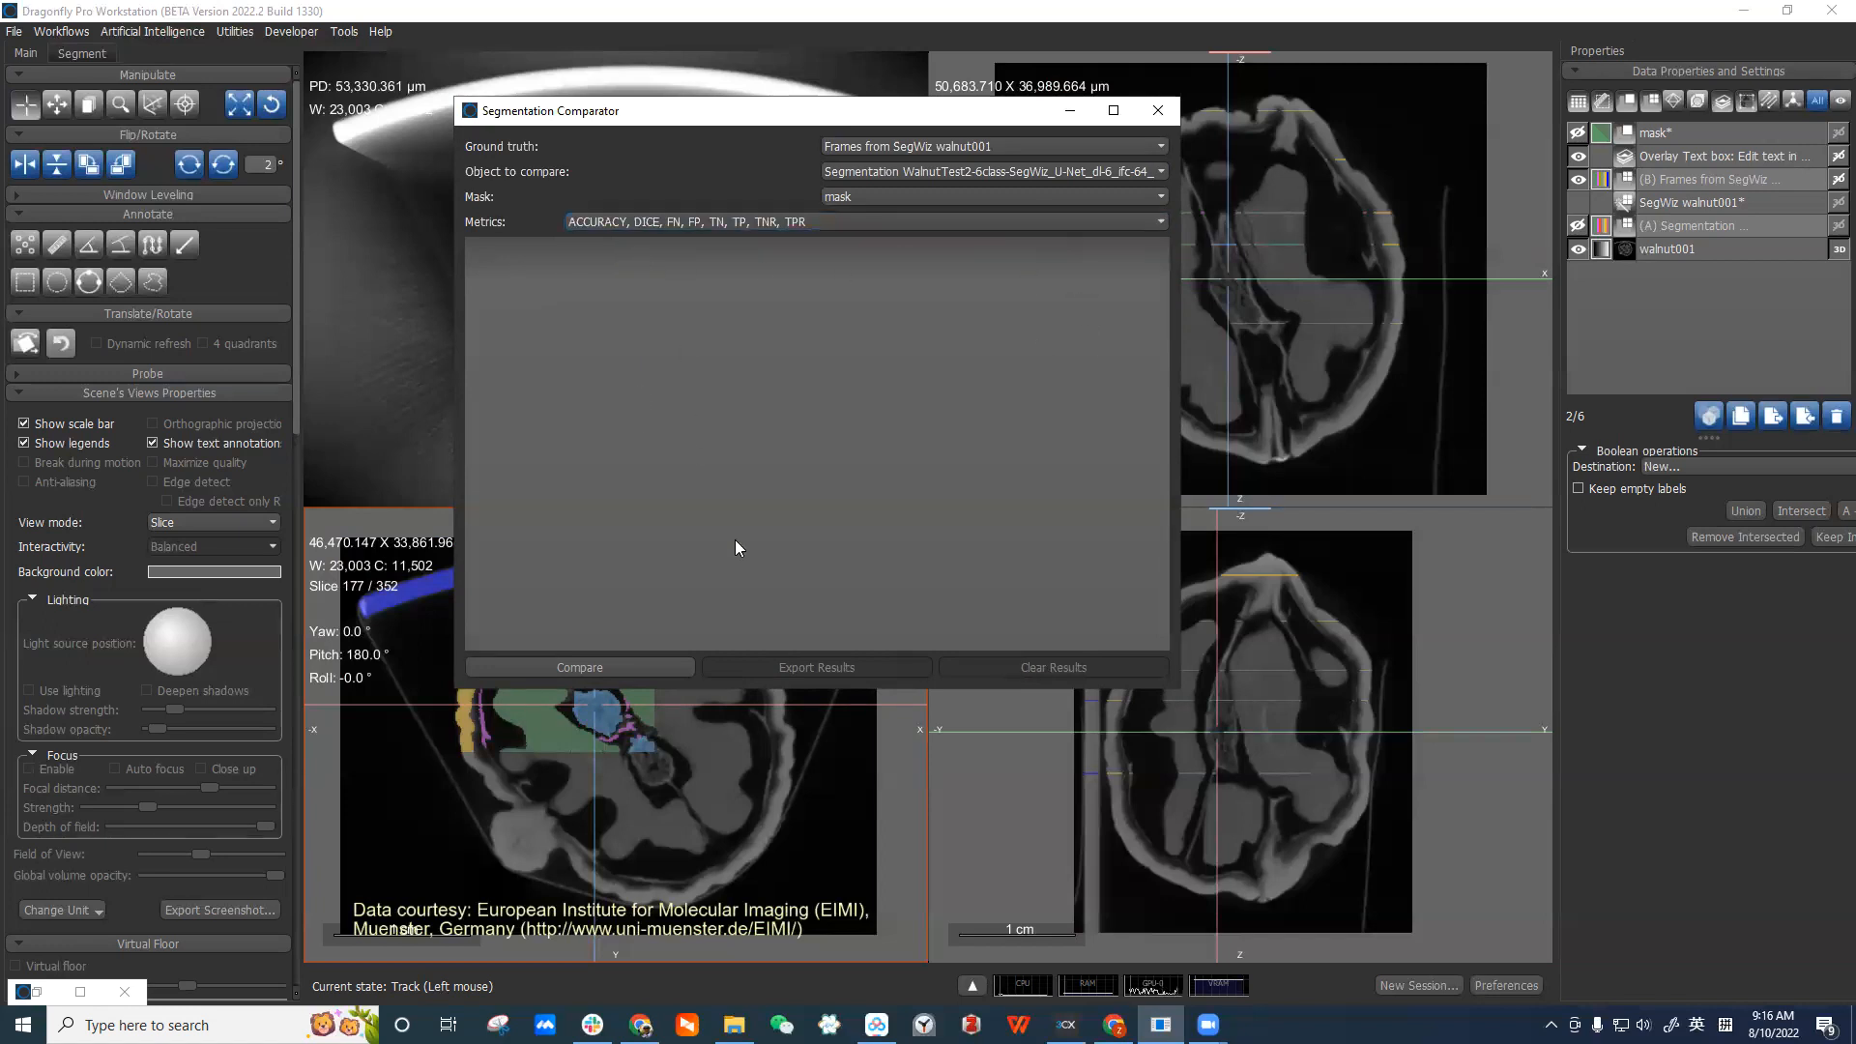
click(619, 669)
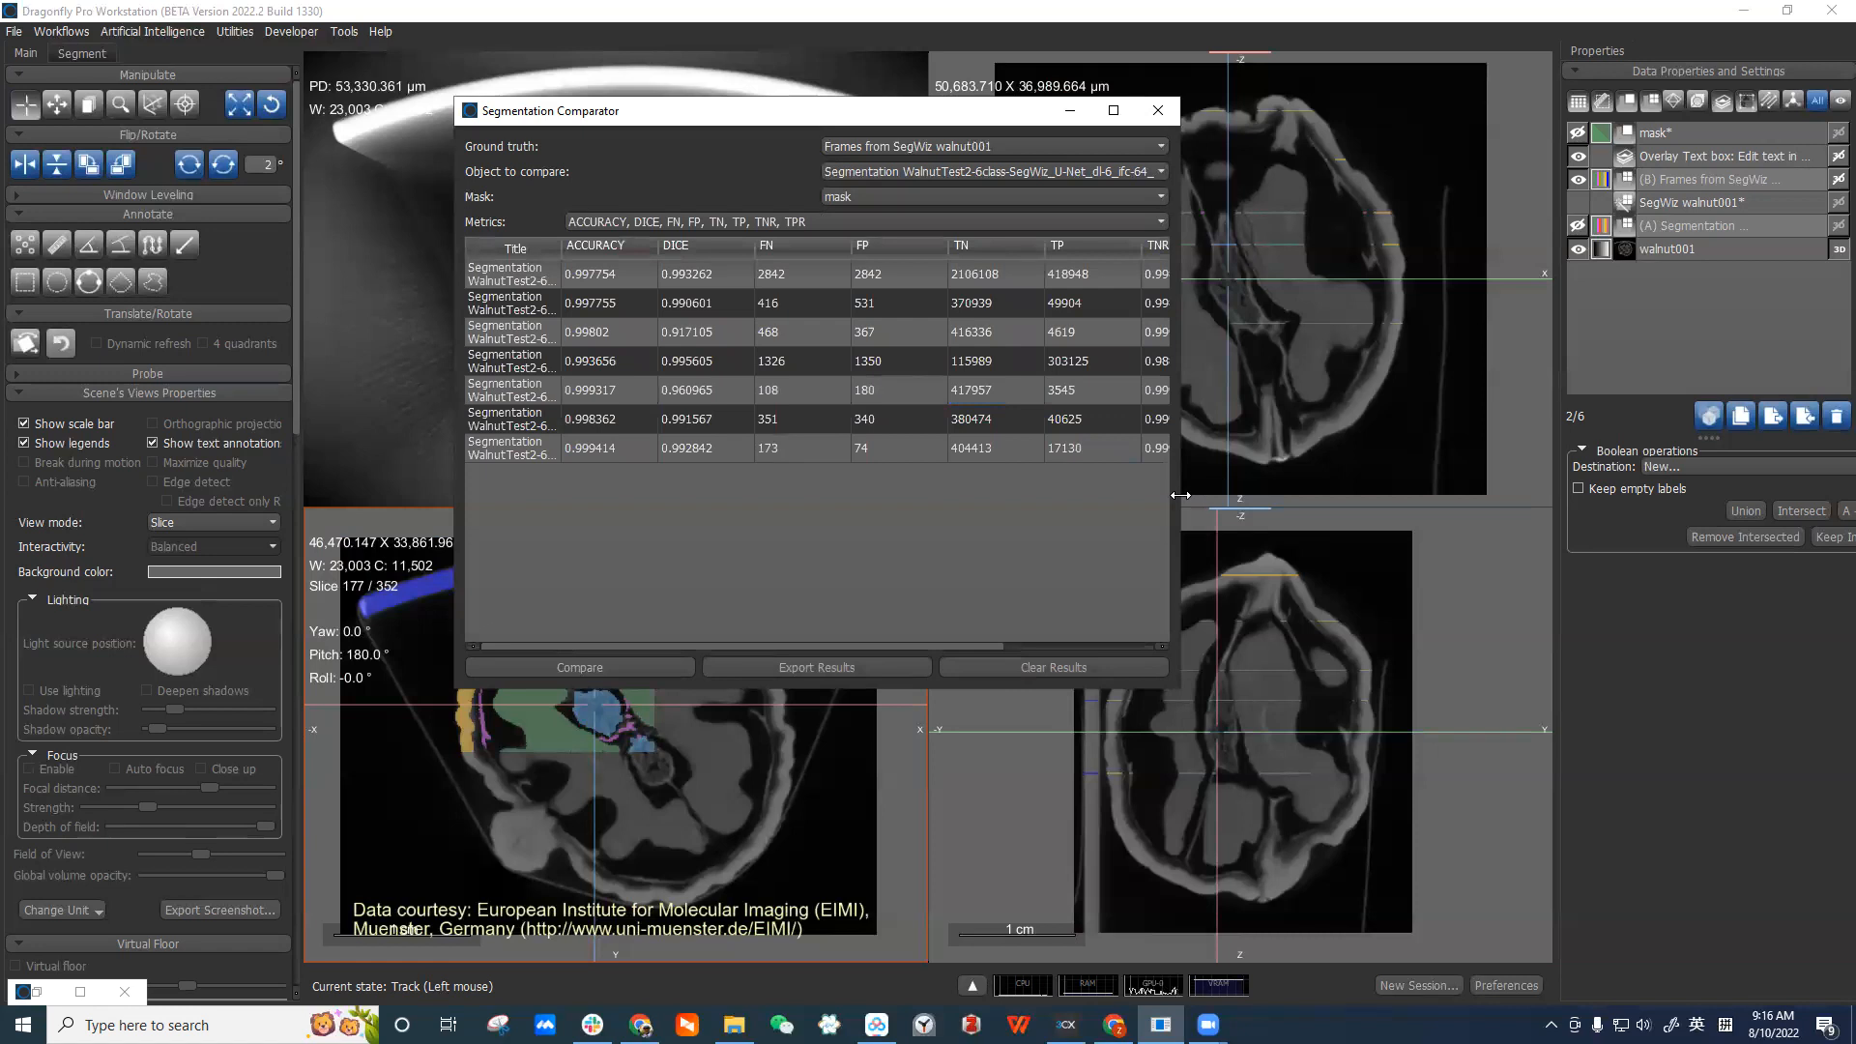
Widen the comparator window and its Title column until the full class names and every metric column fit.
drag(1180, 495, 1622, 495)
drag(562, 249, 898, 252)
click(852, 279)
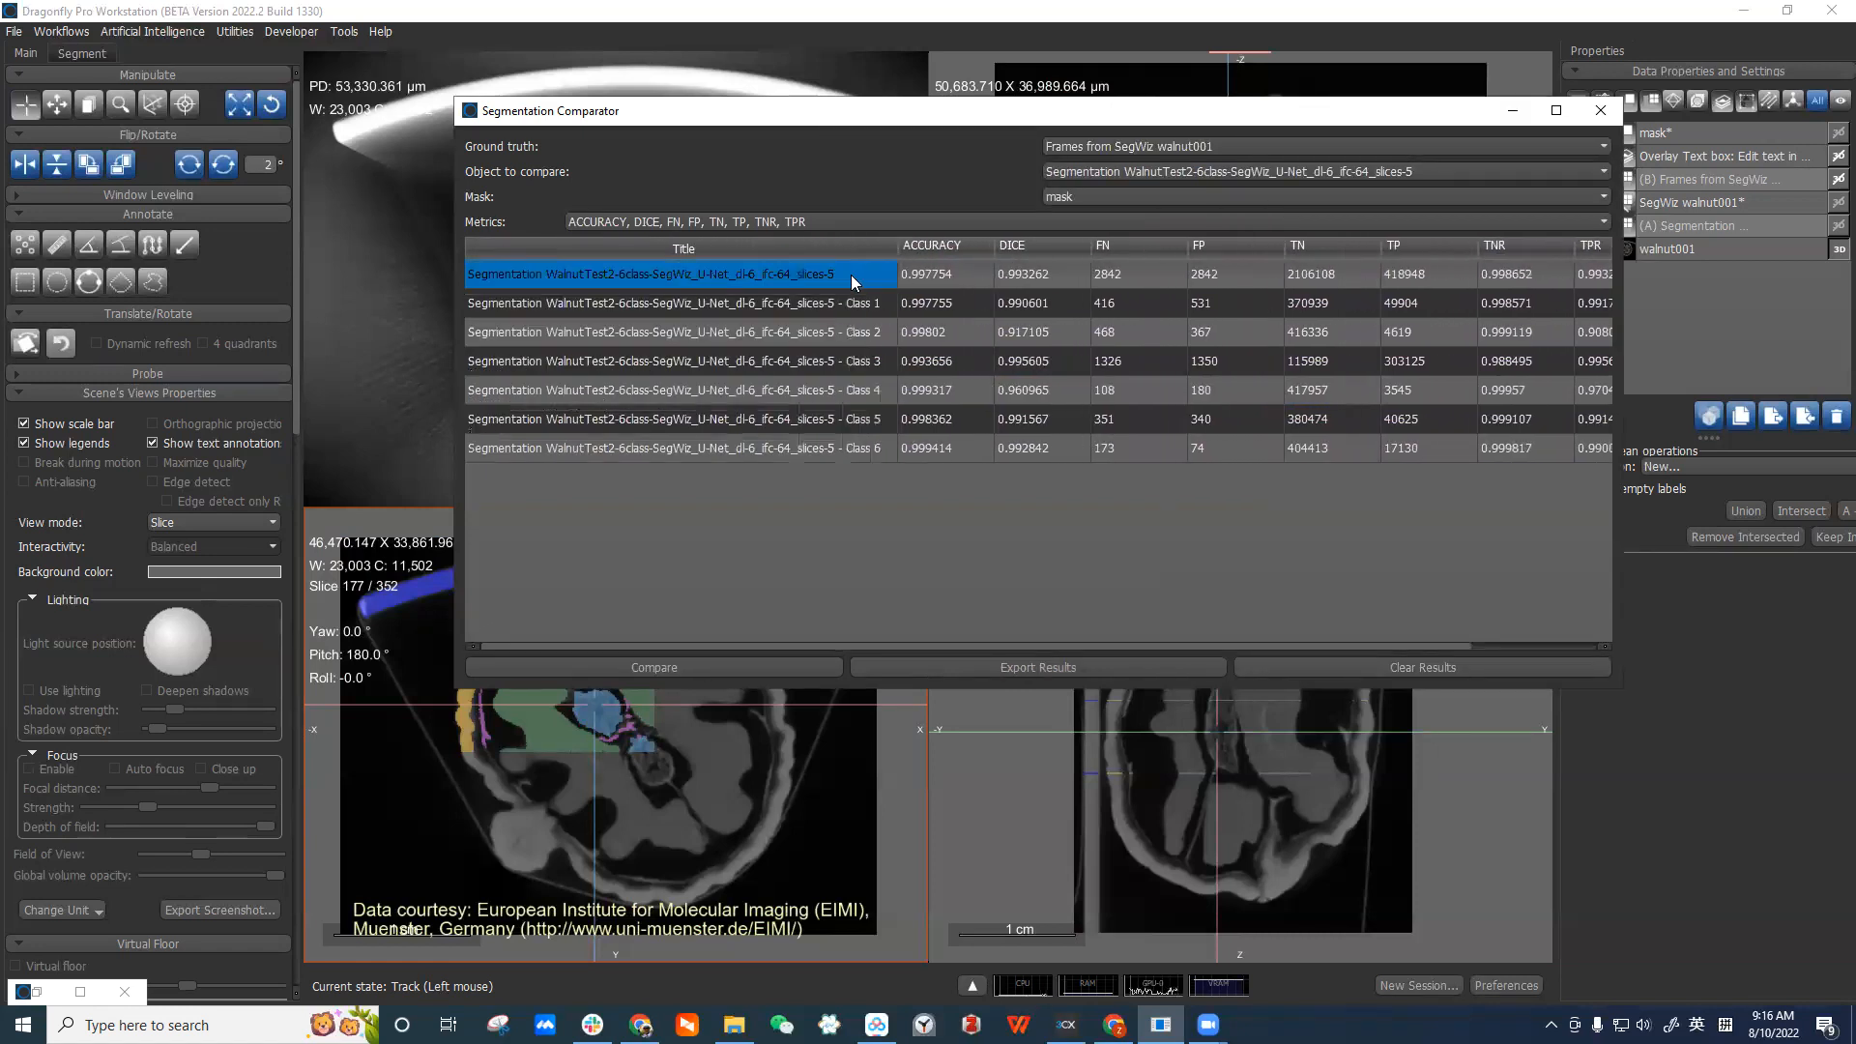
click(940, 283)
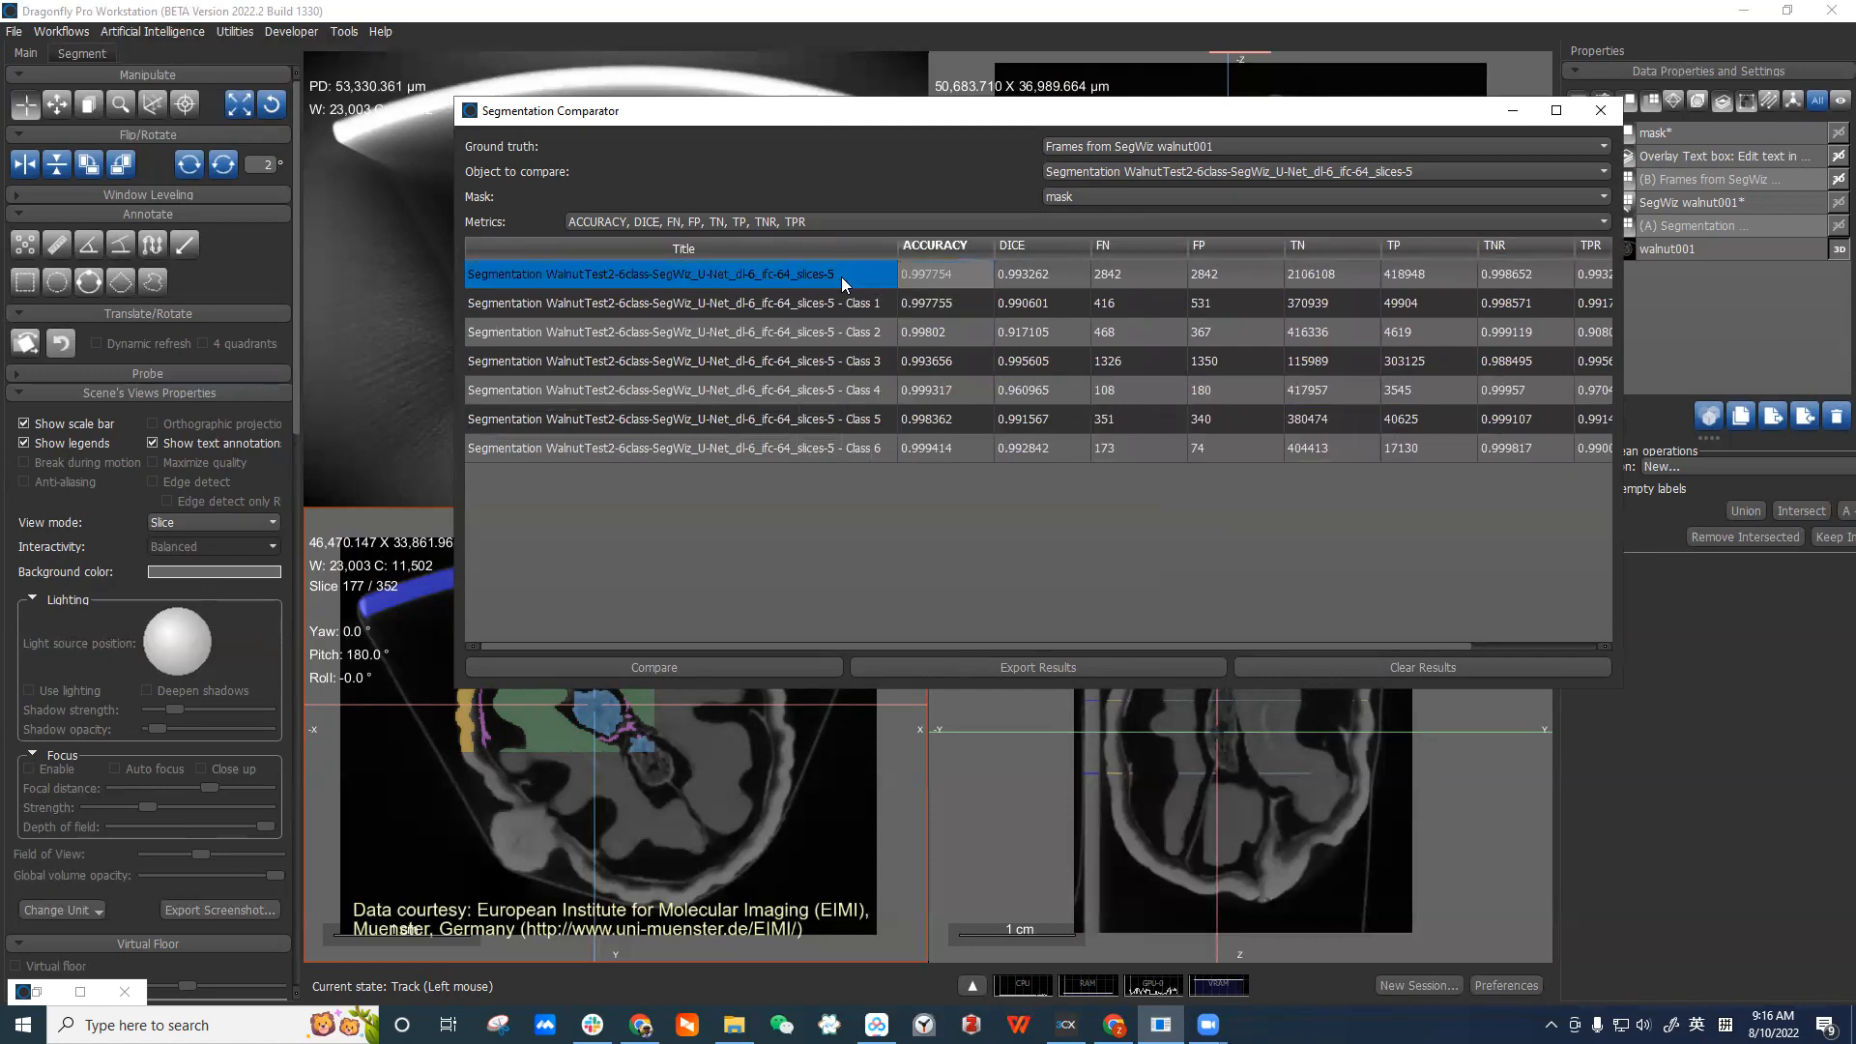
click(928, 277)
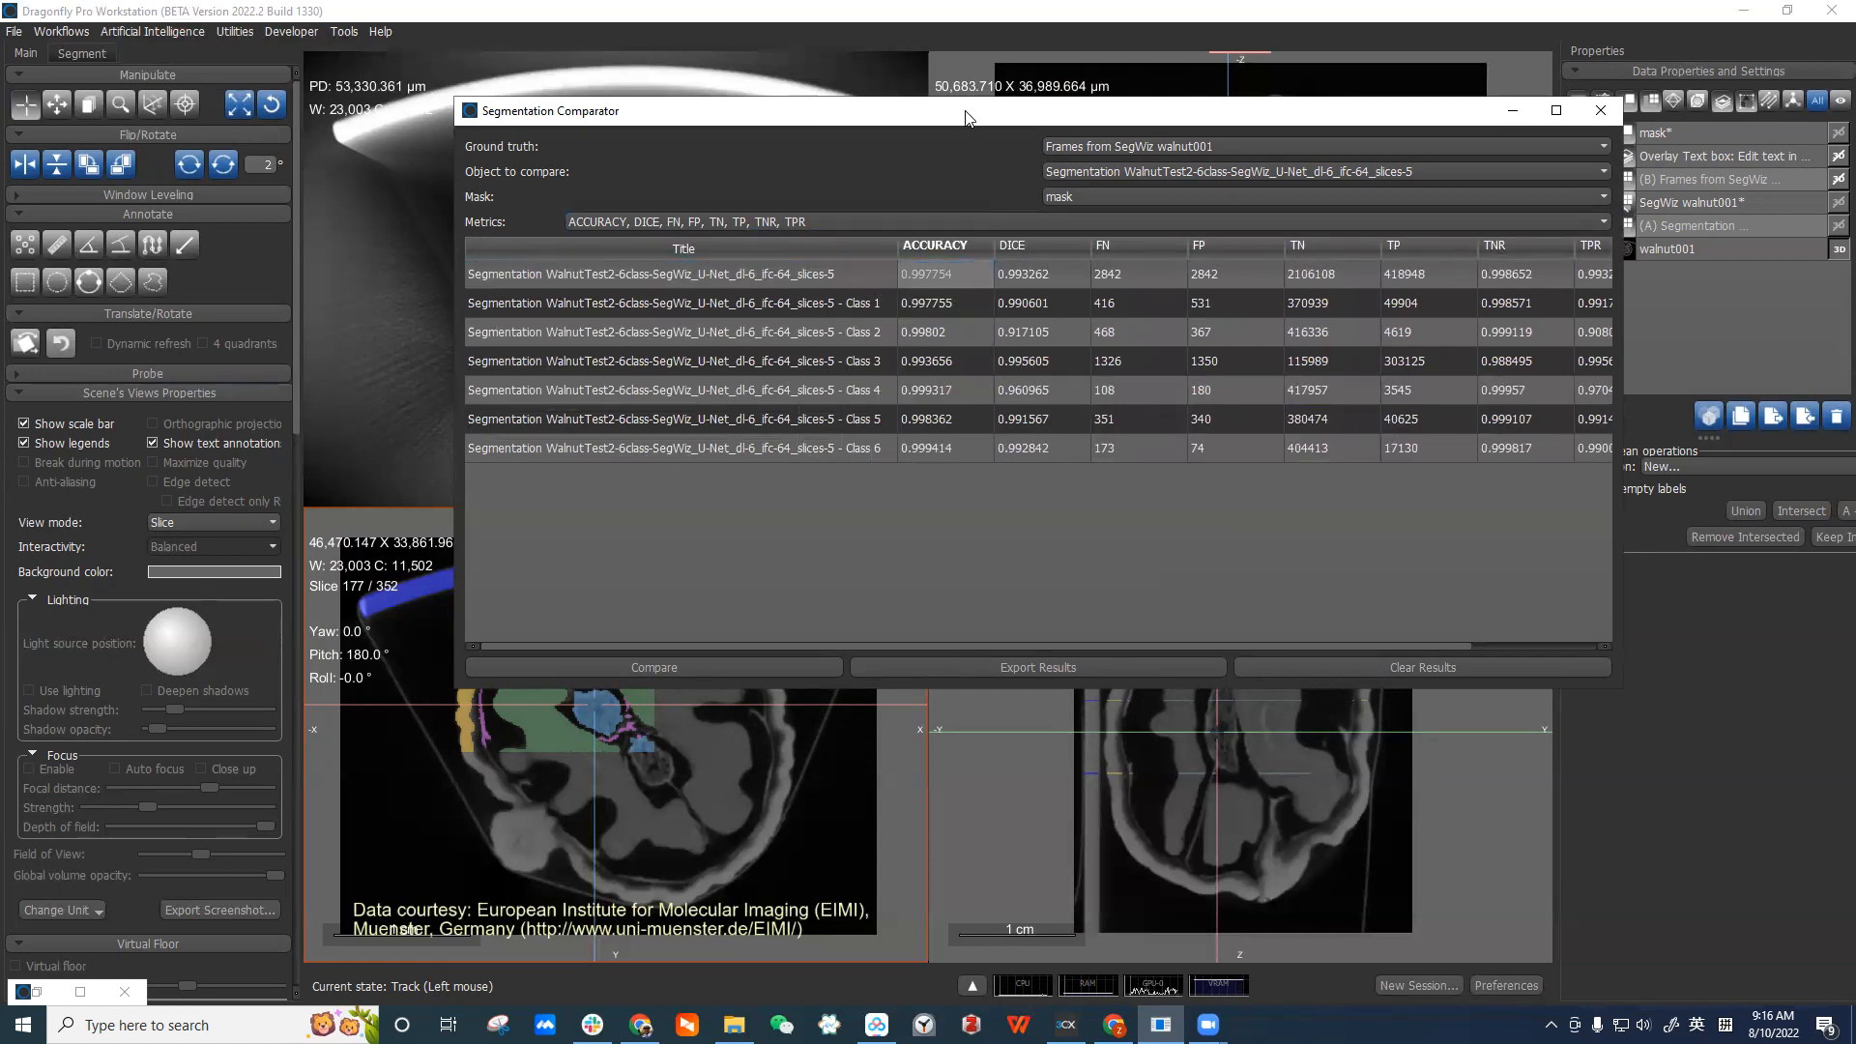
drag(967, 117, 587, 123)
drag(1239, 448, 1446, 449)
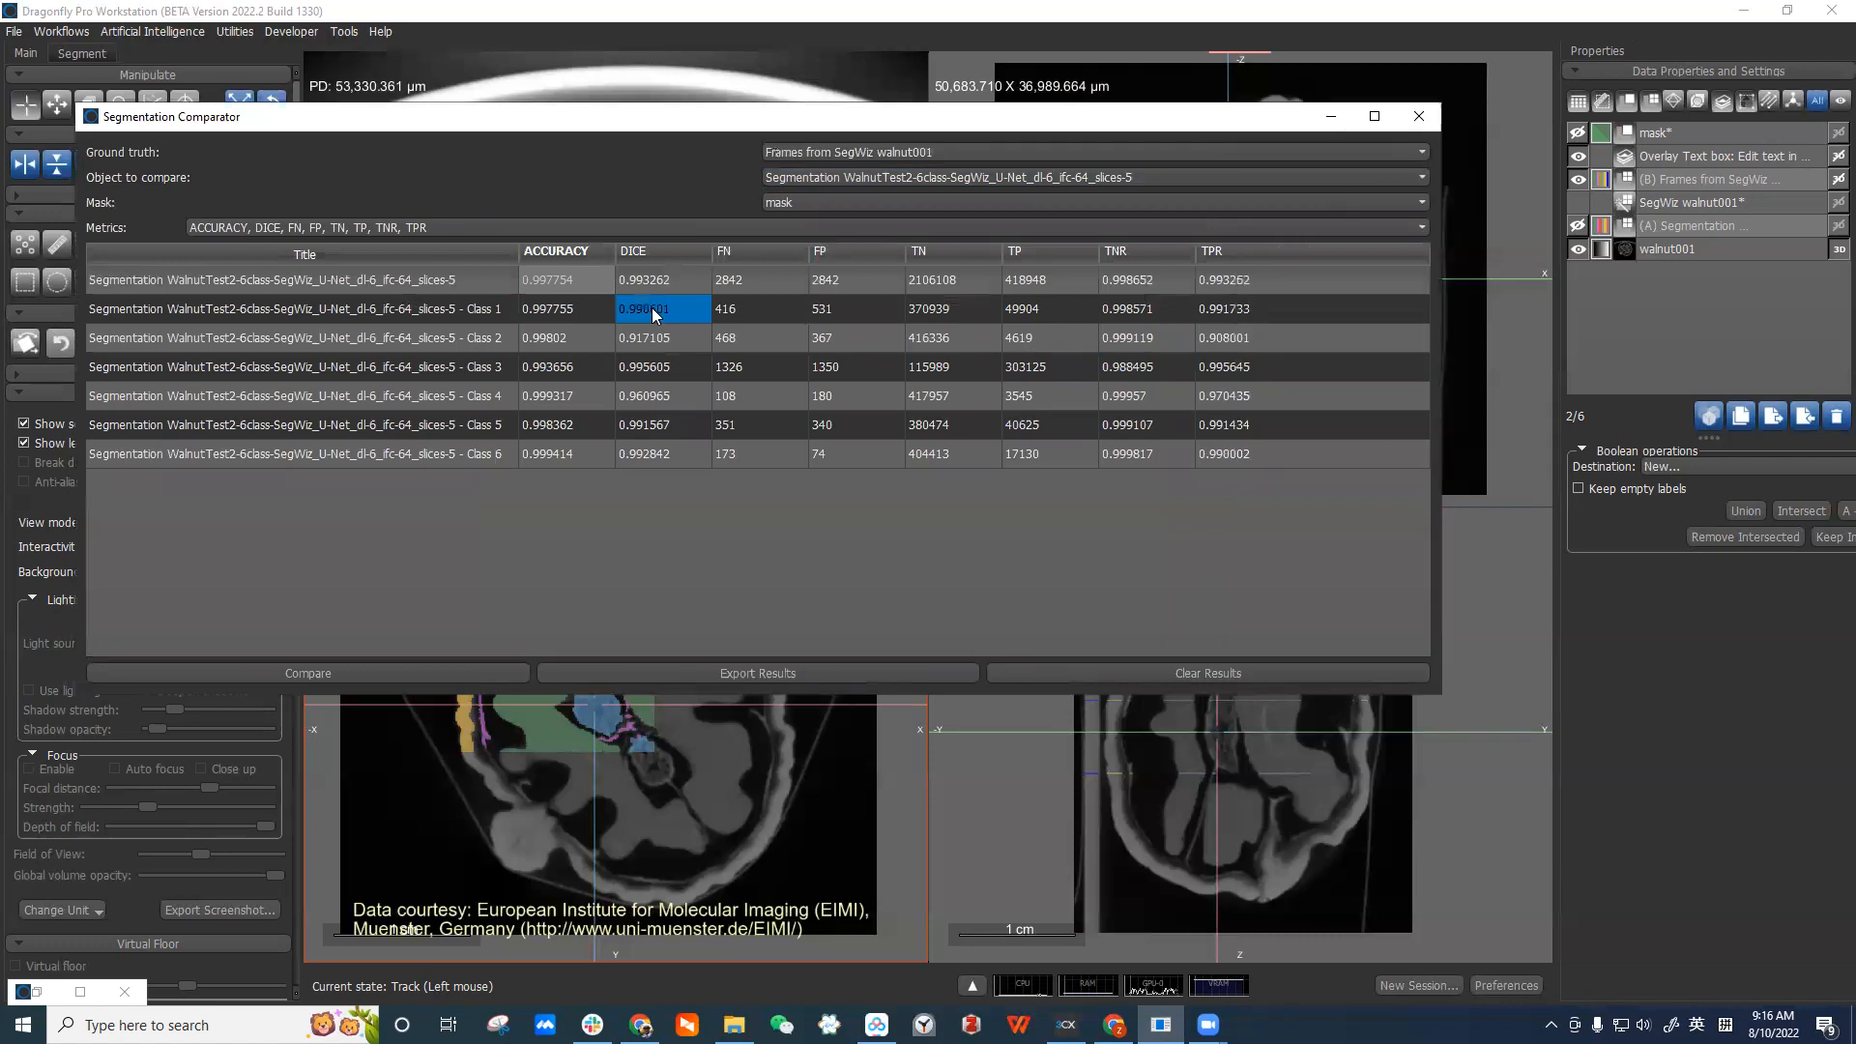
Examine the overall and per-class accuracy, Dice, false negative, false positive and true positive rate results.
click(458, 280)
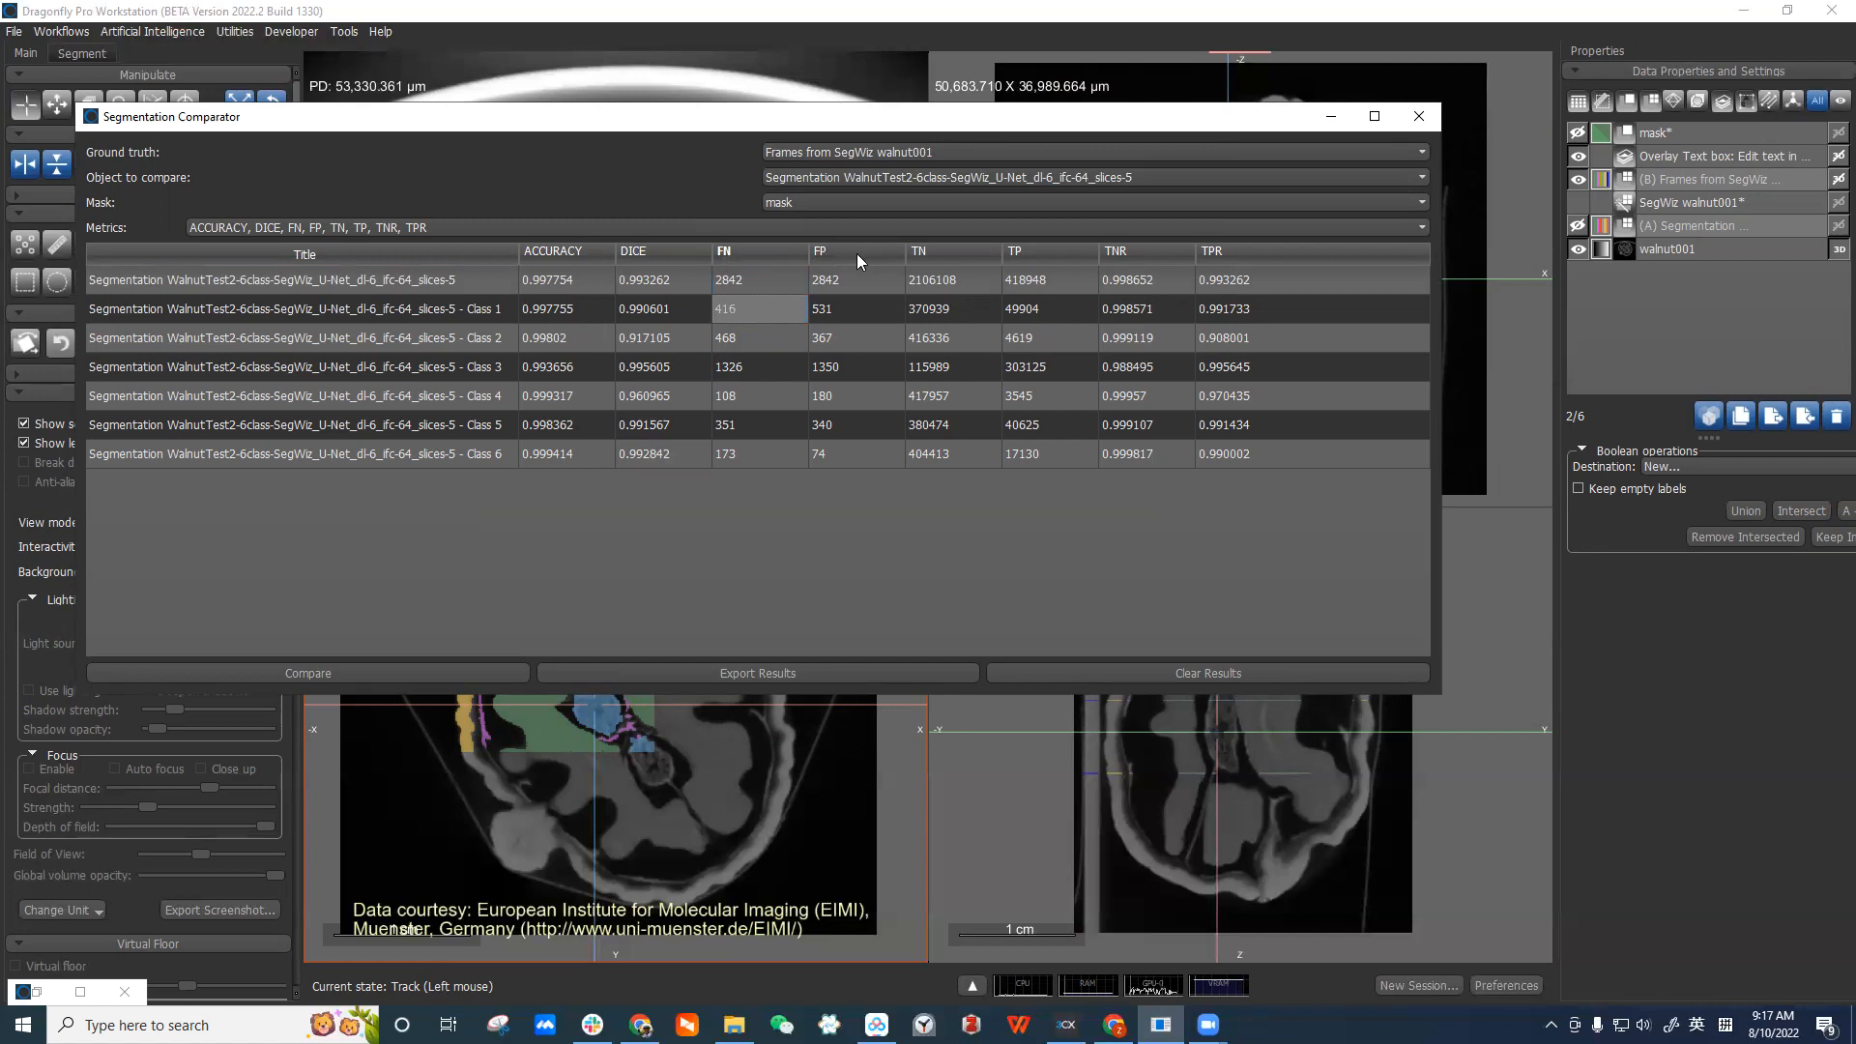
click(817, 311)
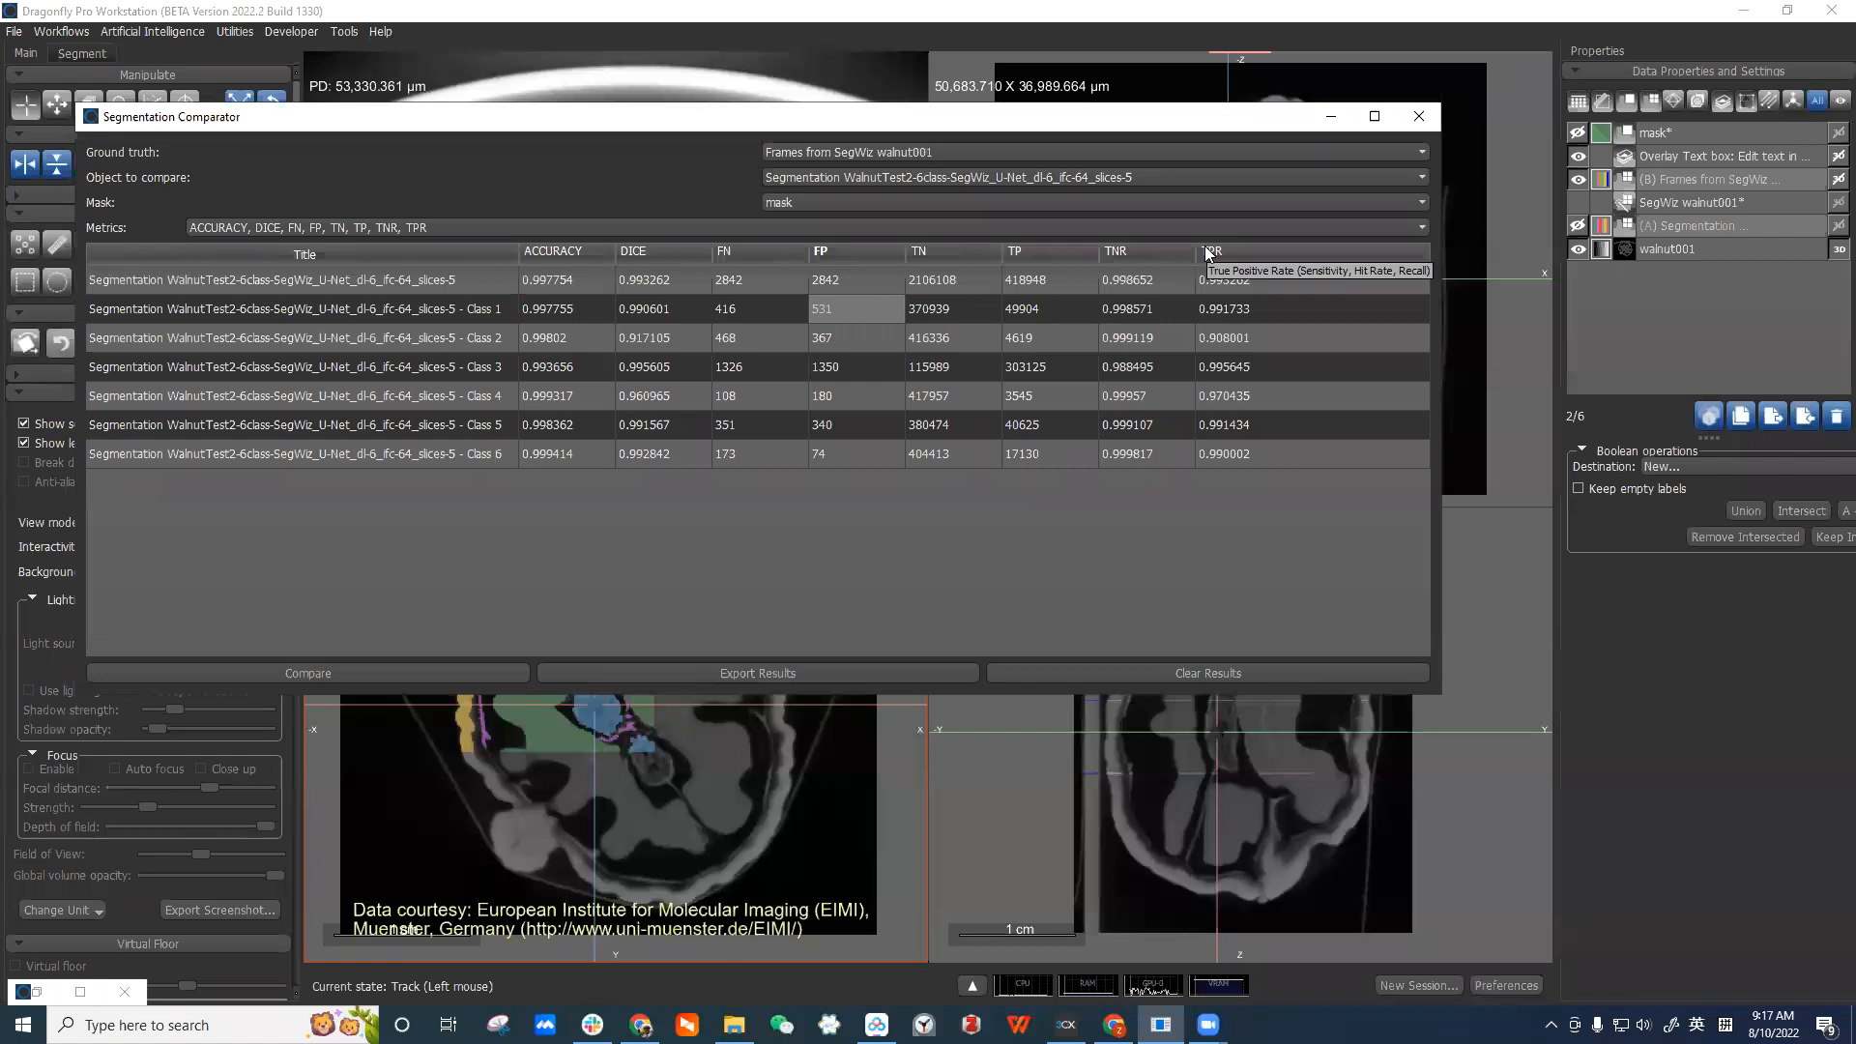
drag(1233, 310, 677, 388)
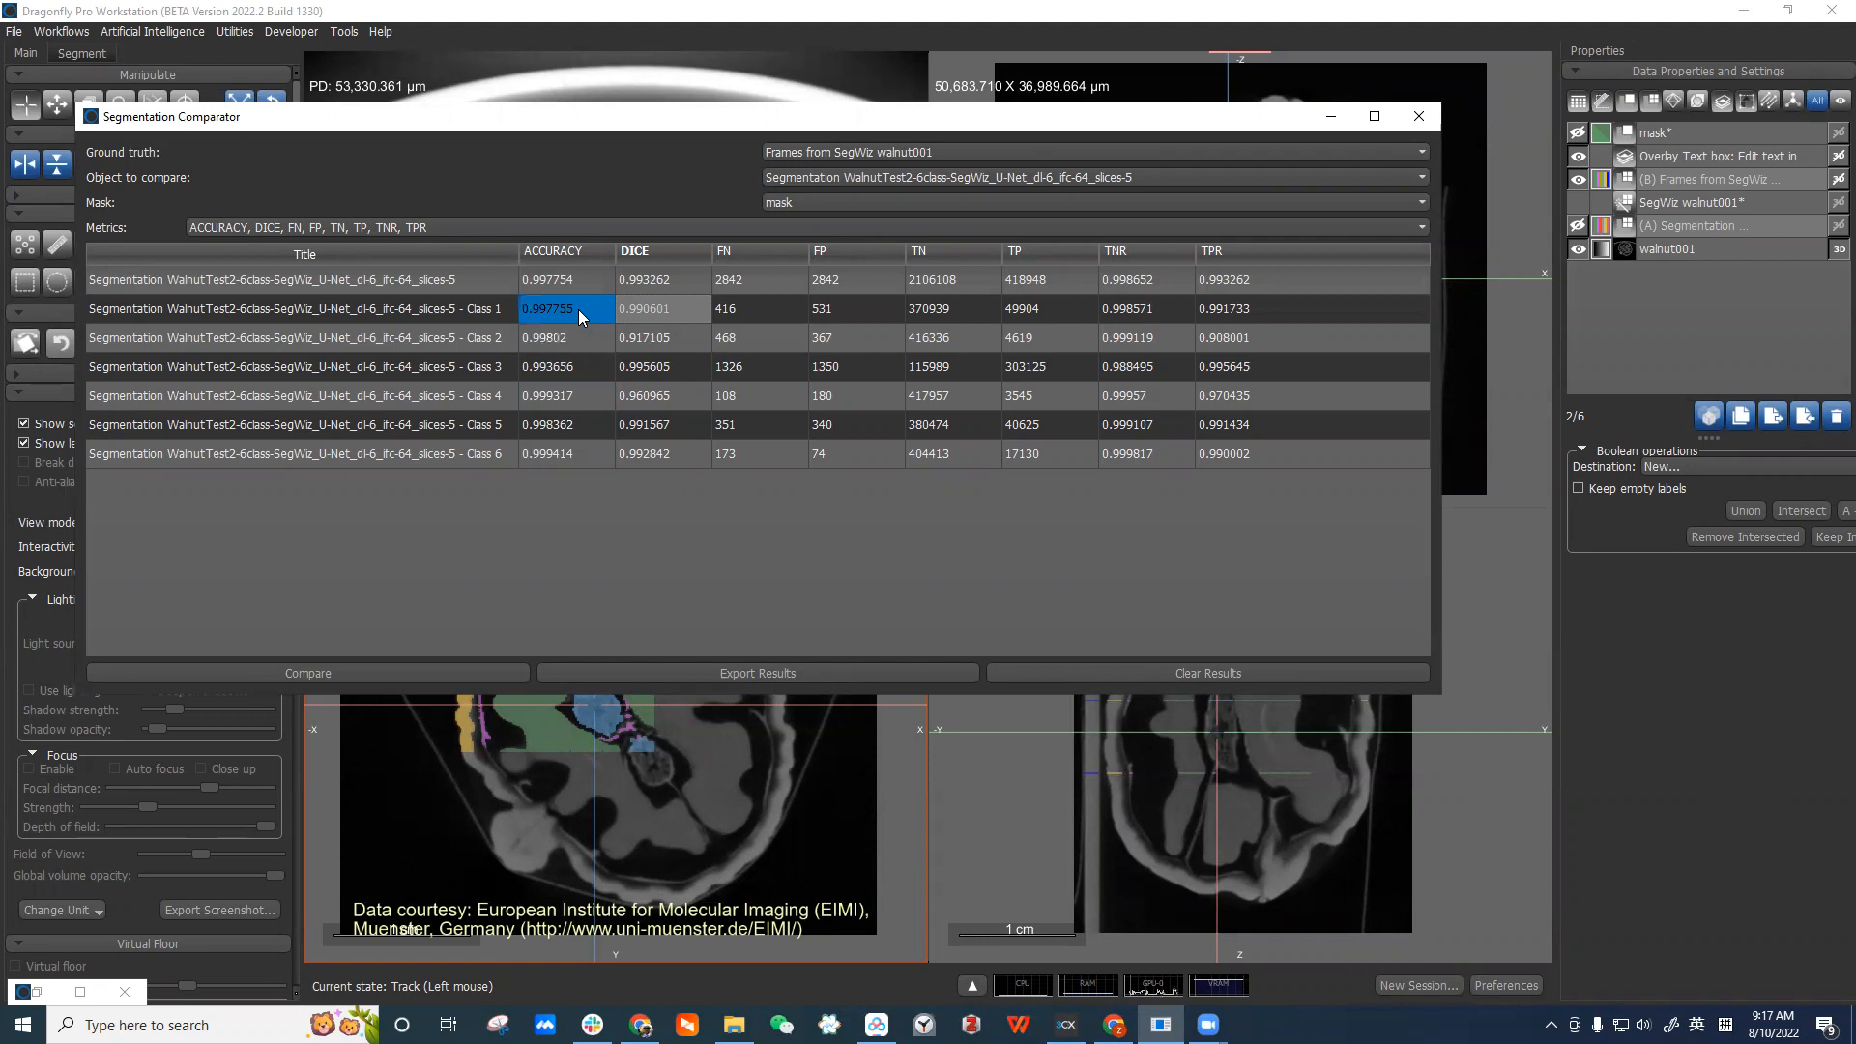
drag(1241, 118, 1234, 113)
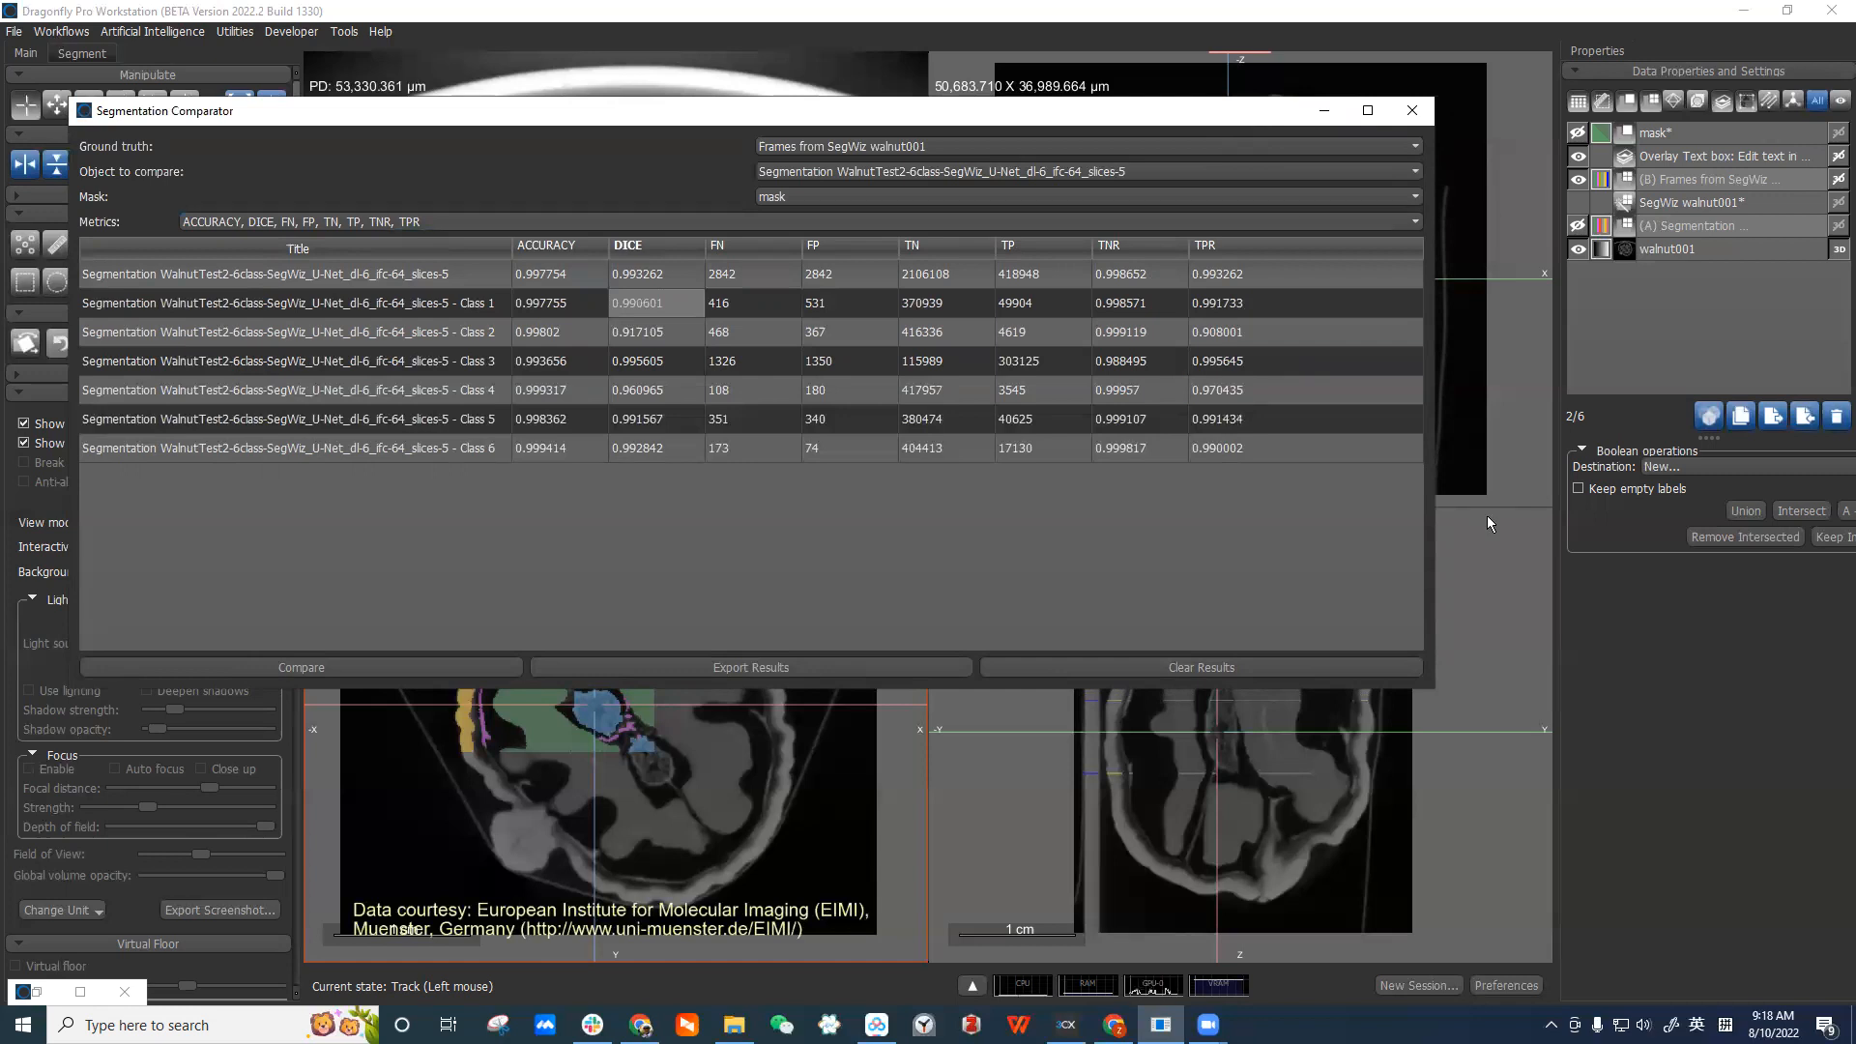
click(1330, 862)
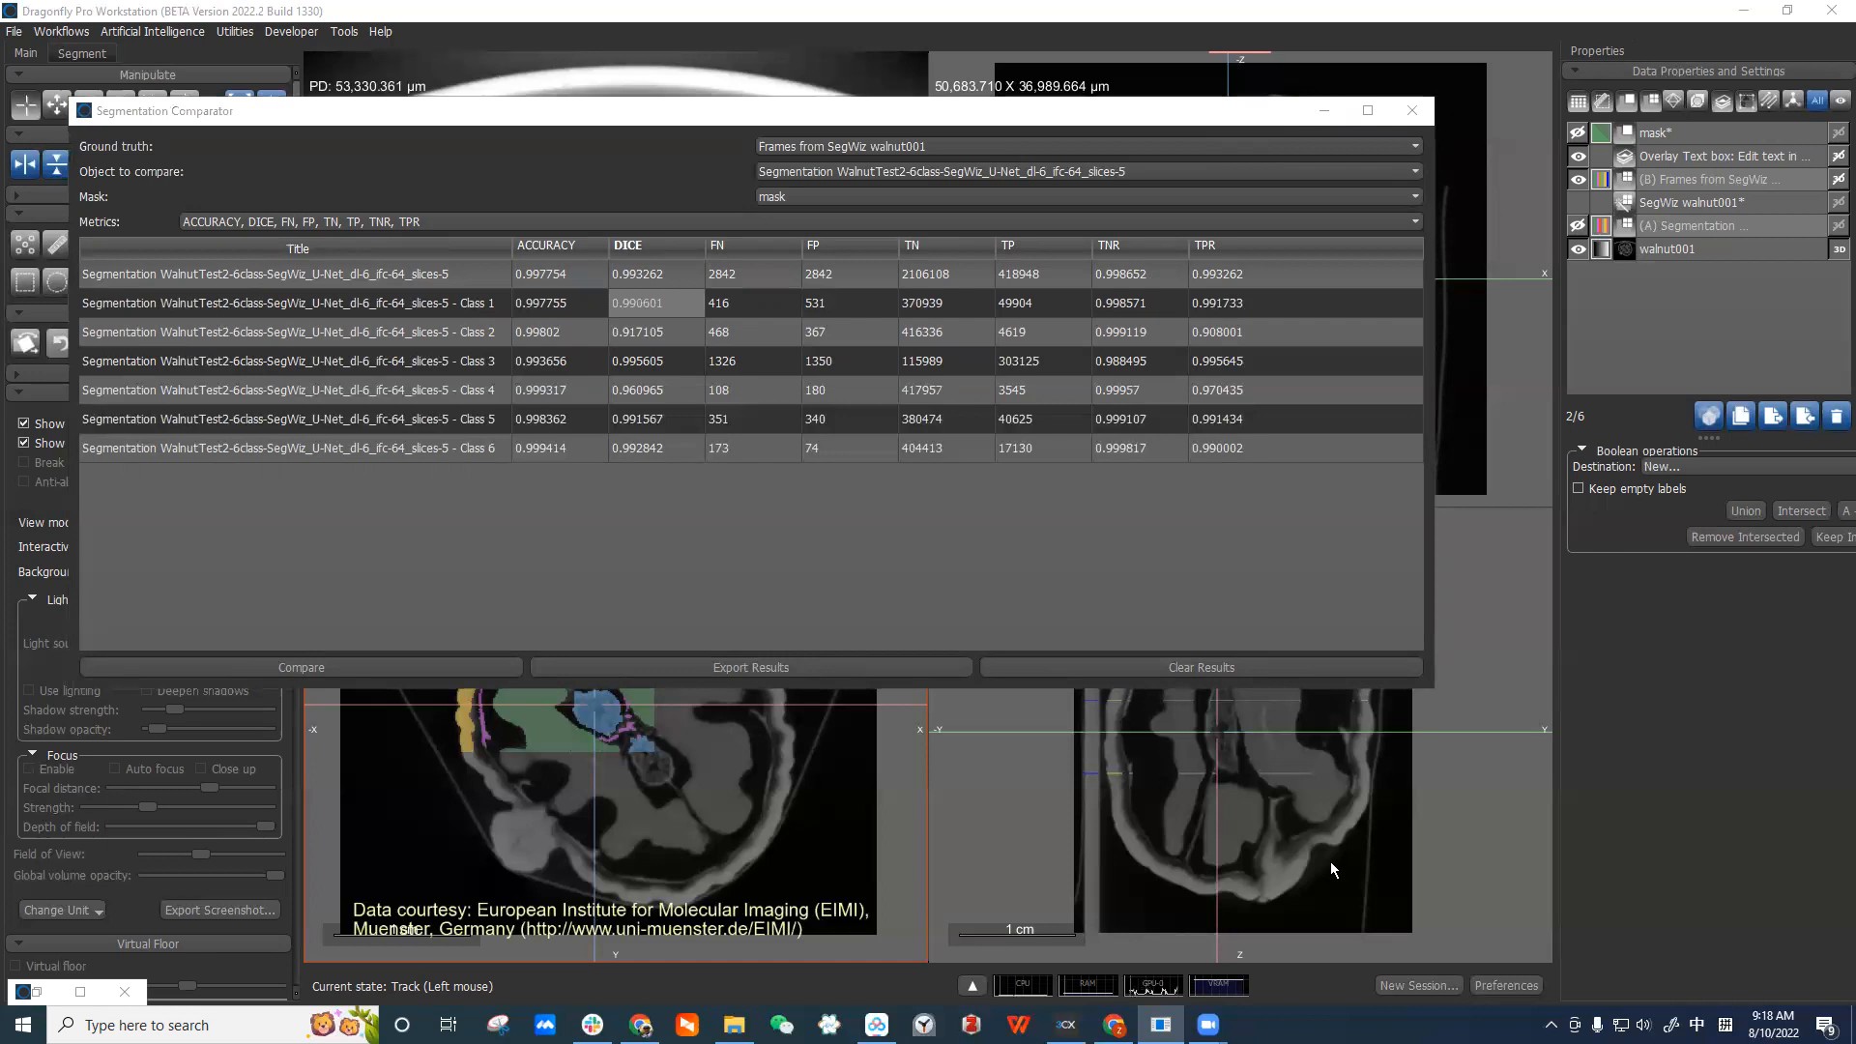